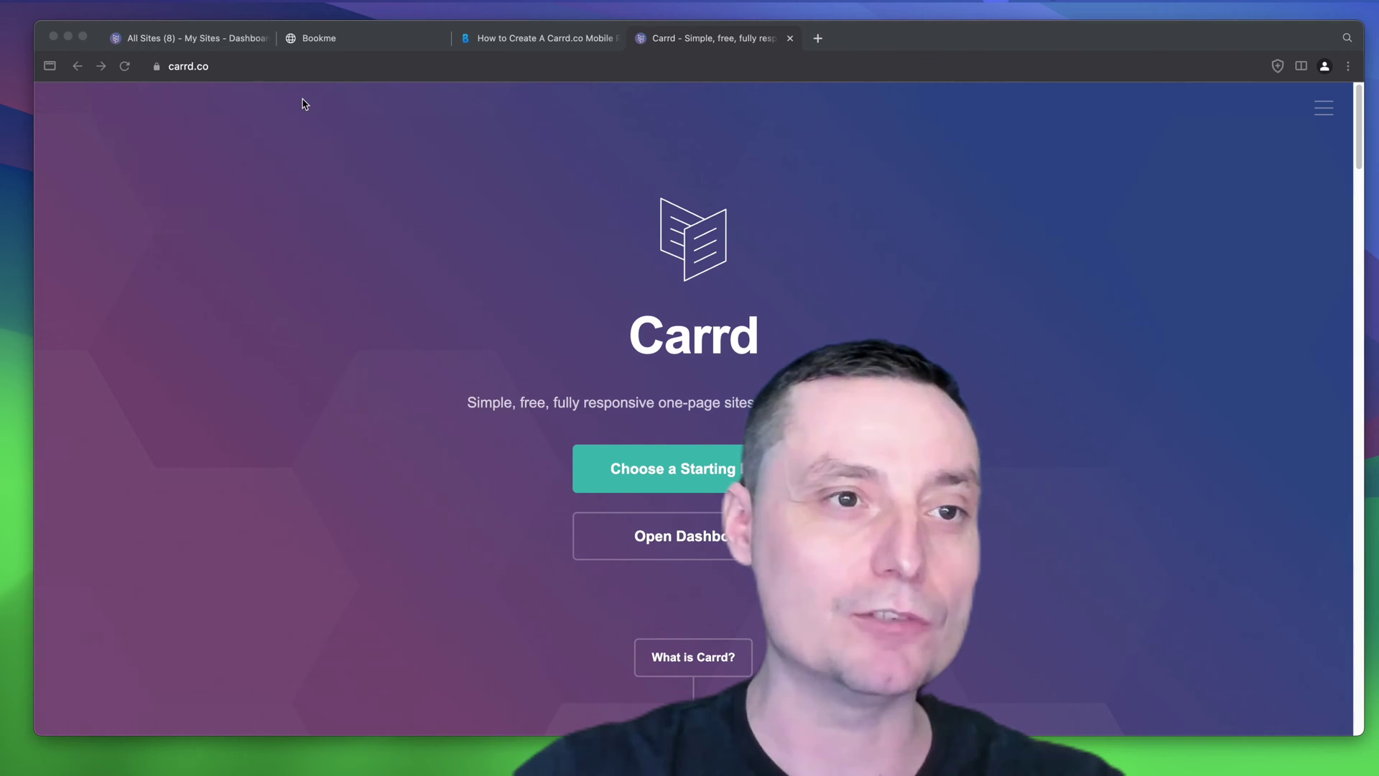
- Examine the Bookme demo site's navigation bar at desktop and mobile window widths, including its hamburger menu
click(199, 41)
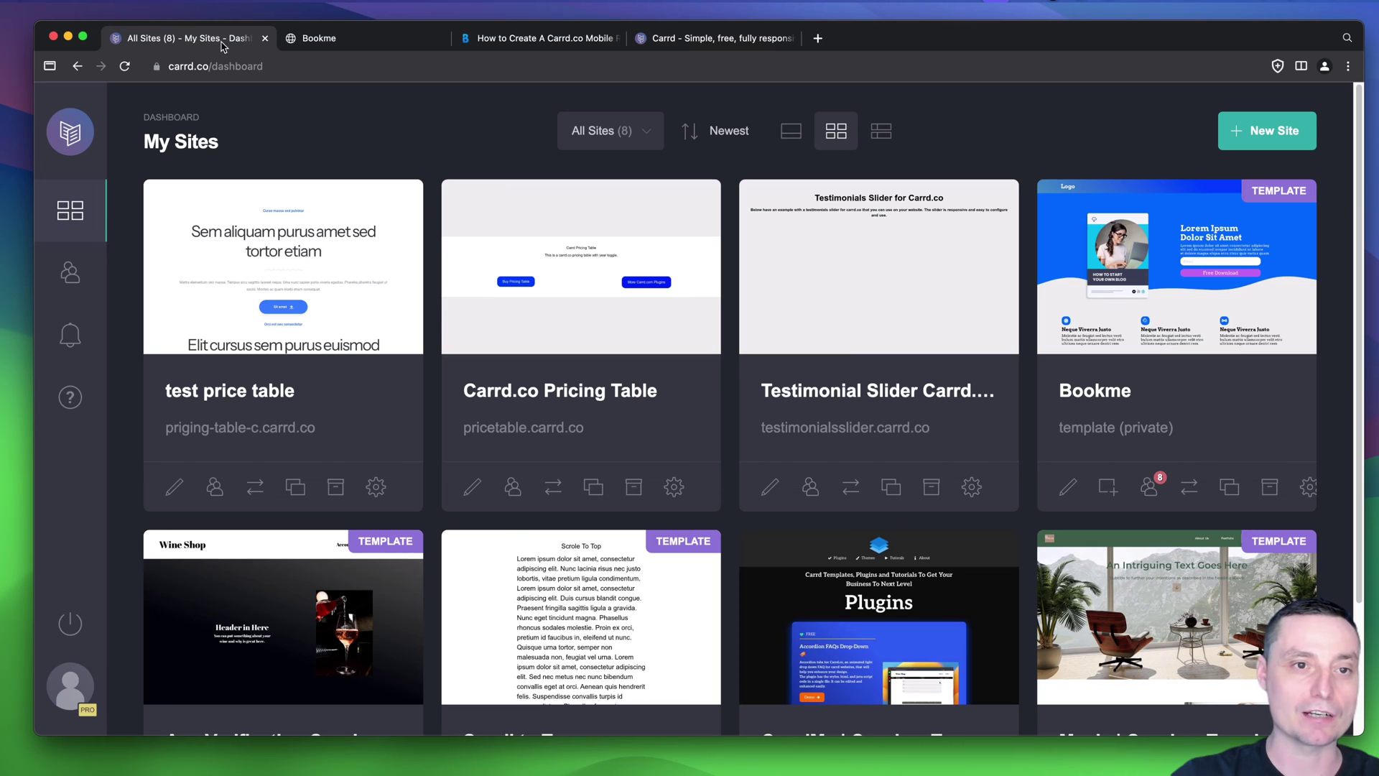
click(363, 45)
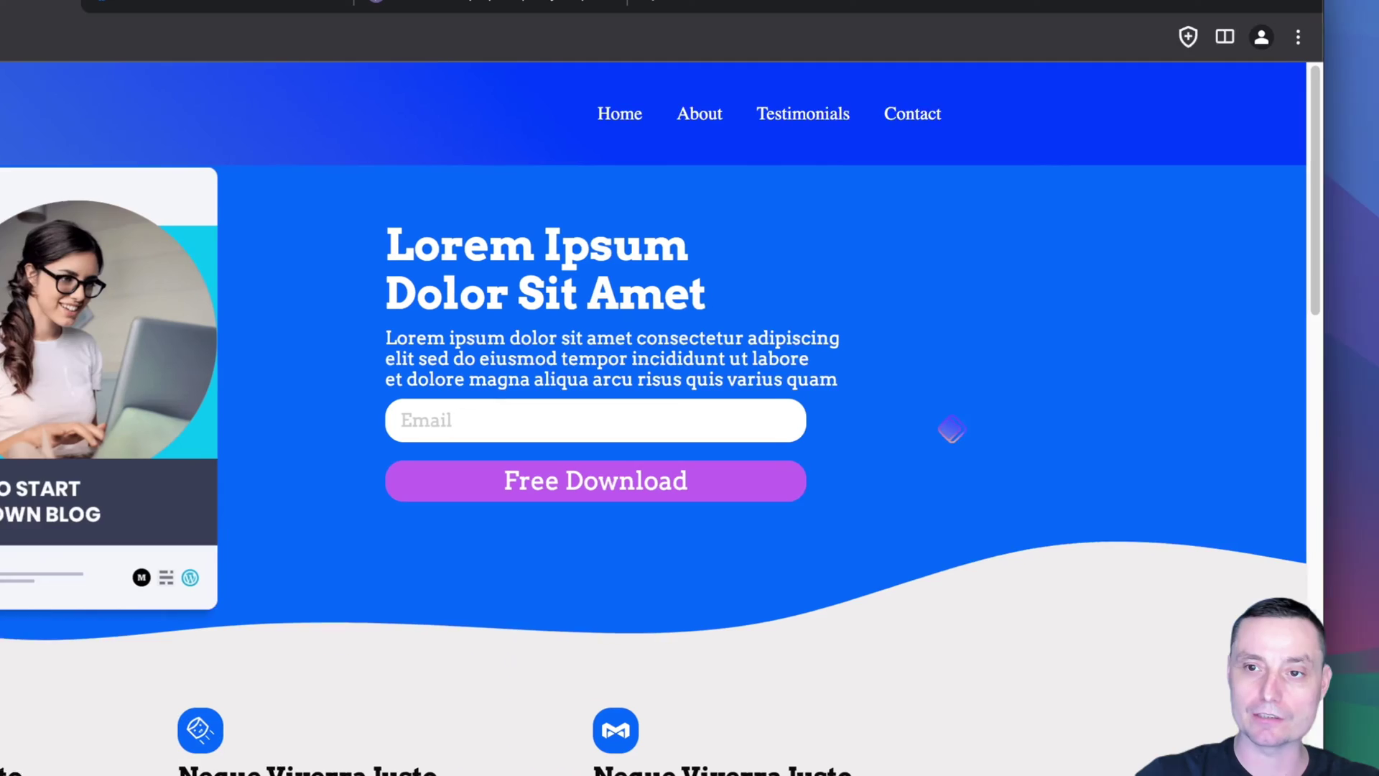
drag(1375, 7, 726, 7)
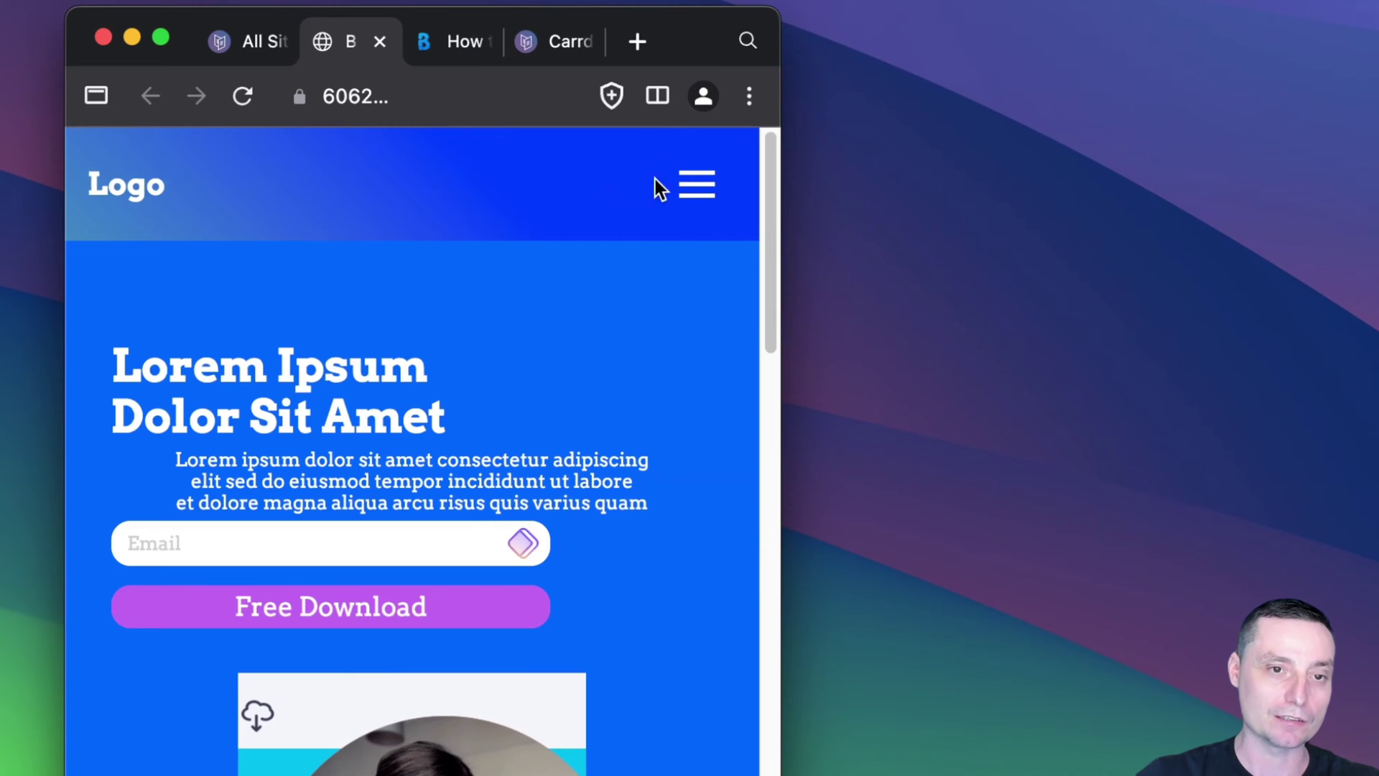
click(701, 198)
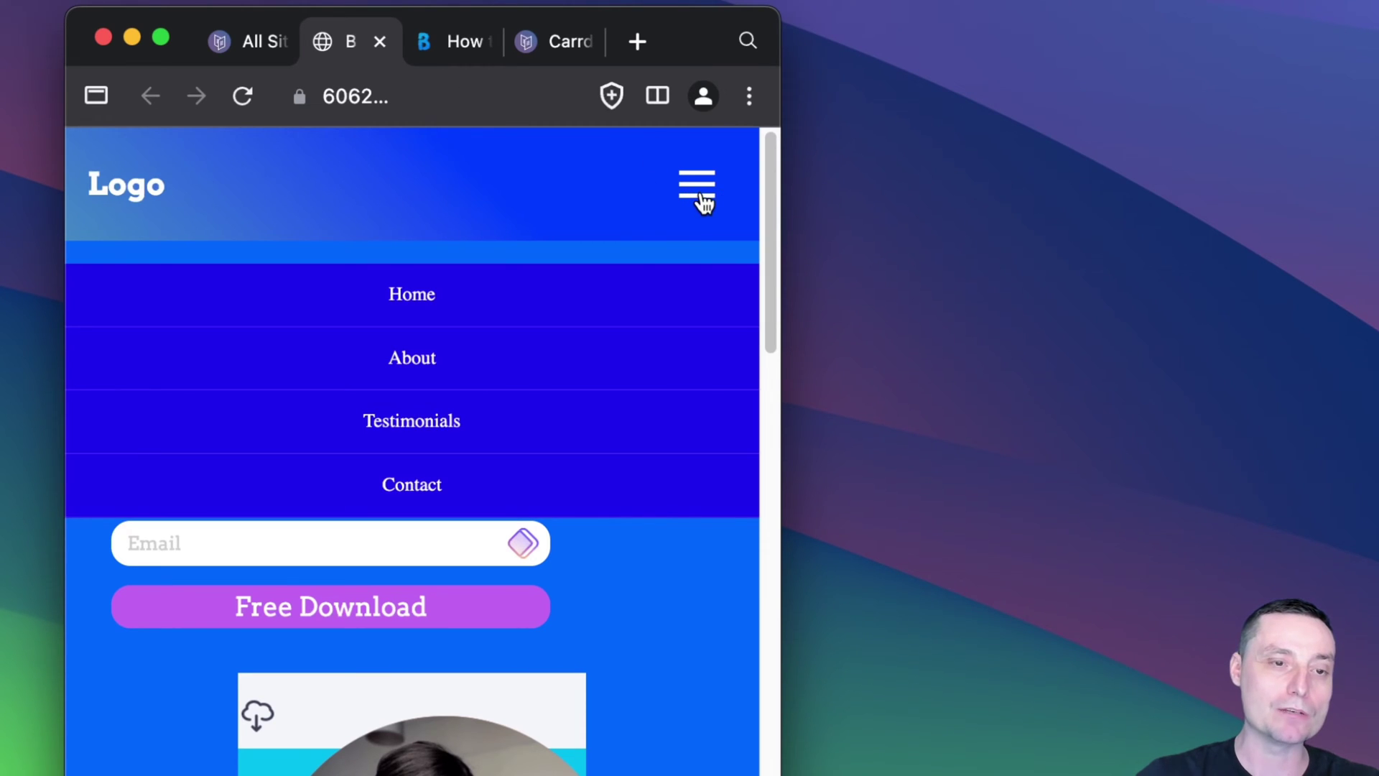
click(702, 199)
click(702, 199)
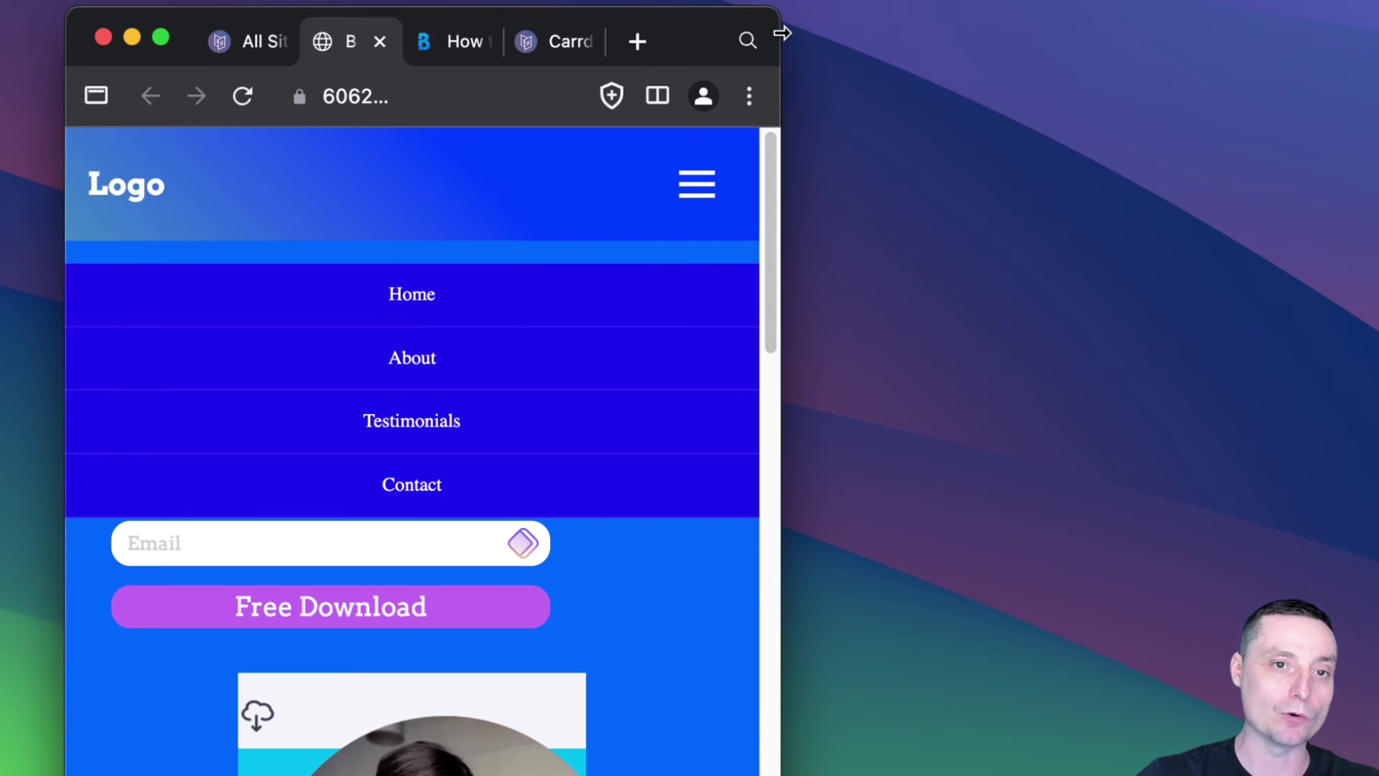
drag(782, 33, 1378, 33)
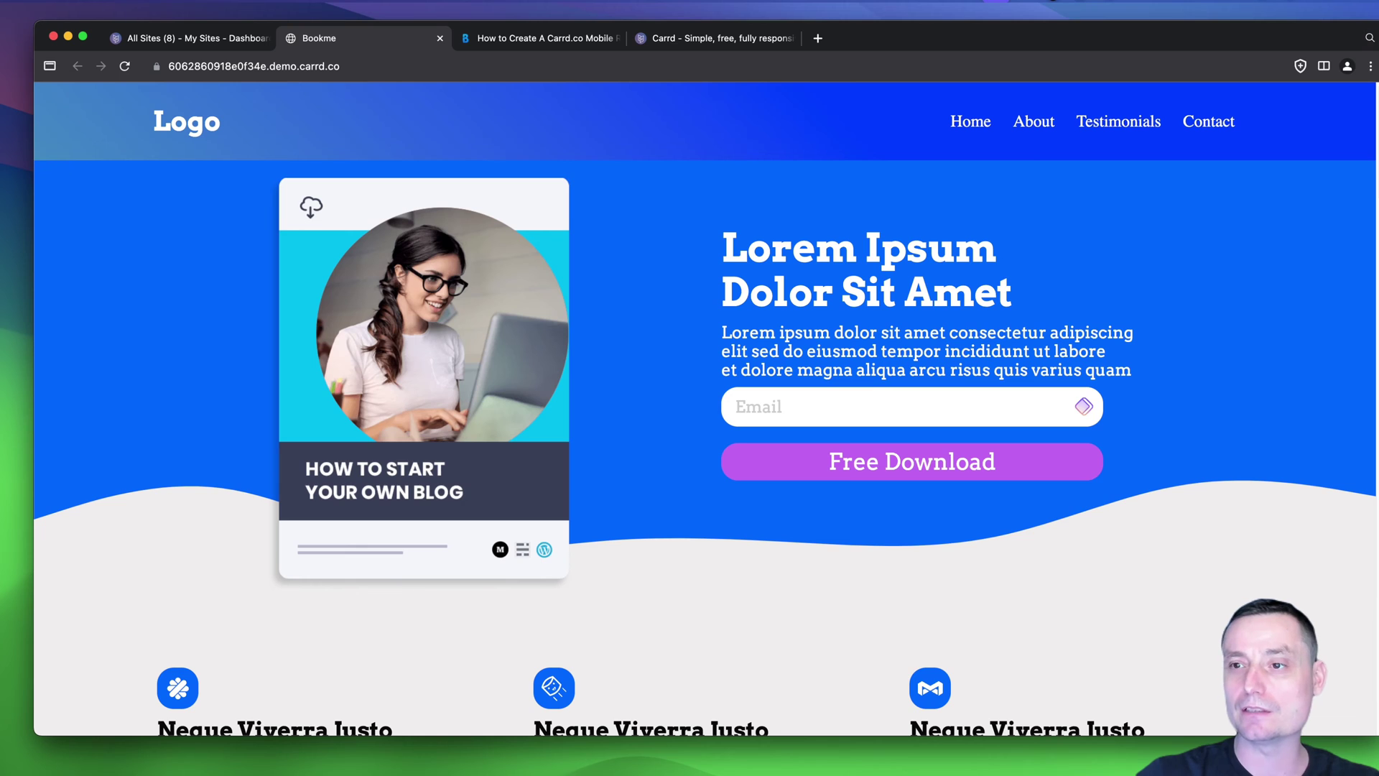
drag(1377, 107, 400, 107)
click(365, 119)
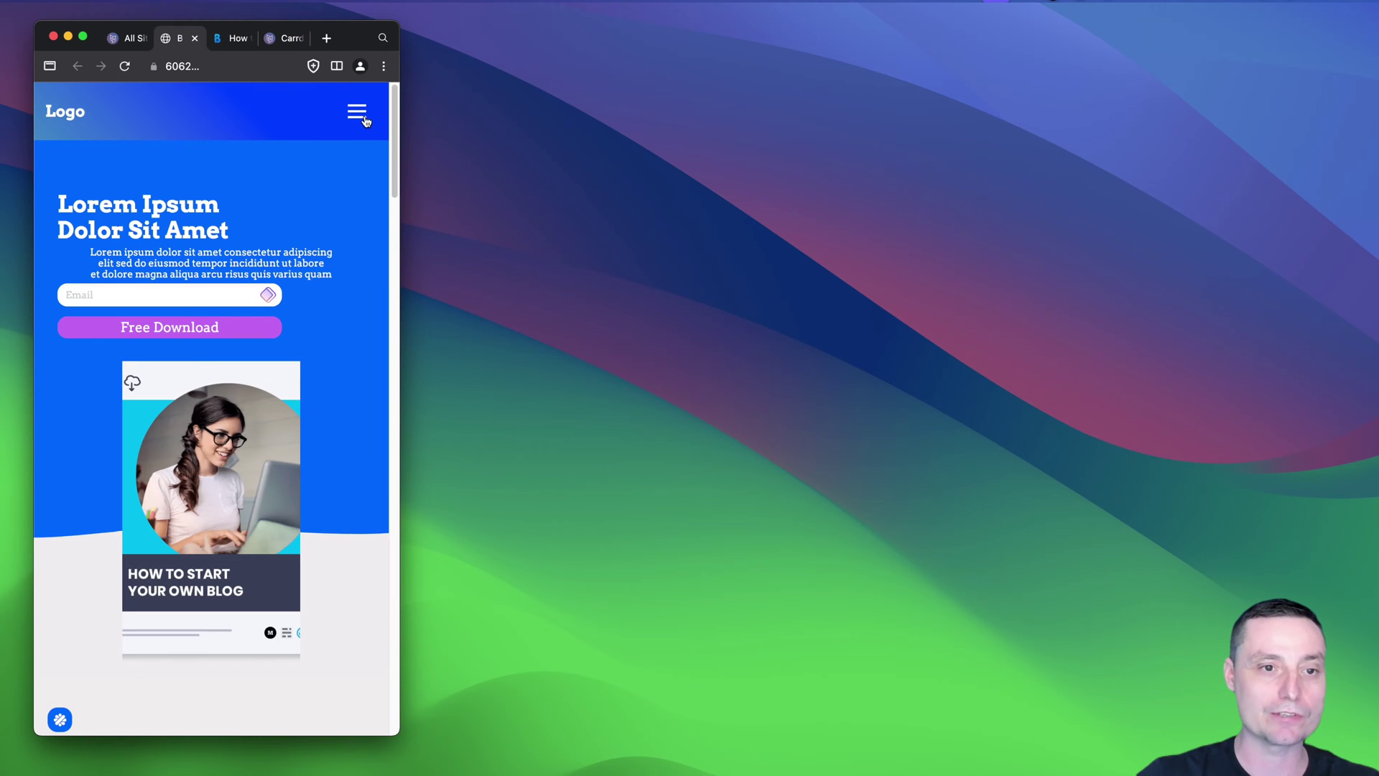
click(356, 120)
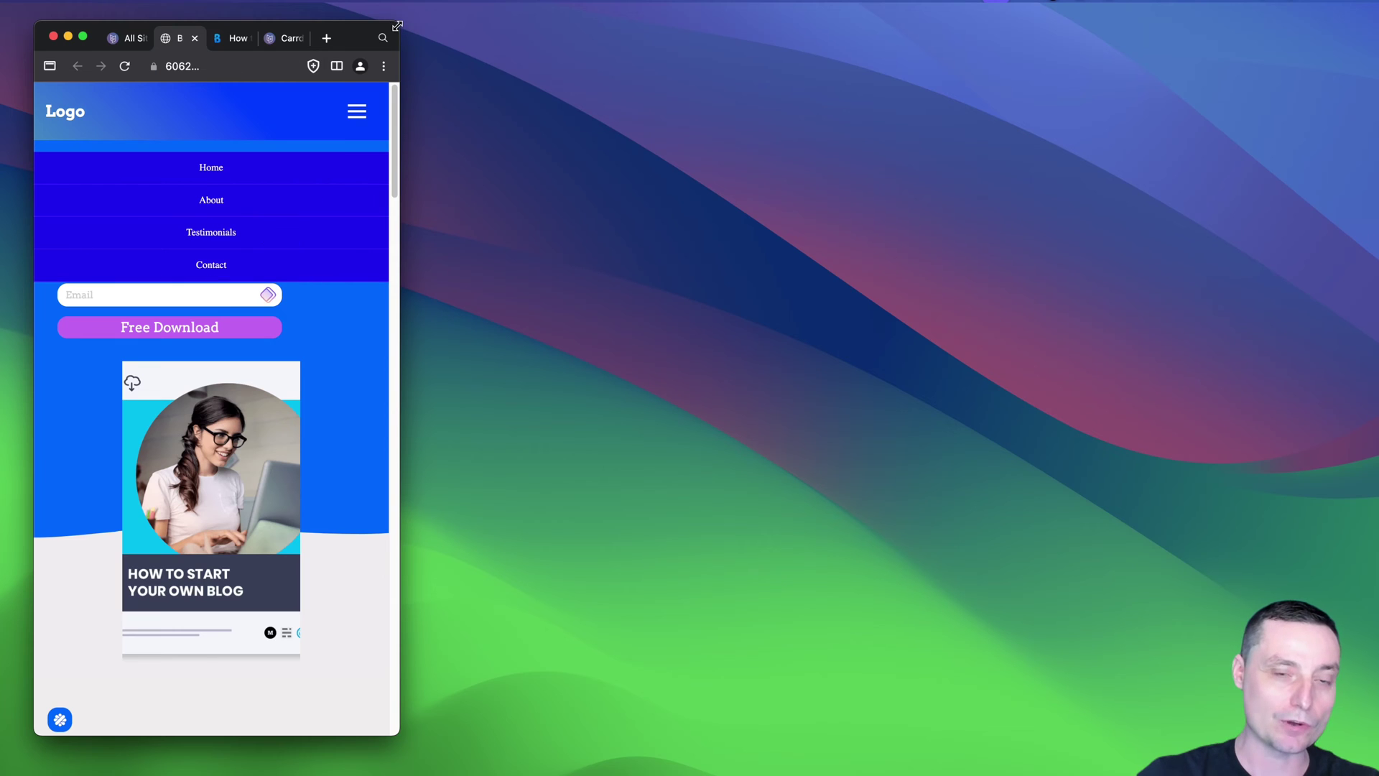
drag(397, 27, 1369, 33)
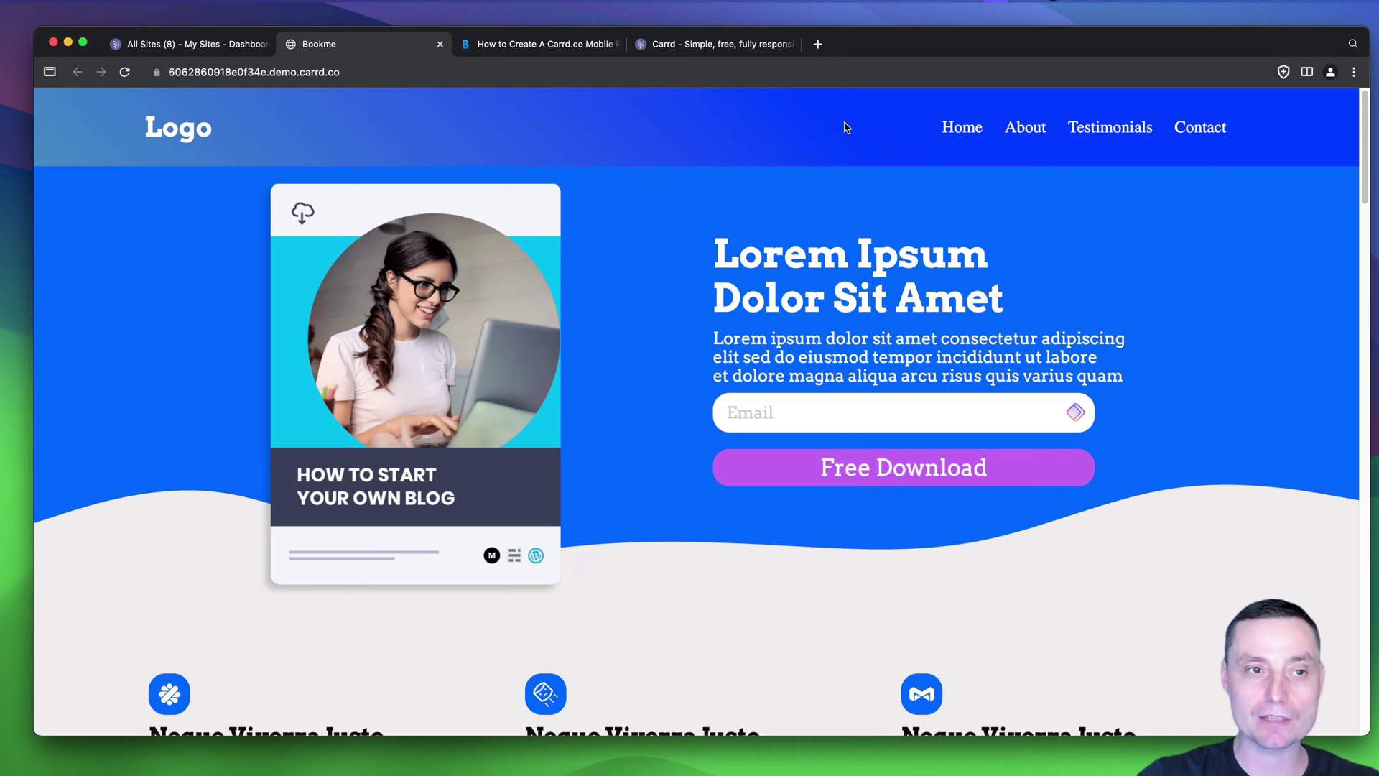
- Create a new site from the dashboard with Blank Canvas as the starting point
click(153, 44)
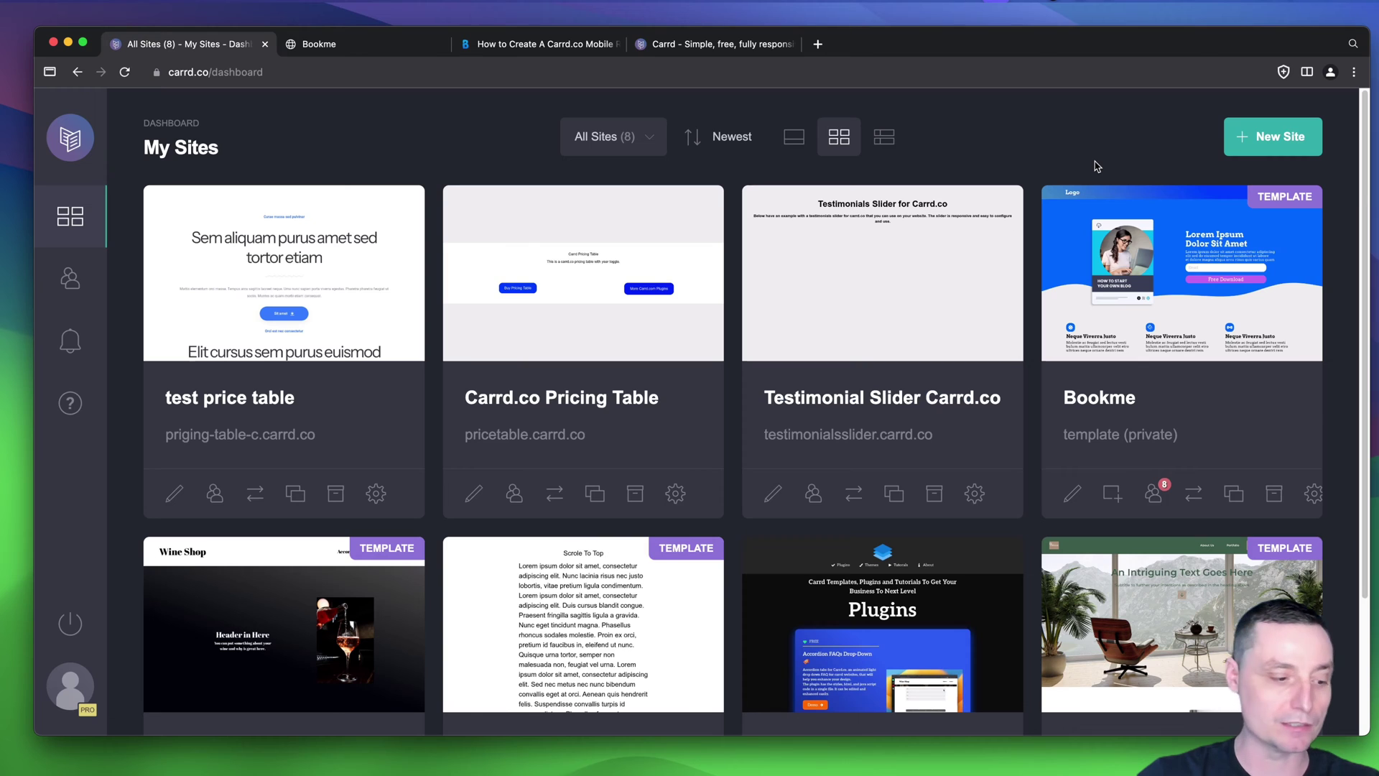
click(1278, 133)
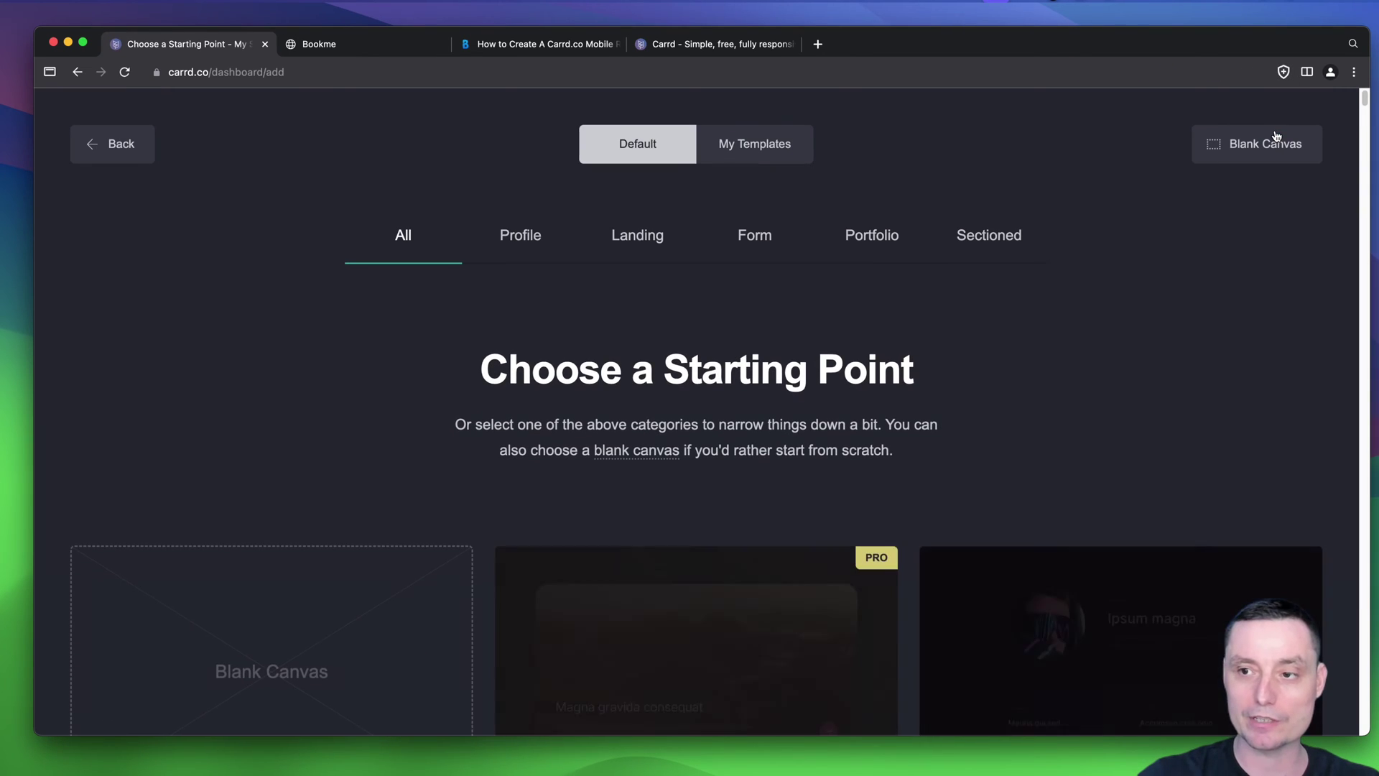
scroll(442, 343, down, 1)
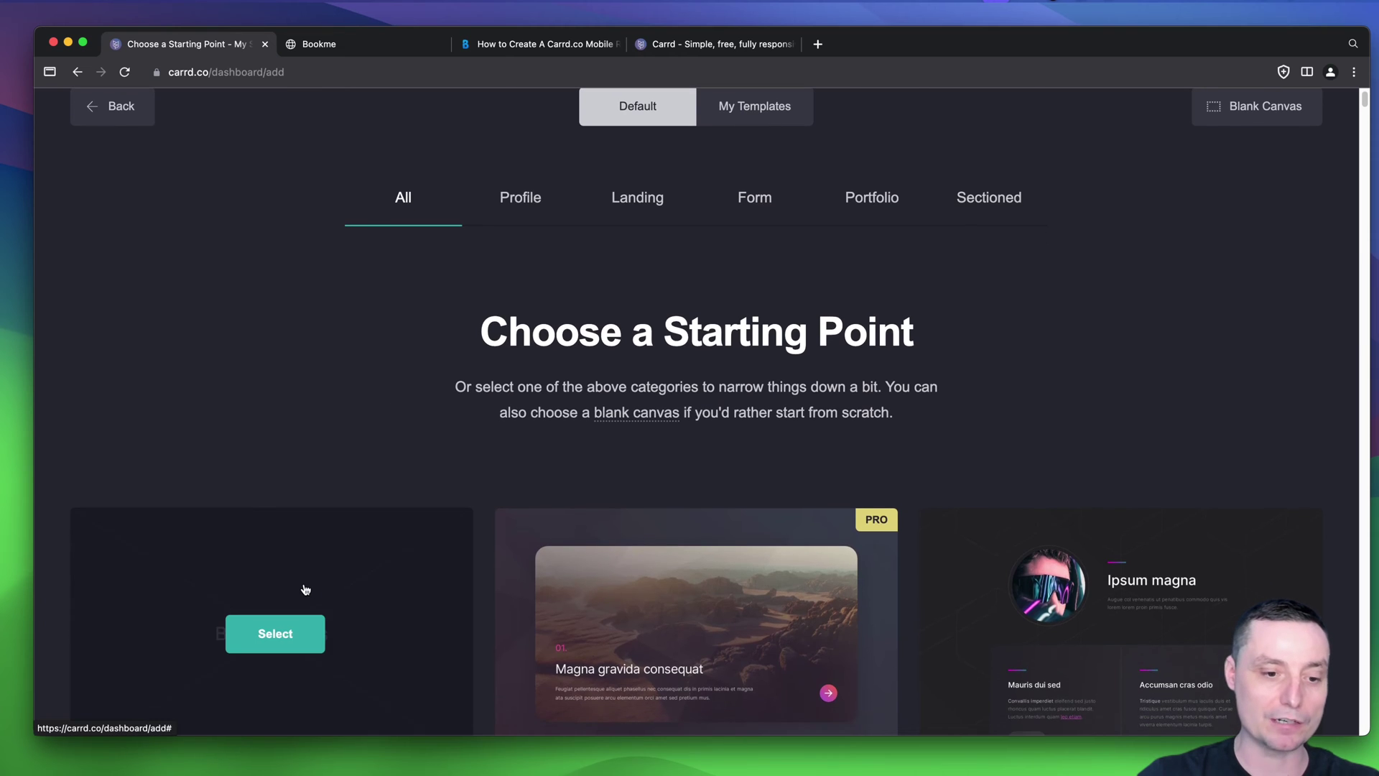
click(297, 604)
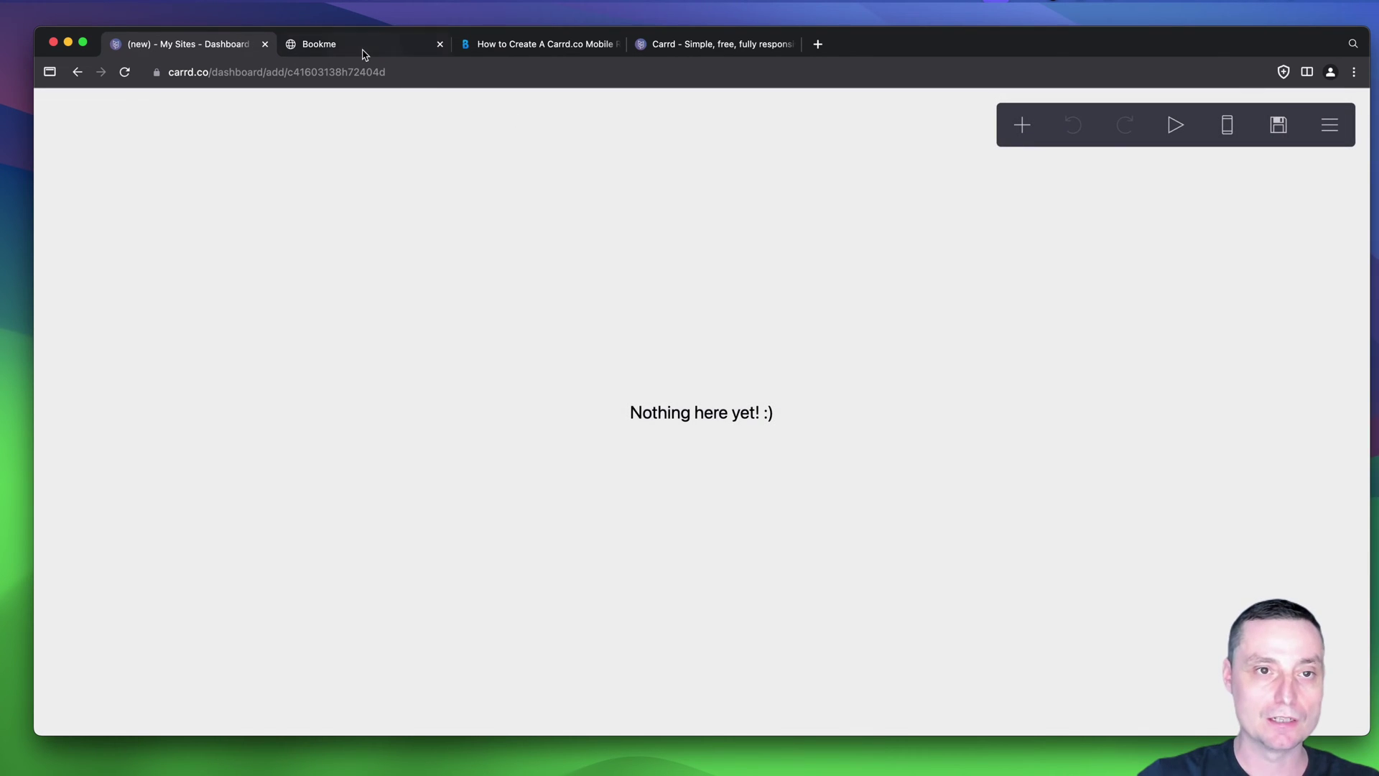
- Examine how the Bookme demo's header and navigation links behave while the page is scrolled
click(364, 54)
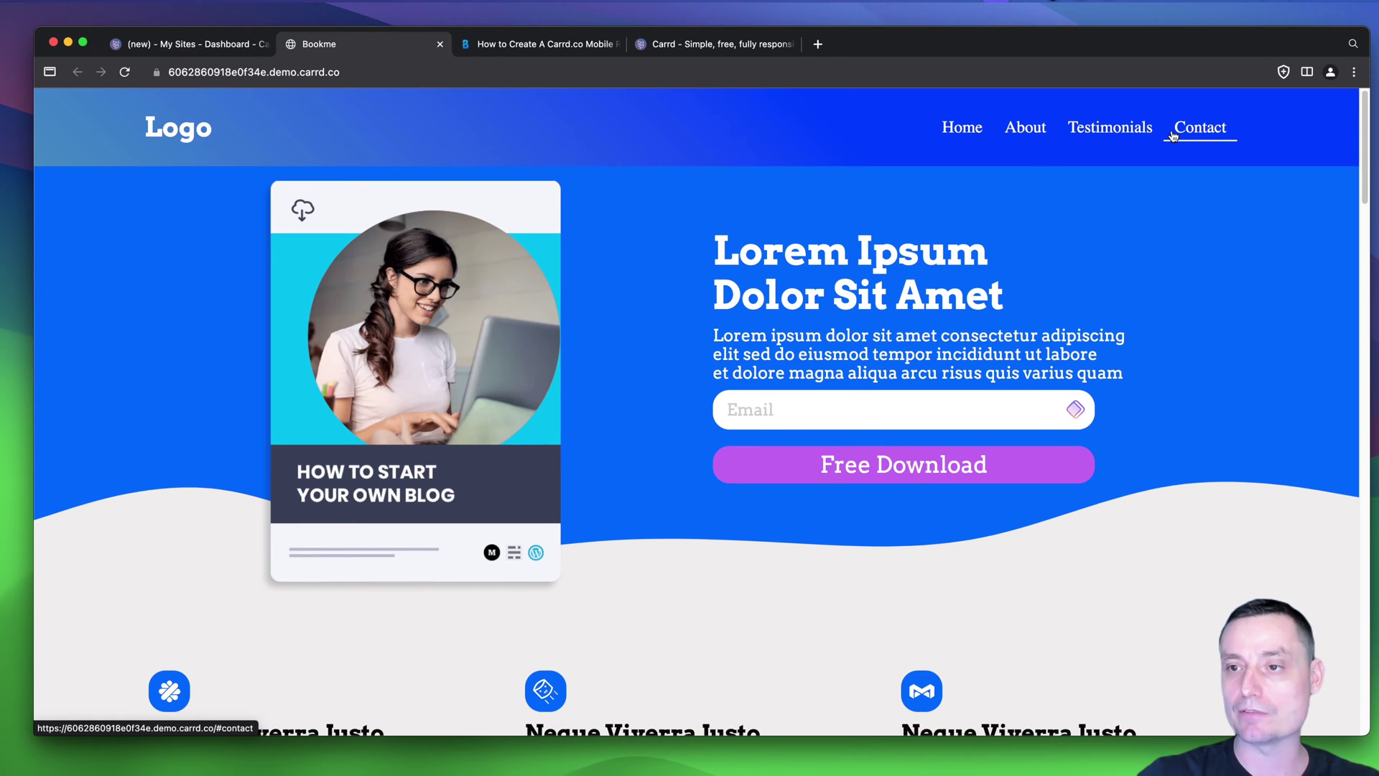
scroll(1036, 111, down, 1)
scroll(1036, 112, down, 3)
scroll(1038, 114, up, 4)
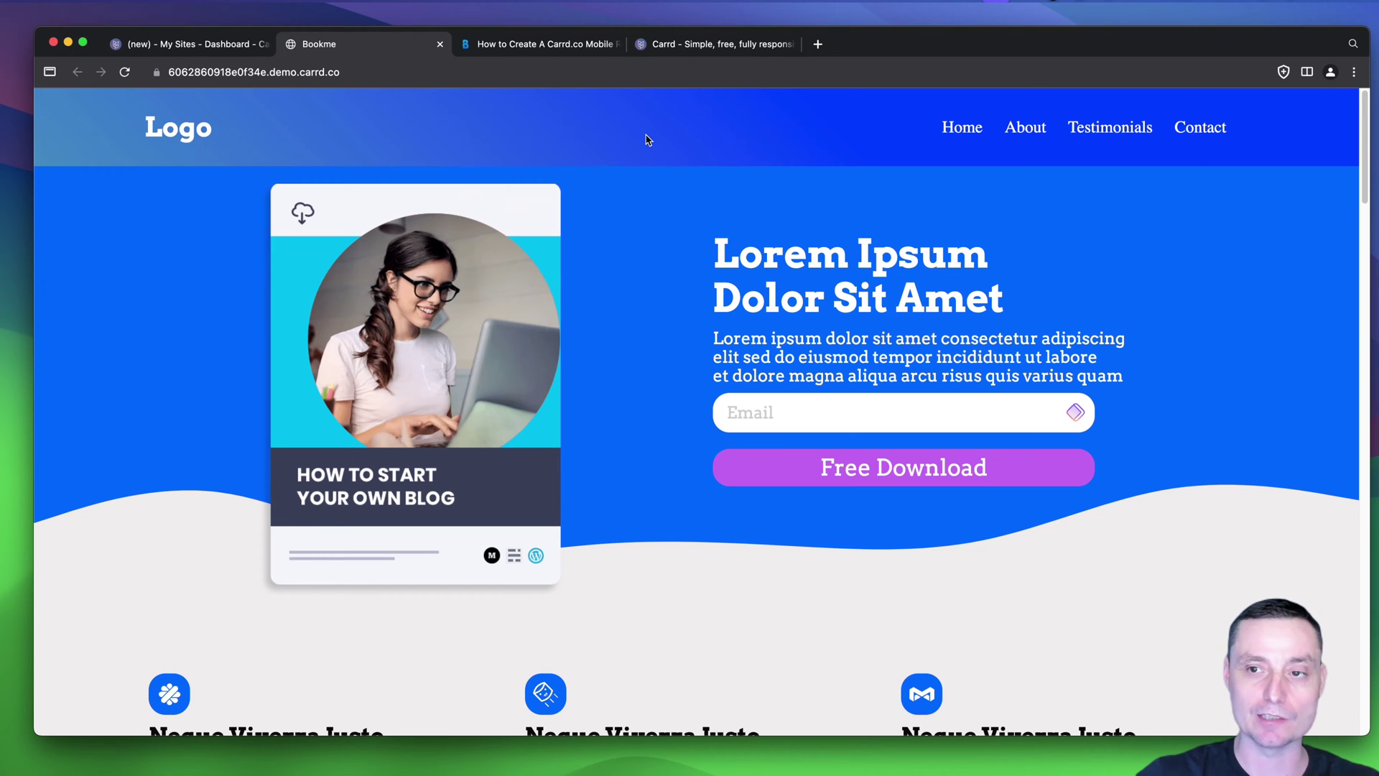
scroll(654, 136, down, 3)
scroll(893, 170, down, 2)
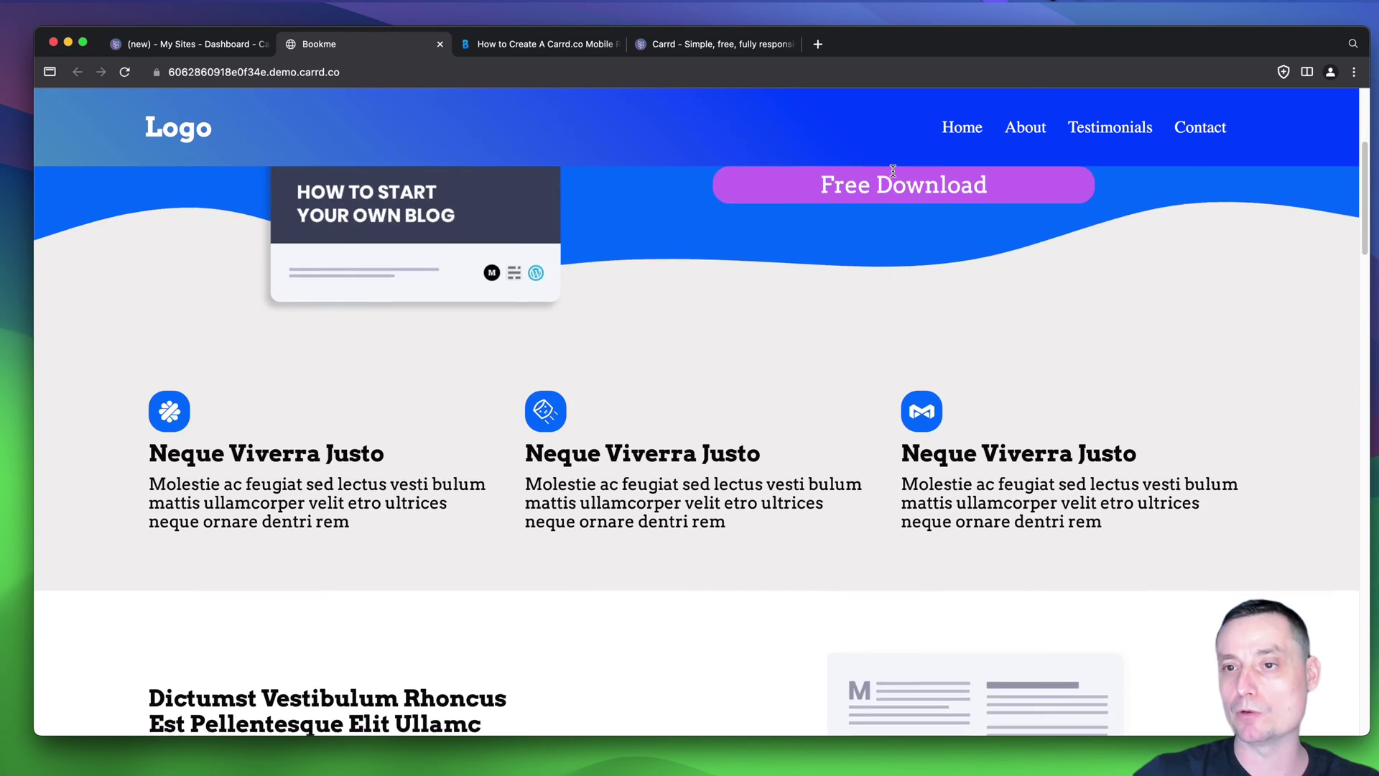
scroll(893, 170, down, 2)
scroll(898, 180, up, 4)
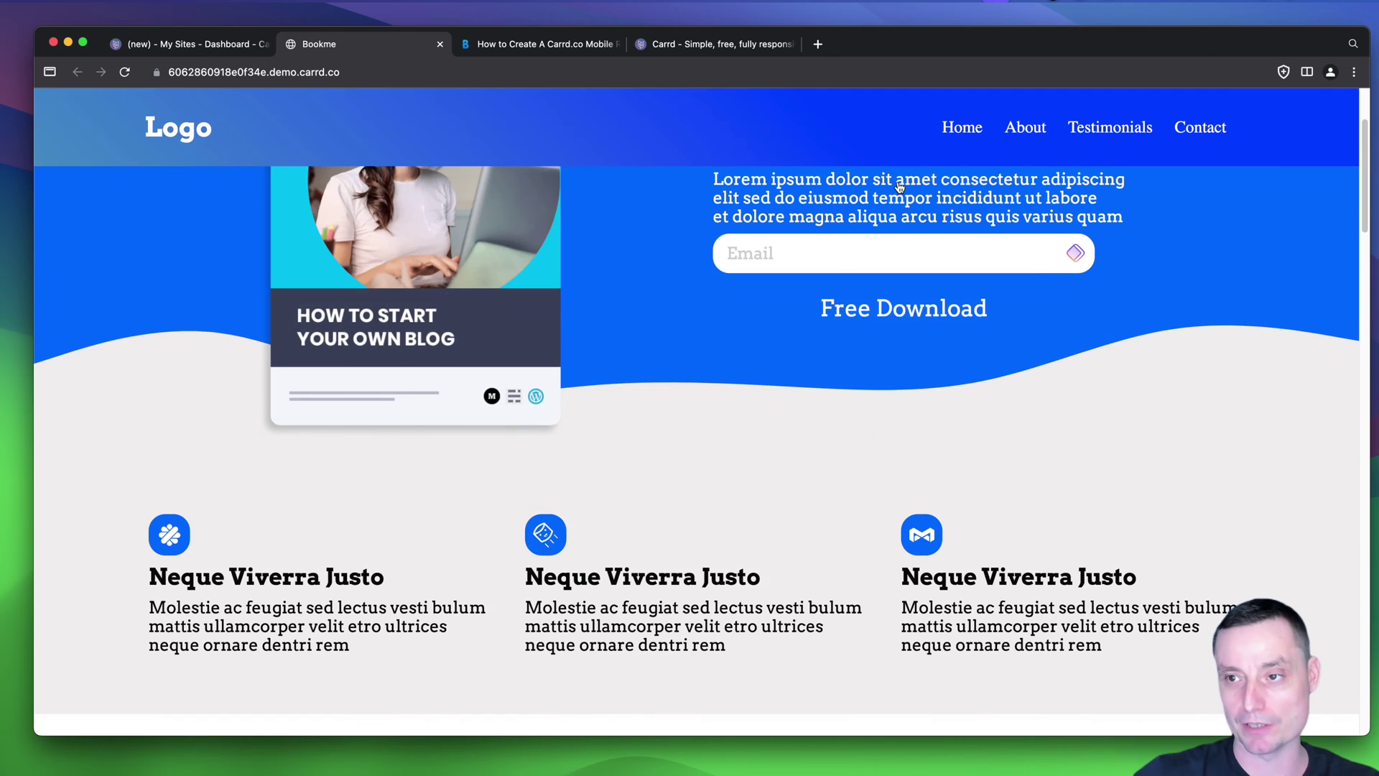
scroll(899, 184, up, 3)
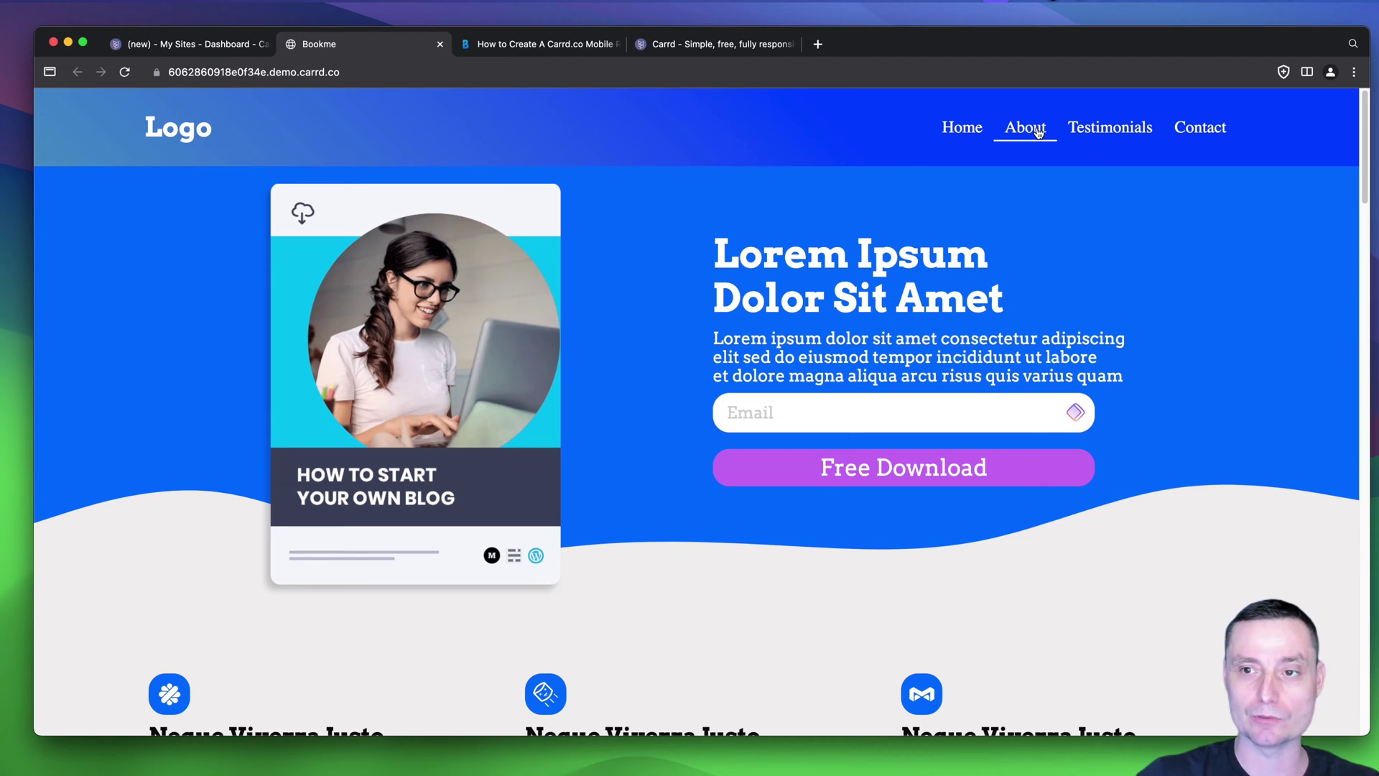
- In the new site's page settings, set the style to Wide Box and the position to Top
click(191, 46)
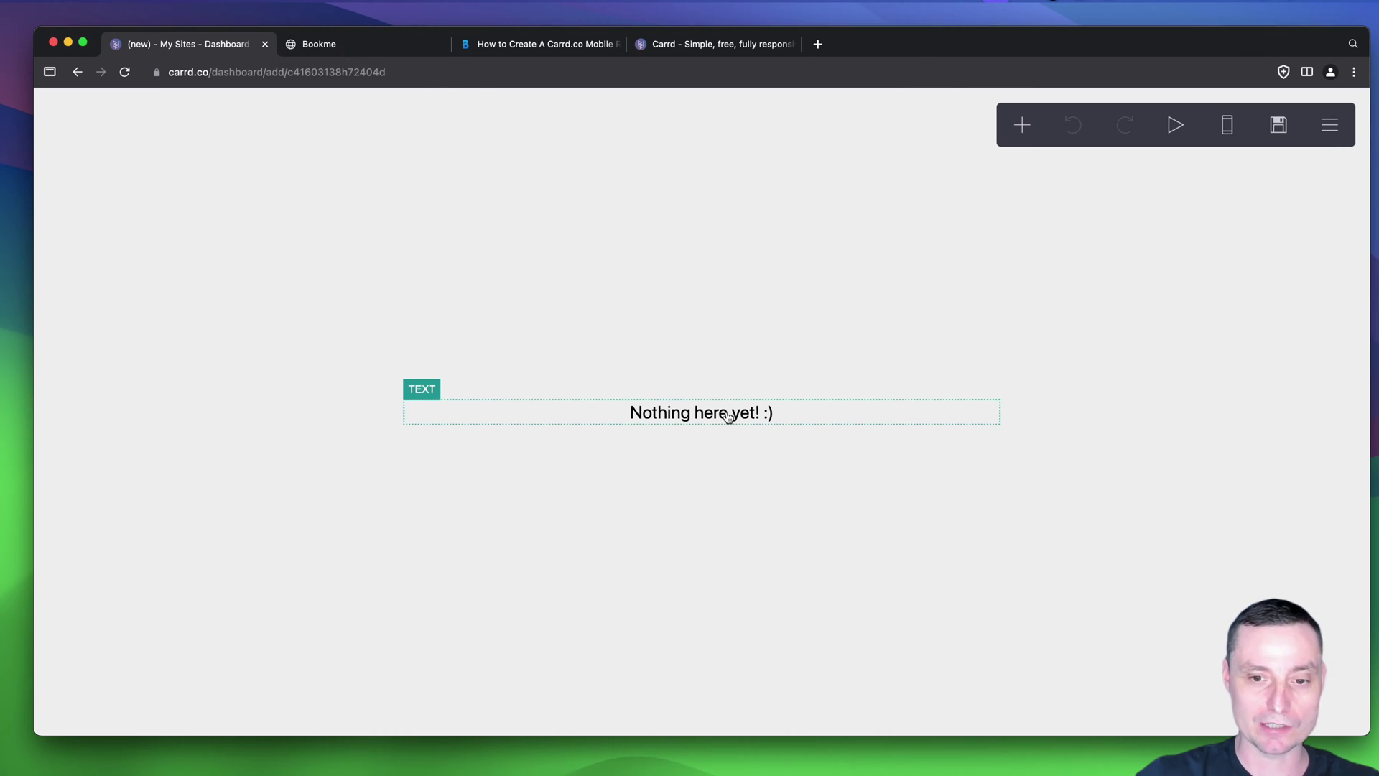
click(703, 416)
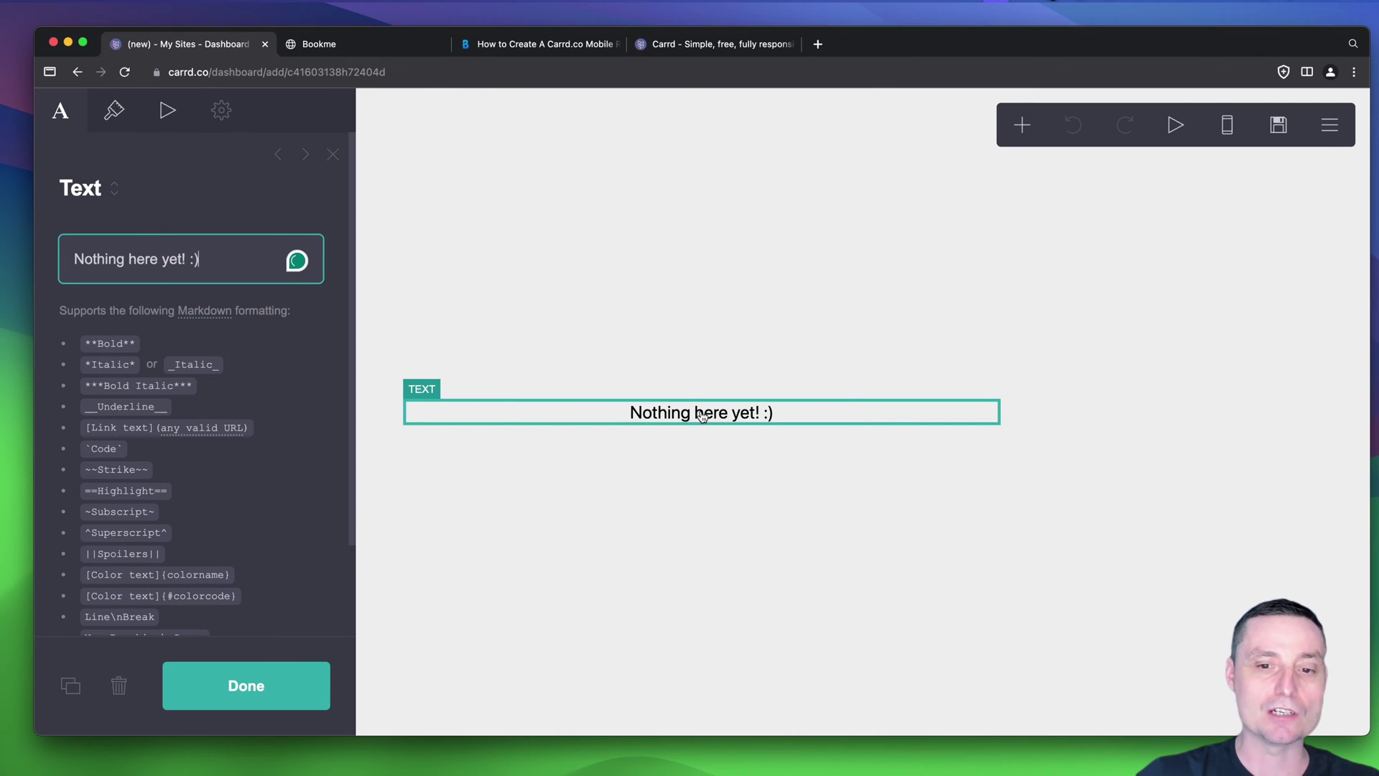
click(1336, 133)
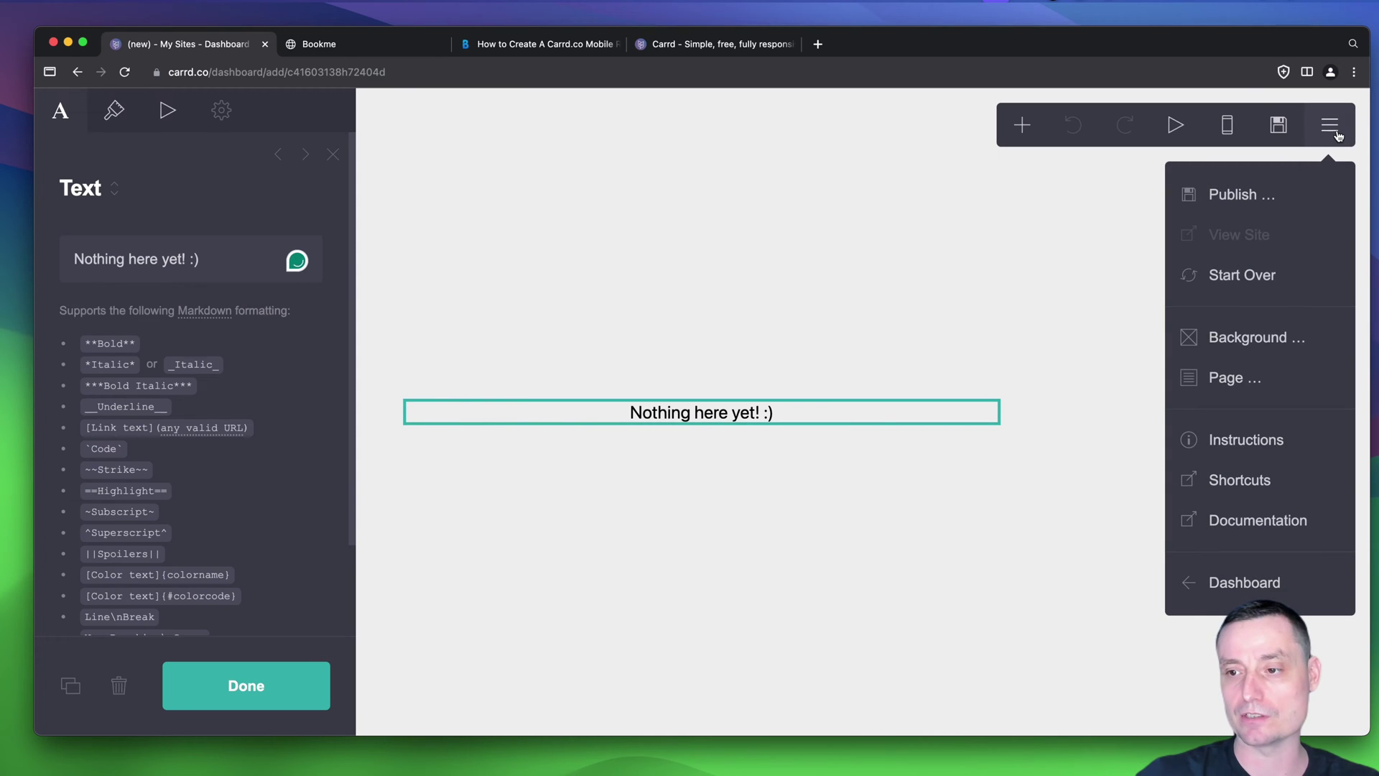
click(1245, 377)
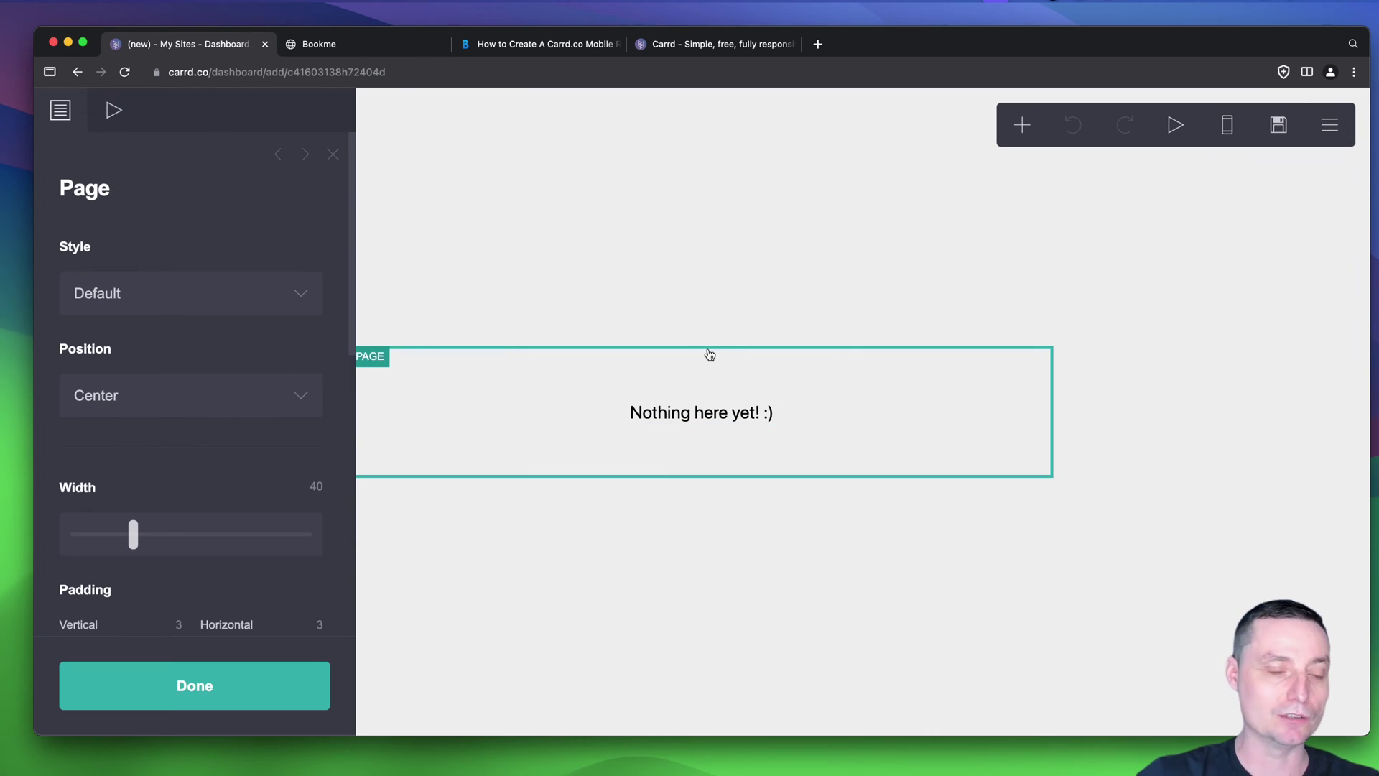
click(295, 302)
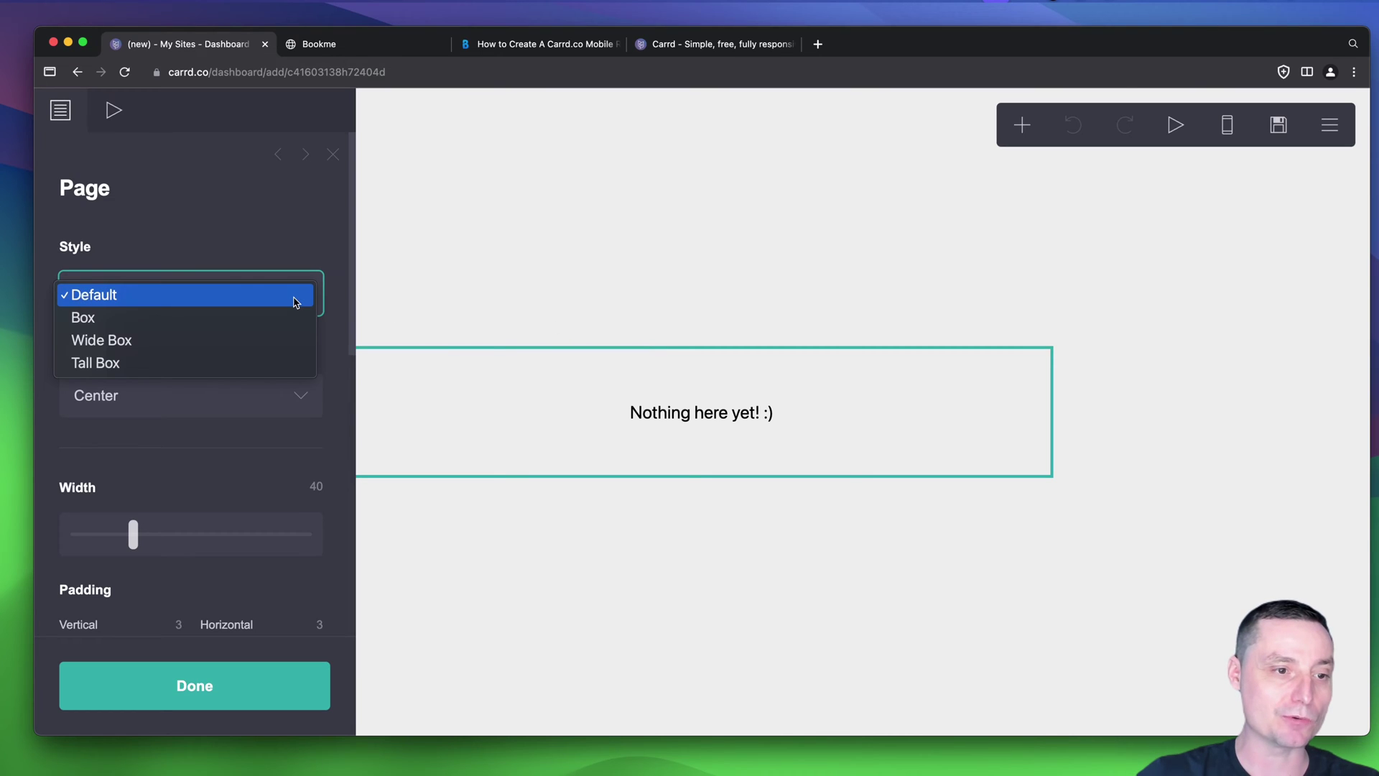
click(264, 342)
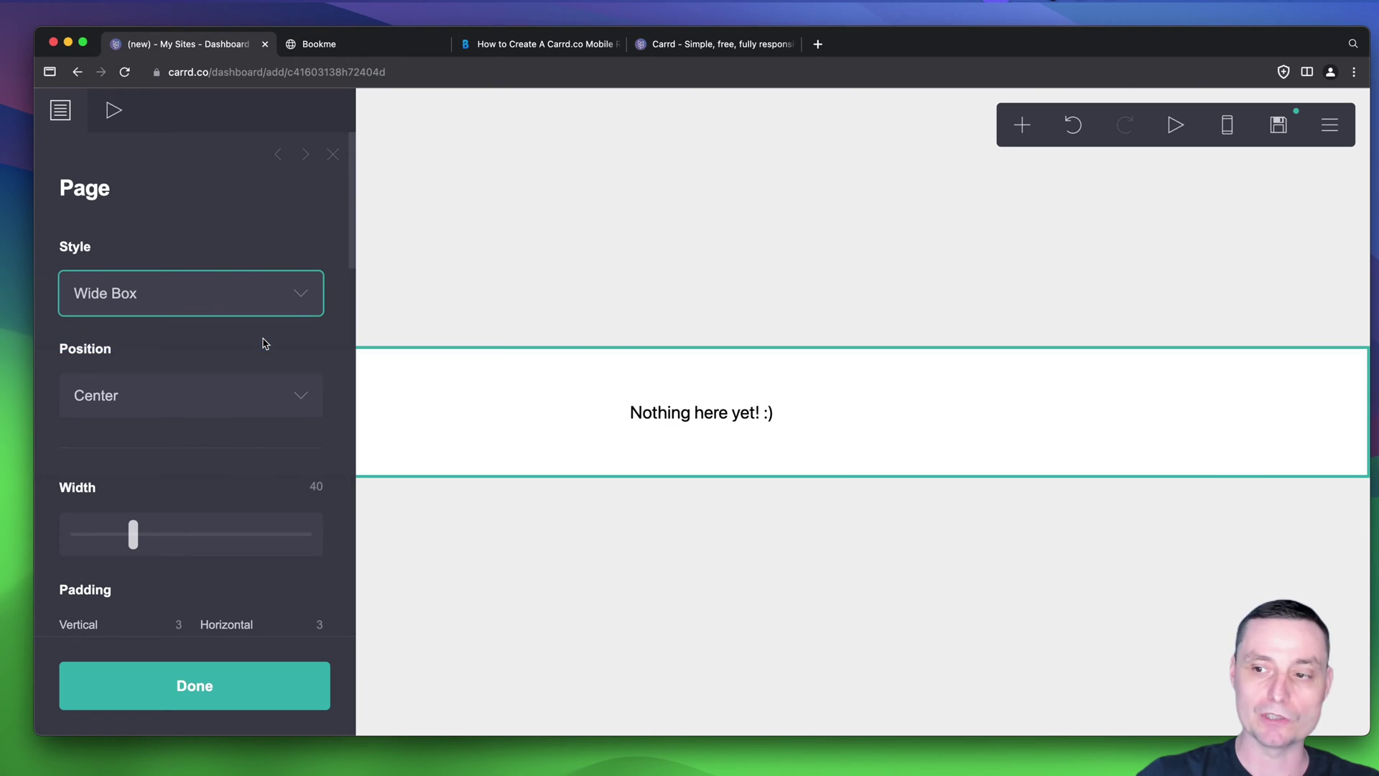
click(242, 404)
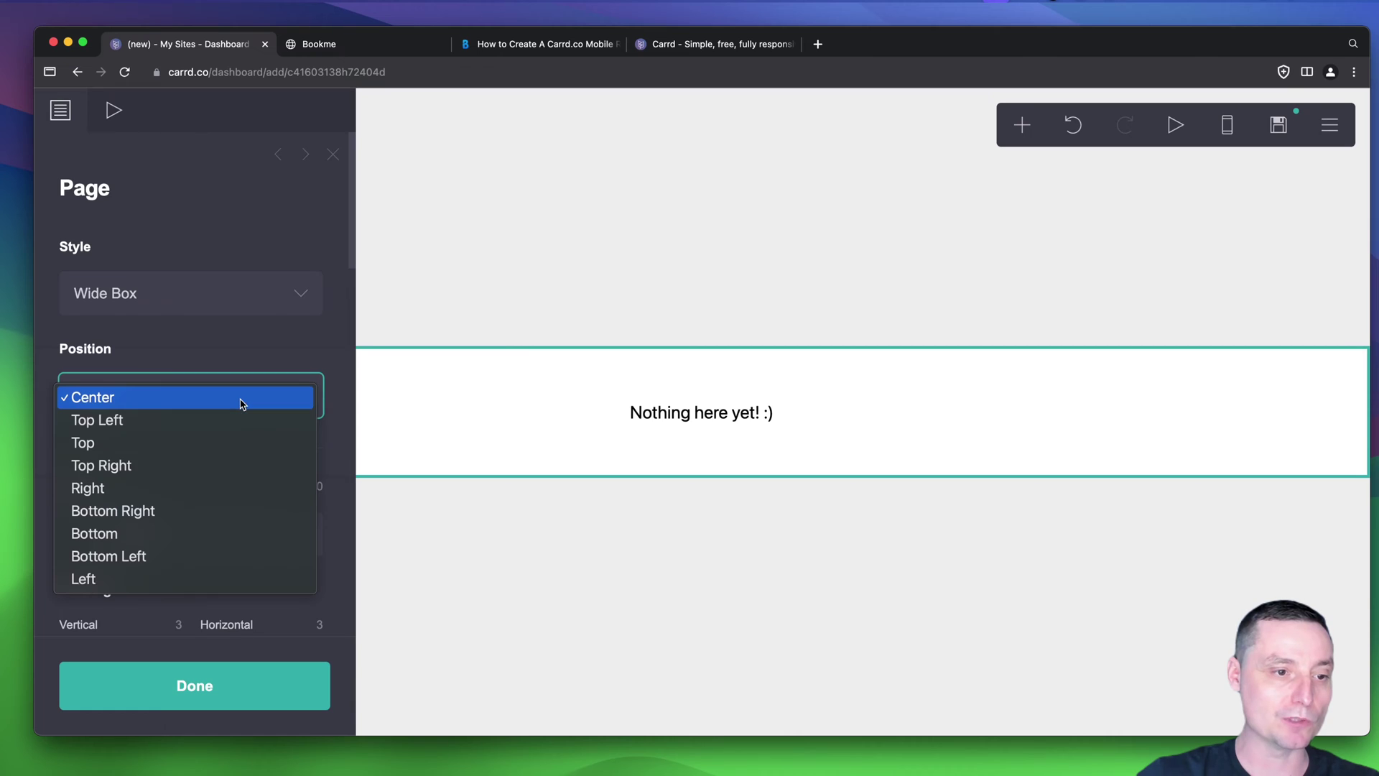
key(Escape)
key(Up)
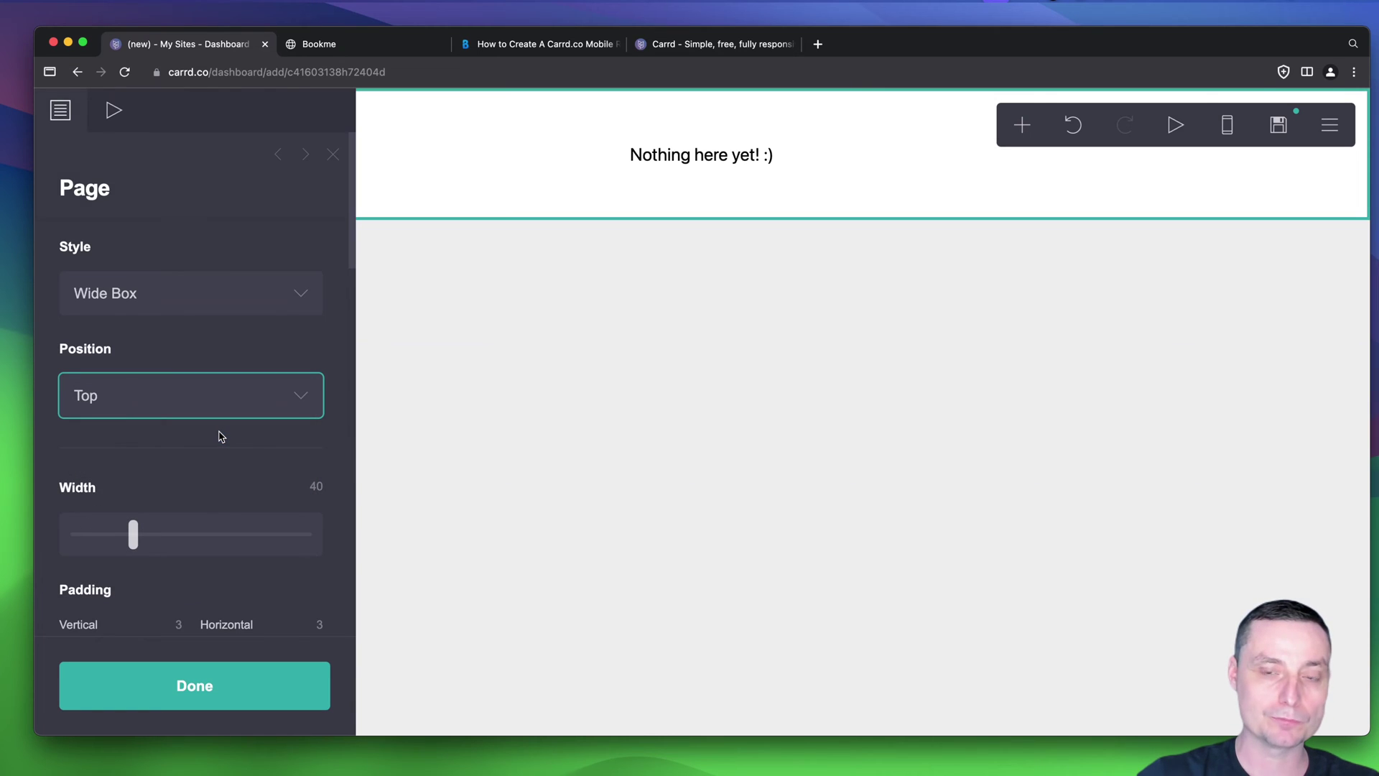
- Set the page's vertical padding to 0.5 and horizontal padding to 0, and finish the page settings
scroll(221, 432, down, 3)
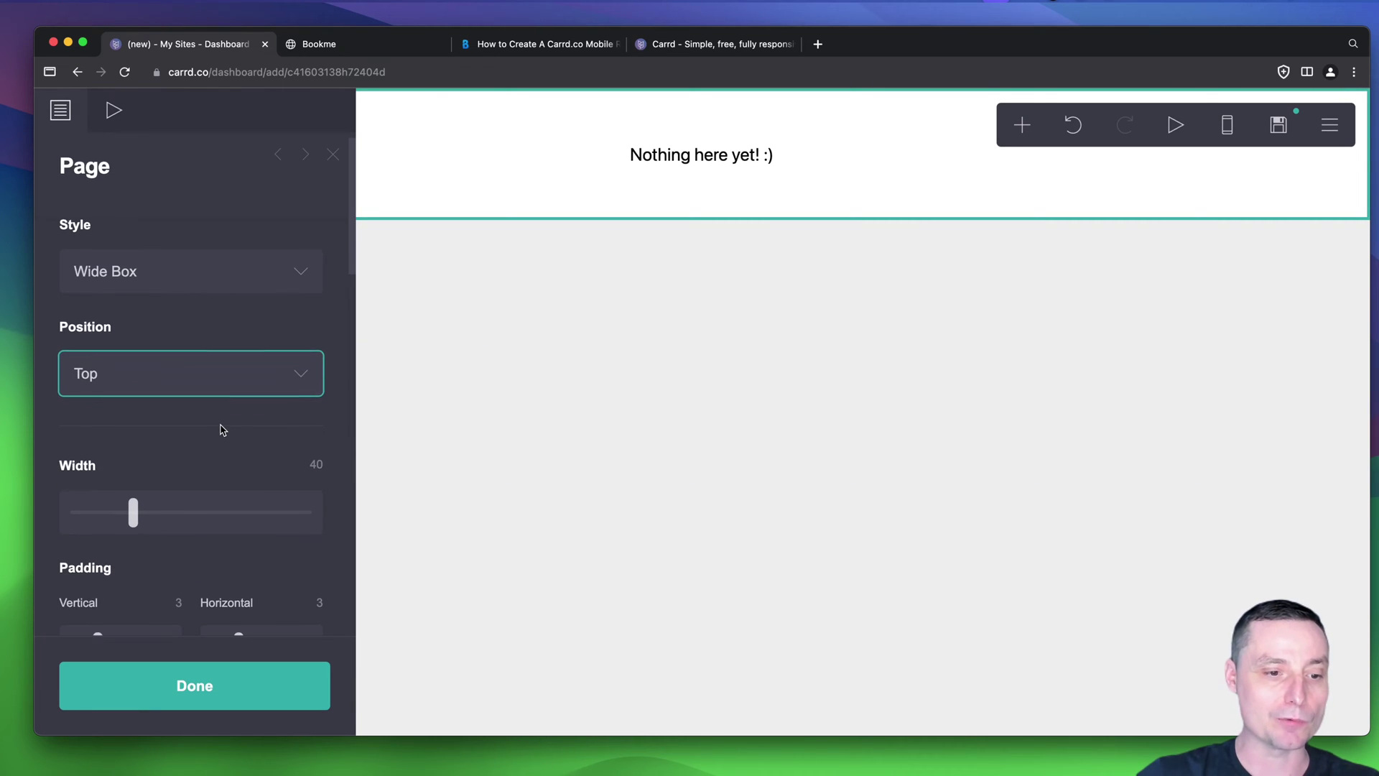
scroll(220, 429, down, 4)
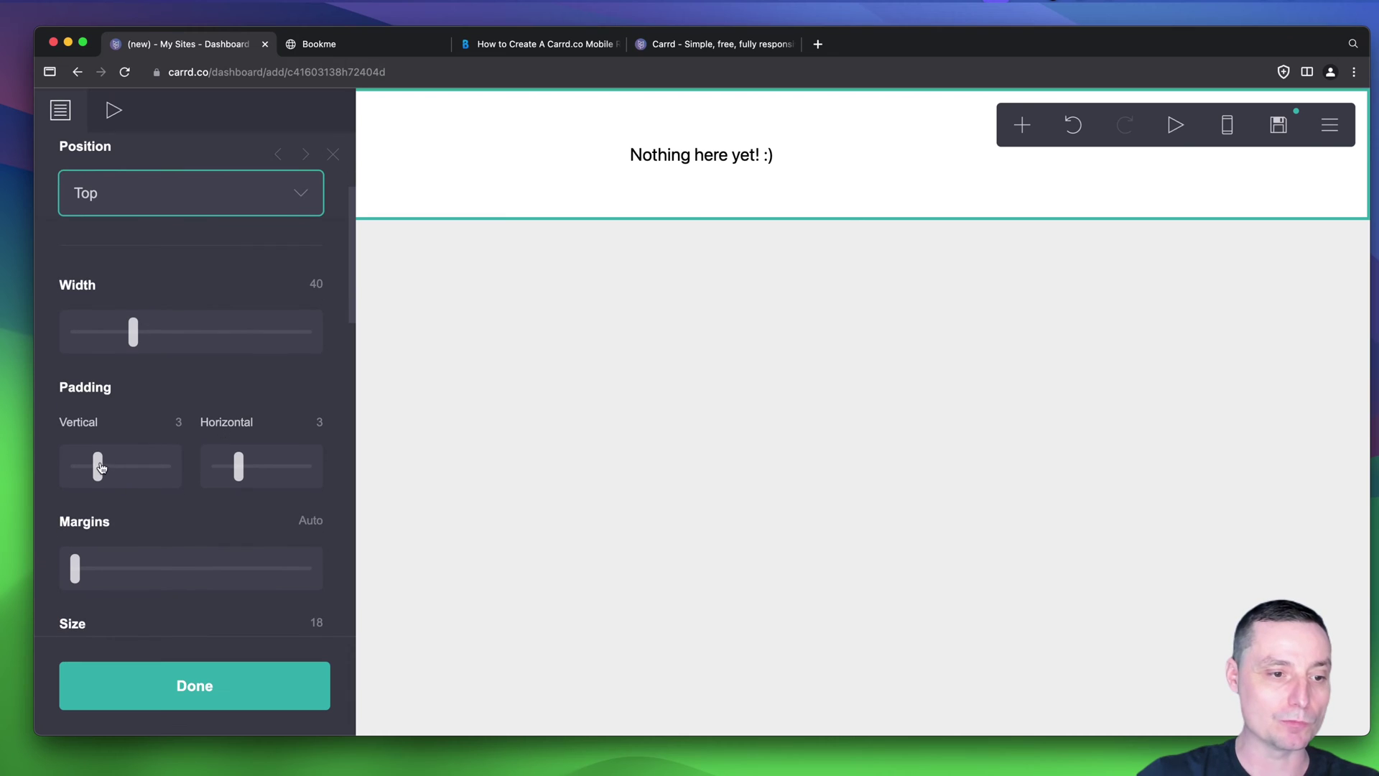
drag(98, 467, 80, 472)
drag(237, 468, 211, 474)
drag(80, 472, 80, 472)
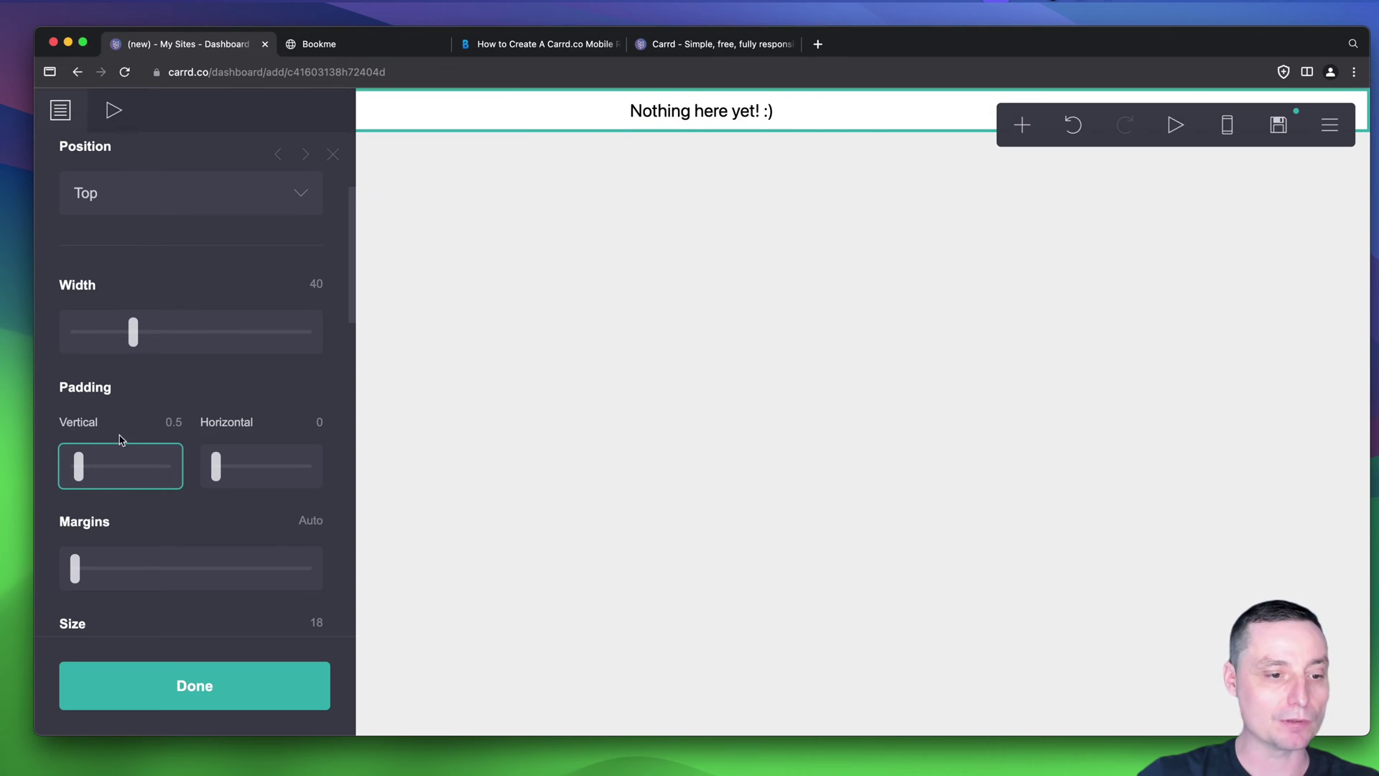
scroll(122, 438, down, 5)
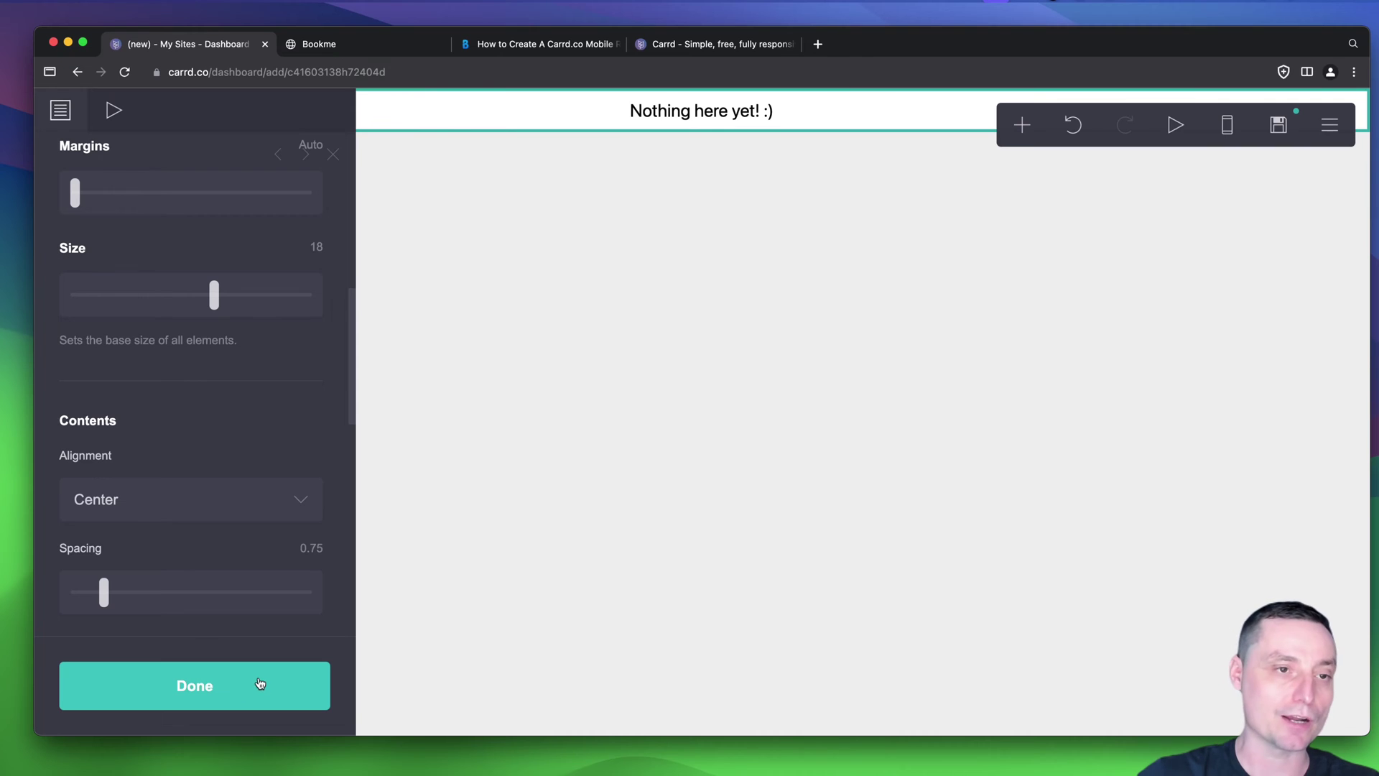
click(225, 683)
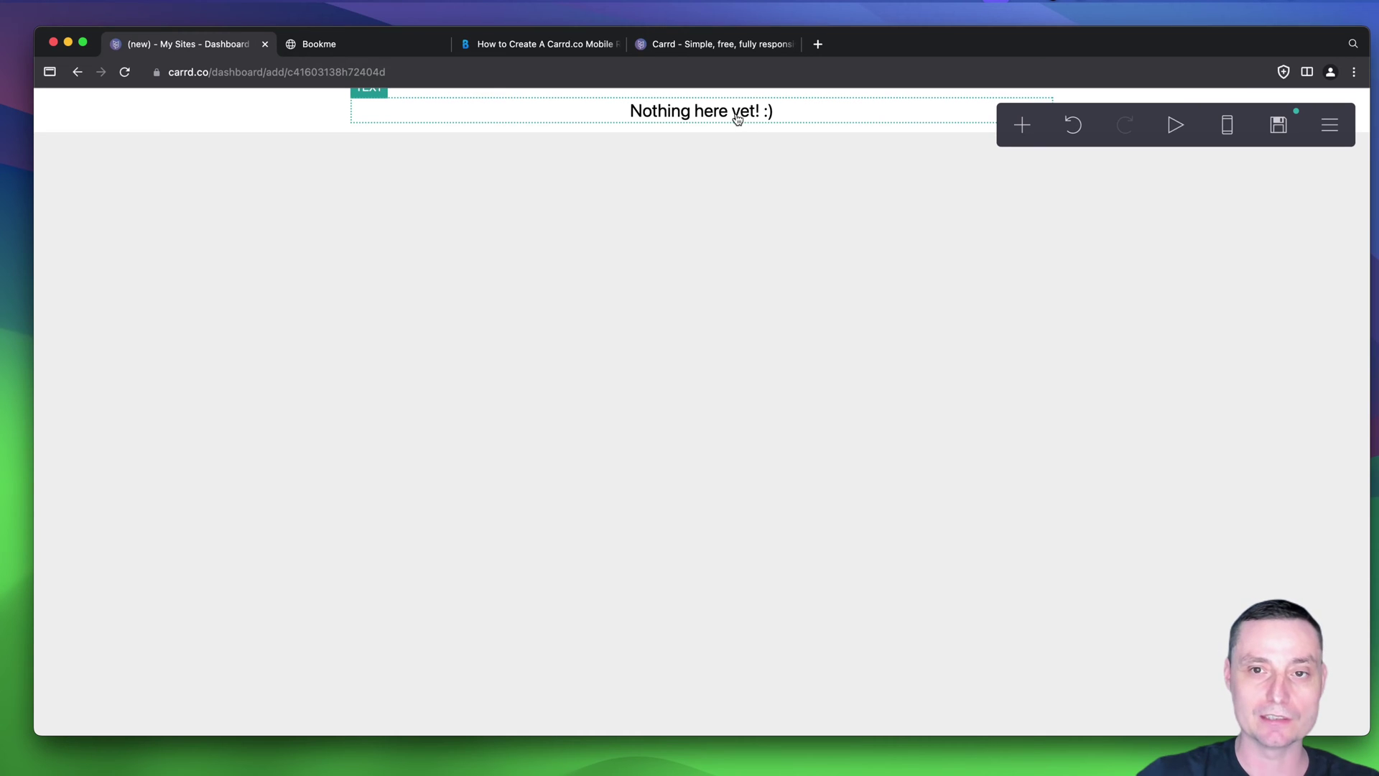
- Switch to the Bit Doze article on the Carrd mobile navbar and review its navbar code
click(548, 48)
scroll(767, 314, up, 10)
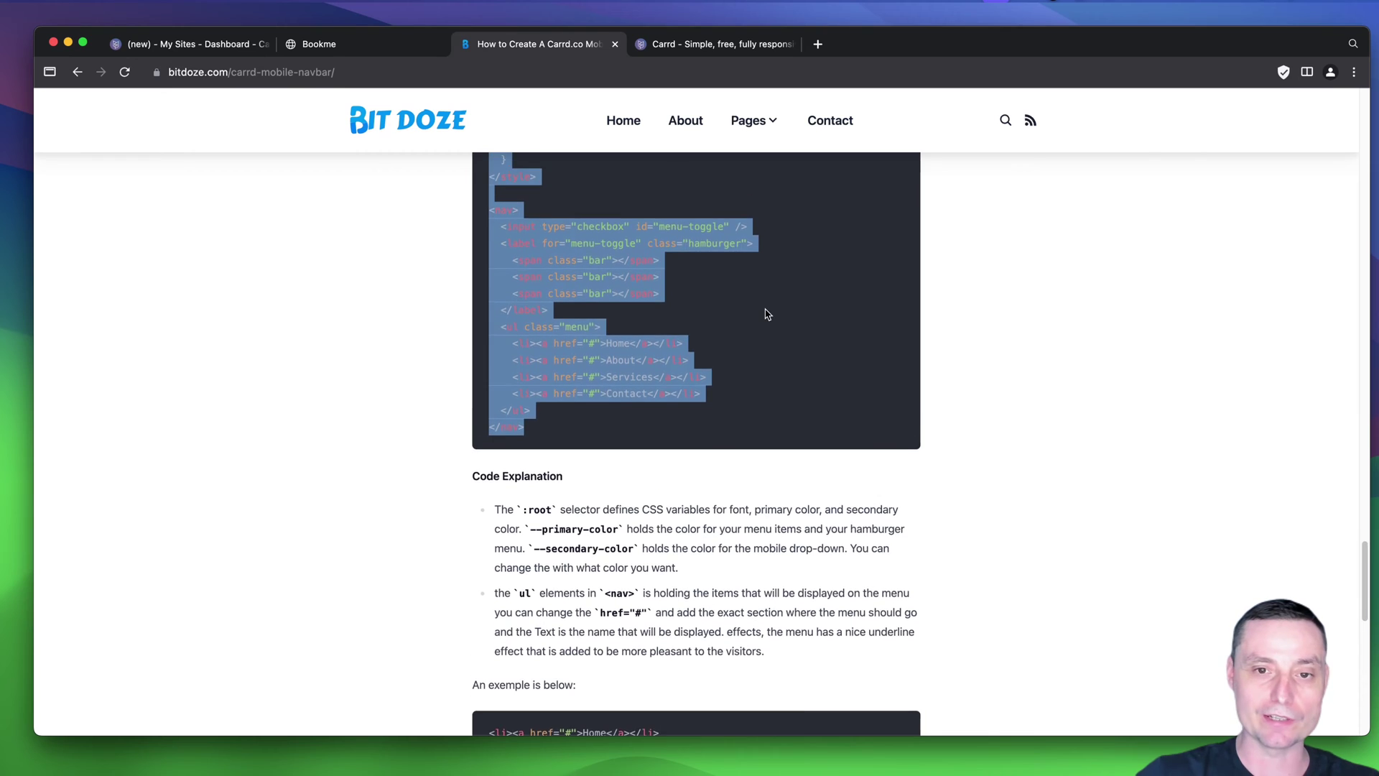
scroll(767, 314, up, 5)
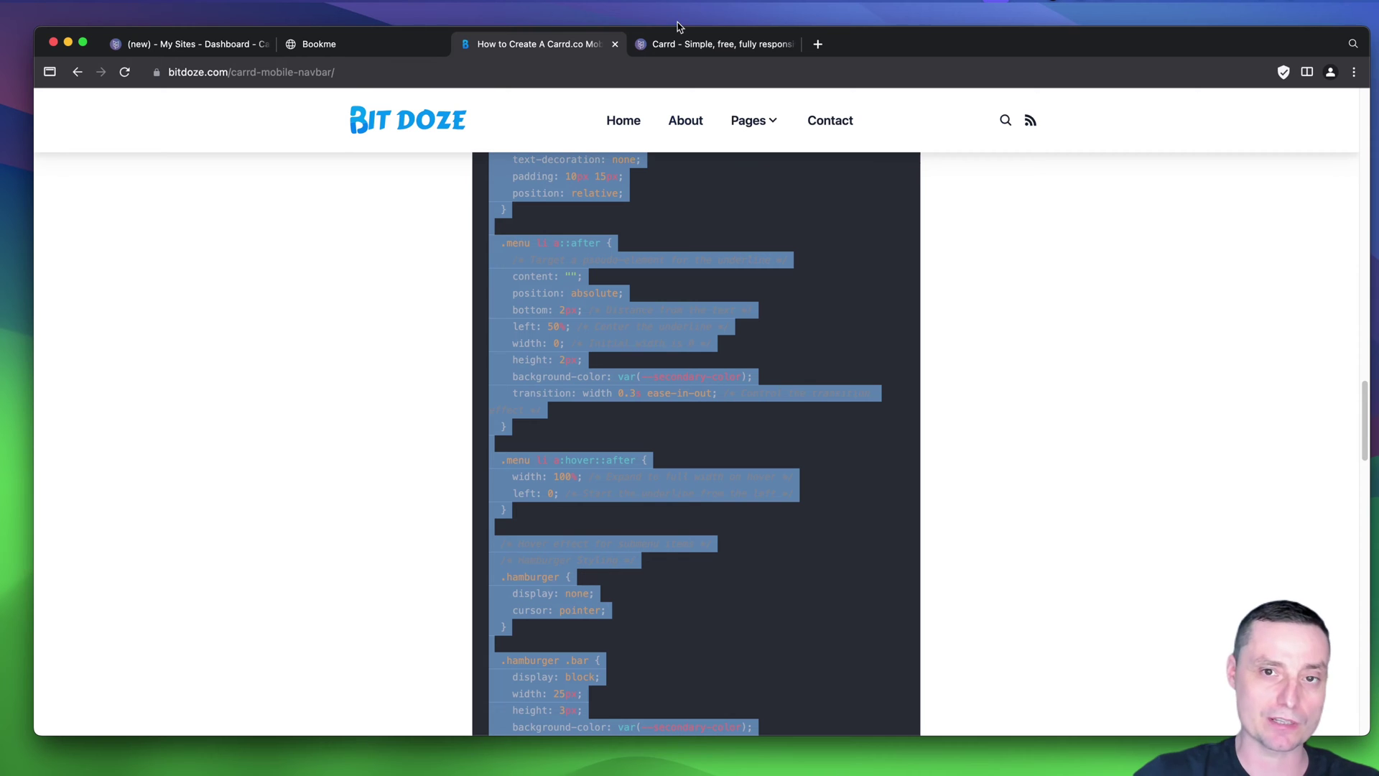
- Return to the new Carrd site's editor and delete the "Nothing here yet! :)" placeholder text
click(195, 45)
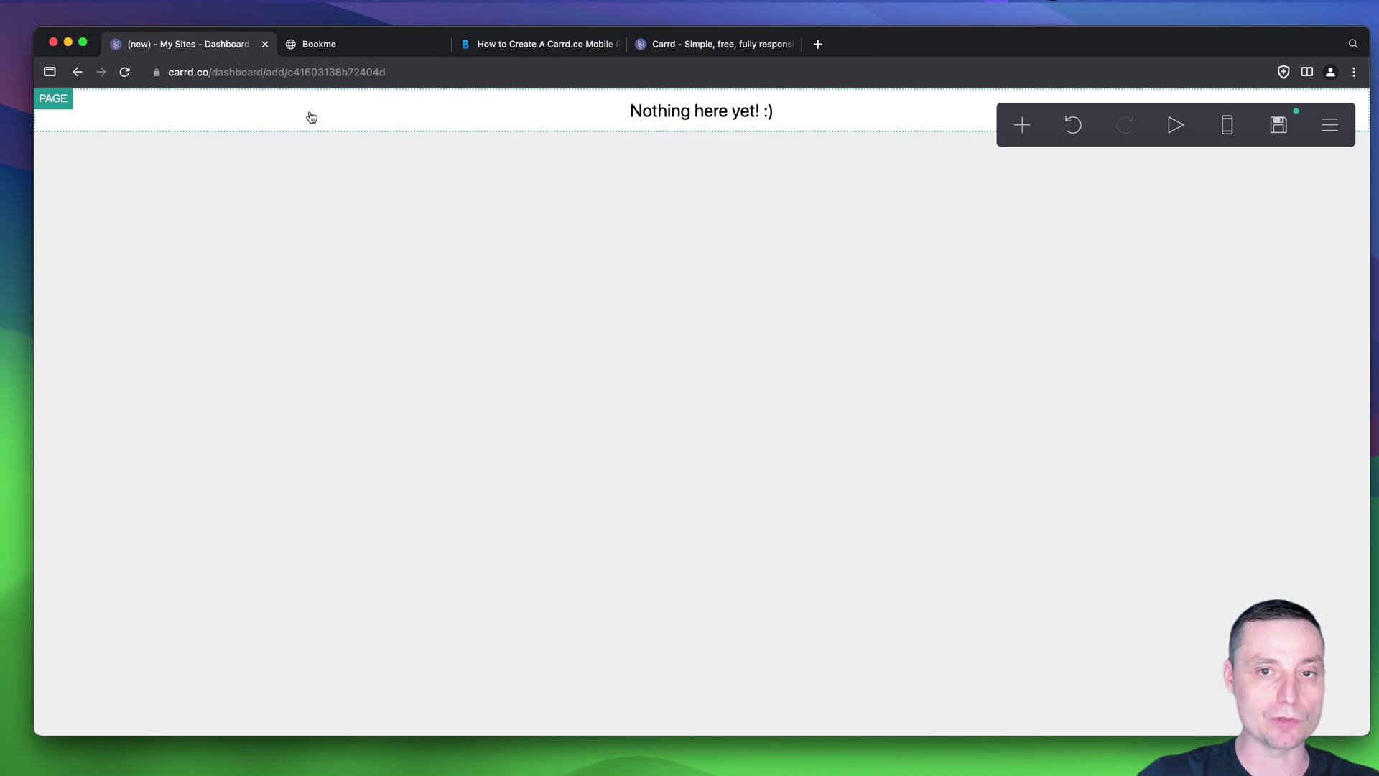
click(645, 120)
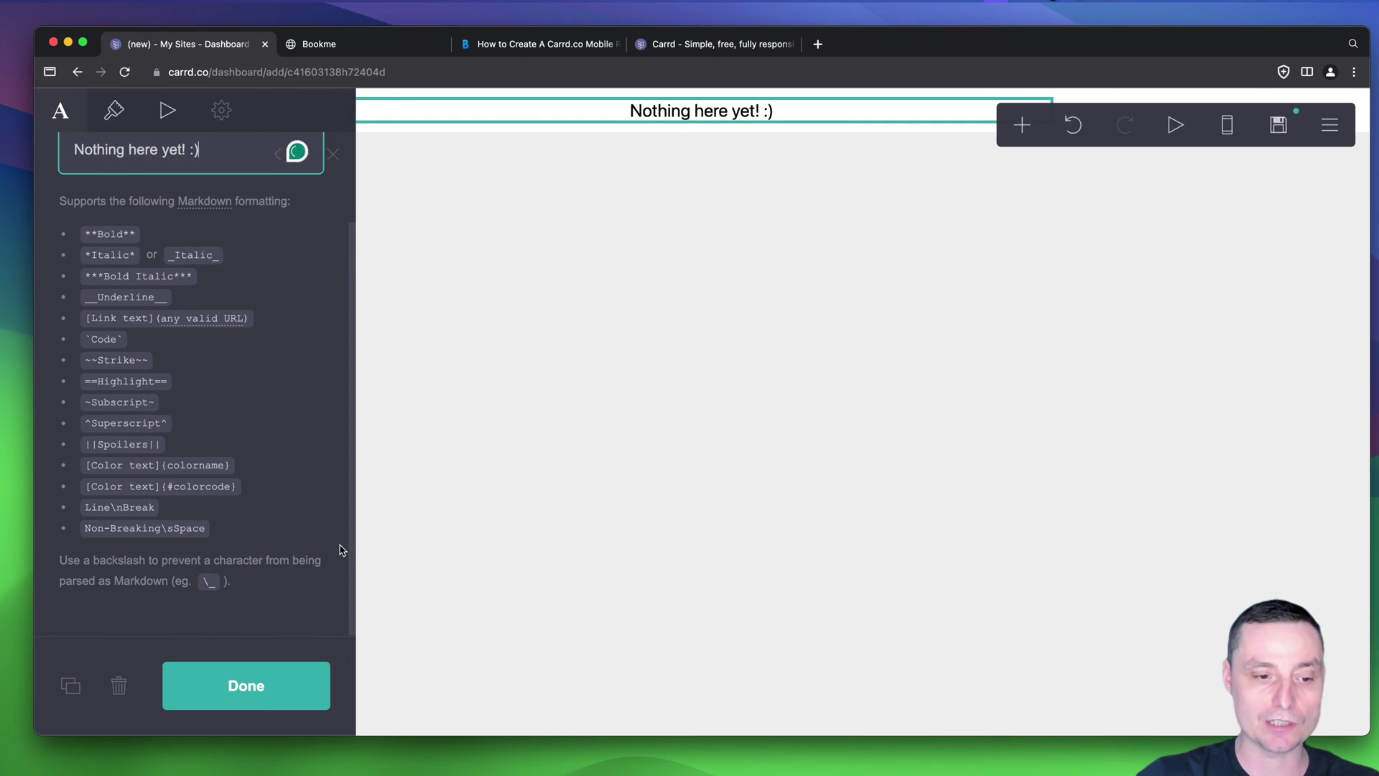
click(119, 685)
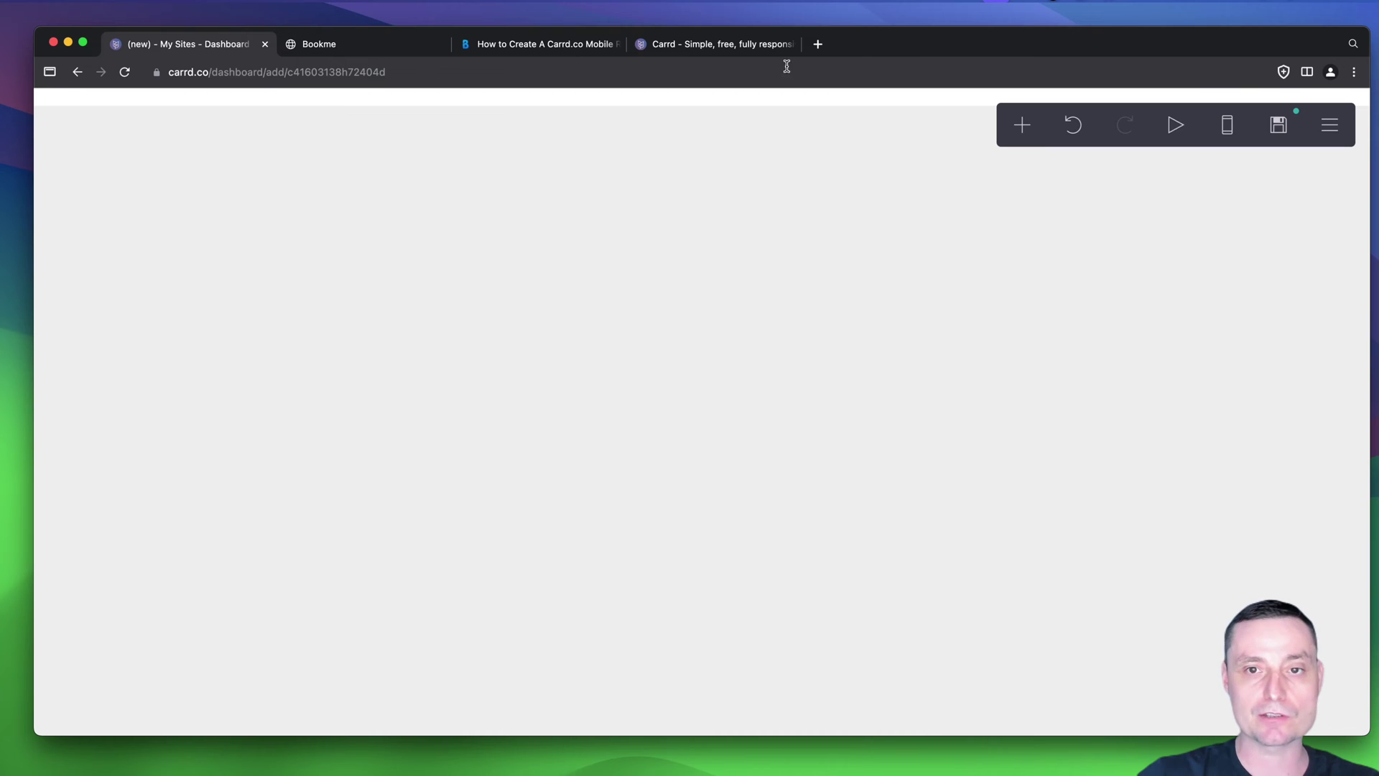
- Add a container to the page and set its type to Columns
click(720, 98)
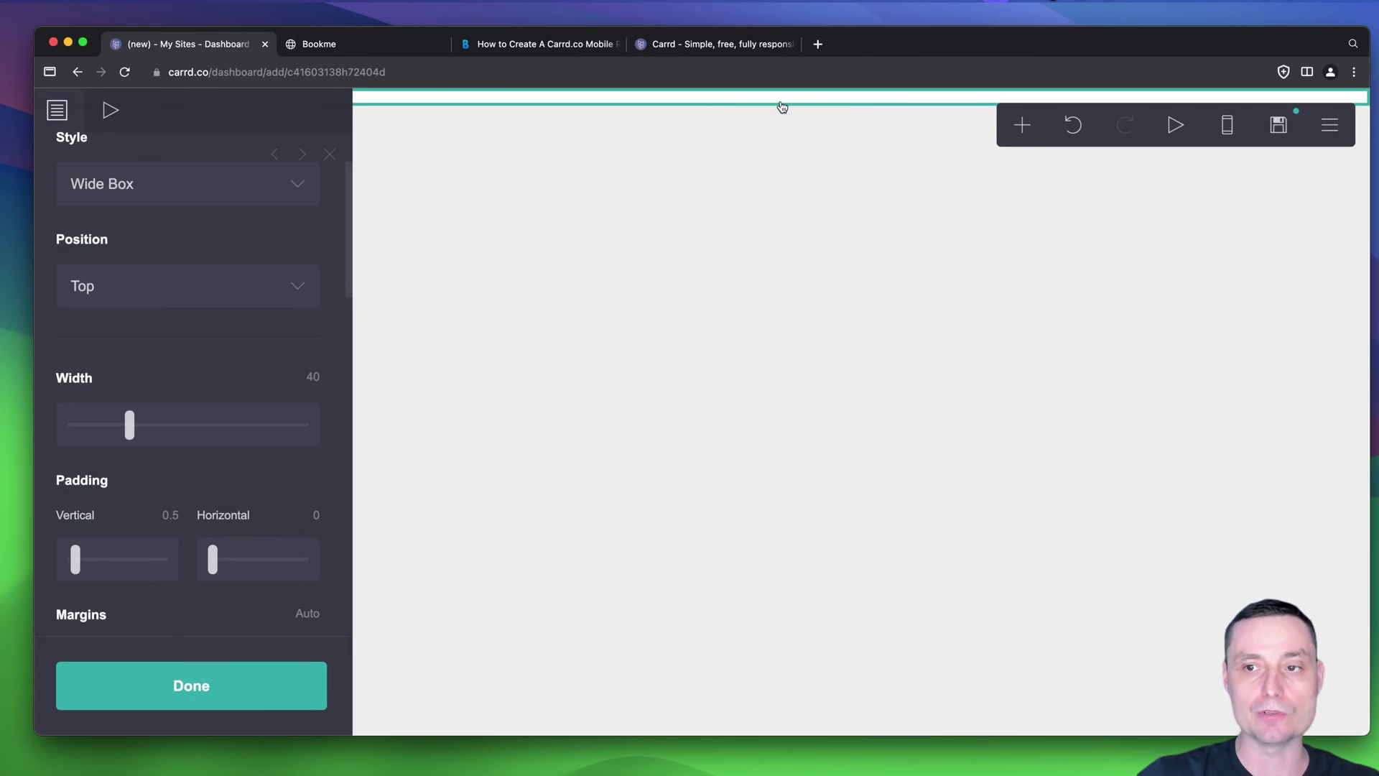
click(1020, 127)
click(818, 540)
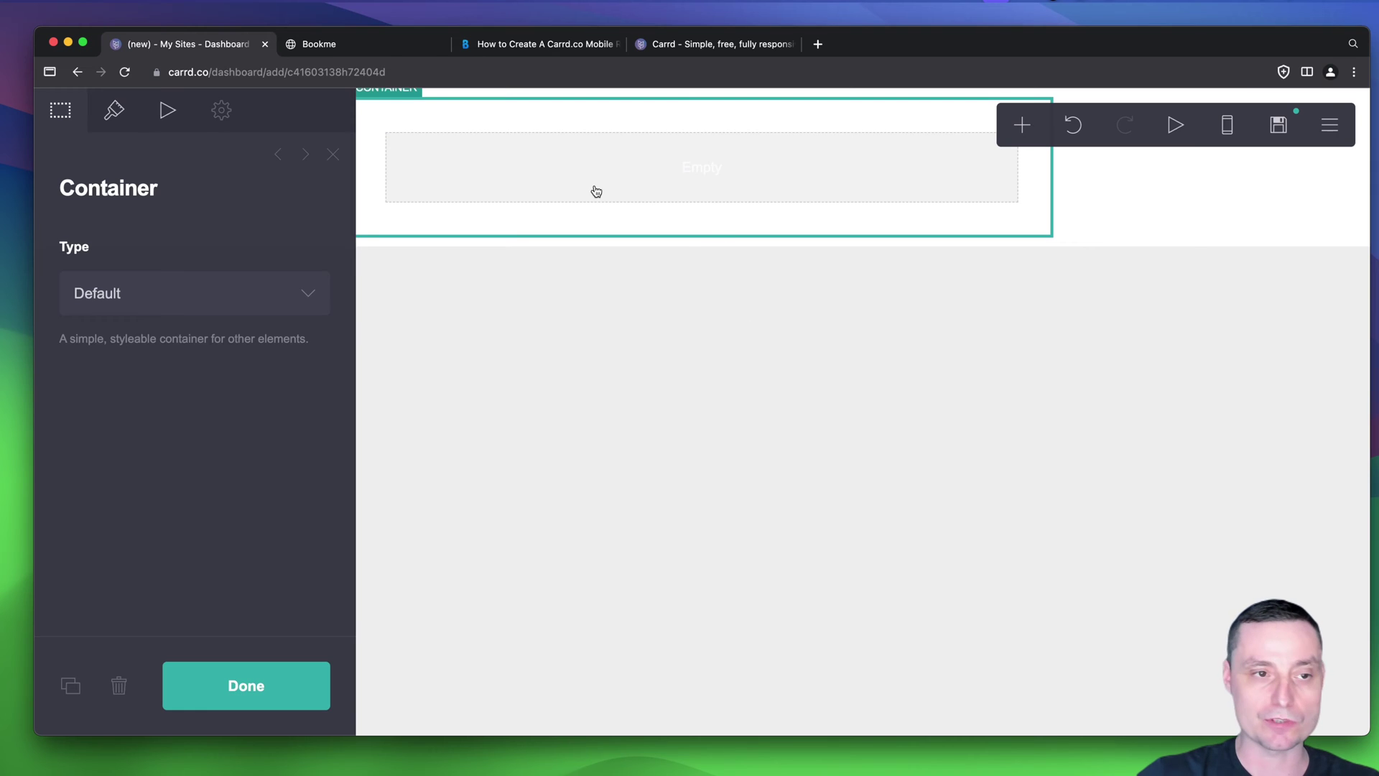
click(306, 299)
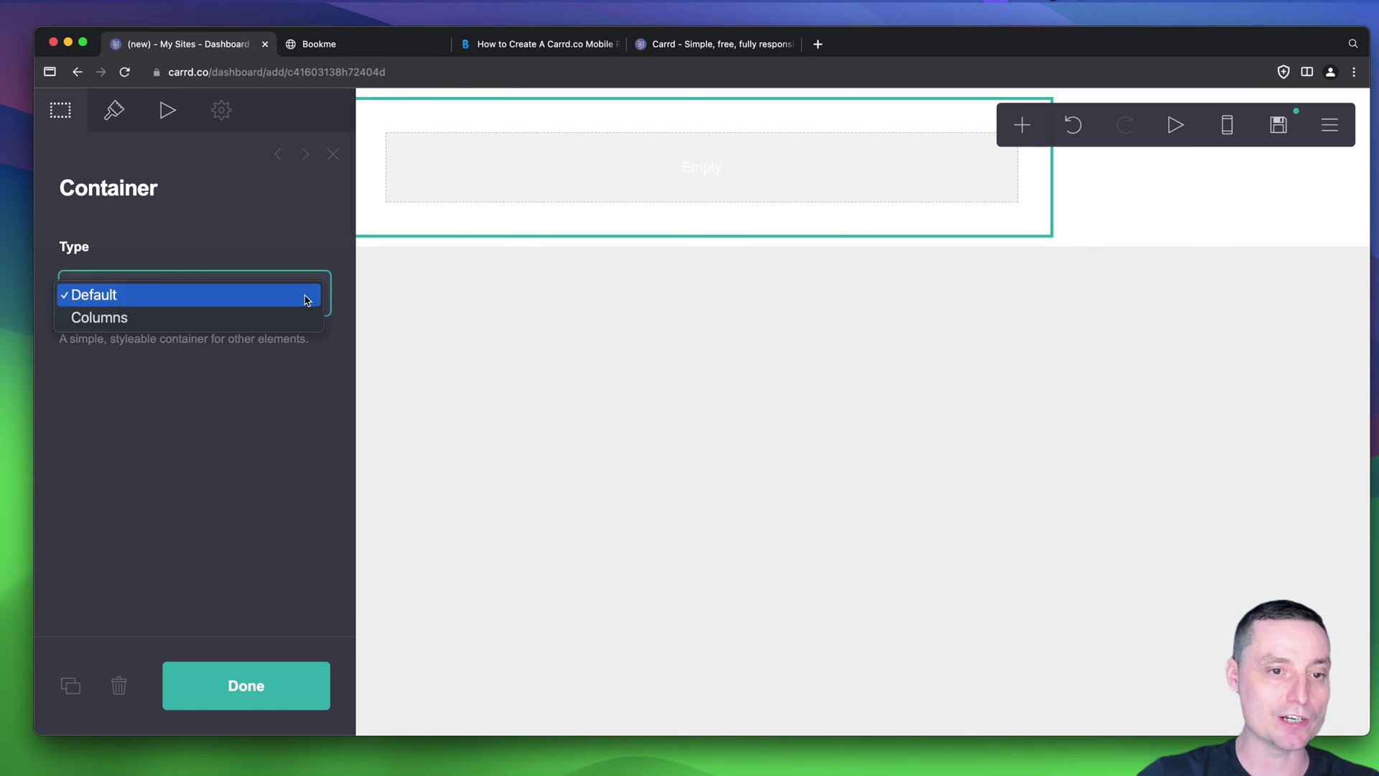
click(255, 318)
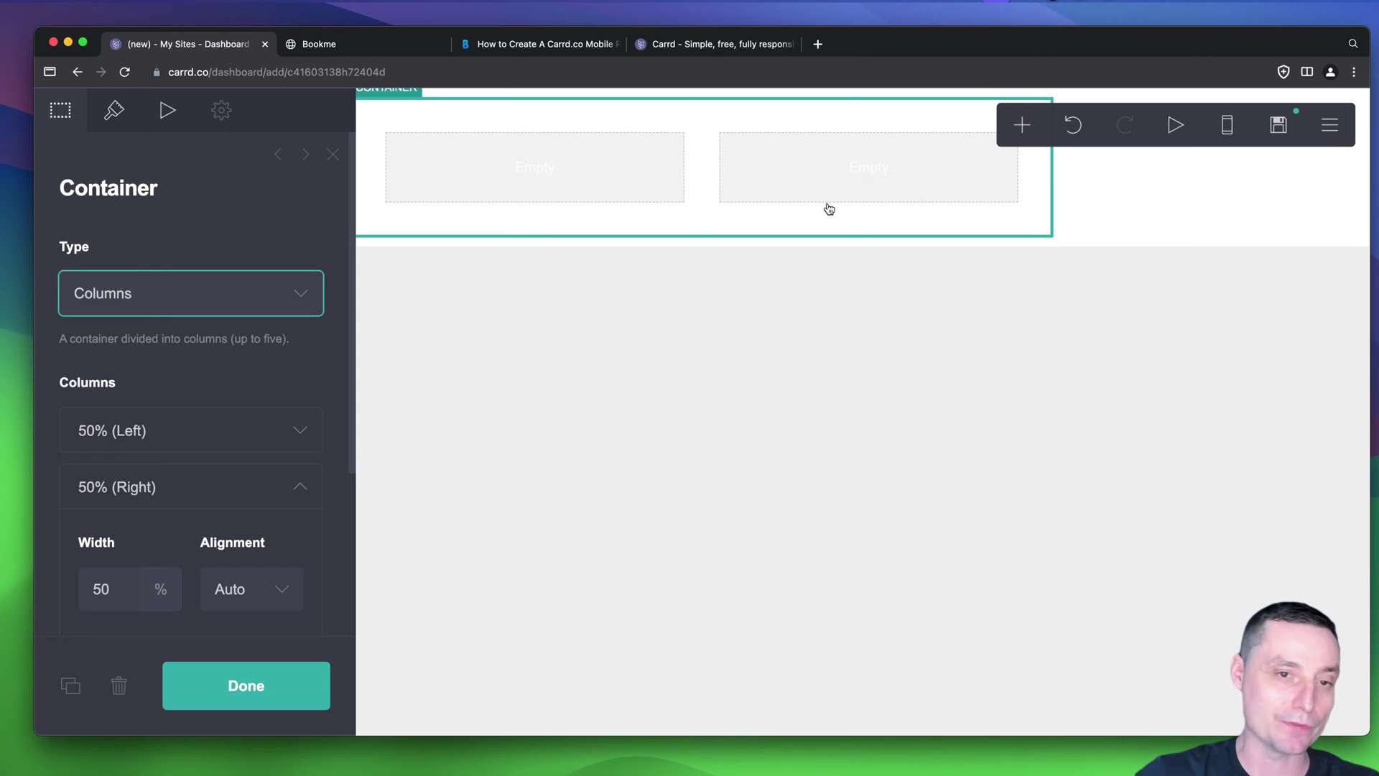
- Set the width of the container's left column to 25%
click(269, 431)
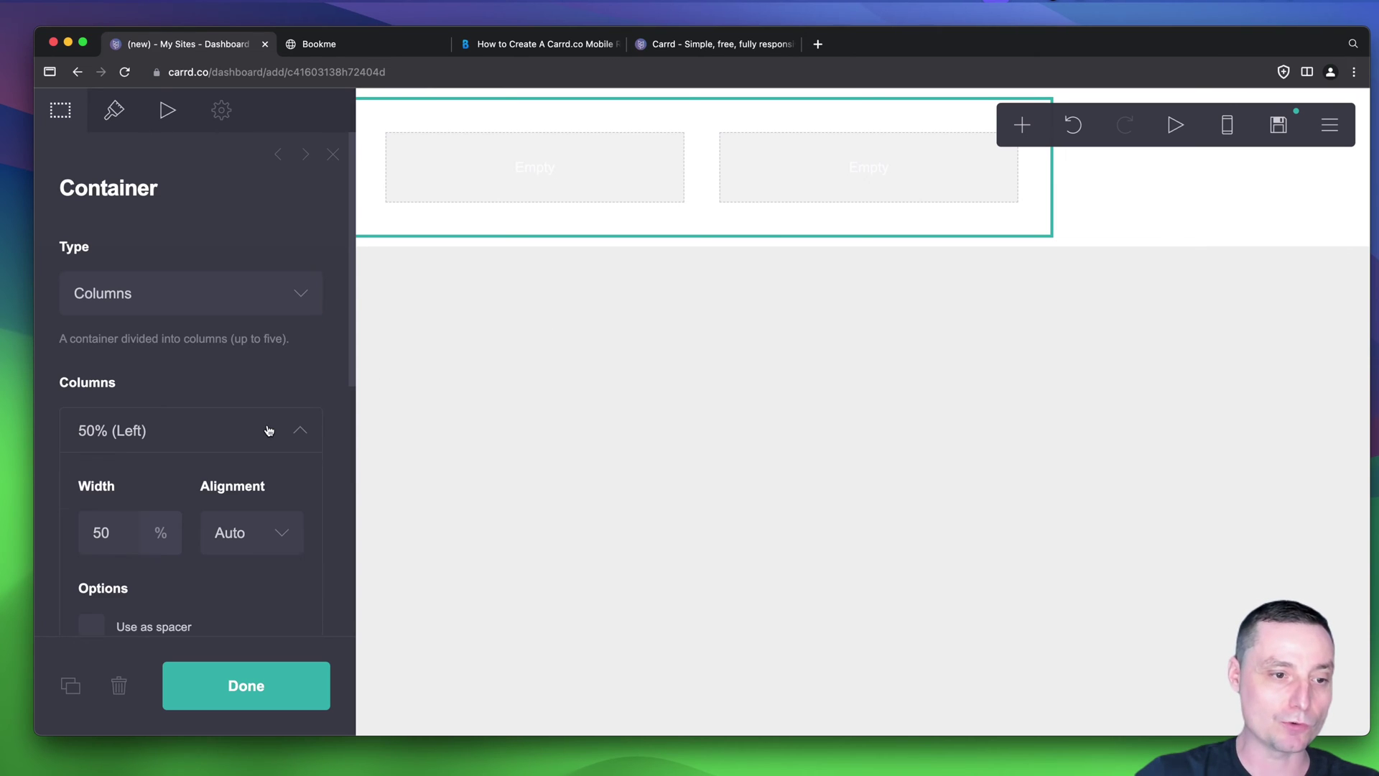
double_click(101, 533)
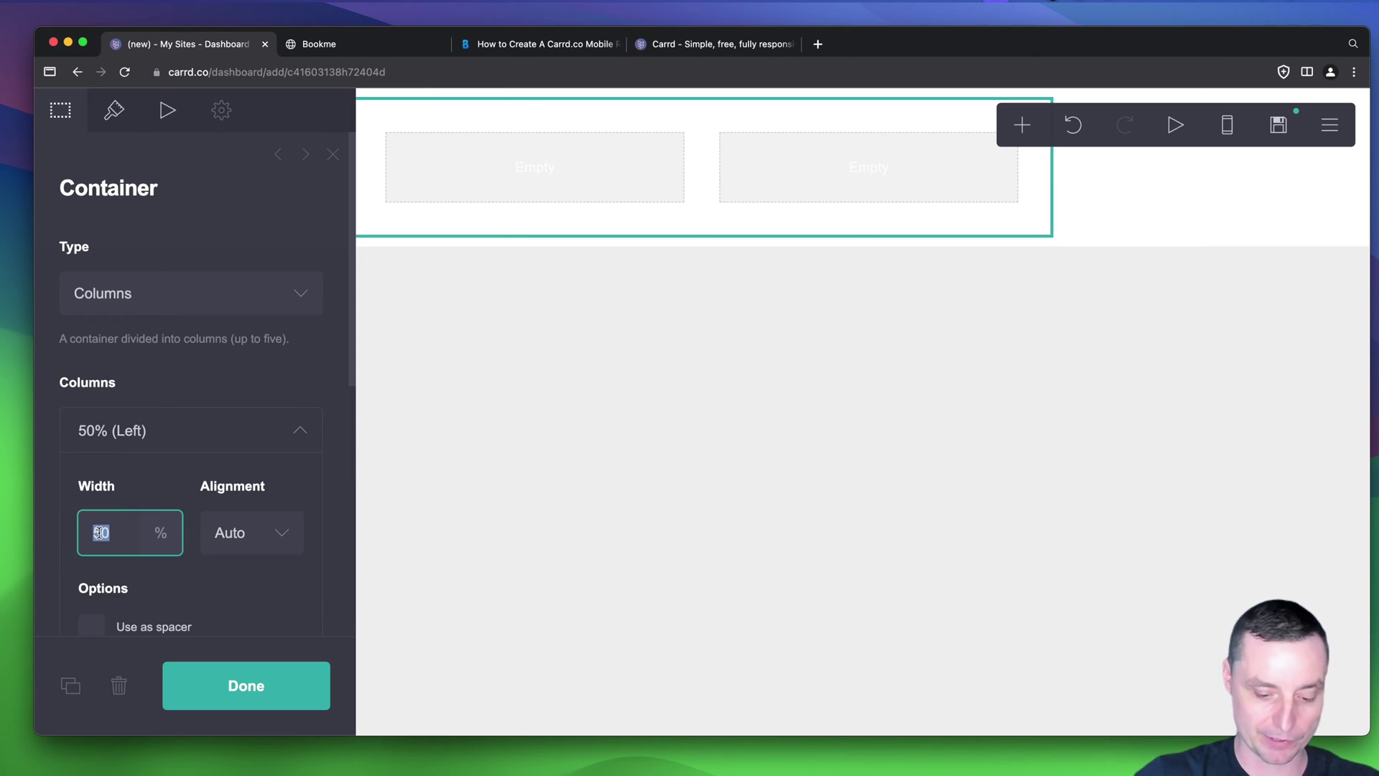
text(25)
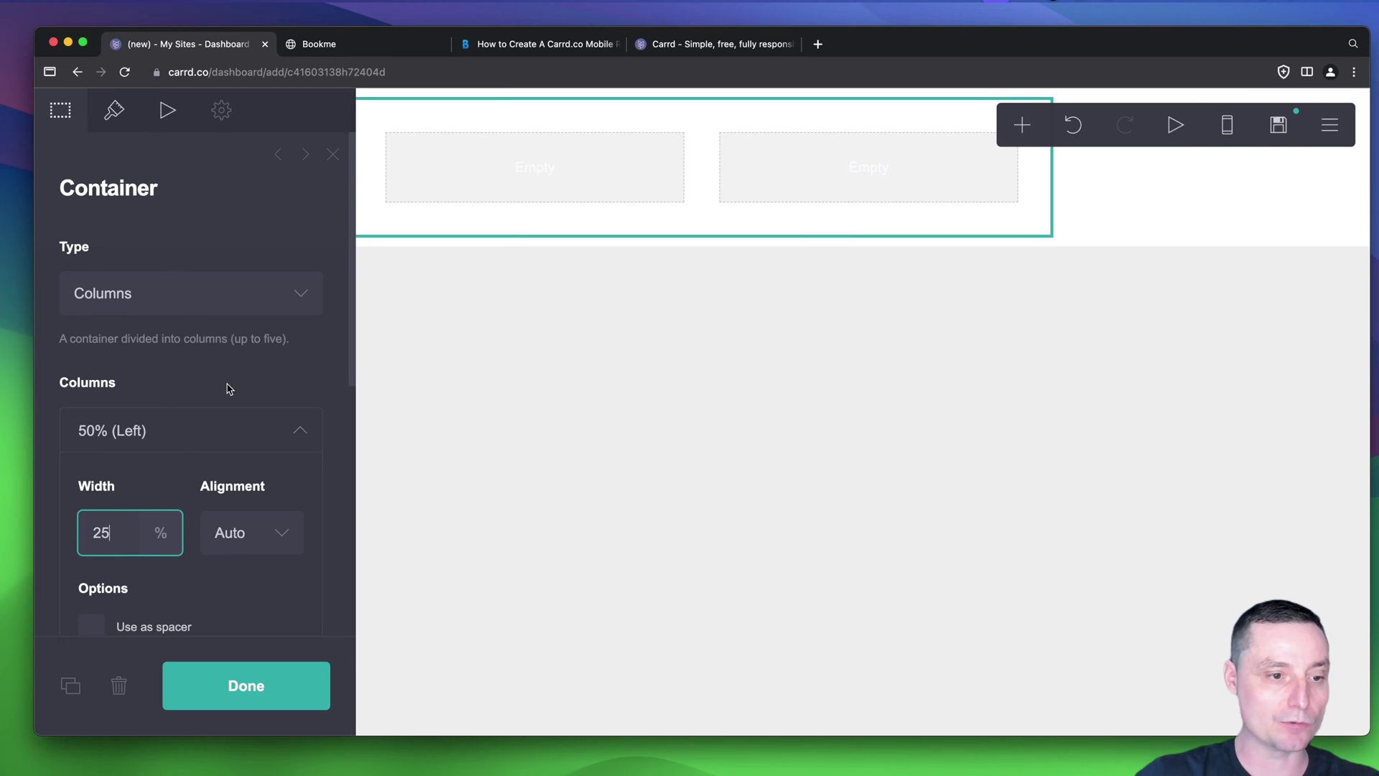
click(227, 388)
scroll(231, 428, down, 5)
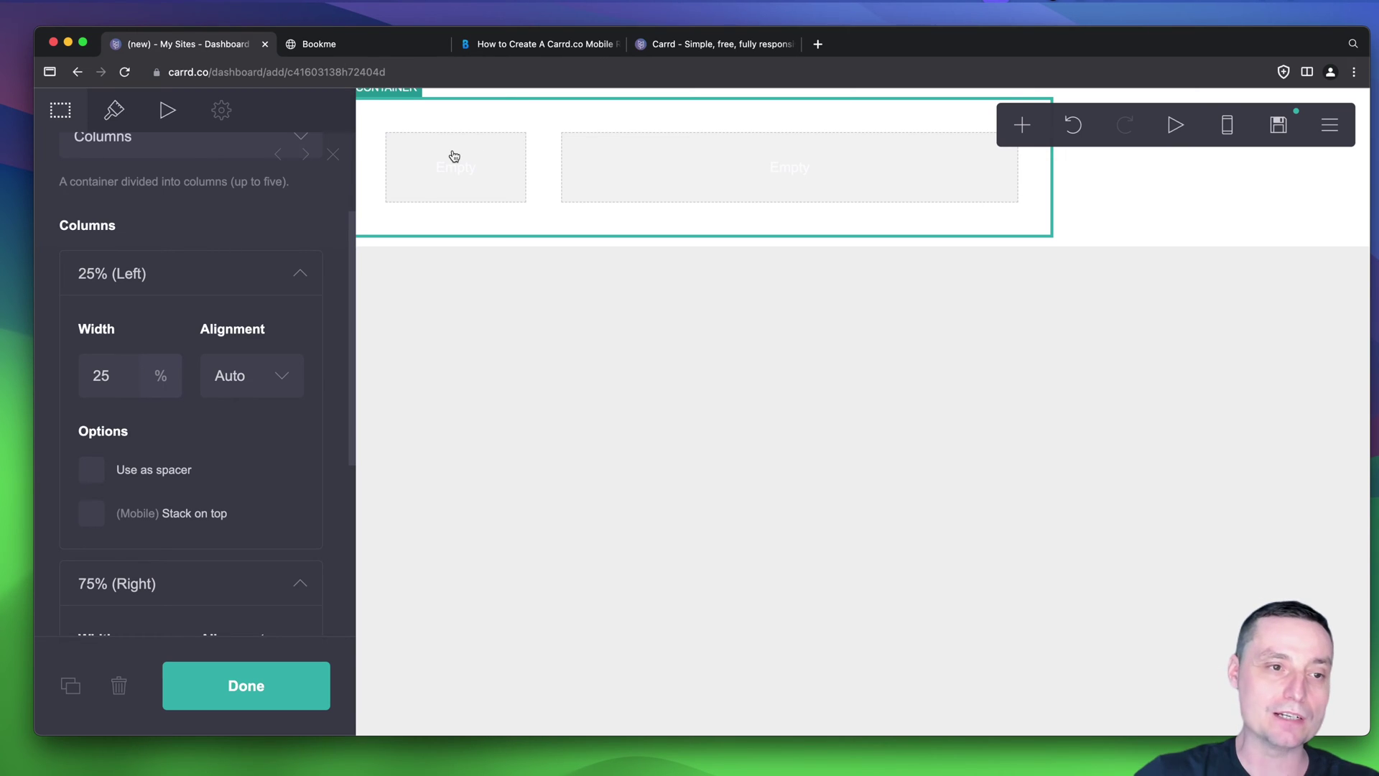
scroll(280, 198, up, 4)
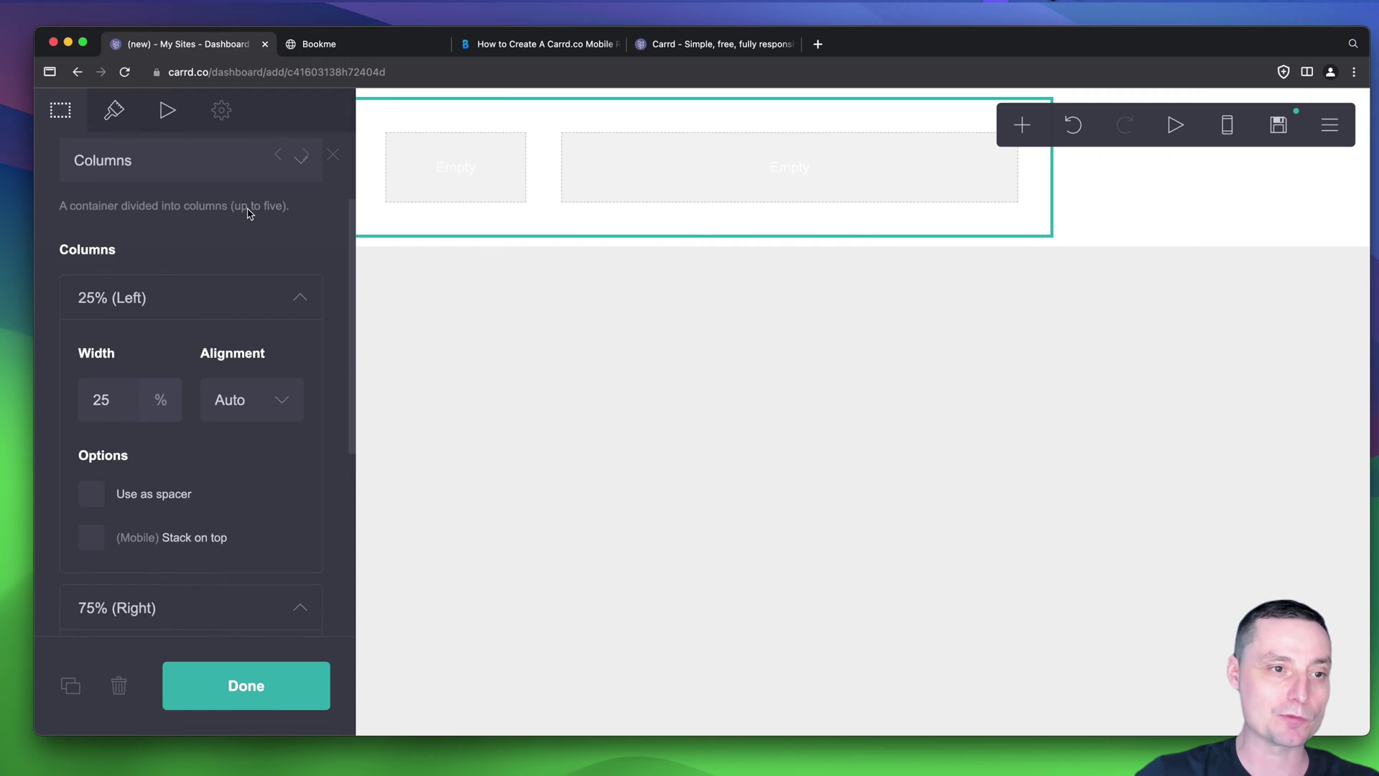
- Set the container's width to Full Bleed and keep its height on Auto
click(115, 115)
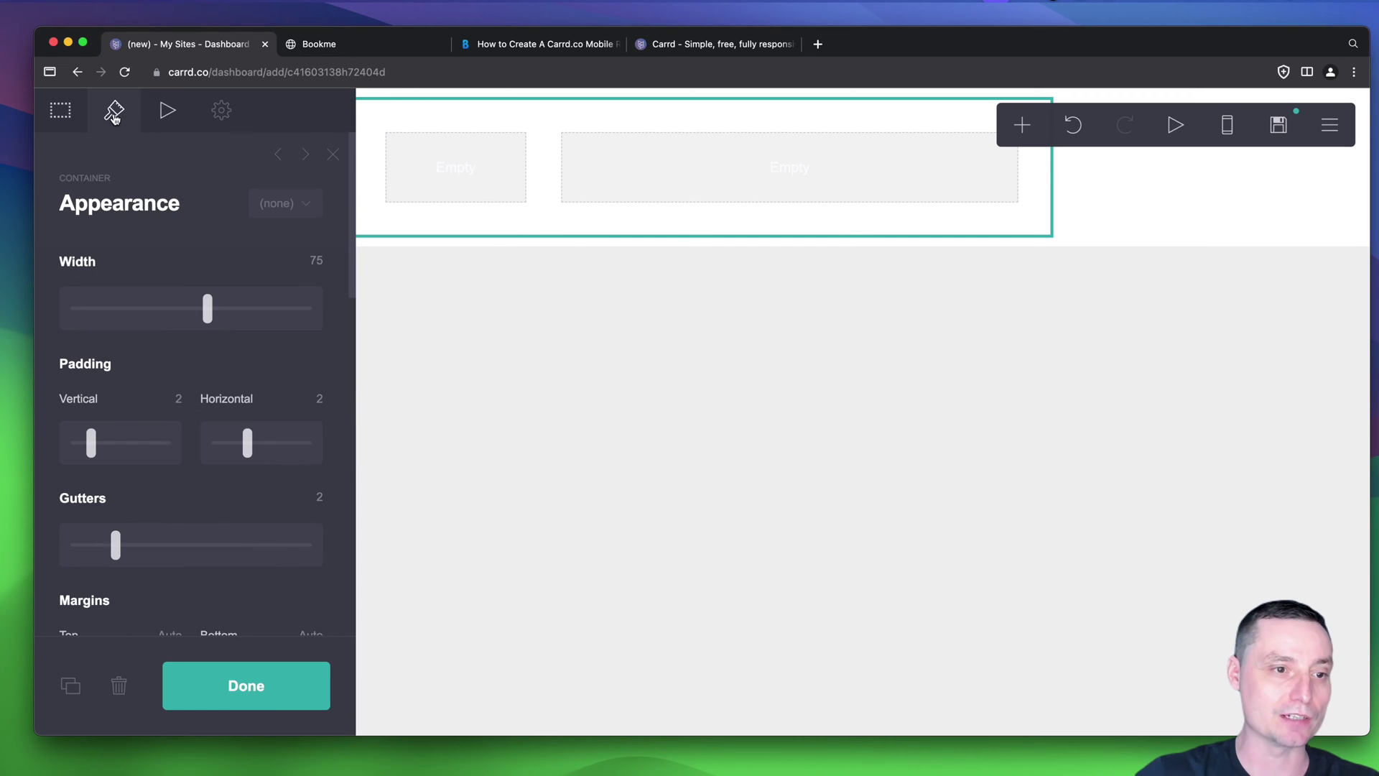
drag(207, 309, 316, 311)
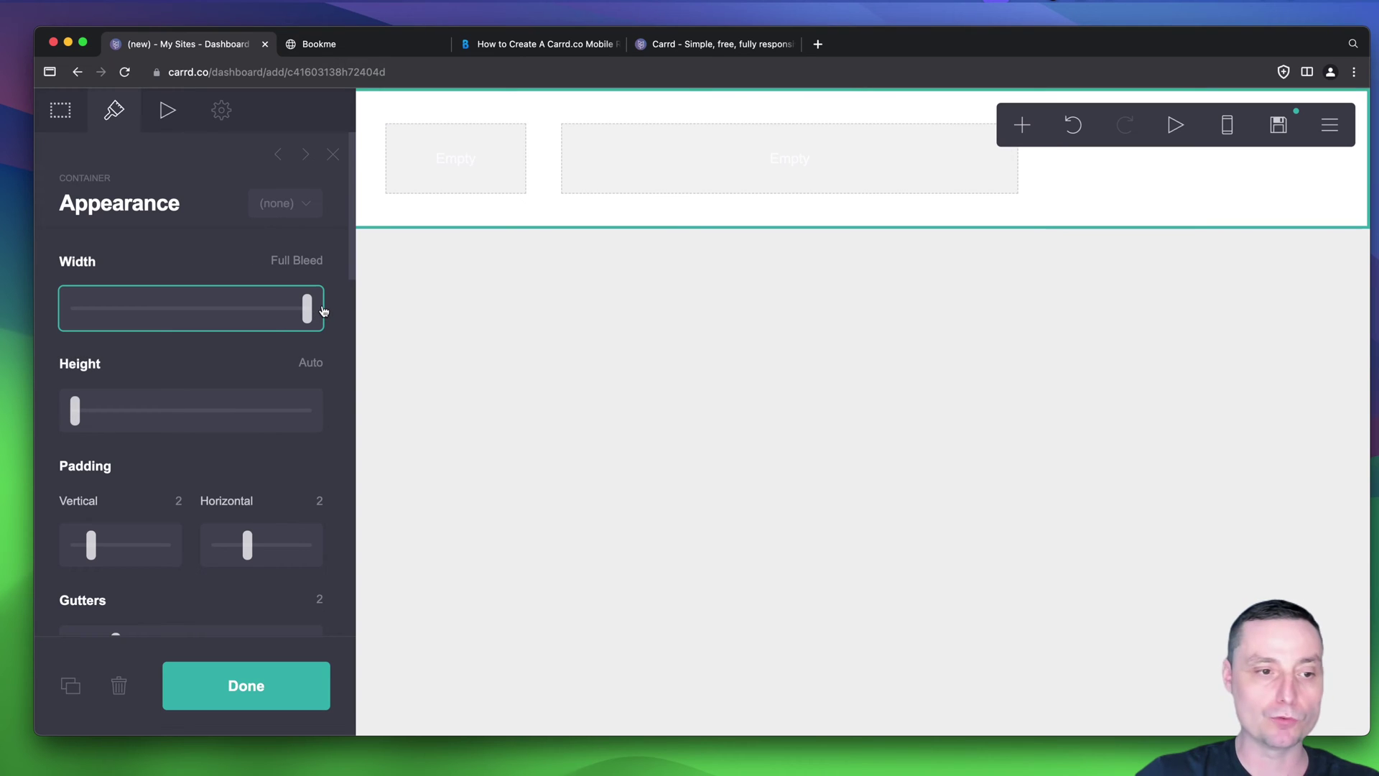
mouse_move(80, 413)
mouse_down()
mouse_move(94, 413)
mouse_move(57, 415)
mouse_up()
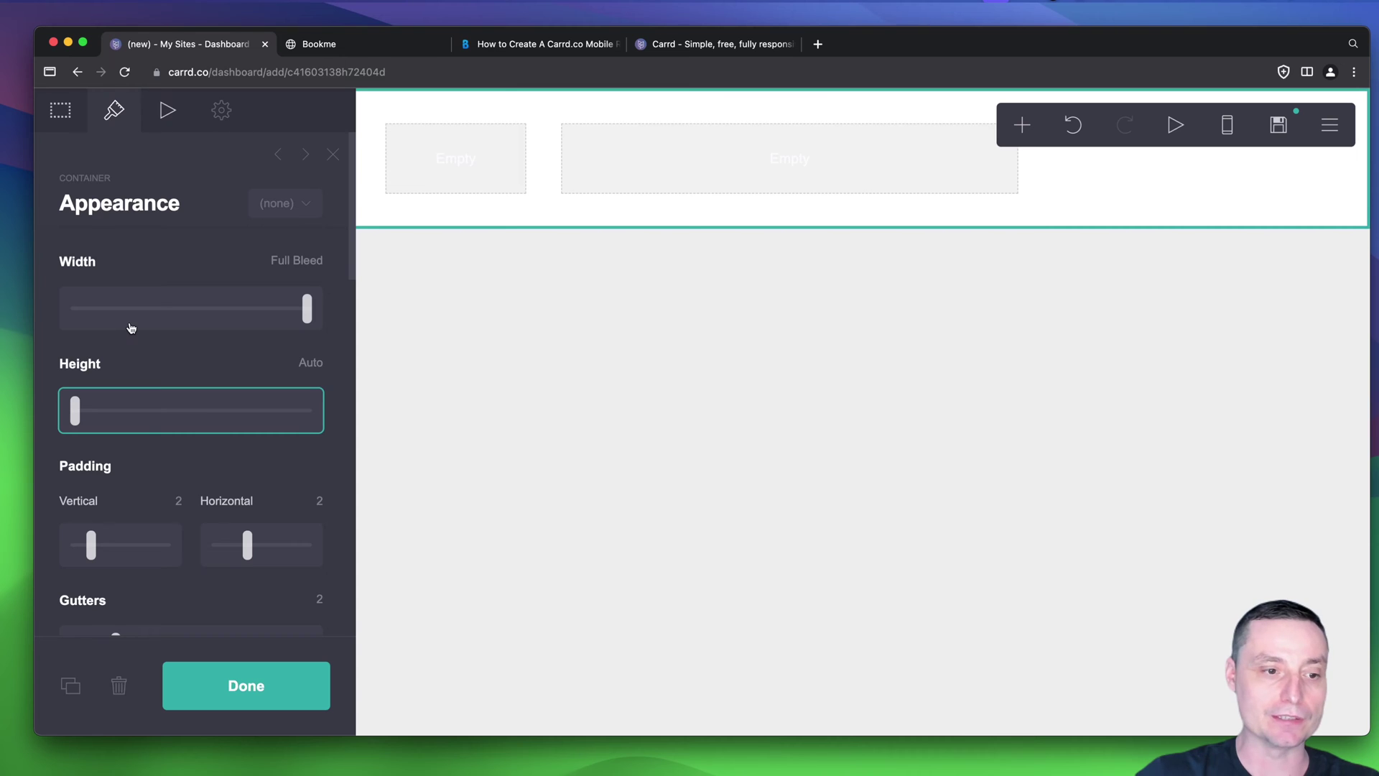
- Give the container a color background in red #EB1010
scroll(131, 328, down, 5)
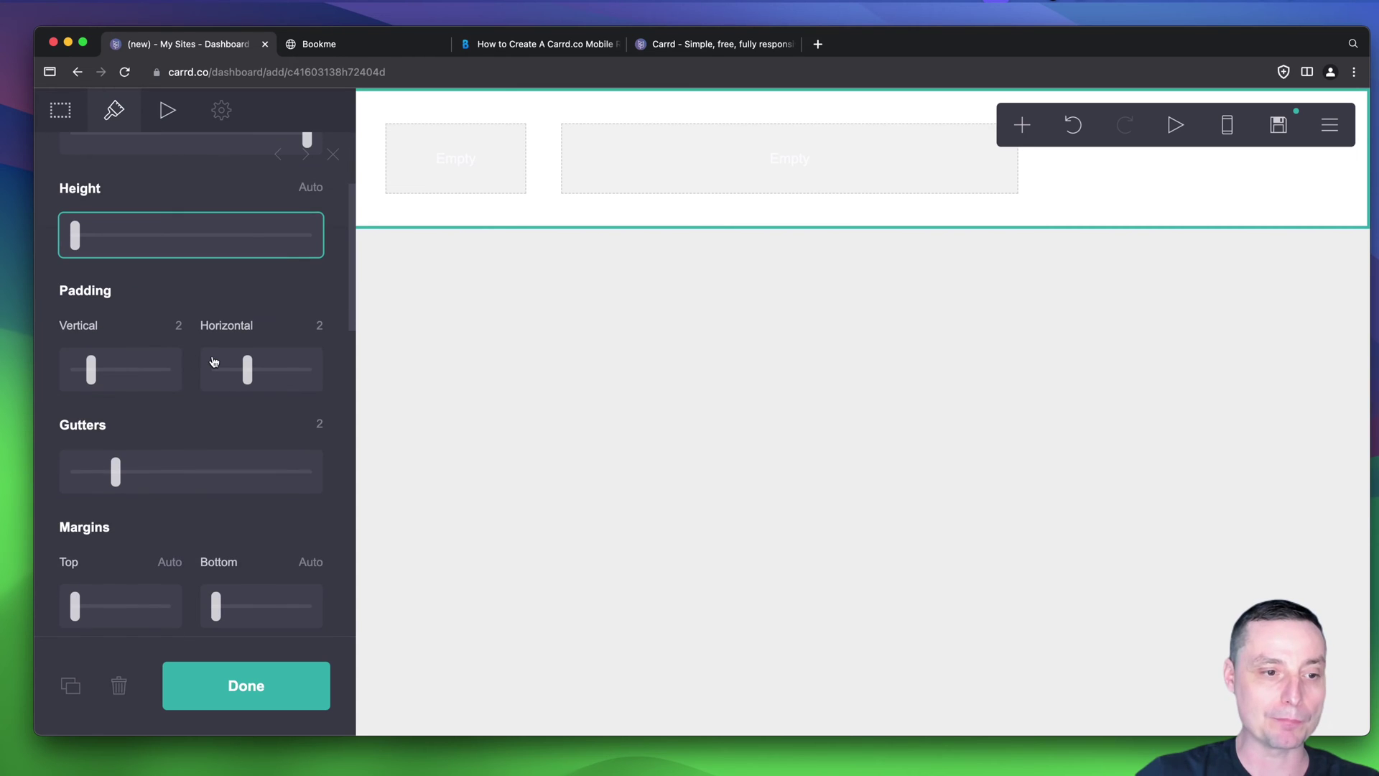
scroll(213, 361, down, 1)
scroll(169, 328, down, 4)
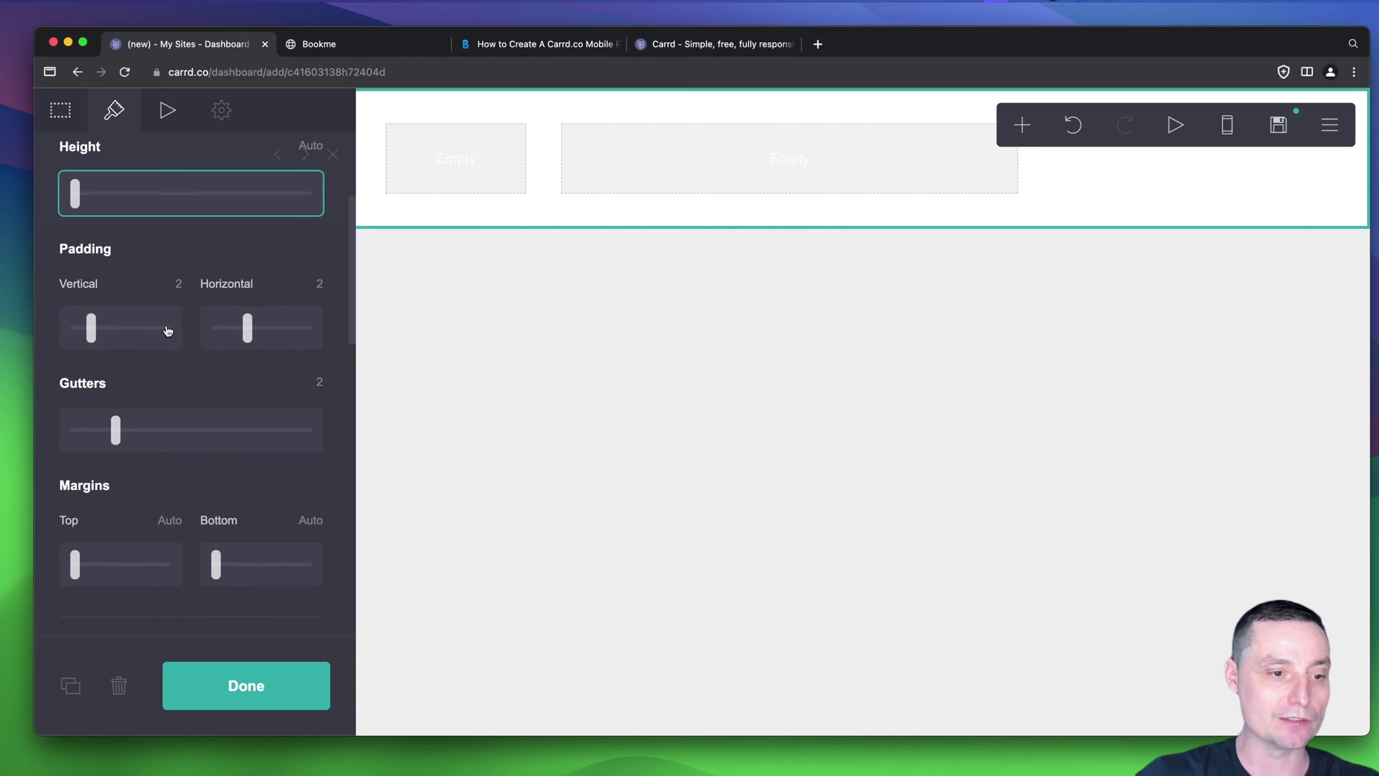
scroll(184, 322, down, 11)
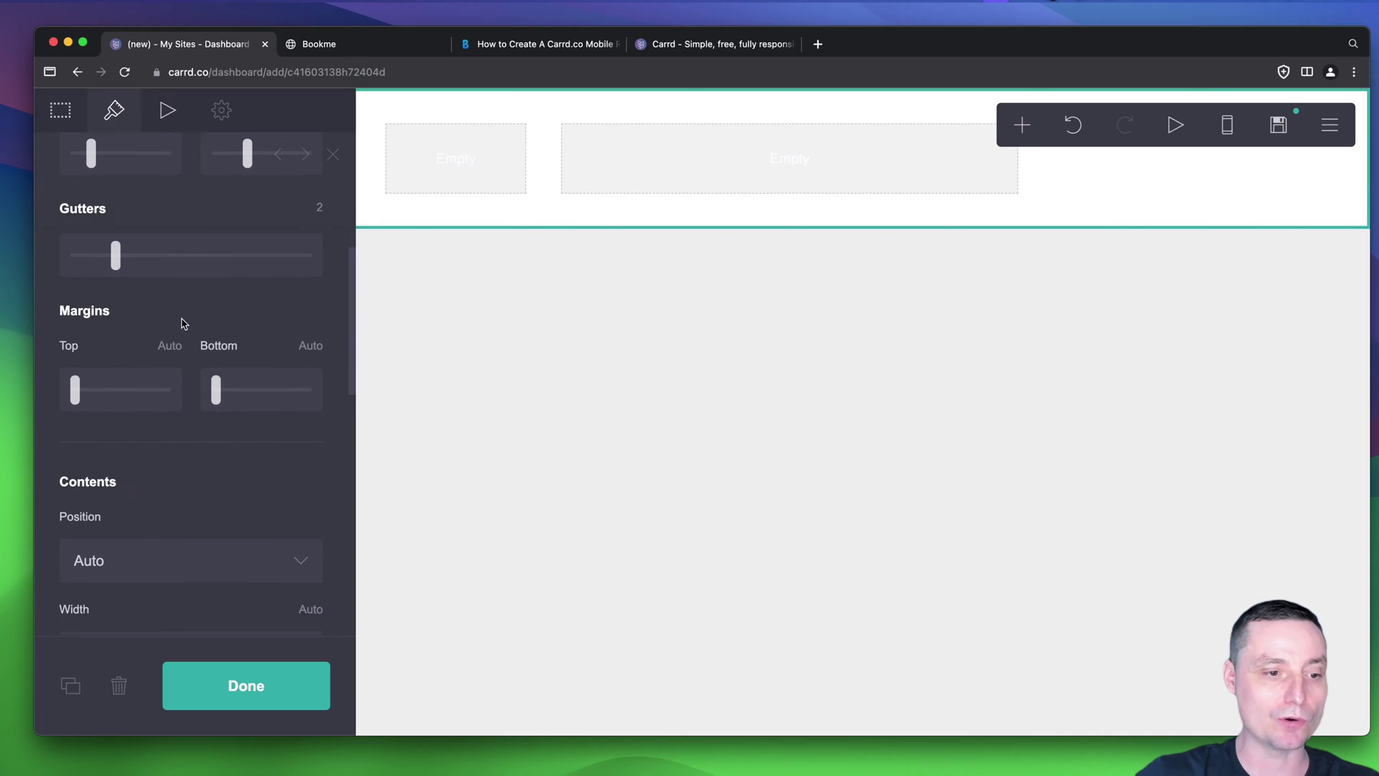
scroll(184, 323, down, 8)
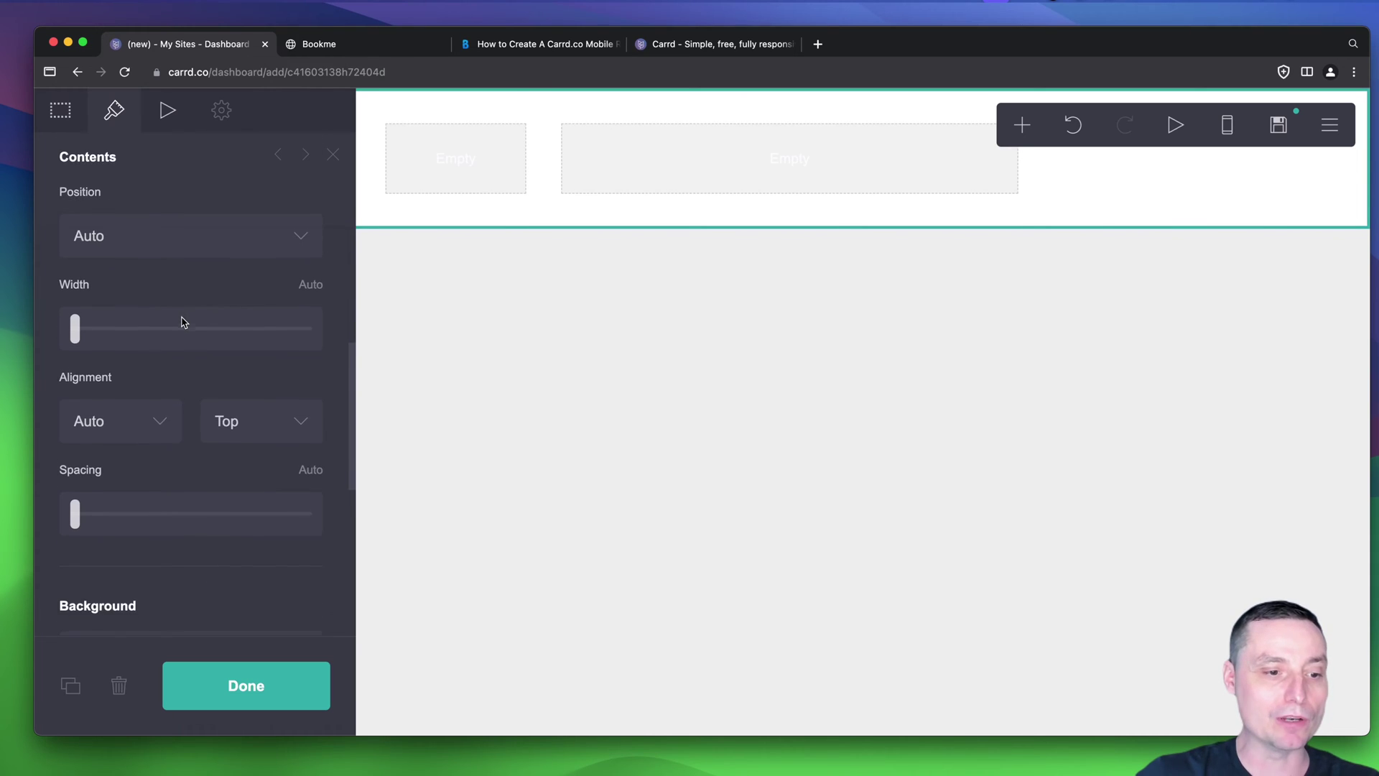
click(298, 410)
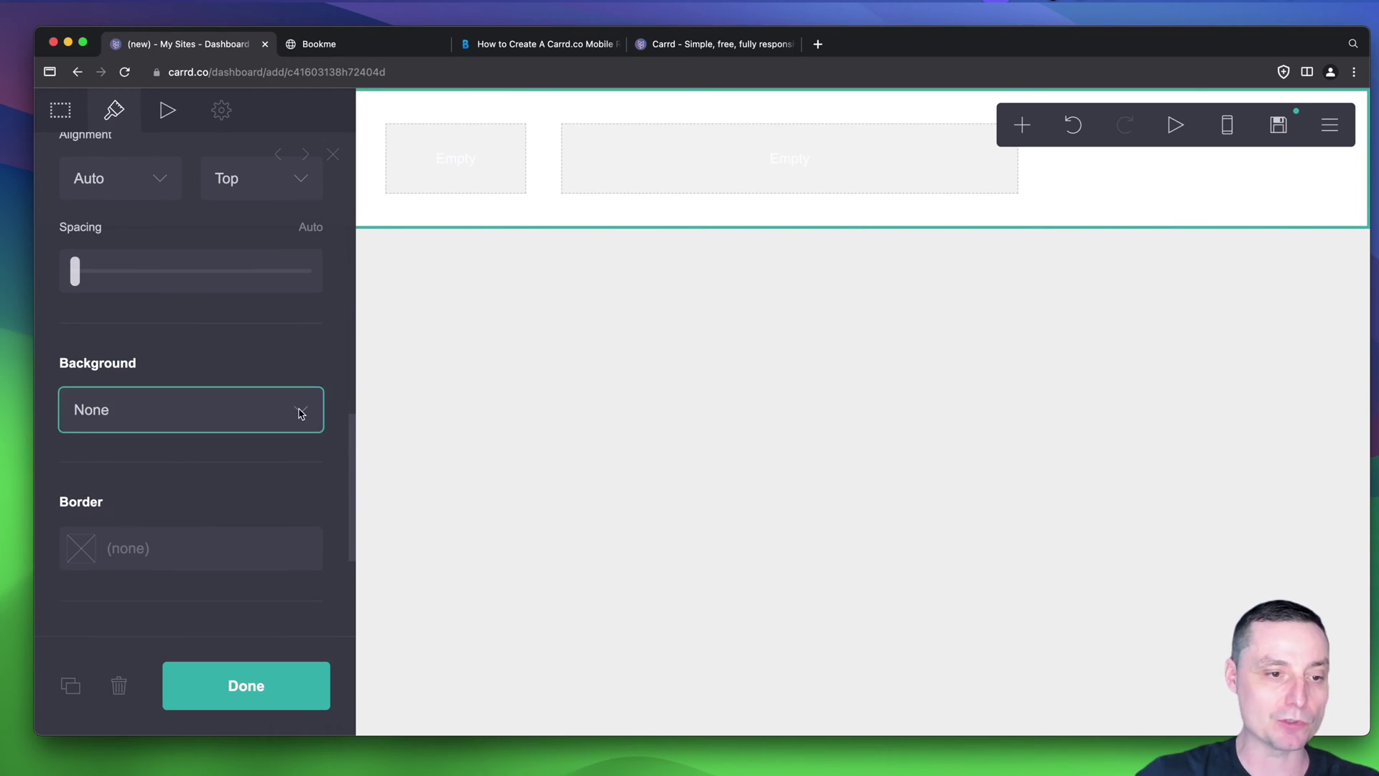
click(206, 438)
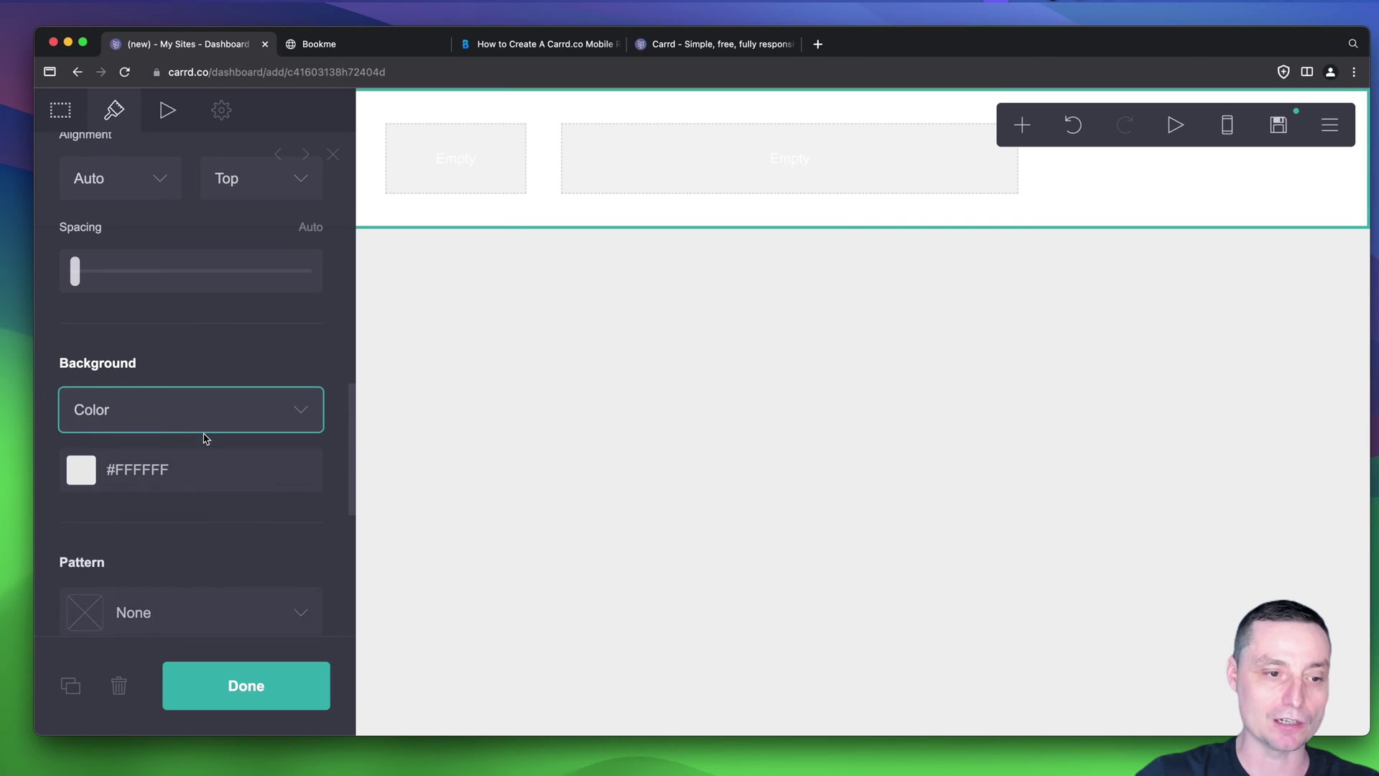
click(144, 470)
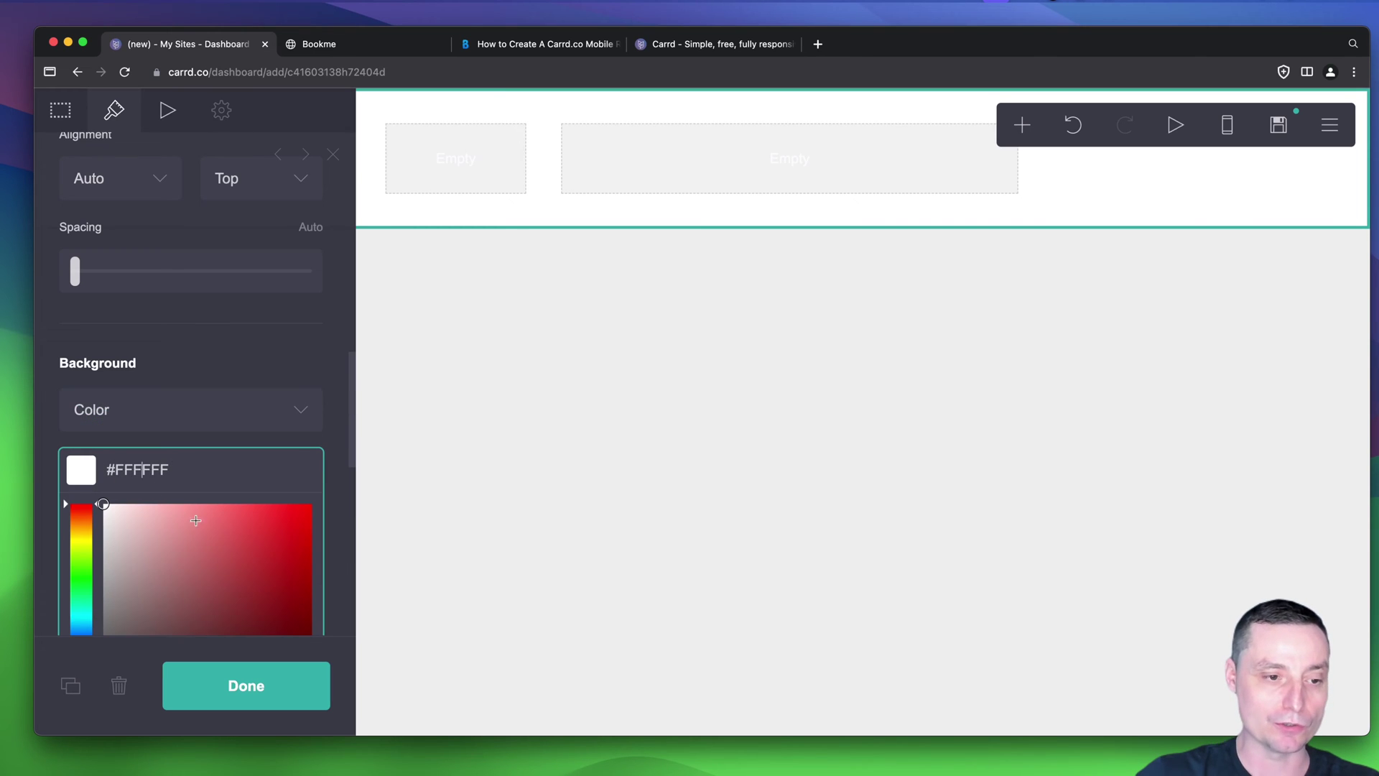
scroll(187, 525, down, 2)
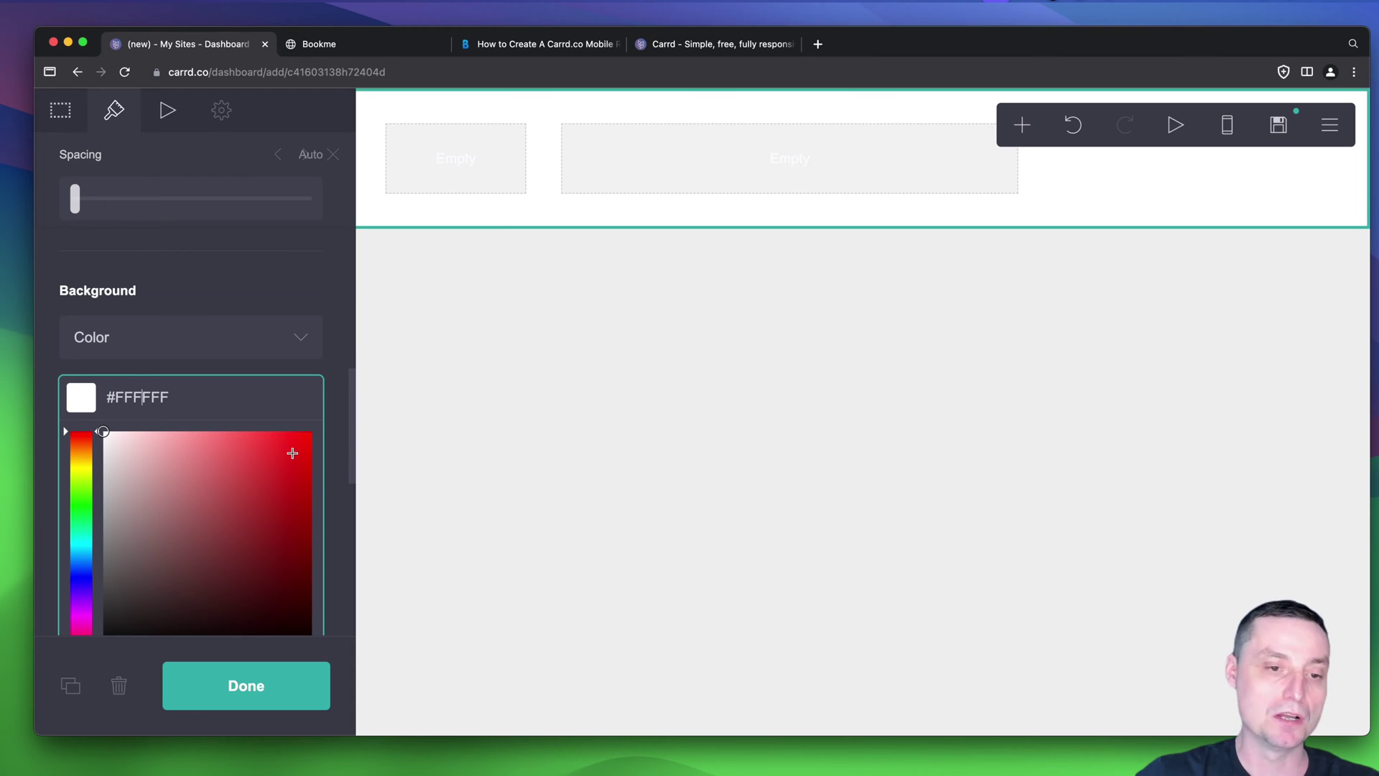
click(297, 448)
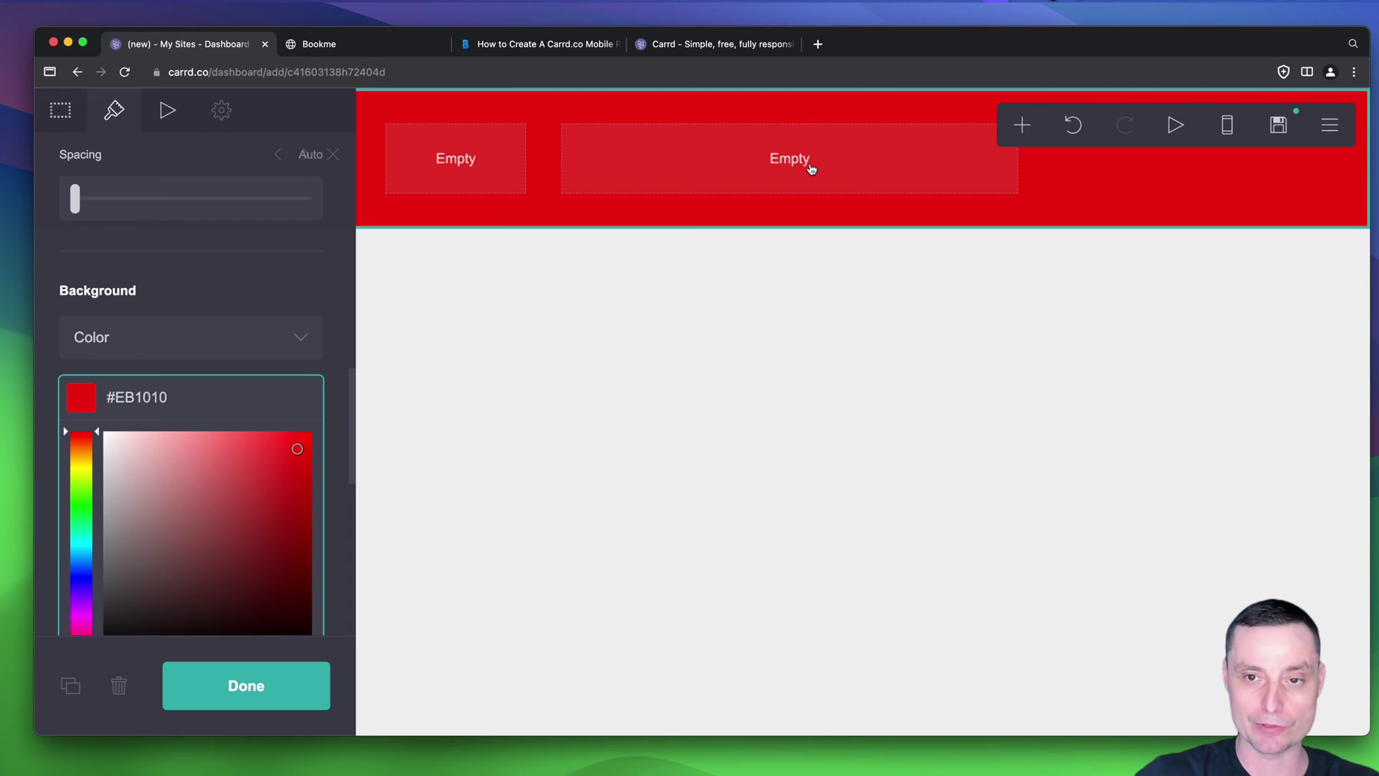
- Add a text element reading "Logo" in the container's left column
click(430, 161)
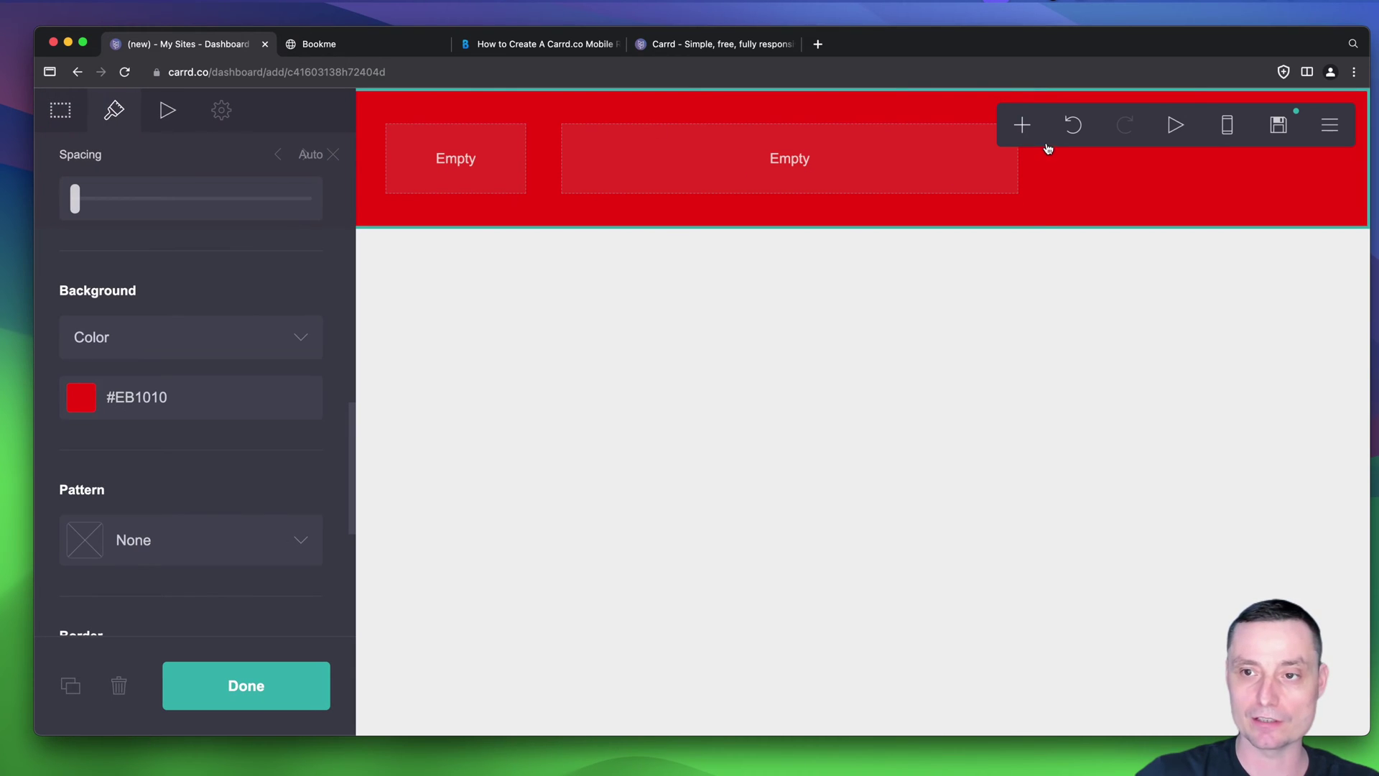
click(1014, 134)
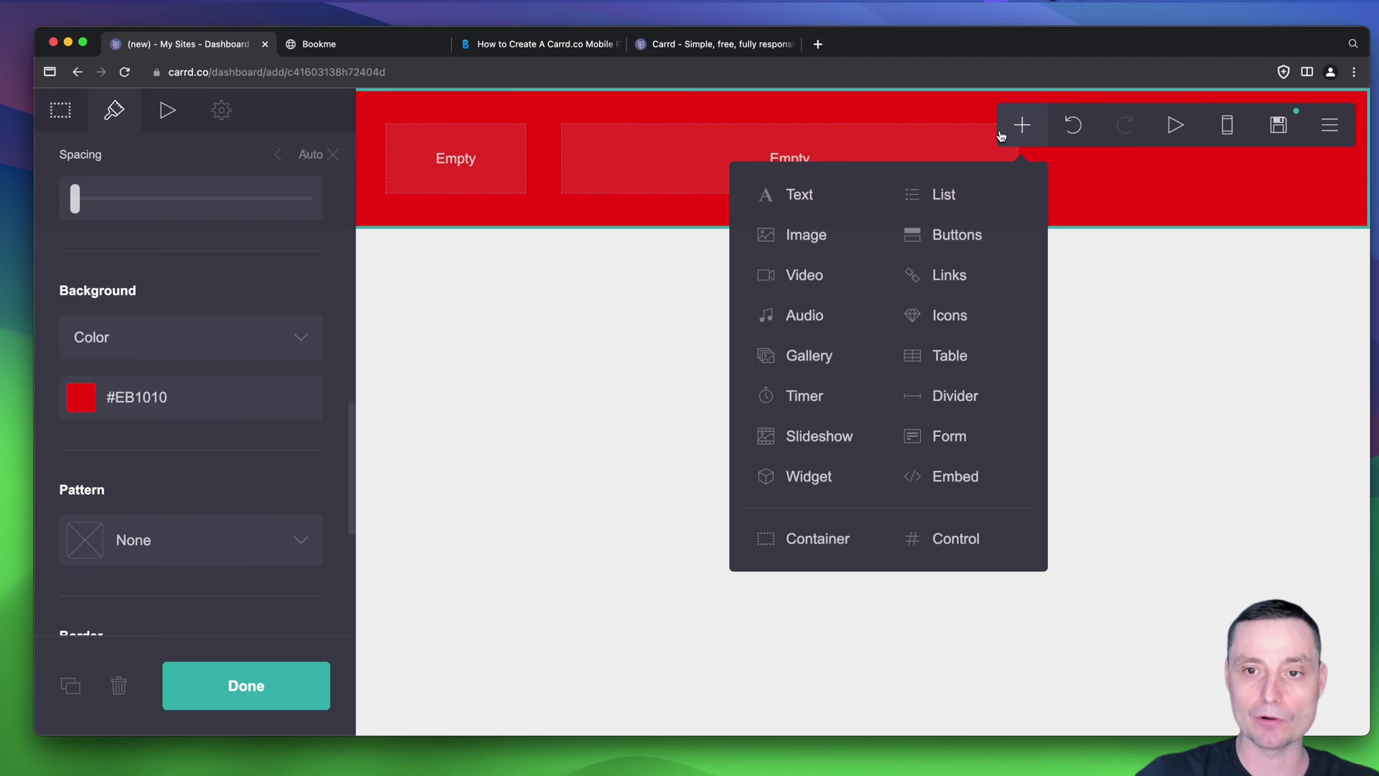
click(796, 195)
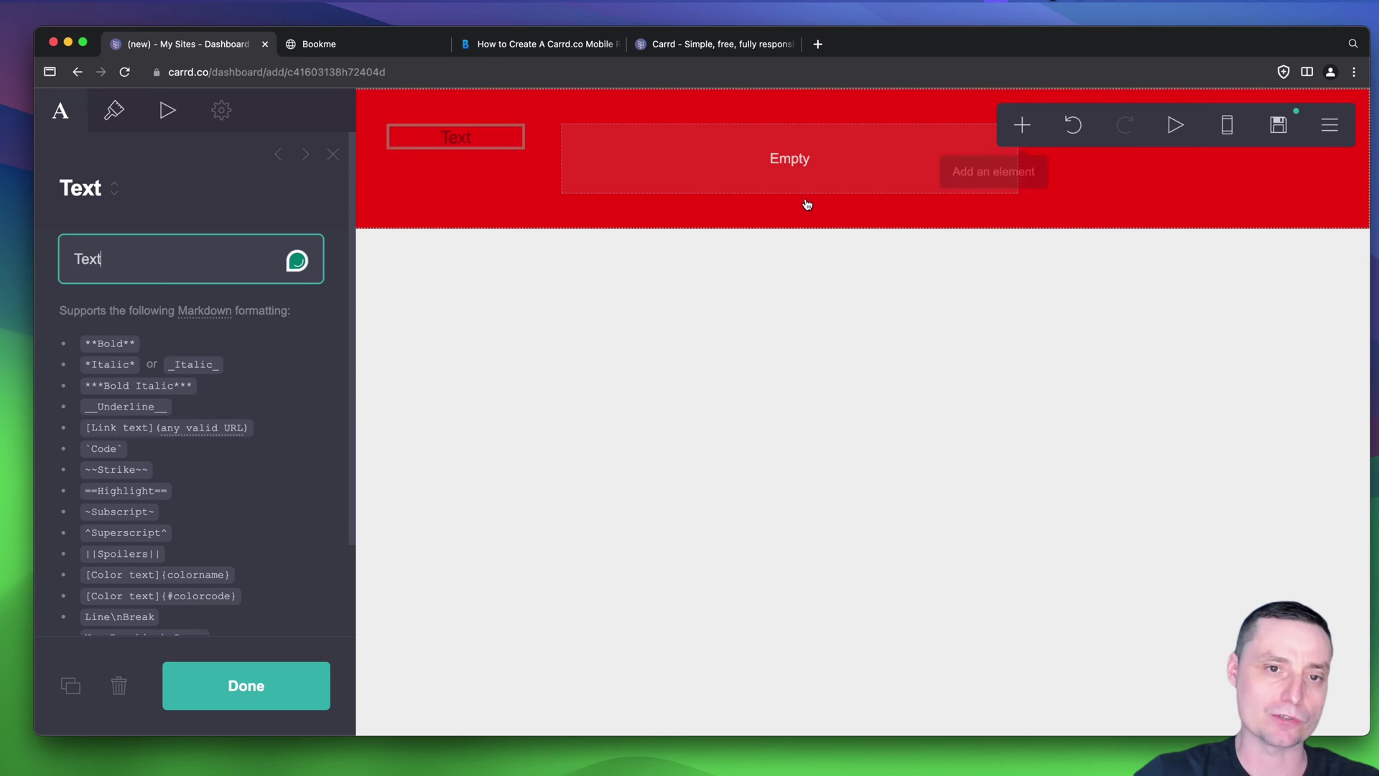
triple_click(127, 259)
text(Lo)
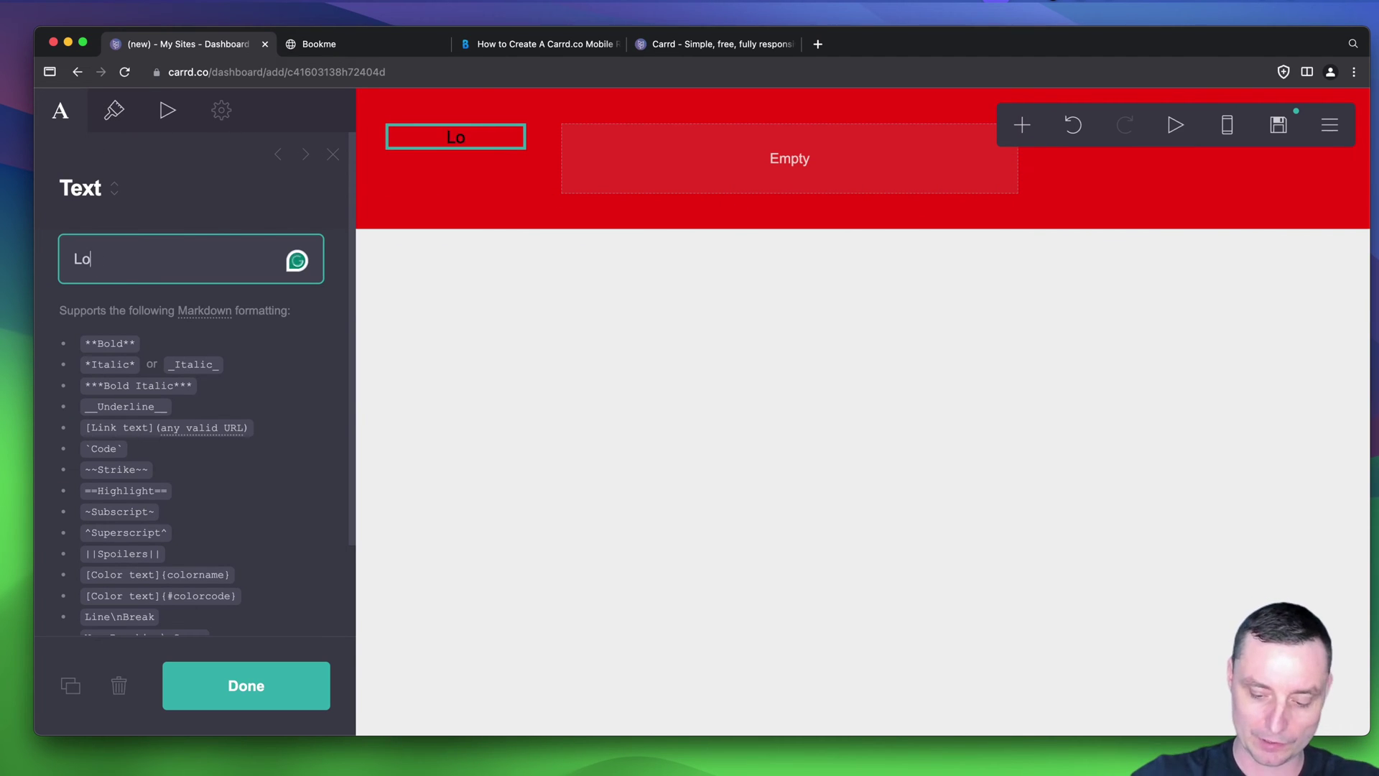
text(go)
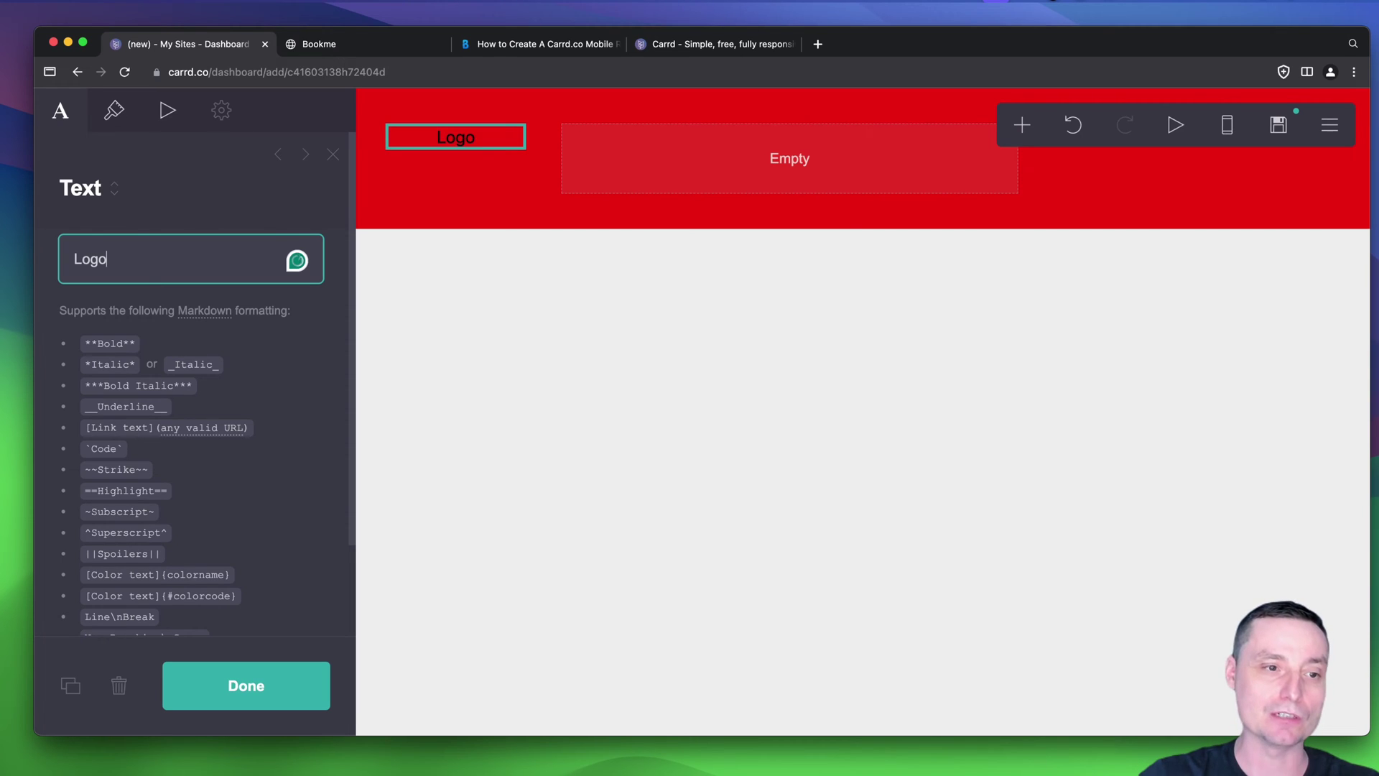
- Set the Logo text's color to #FAFAFA and its size to 1.75, then select the surrounding container
click(105, 126)
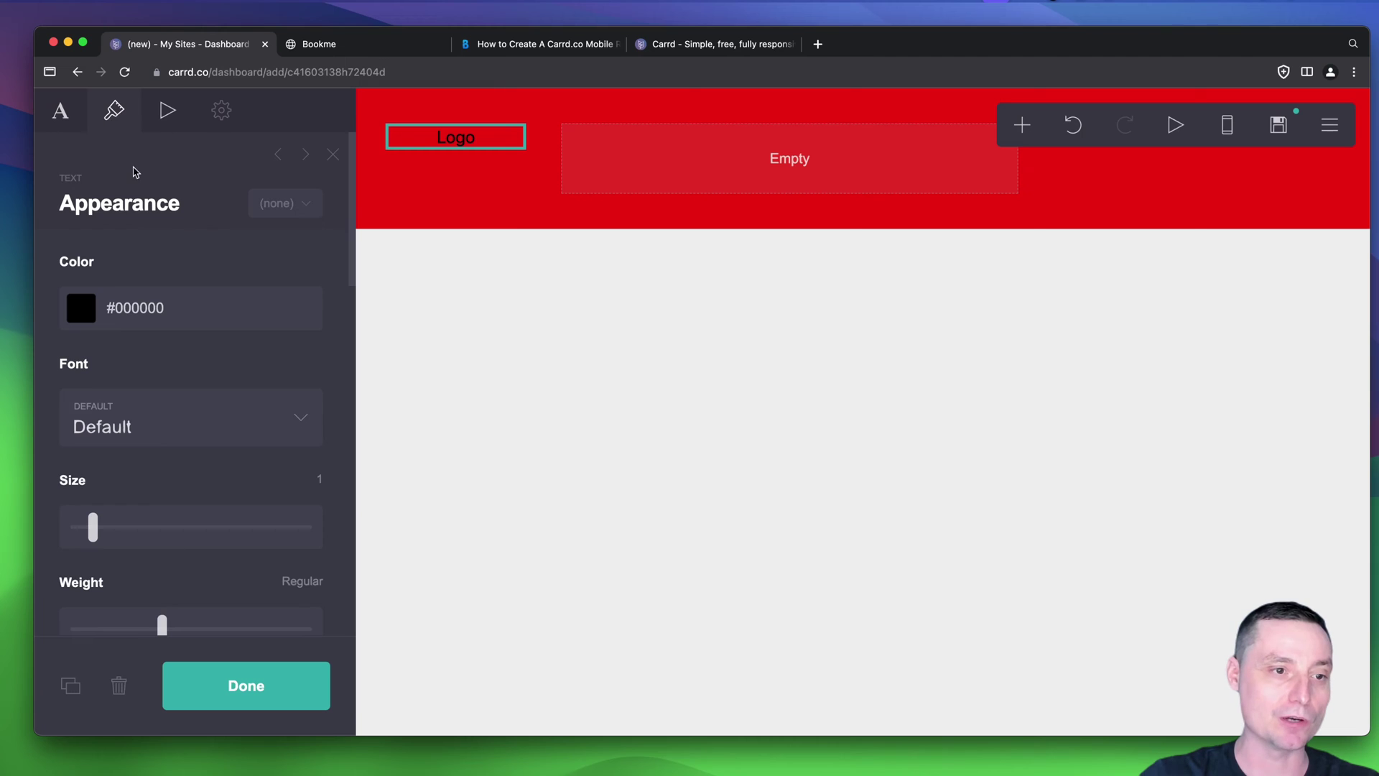
click(76, 301)
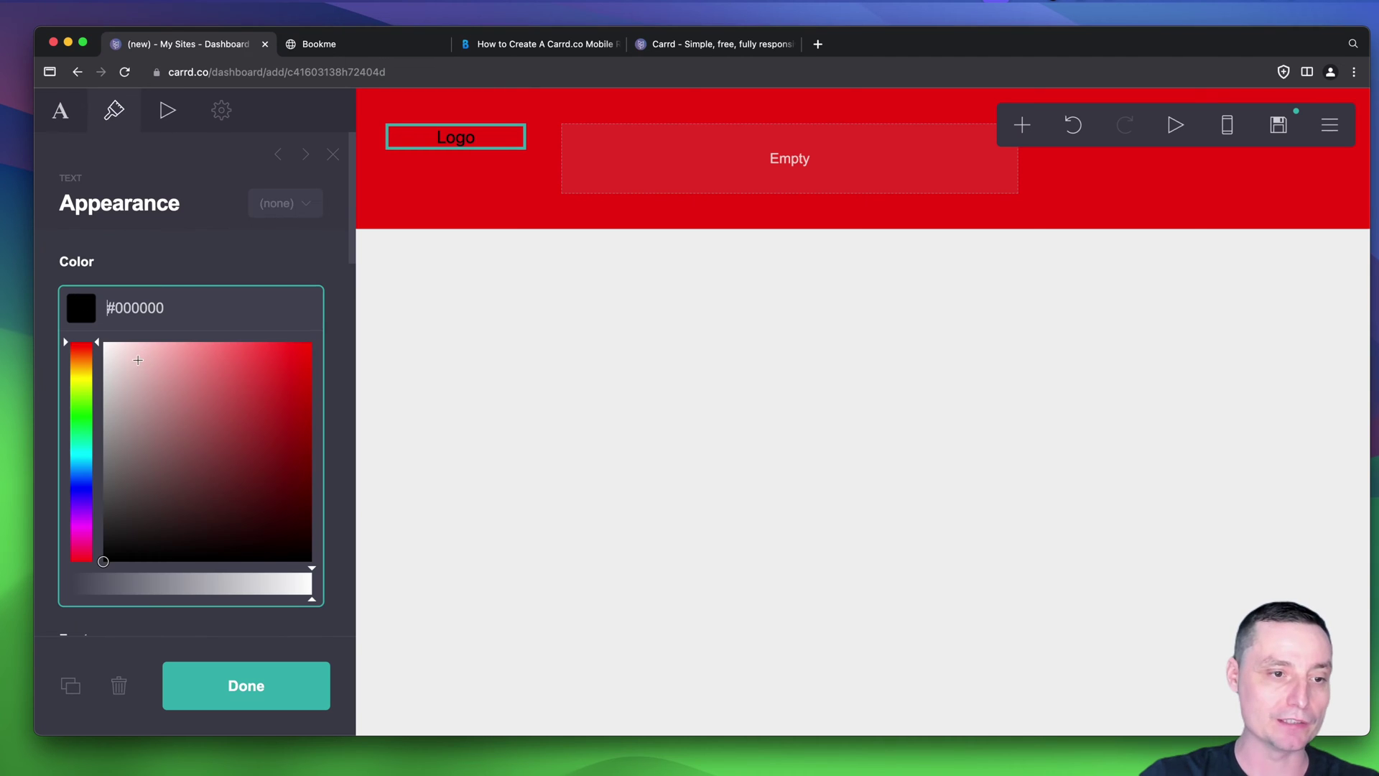
drag(122, 352, 102, 347)
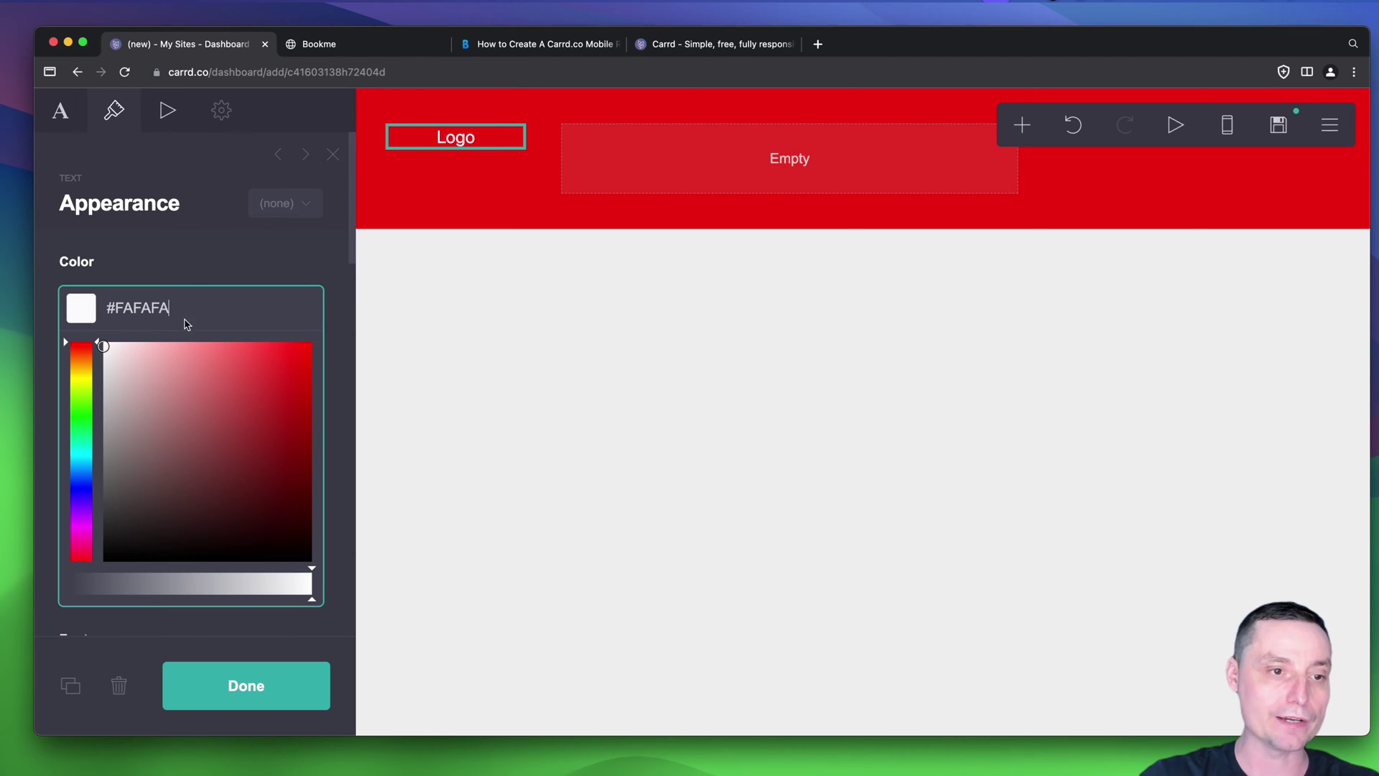
click(192, 261)
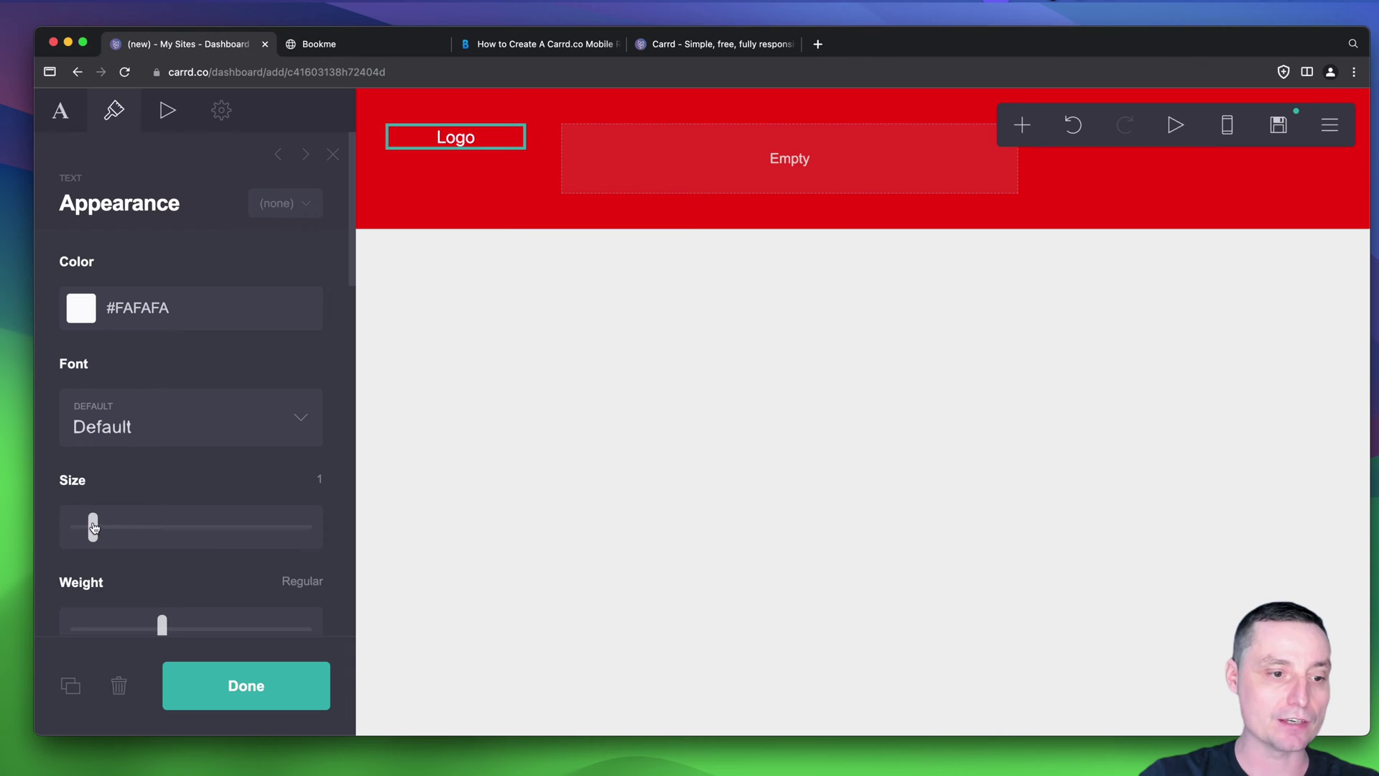
drag(93, 527, 120, 522)
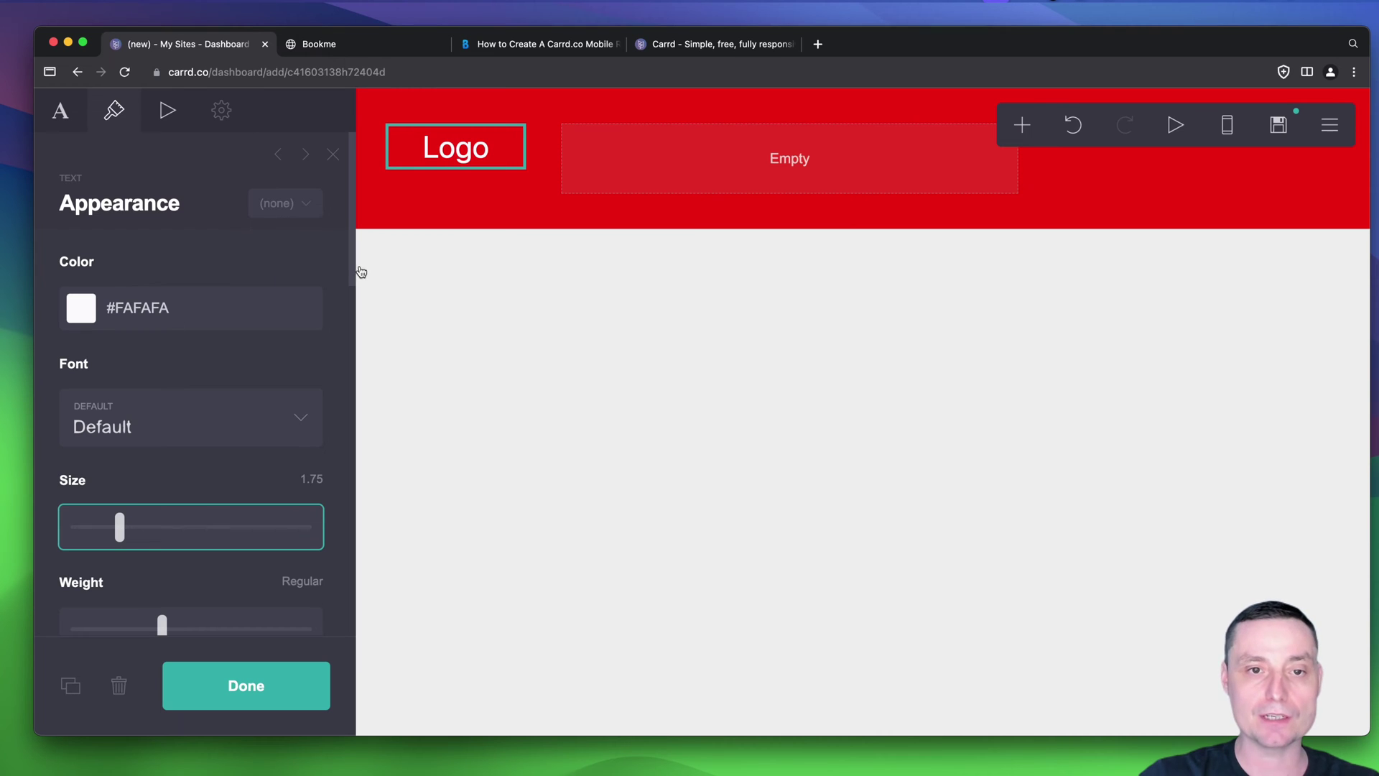
click(390, 217)
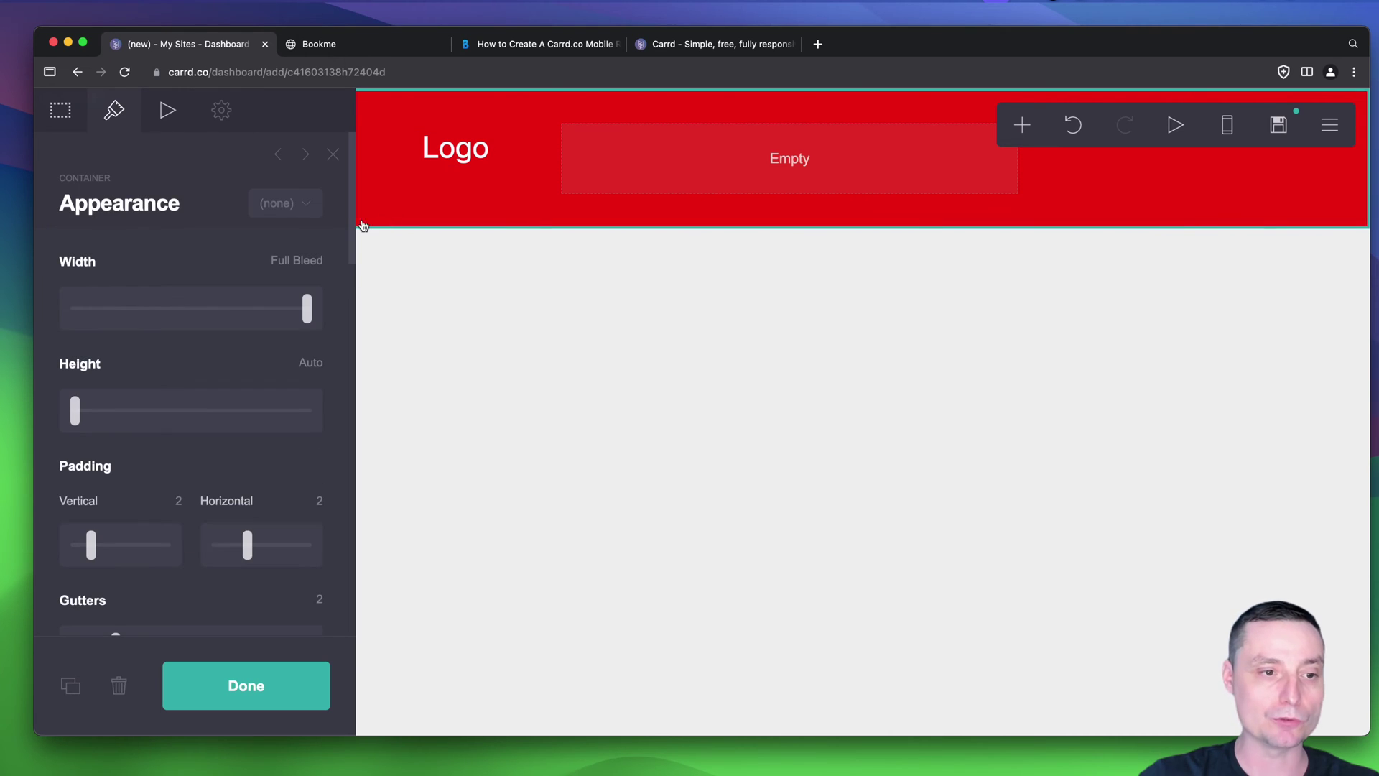
- Set the position of the navbar container's contents to Center
scroll(185, 280, down, 2)
scroll(190, 293, down, 5)
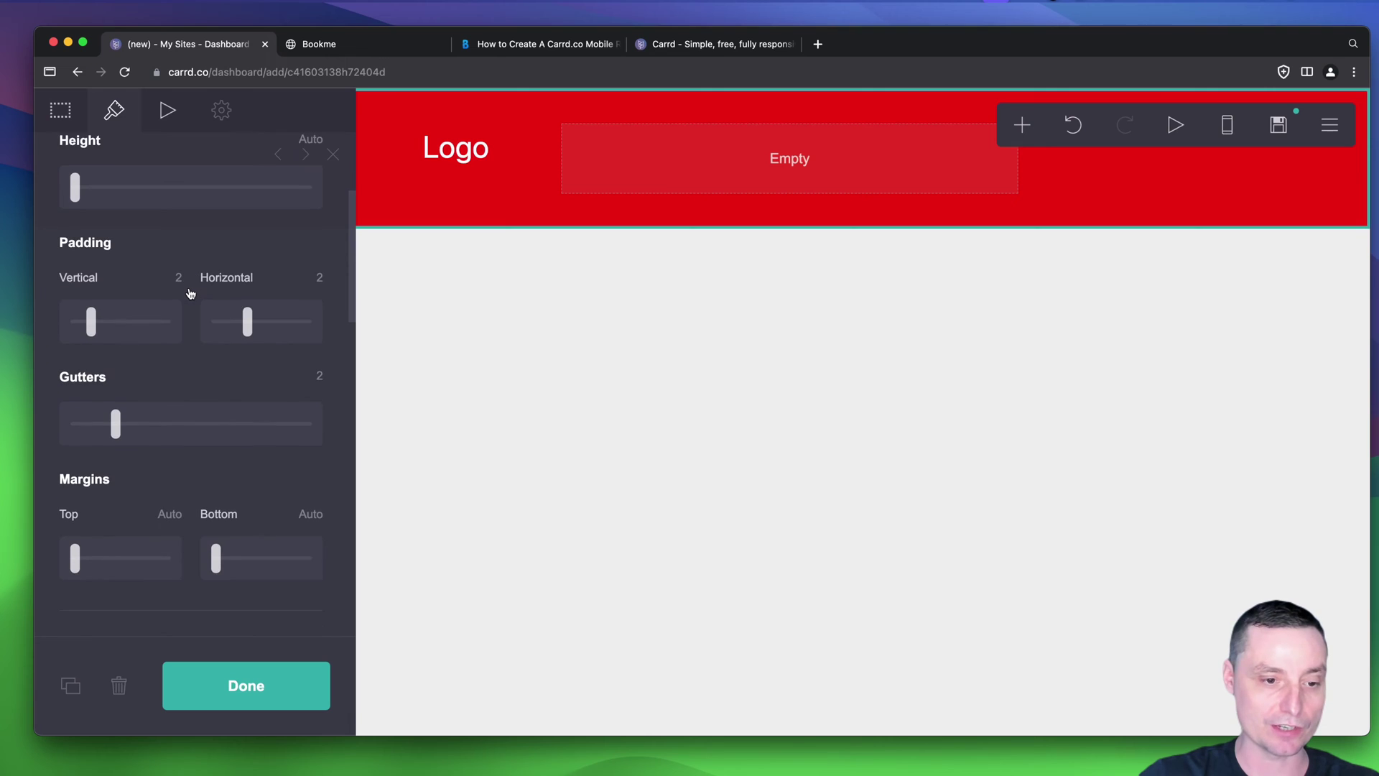
scroll(191, 293, down, 2)
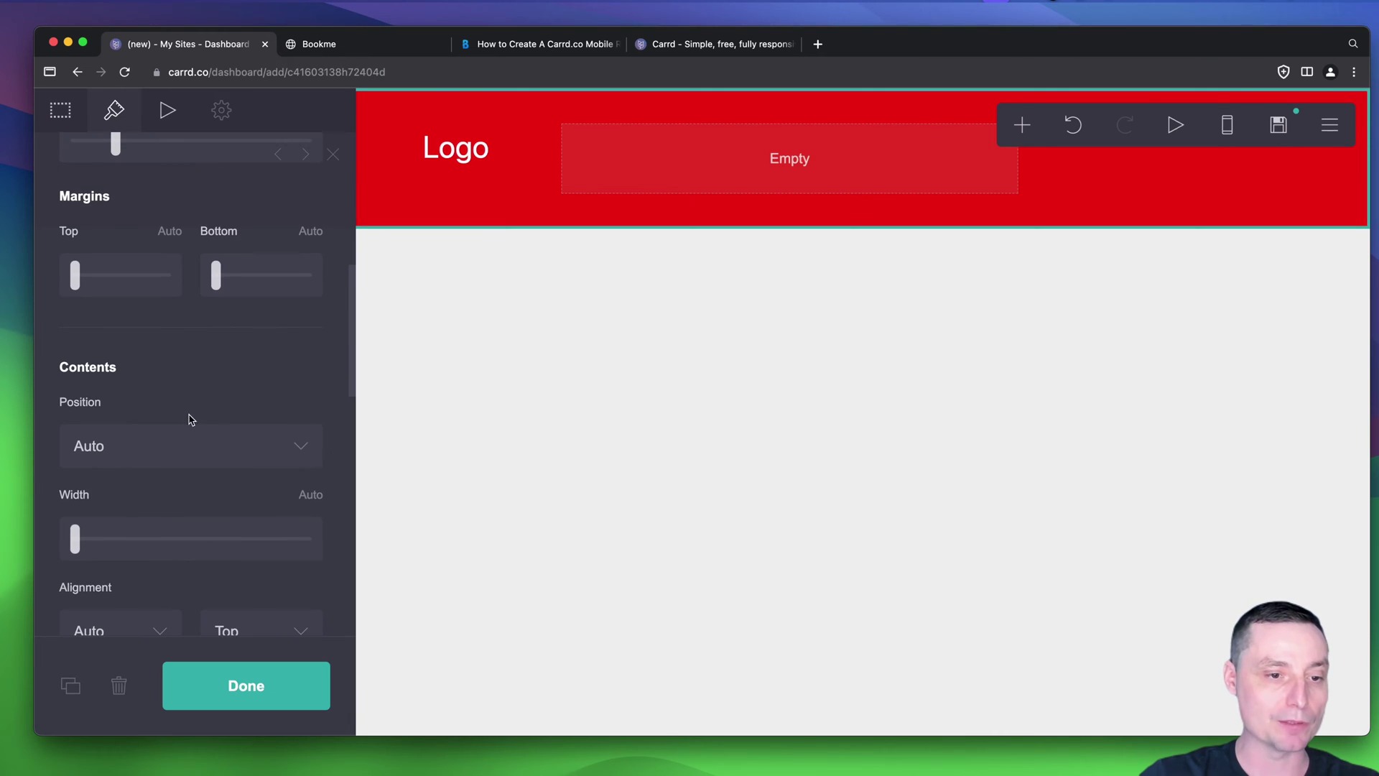
click(193, 441)
click(166, 472)
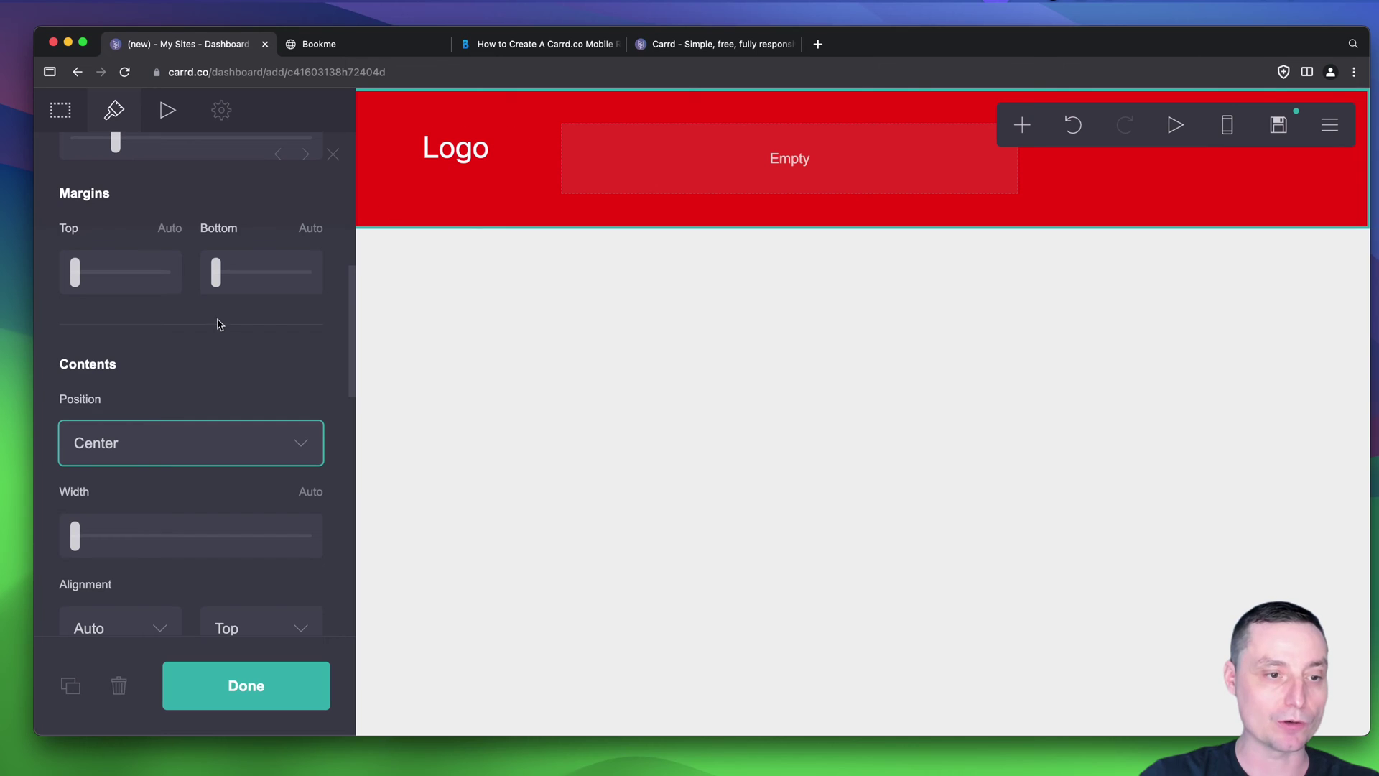
- Set the container's contents alignment to Center both horizontally and vertically
scroll(209, 334, down, 2)
click(120, 507)
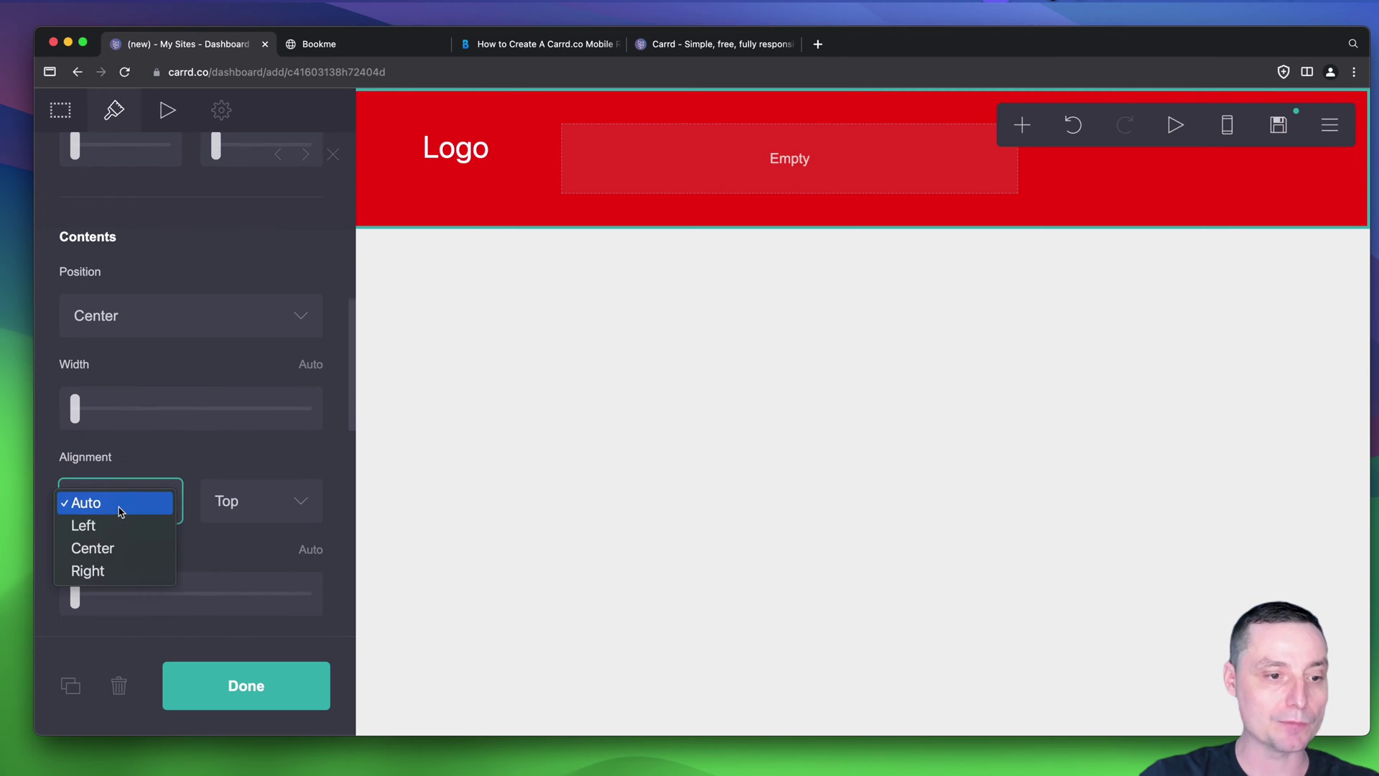
click(122, 548)
click(263, 501)
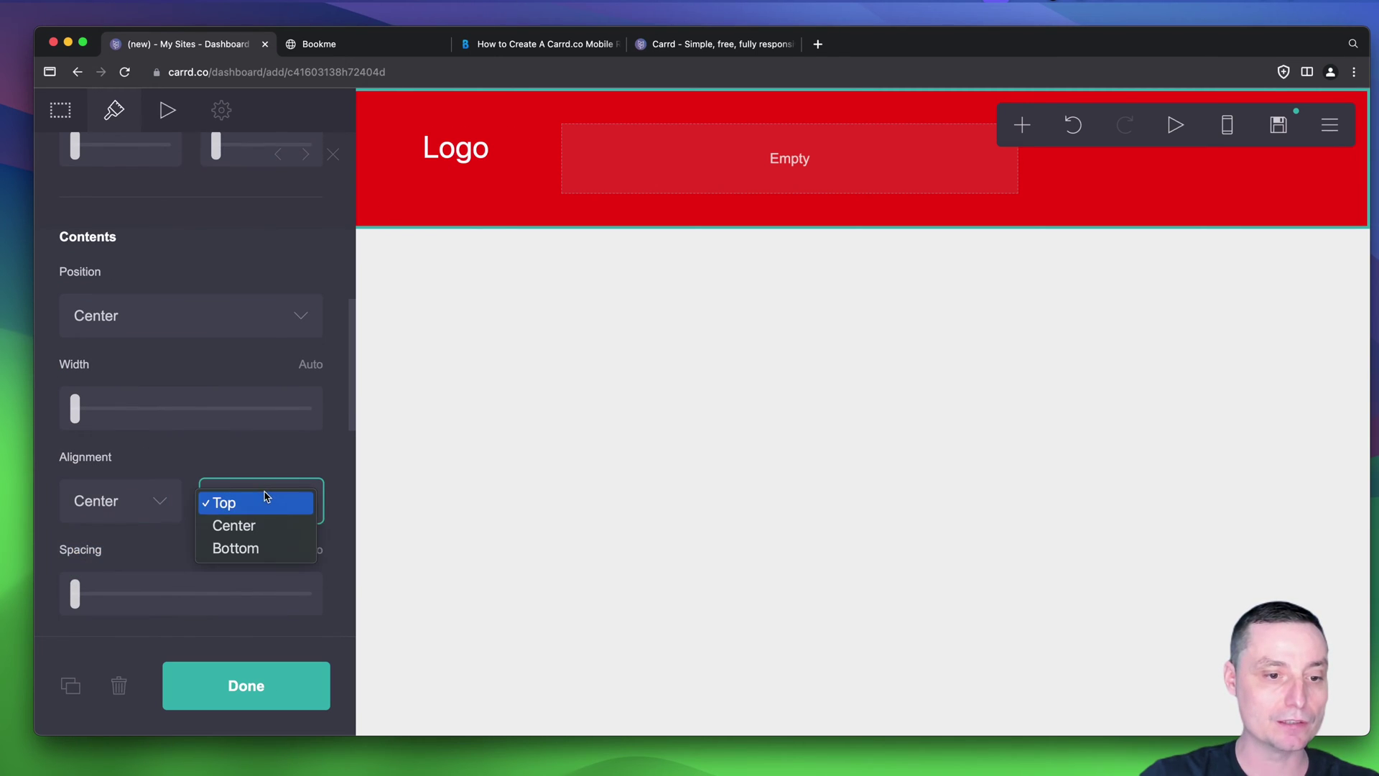
click(259, 532)
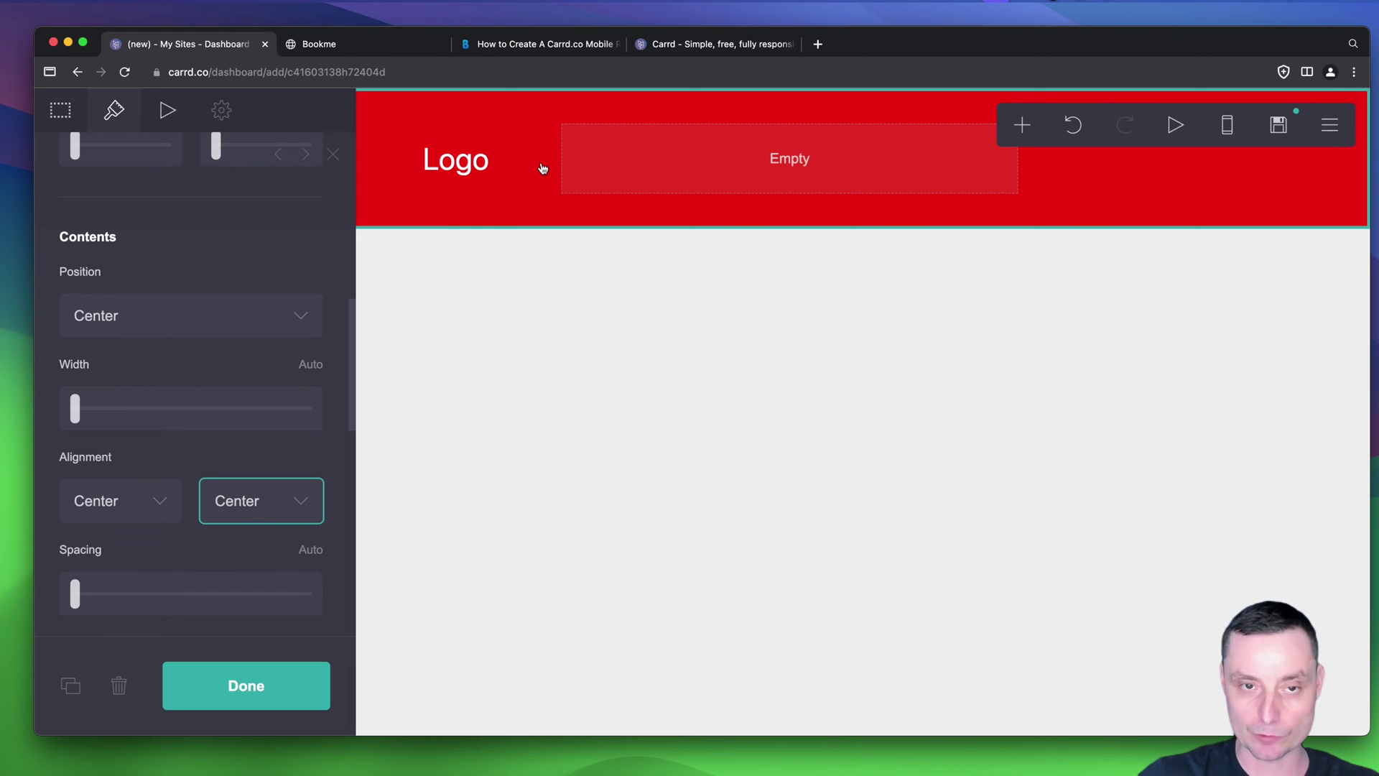
scroll(176, 321, down, 2)
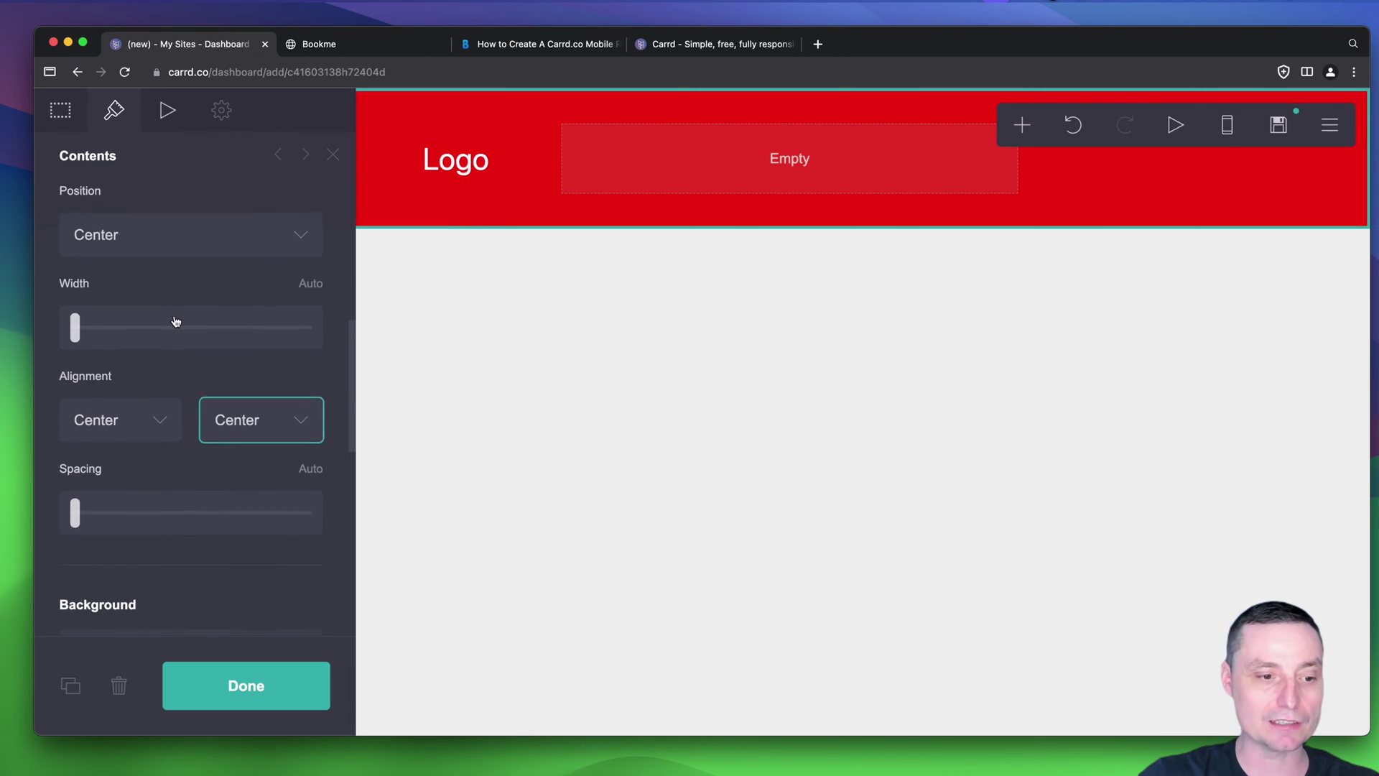
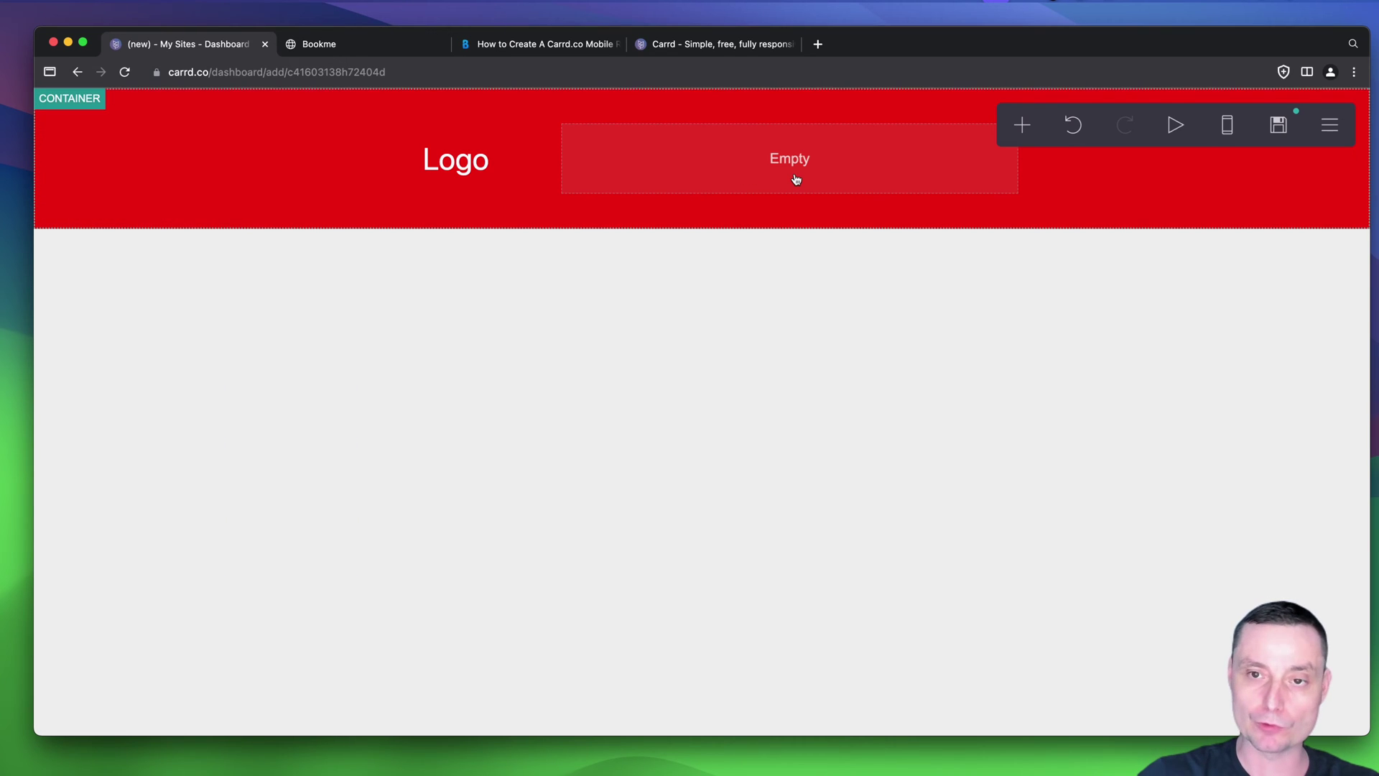
- Add a Links element to the navbar container and move it into the empty column beside the logo
click(770, 164)
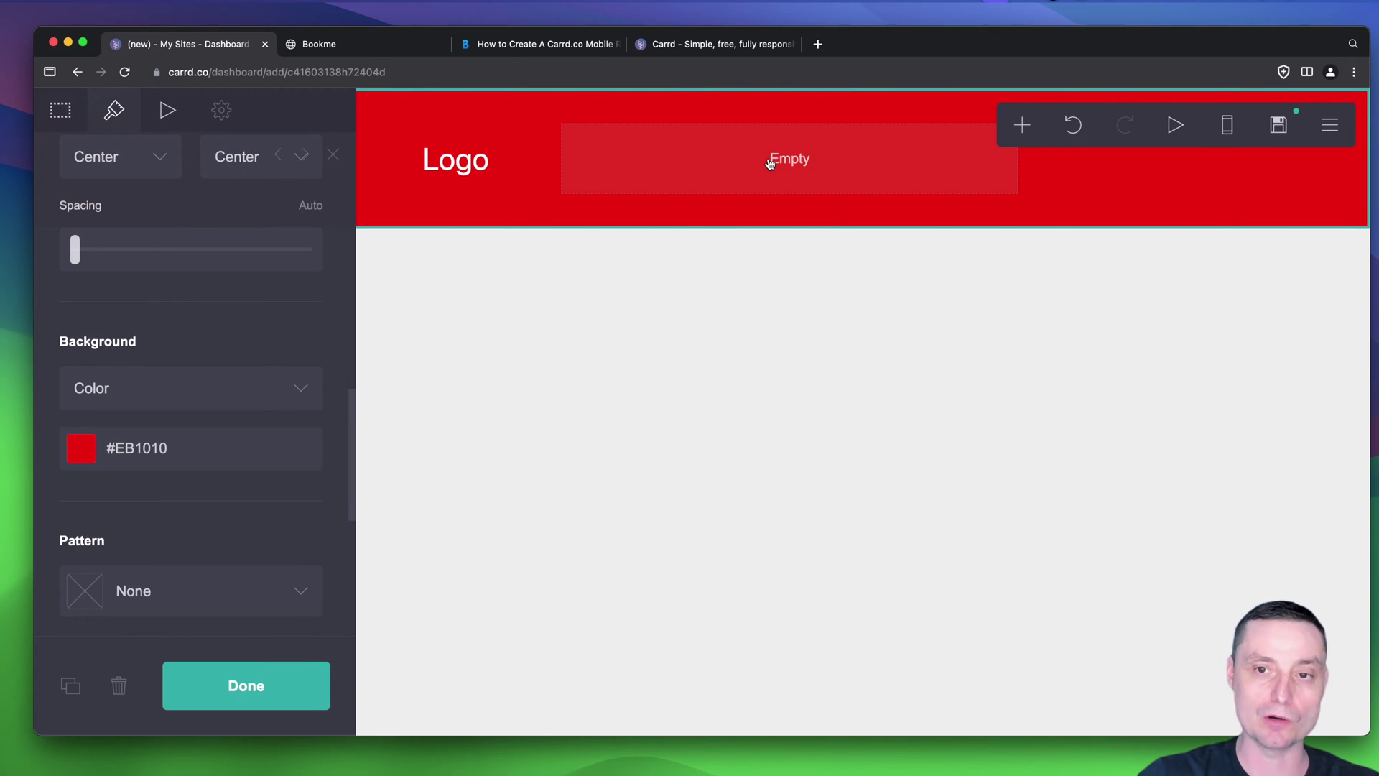
click(1023, 129)
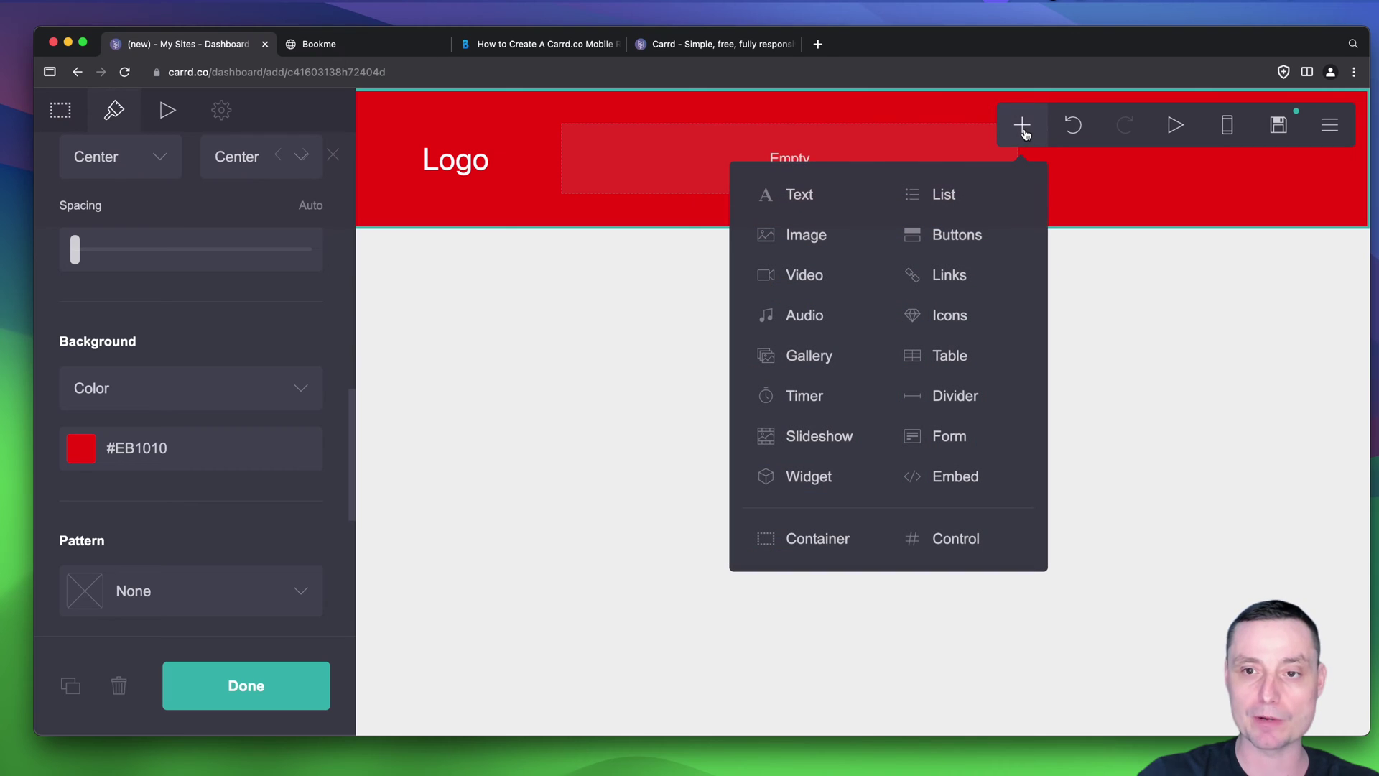
click(947, 277)
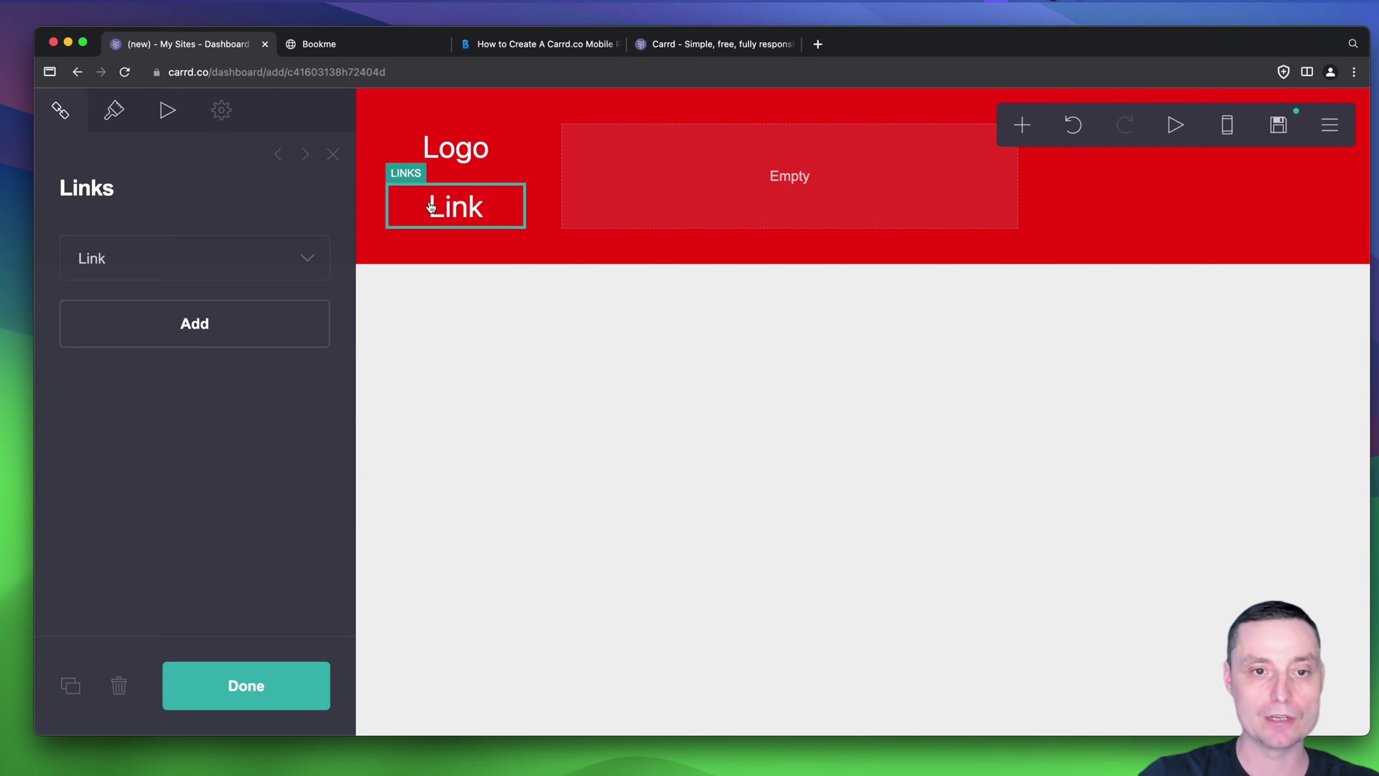
drag(551, 199, 809, 188)
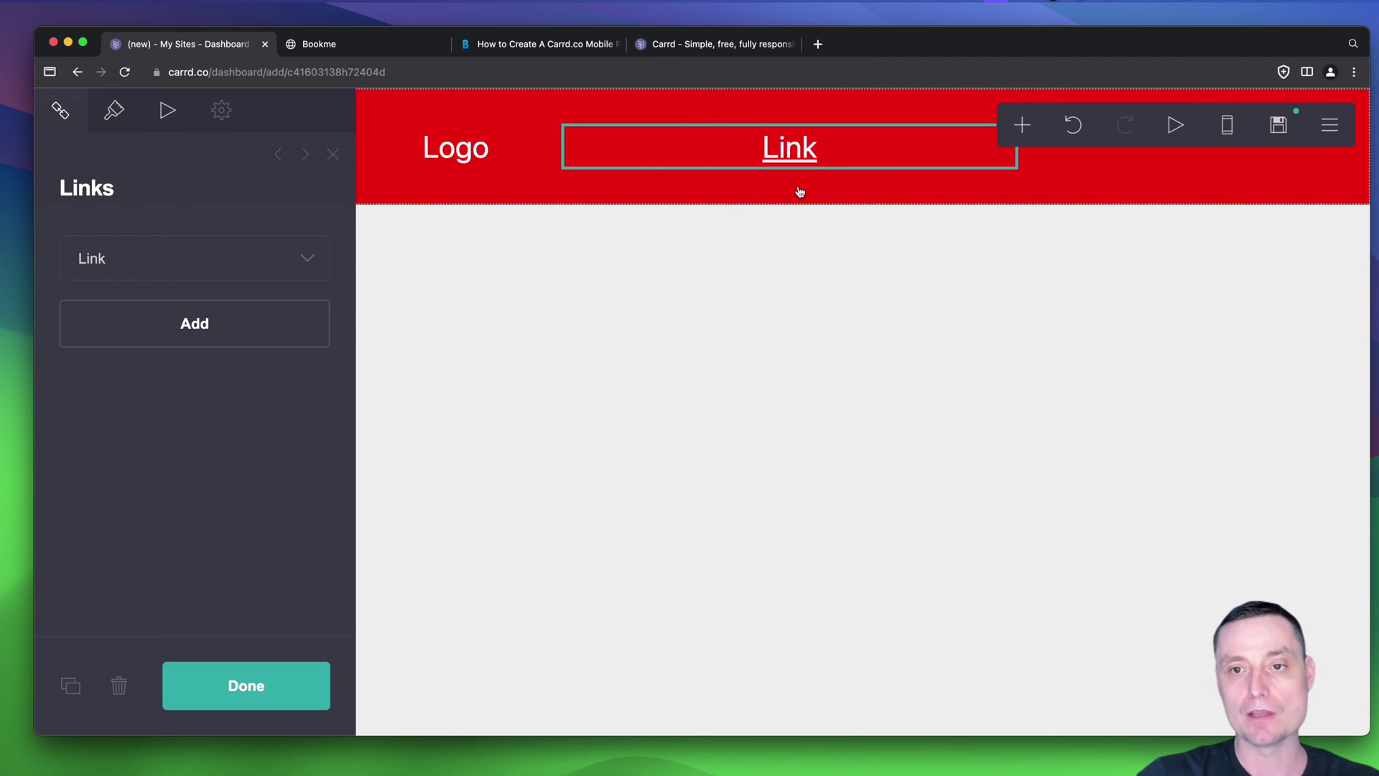
- Label the first link of the Links element "Home"
click(117, 266)
click(144, 360)
key(super+a)
text(Hom)
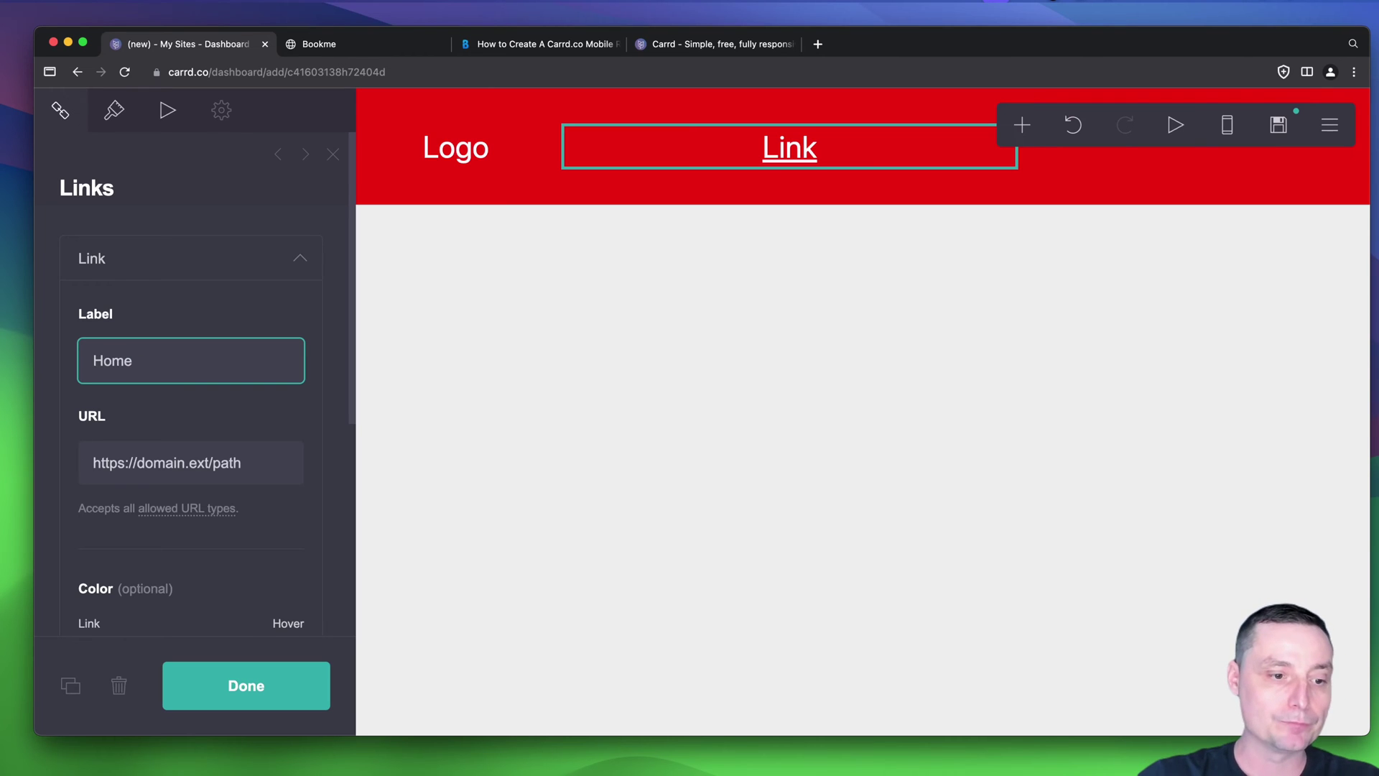
scroll(132, 363, down, 5)
scroll(225, 460, down, 3)
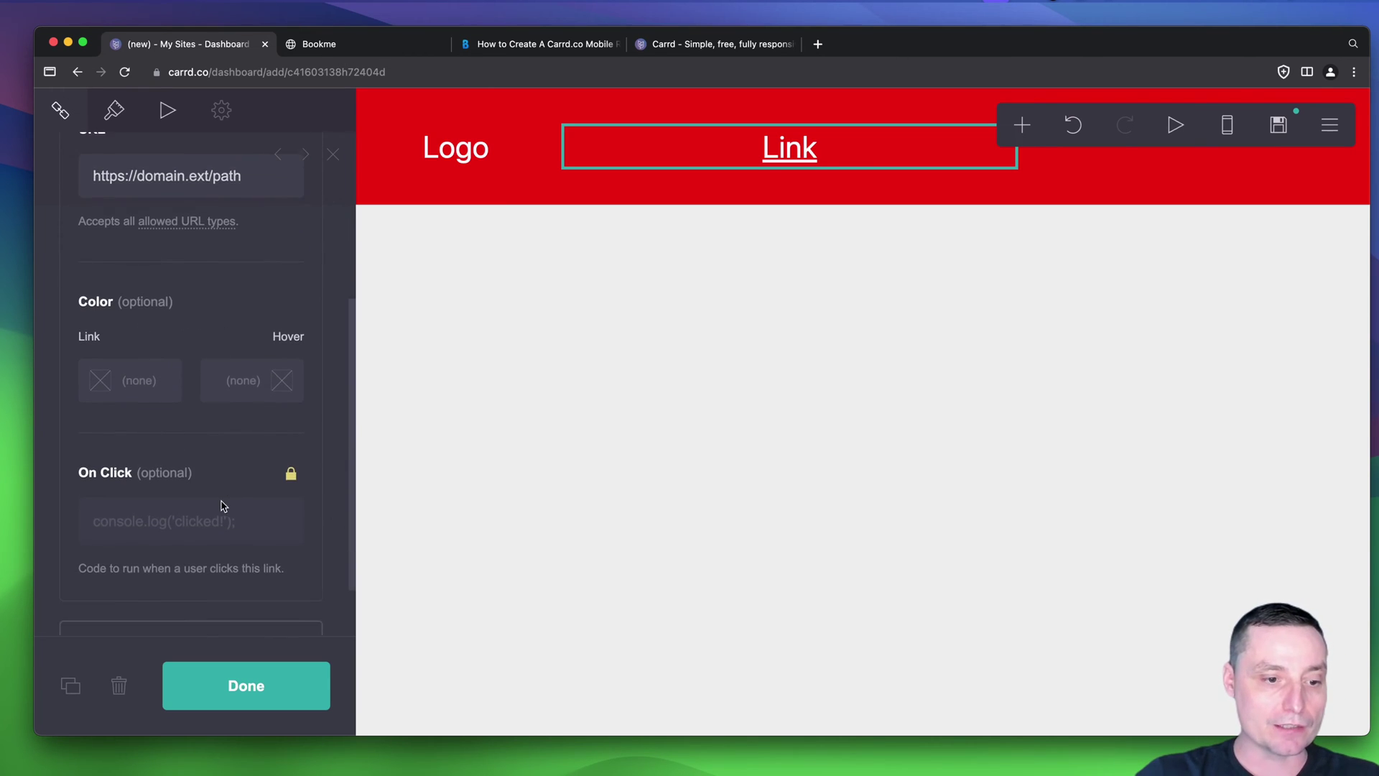
- Add two more links to the element, labelled "About" and "Contact"
click(199, 564)
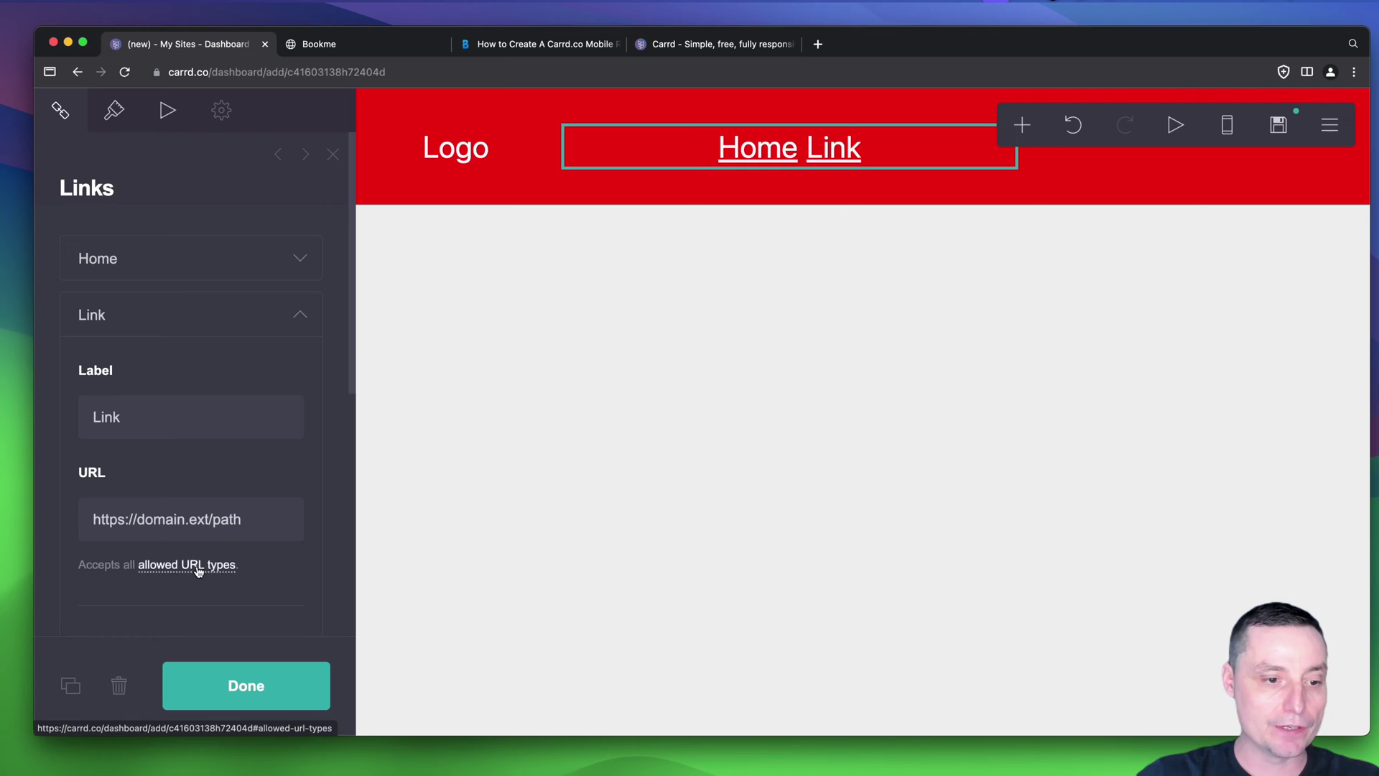
double_click(105, 413)
text(About)
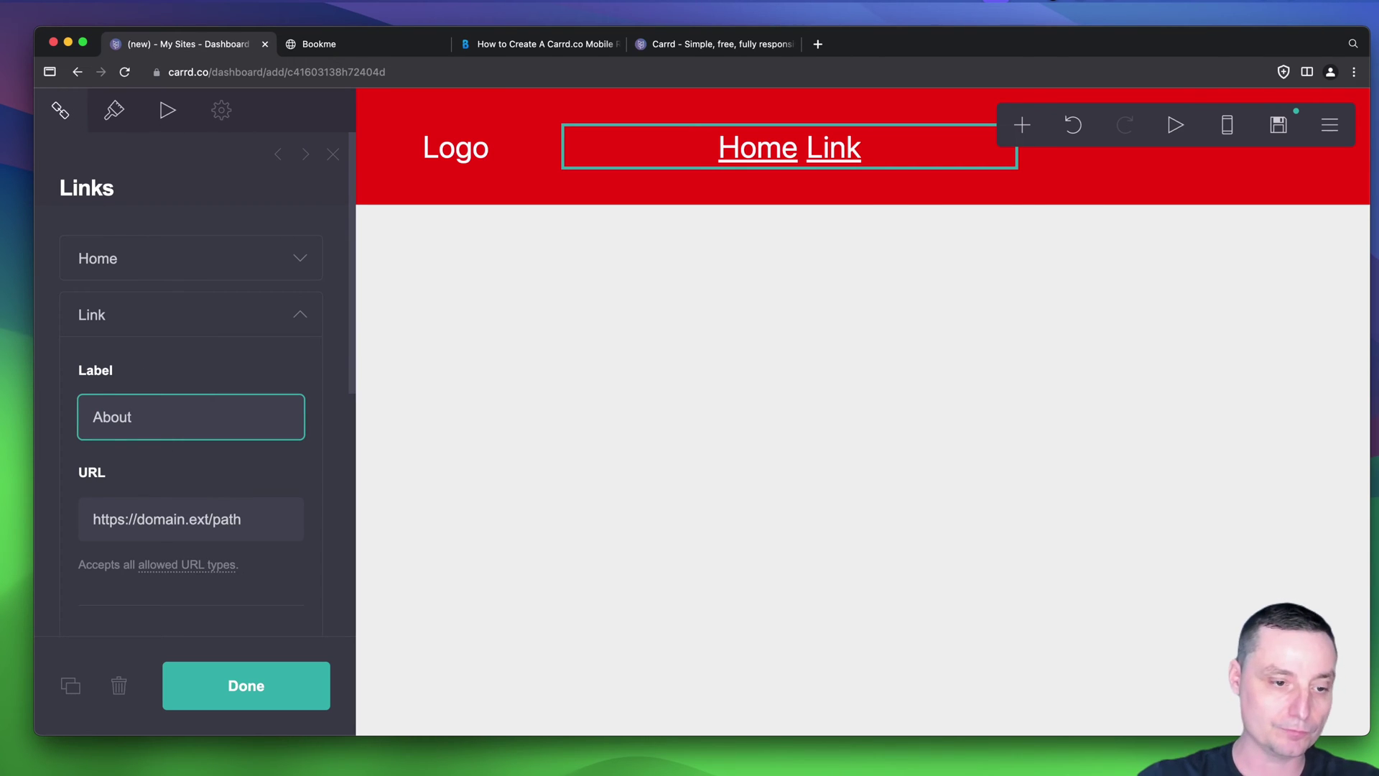
scroll(114, 422, down, 6)
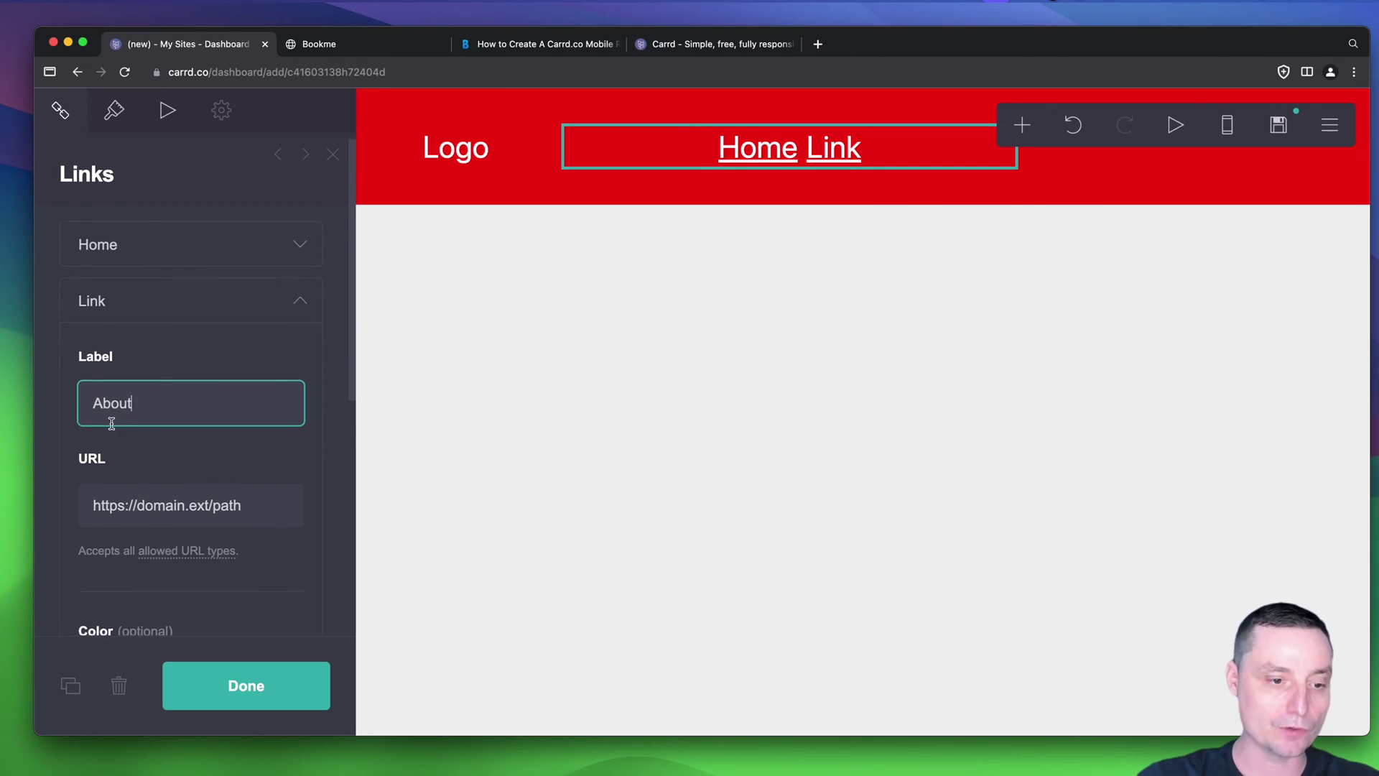
click(174, 571)
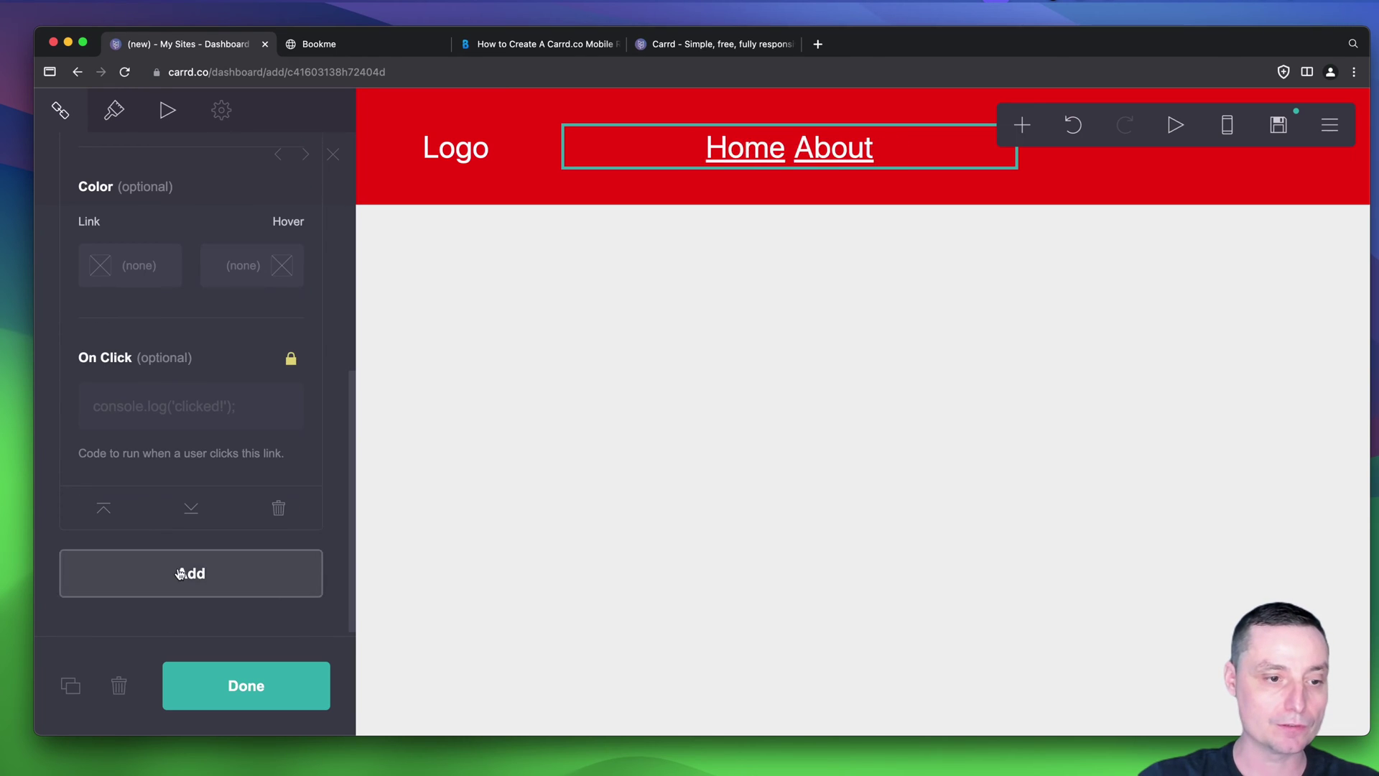
double_click(145, 474)
text(Contact)
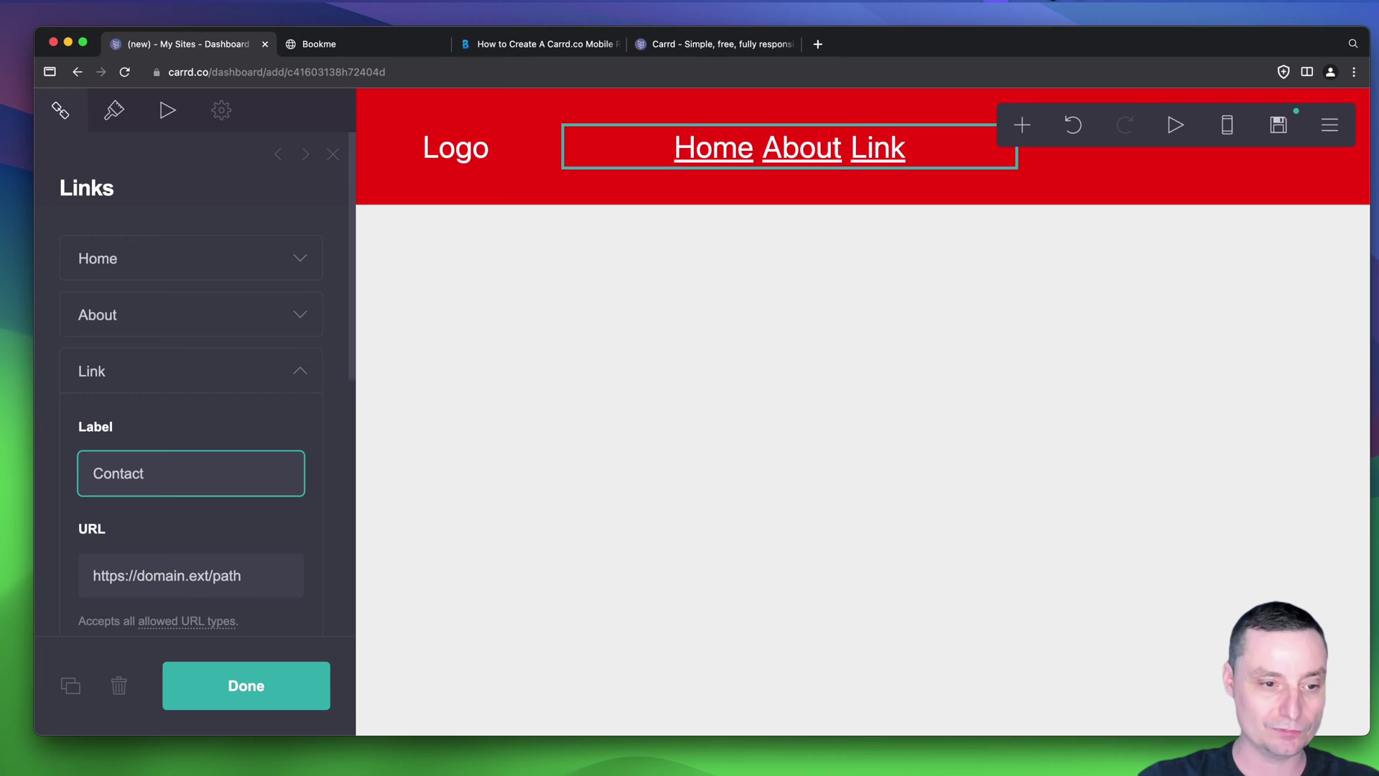
- Reduce the text size of the navbar links to 0.875
click(114, 110)
scroll(215, 258, down, 3)
drag(157, 549, 103, 548)
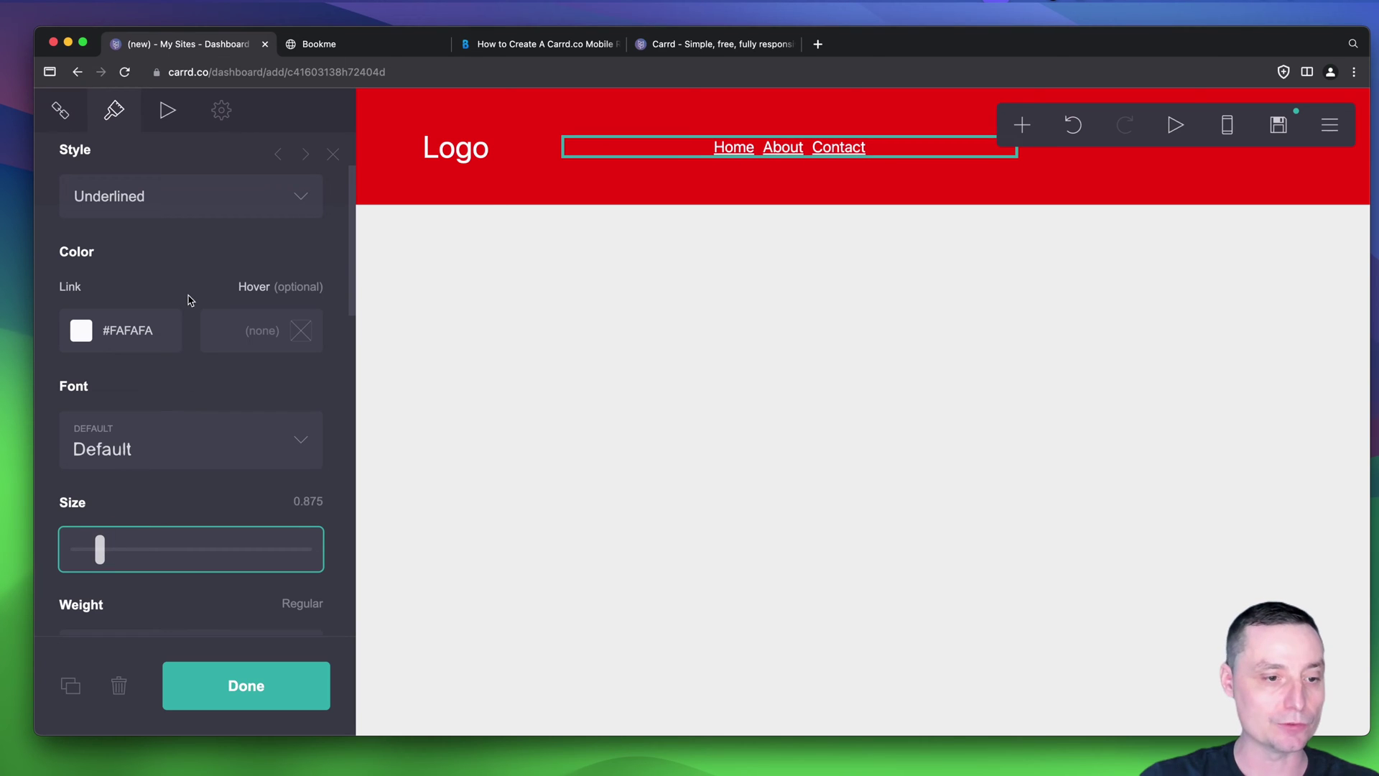
- Set the alignment of the navbar links to Right
scroll(194, 345, down, 9)
scroll(196, 347, down, 8)
scroll(194, 348, down, 8)
click(158, 494)
click(133, 562)
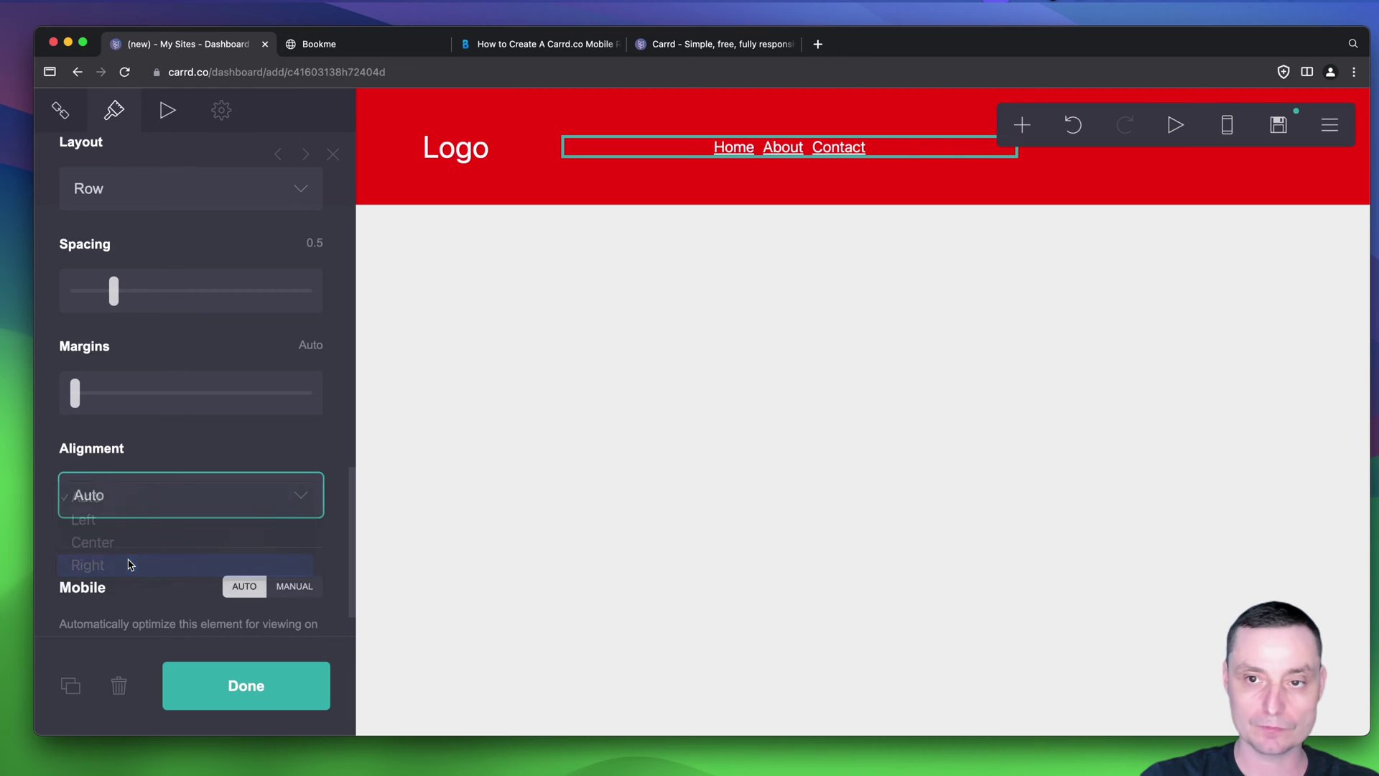
- Switch to the mobile view and set the Links element's mobile appearance to Manual
click(927, 193)
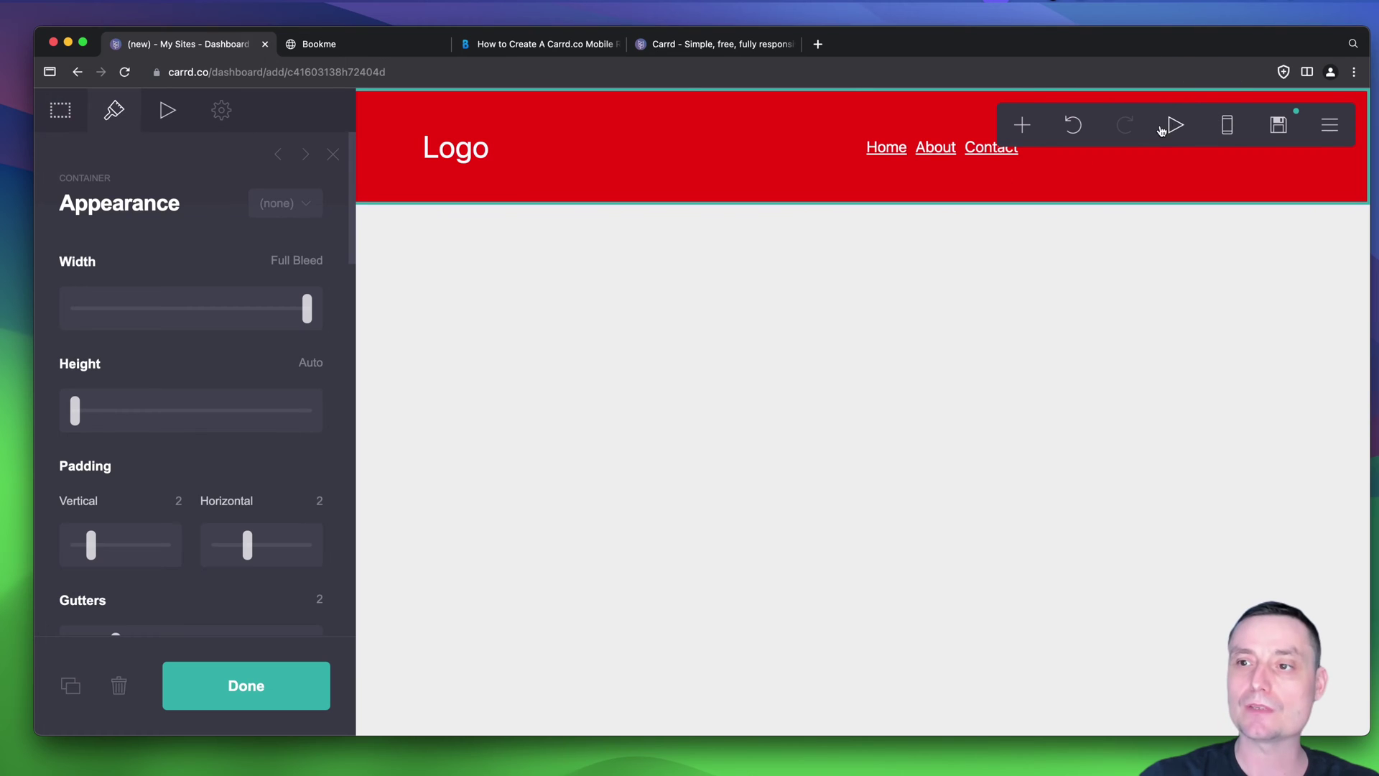
click(1228, 127)
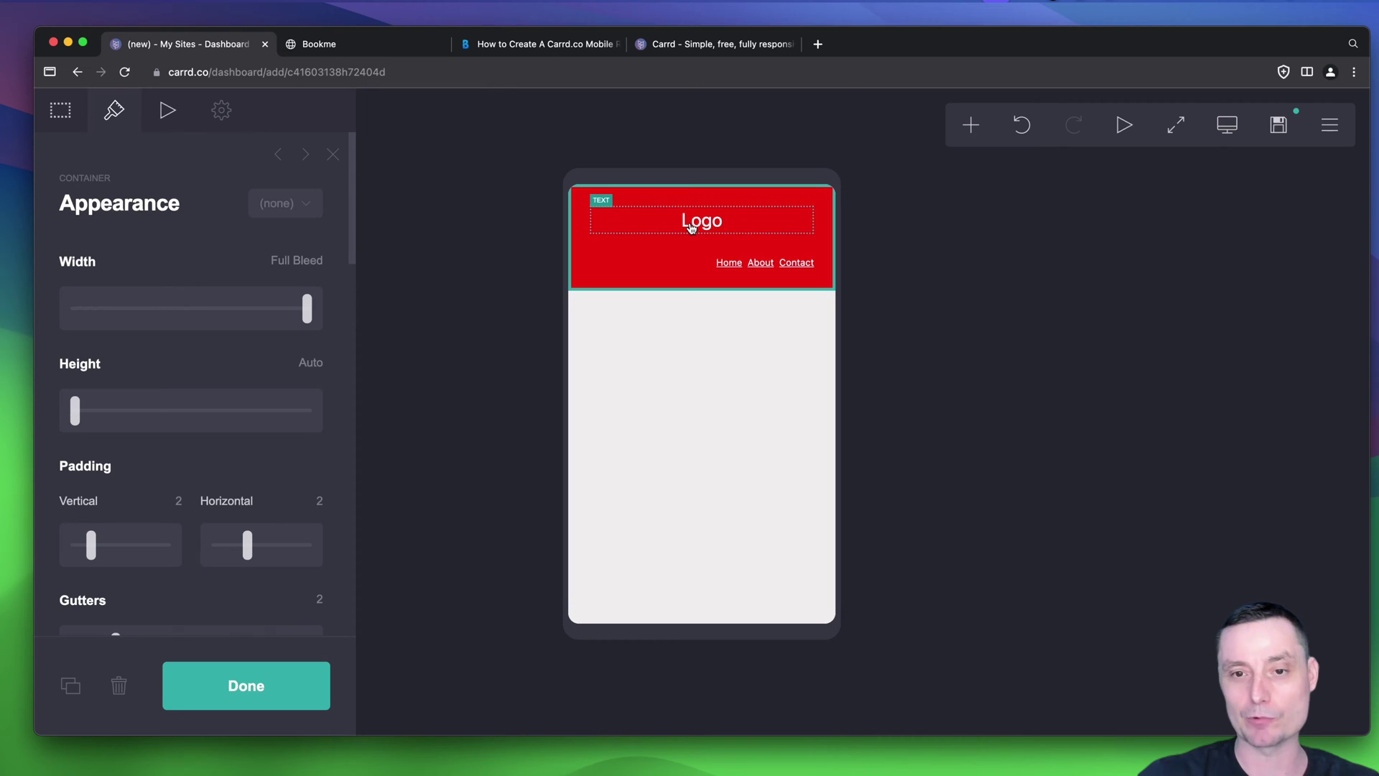
click(653, 268)
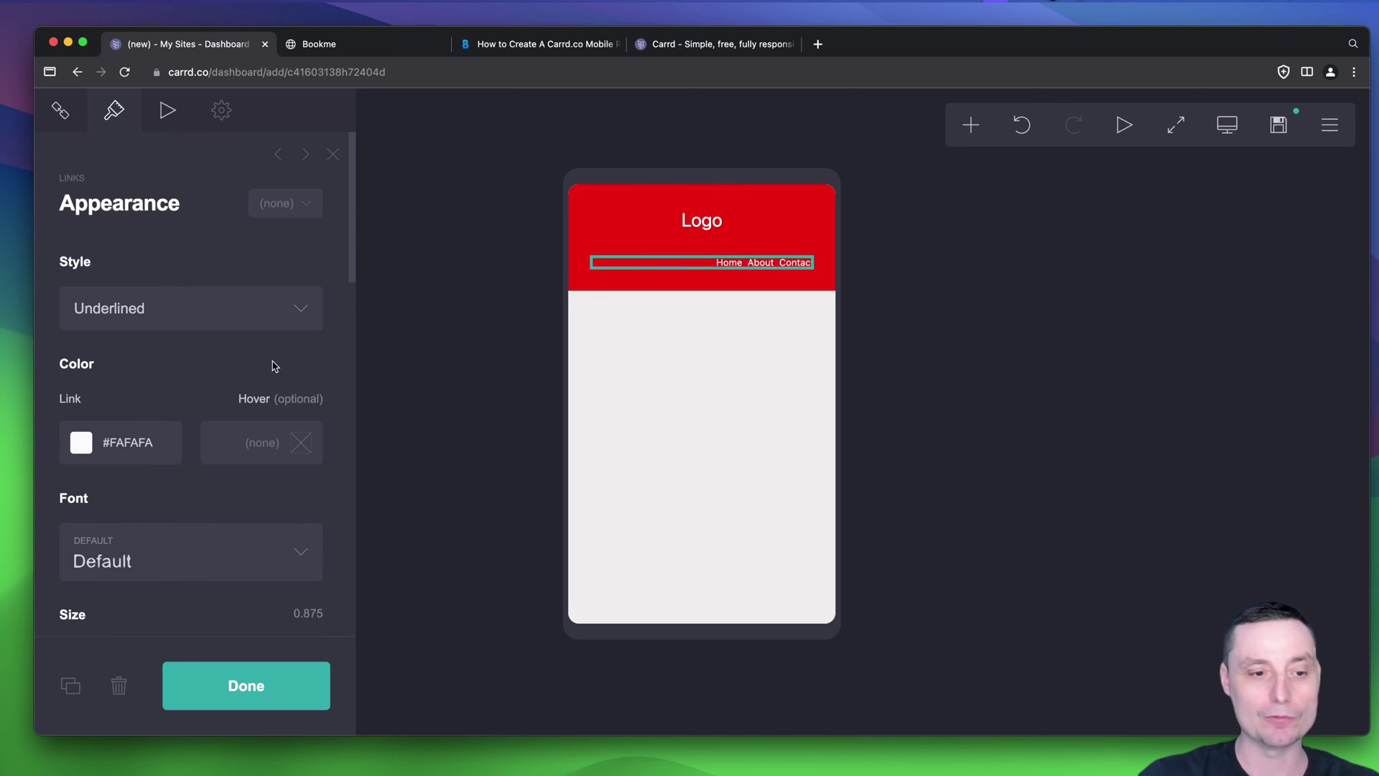
scroll(271, 366, down, 15)
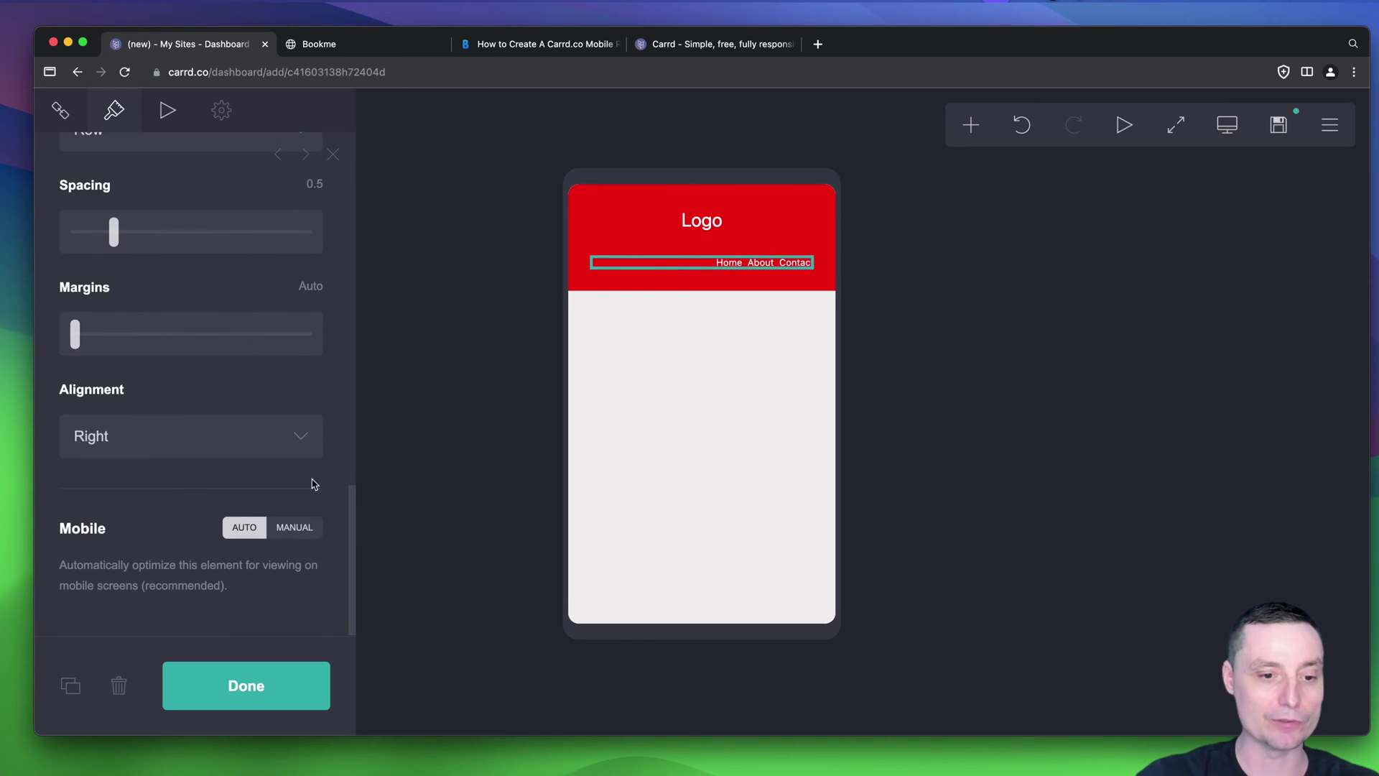
click(310, 527)
scroll(309, 532, down, 5)
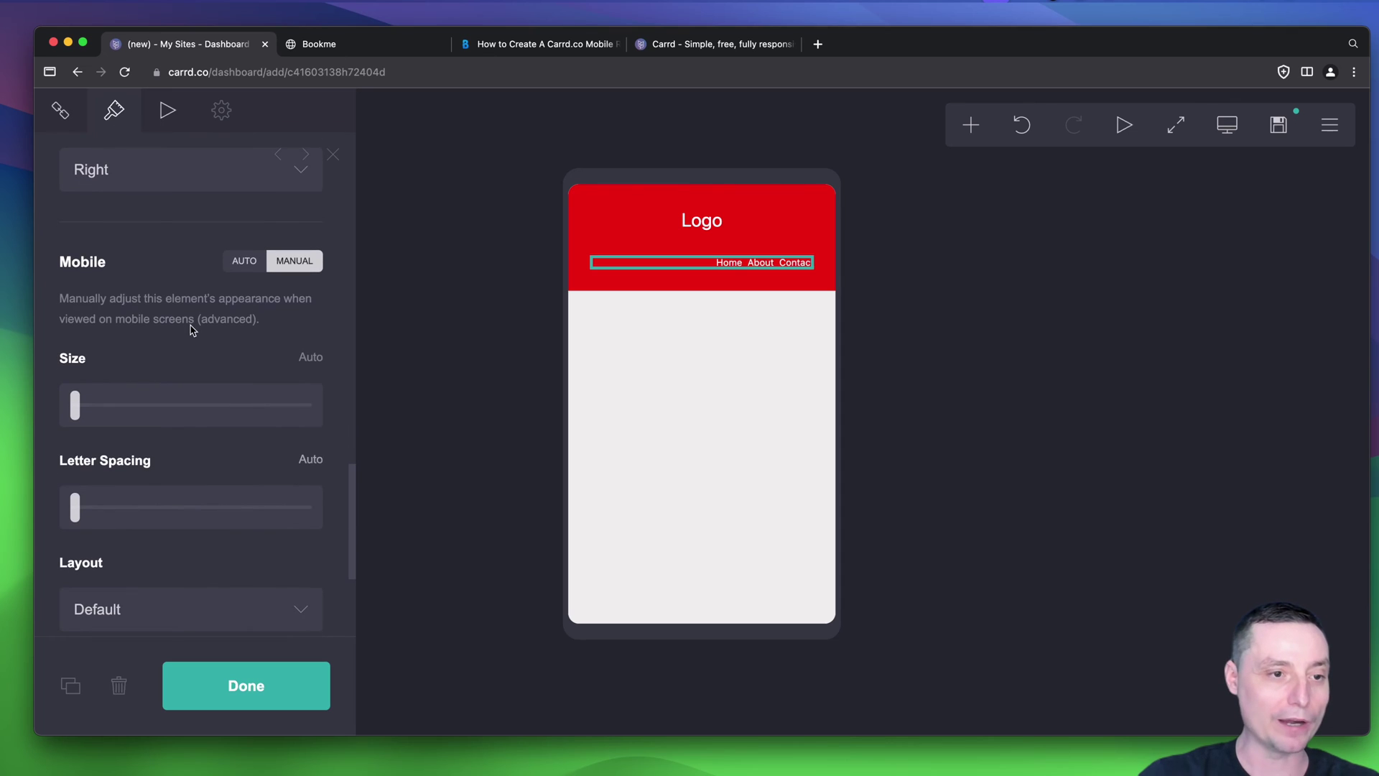
- Try the Stack layout in the links' mobile settings and return it to Default
scroll(190, 323, down, 3)
click(164, 523)
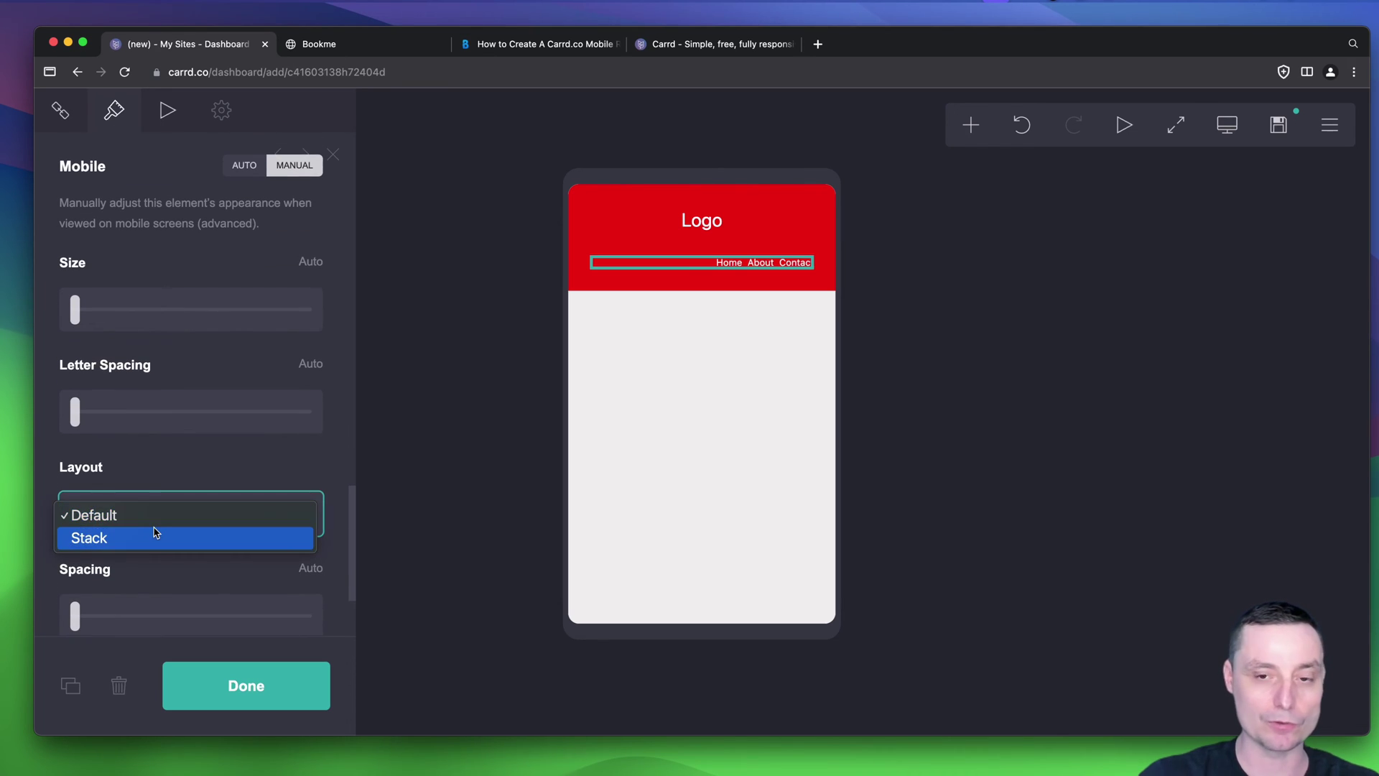
click(155, 533)
click(162, 514)
click(179, 489)
scroll(187, 481, down, 3)
scroll(188, 482, up, 5)
scroll(188, 482, up, 1)
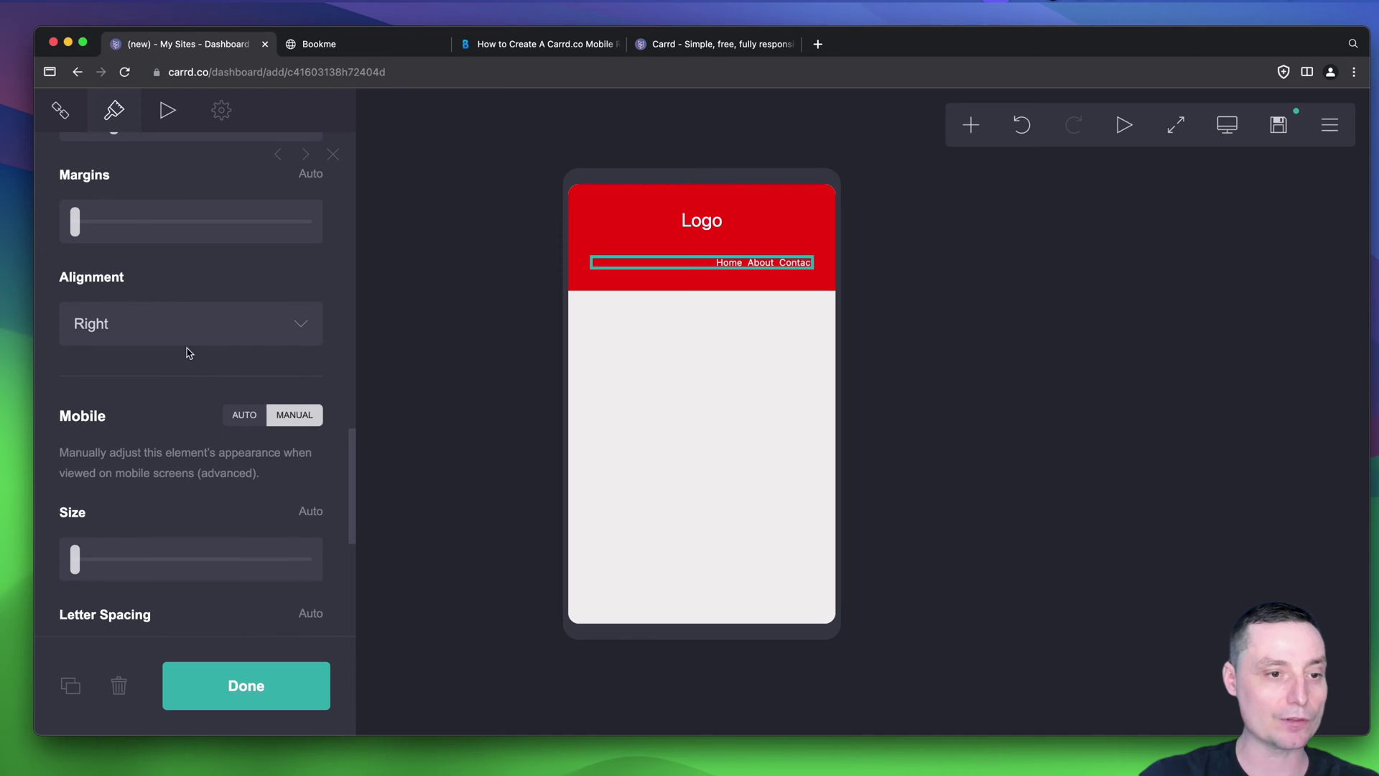
- Set the general alignment of the navbar links to Center
click(181, 328)
click(182, 324)
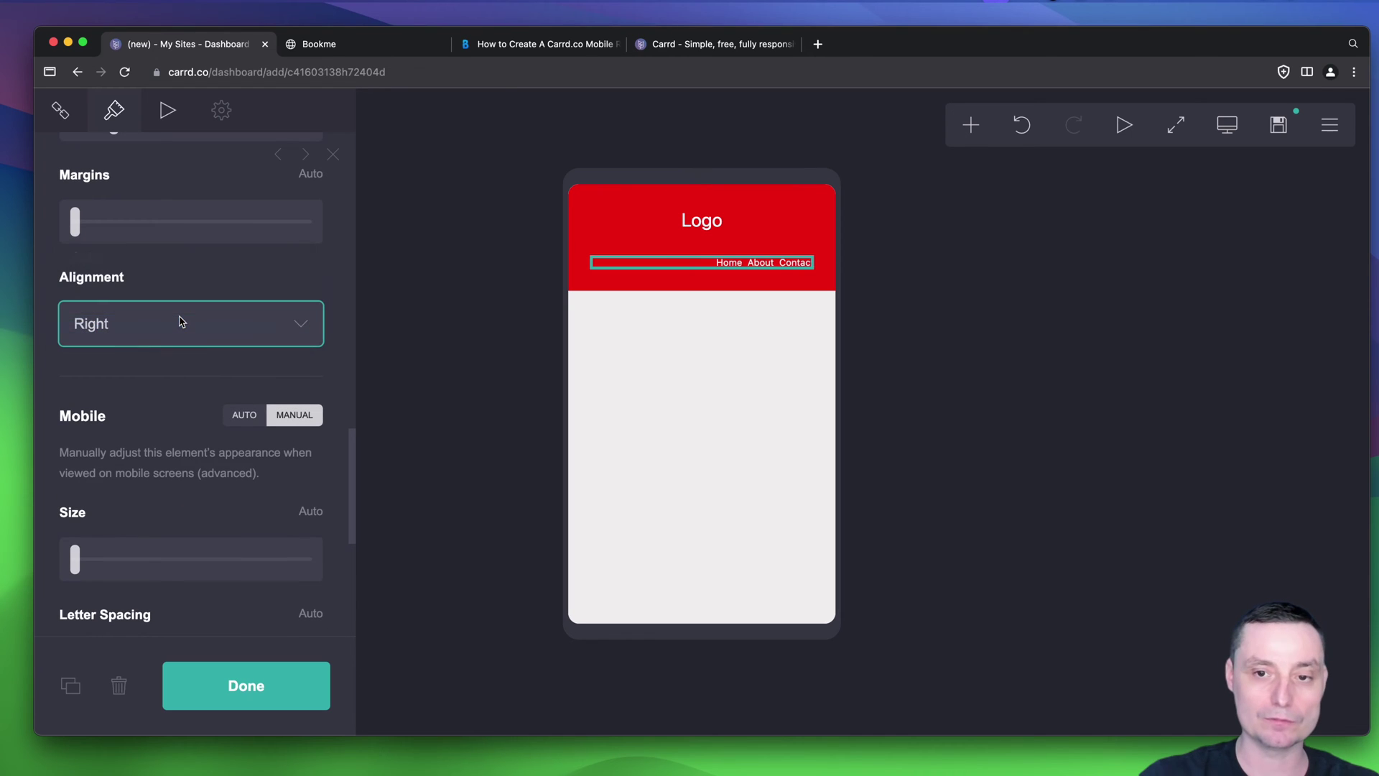
scroll(179, 351, up, 5)
click(164, 492)
click(164, 470)
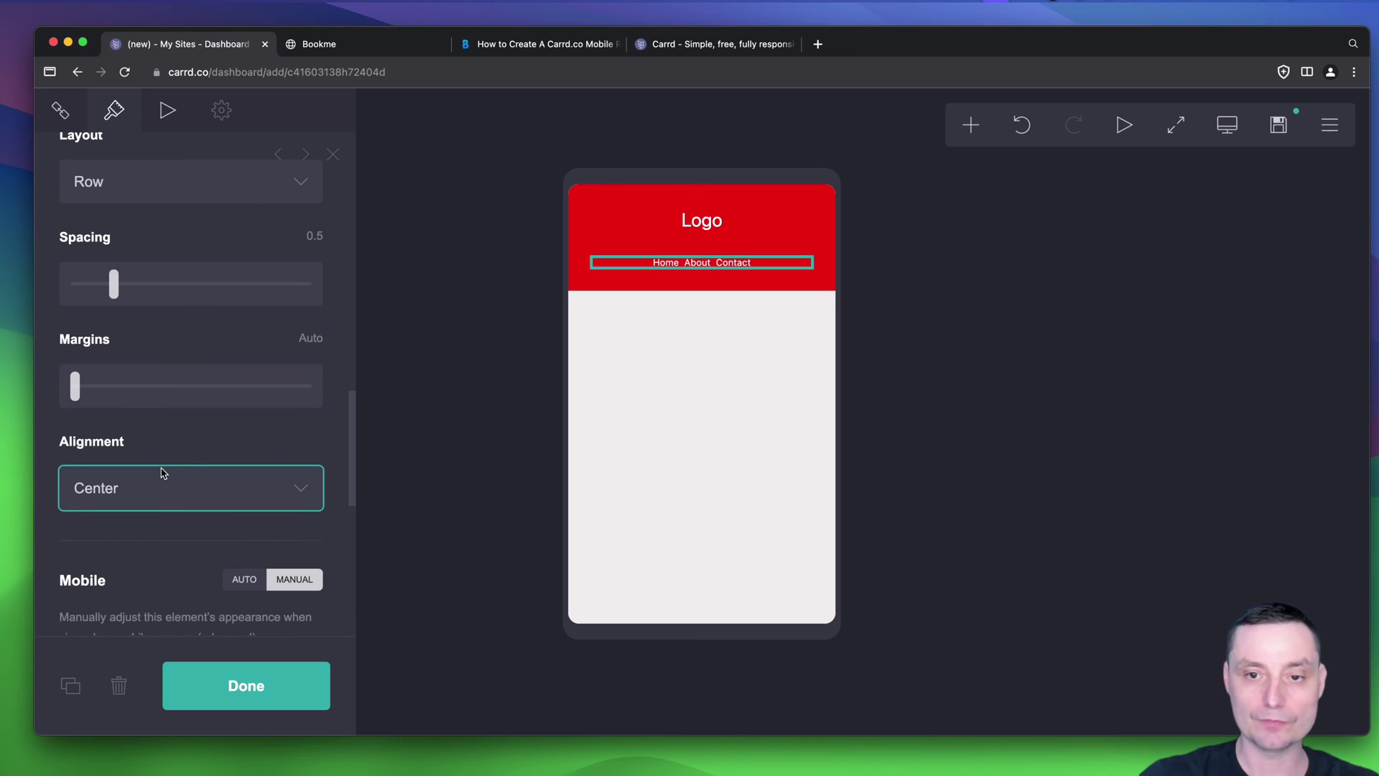
- Return to the desktop view and delete the Links element from the navbar
click(758, 354)
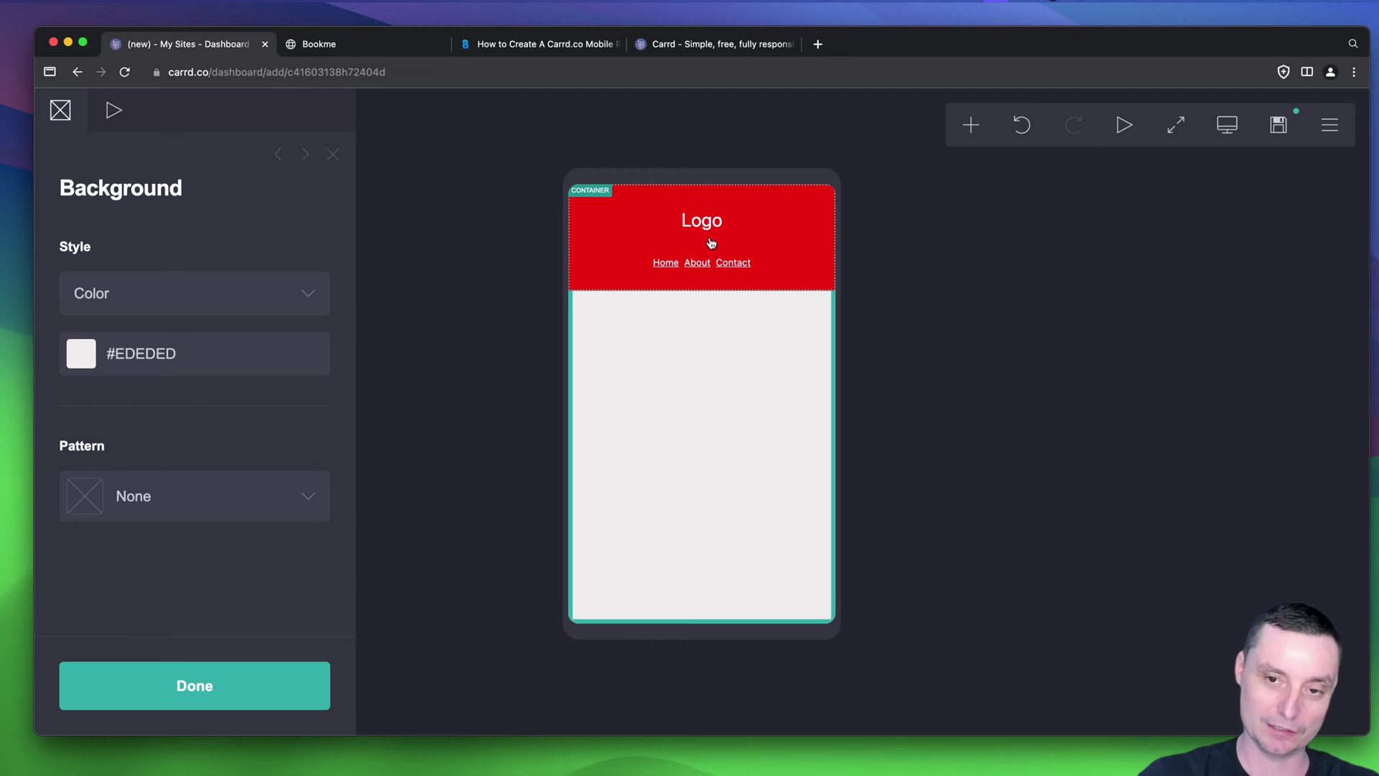
click(1226, 129)
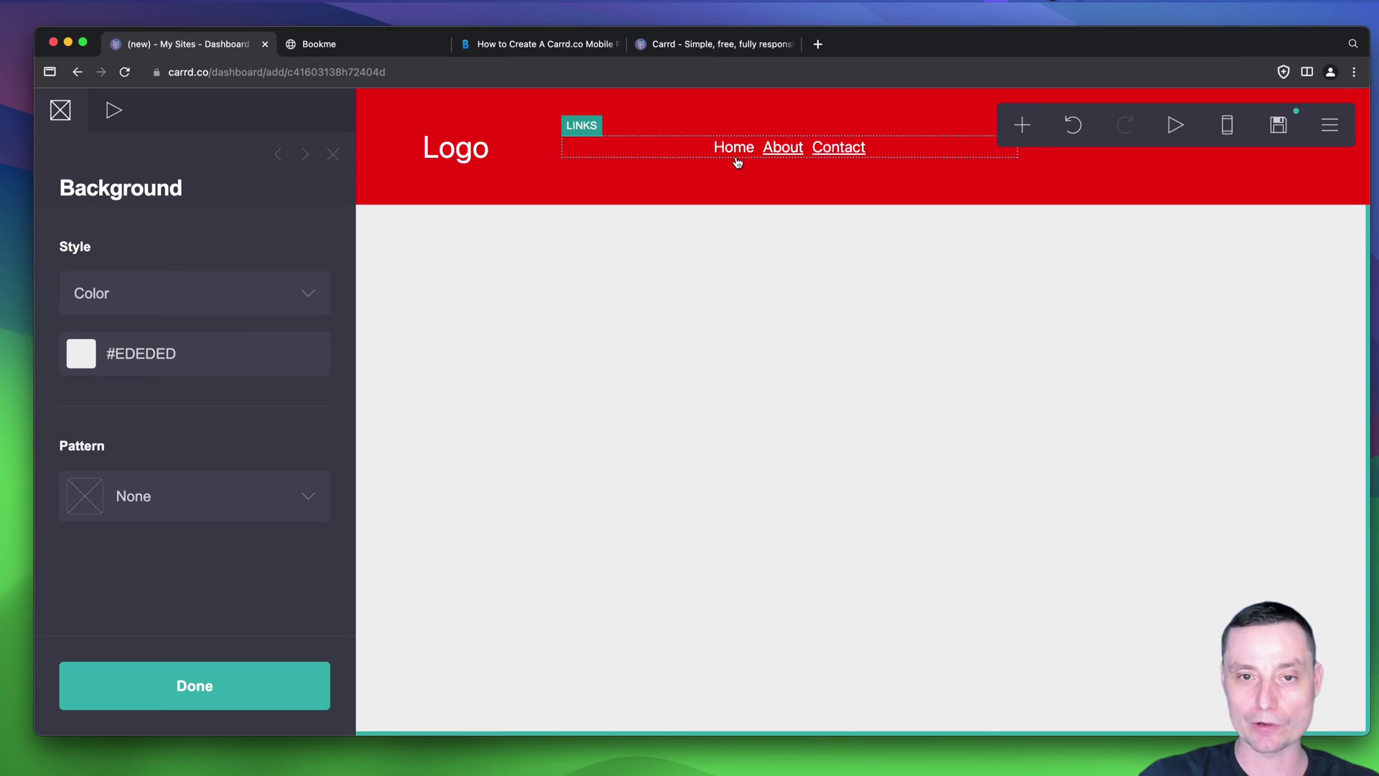
click(625, 155)
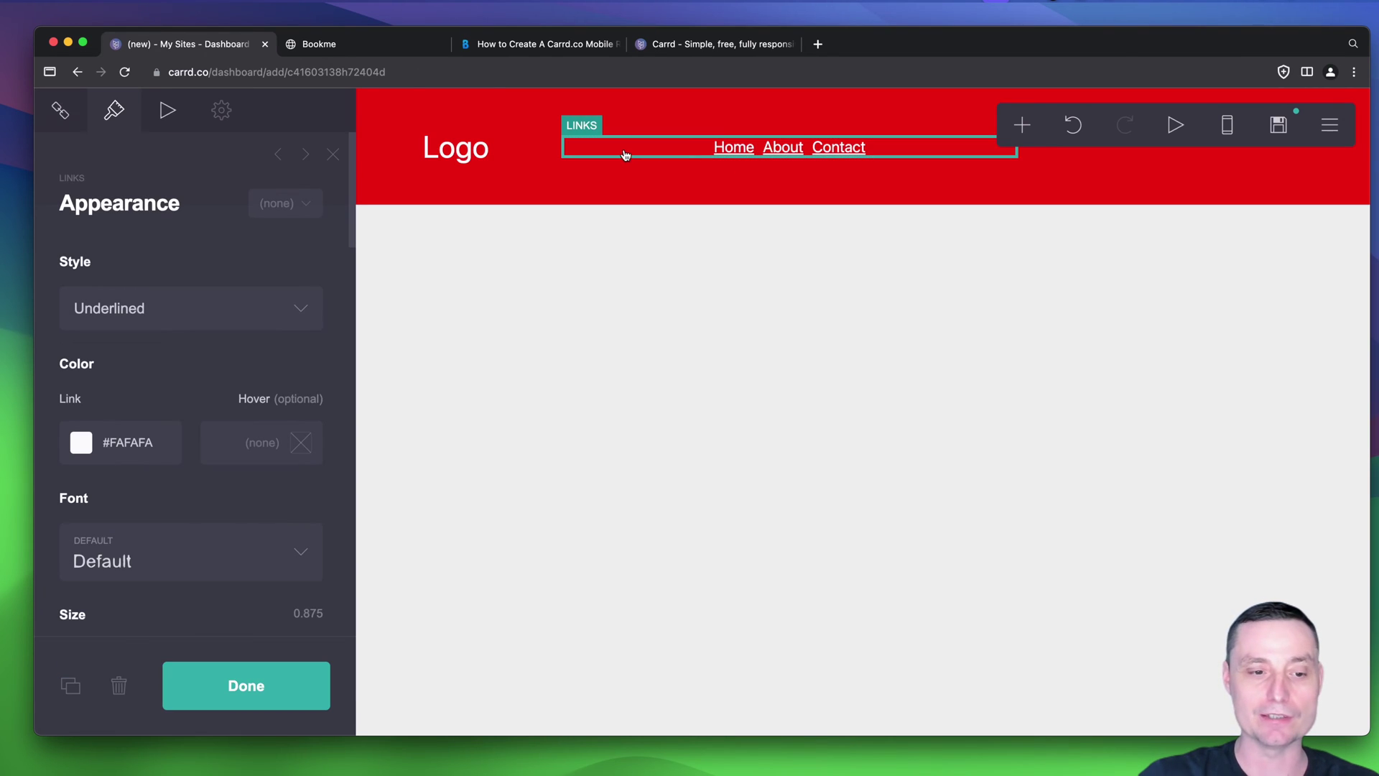
click(121, 688)
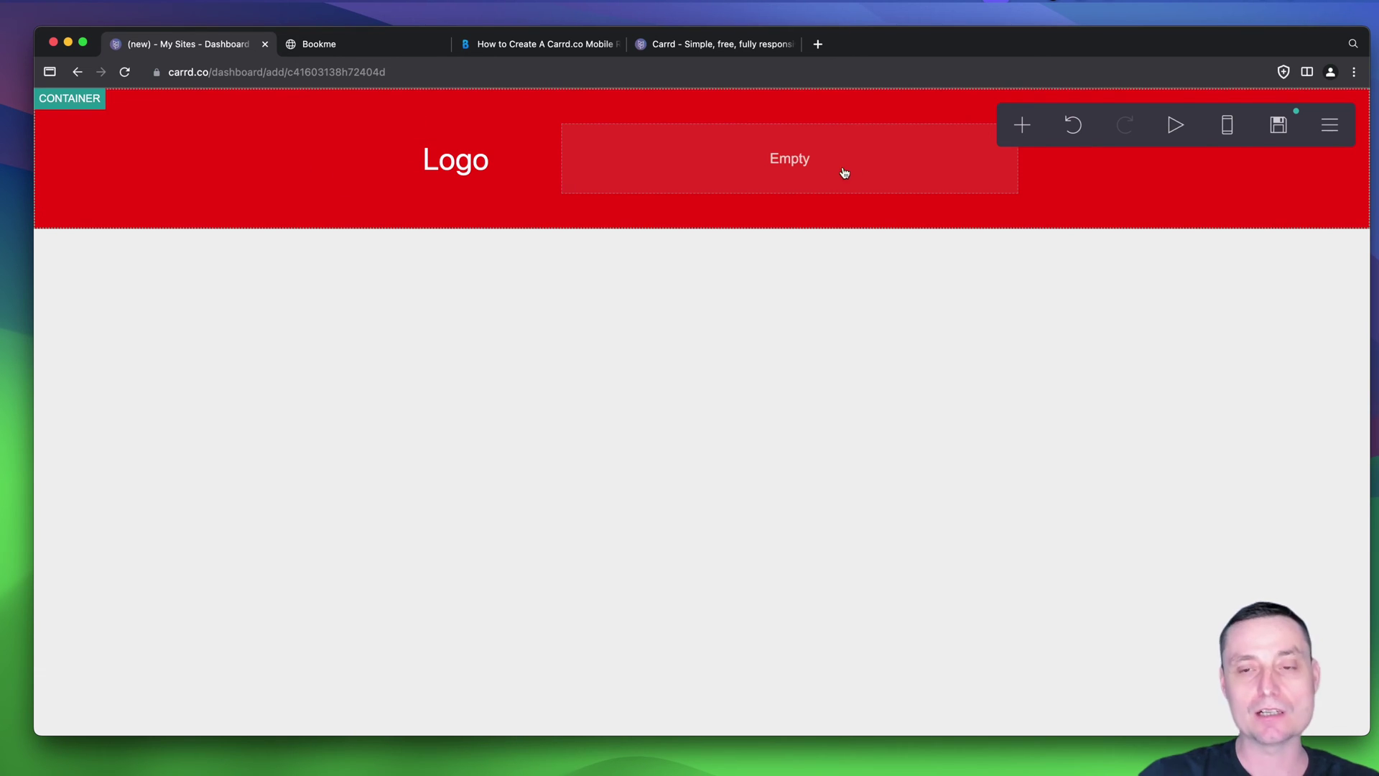
- Add an Embed element of type Code to the navbar's empty second column and label it "menu"
click(769, 173)
click(1022, 125)
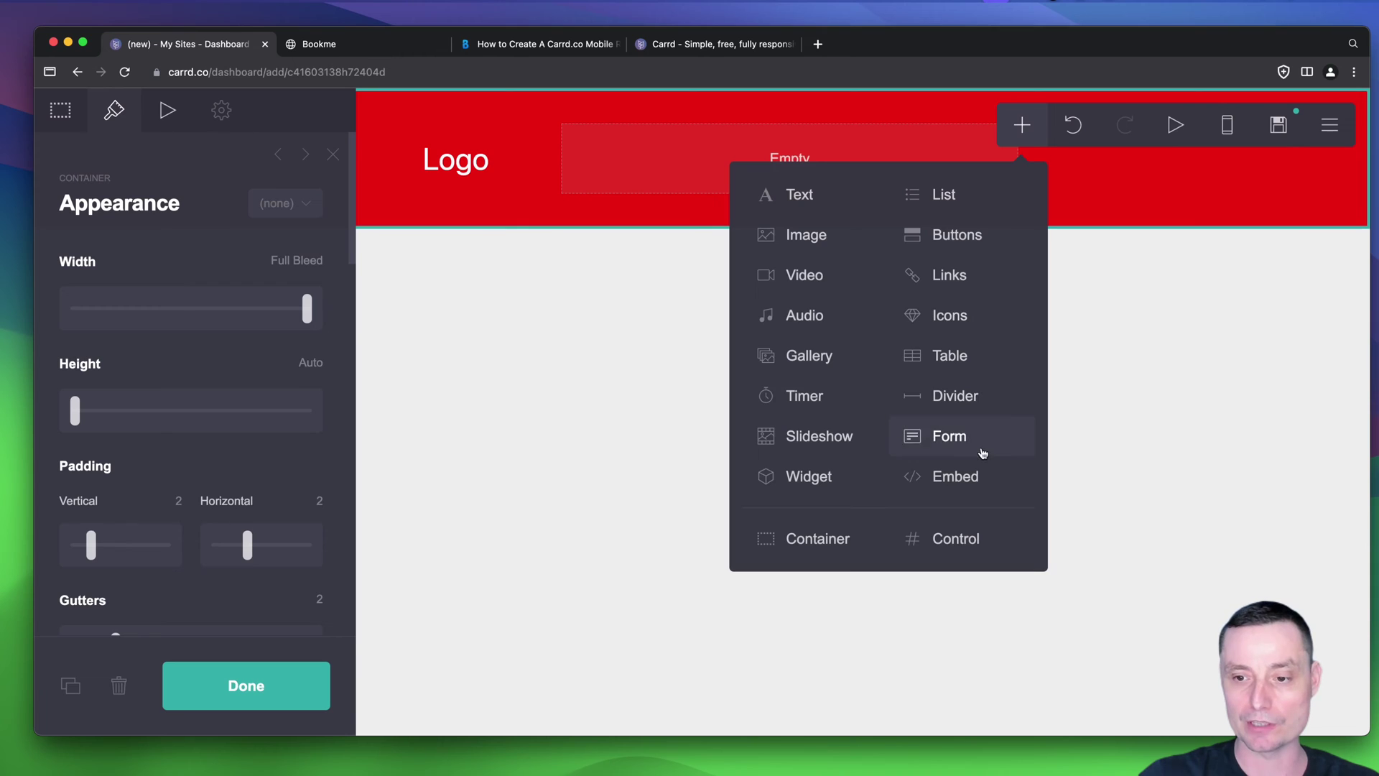
click(956, 476)
drag(471, 250, 808, 240)
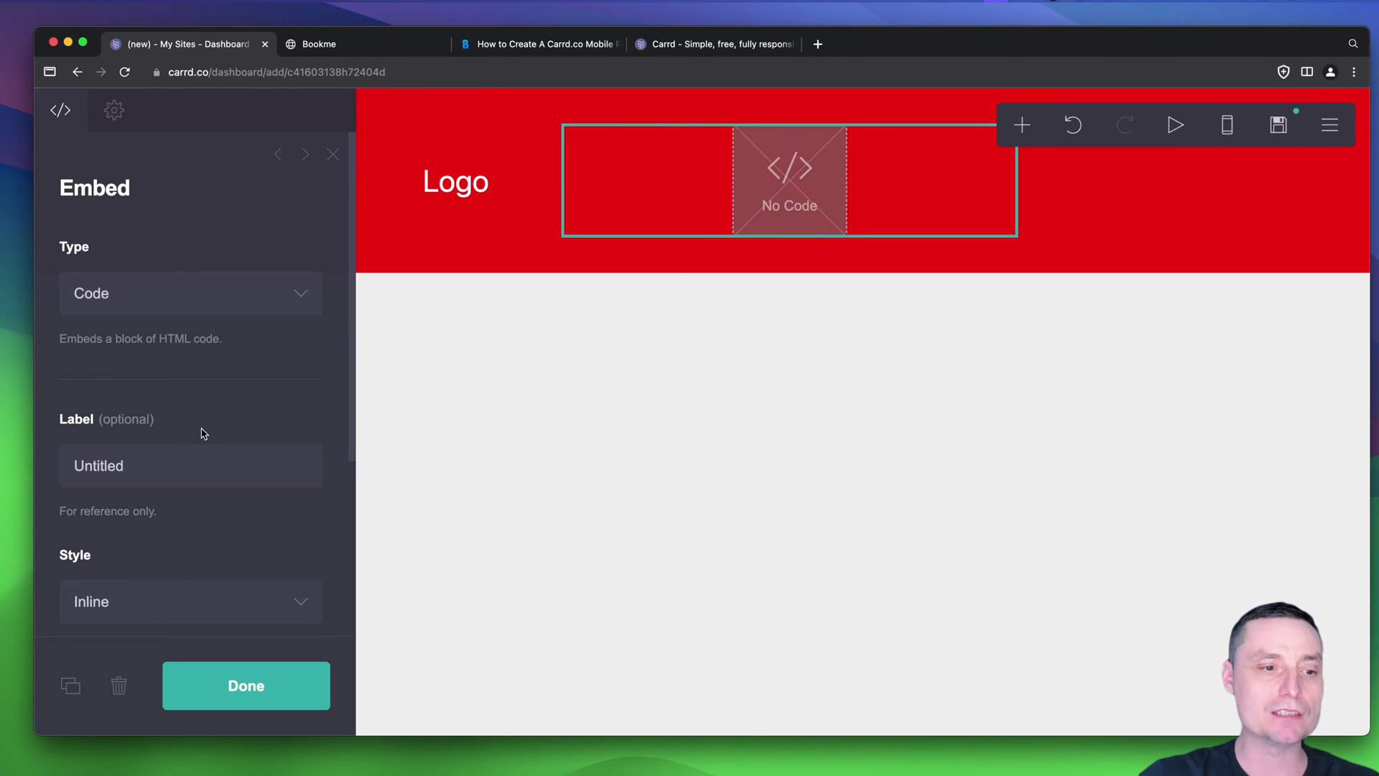
scroll(179, 431, down, 1)
double_click(115, 422)
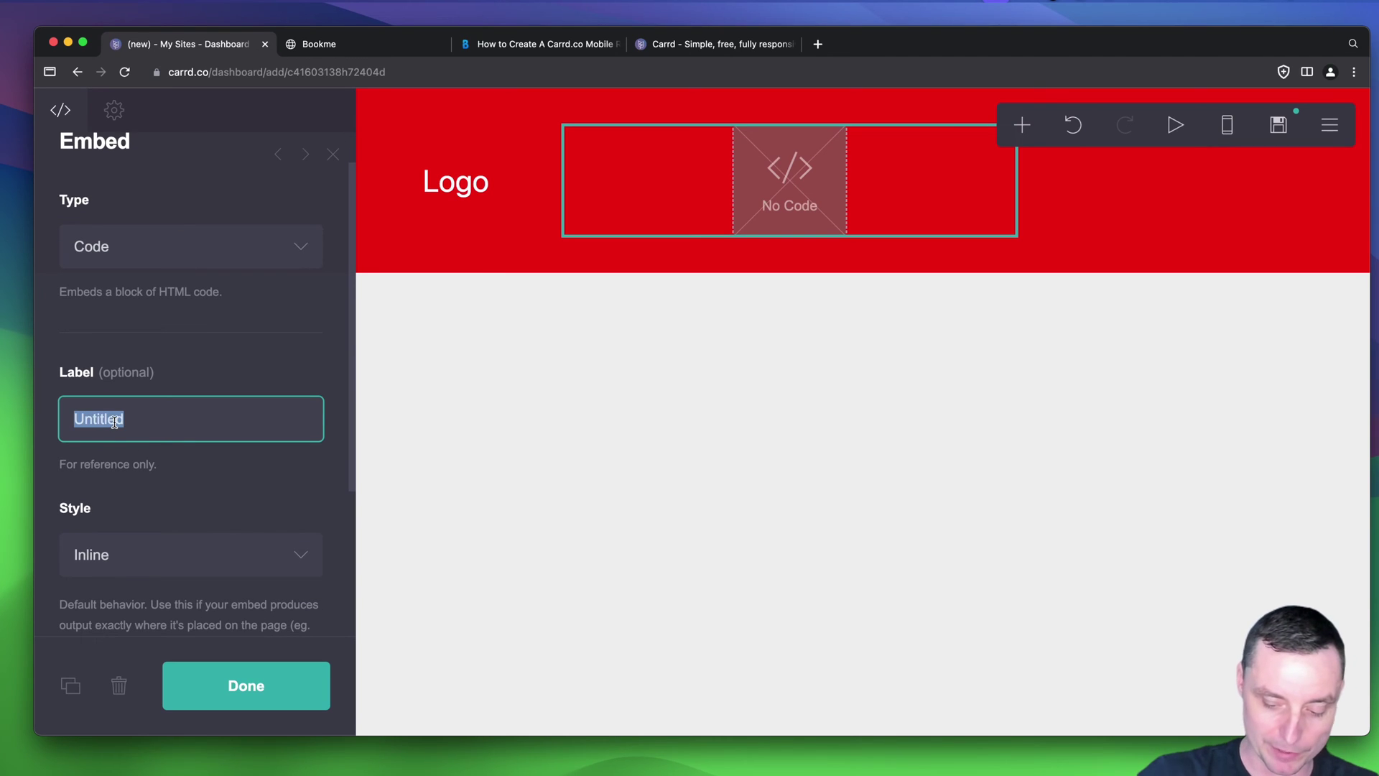
text(menu)
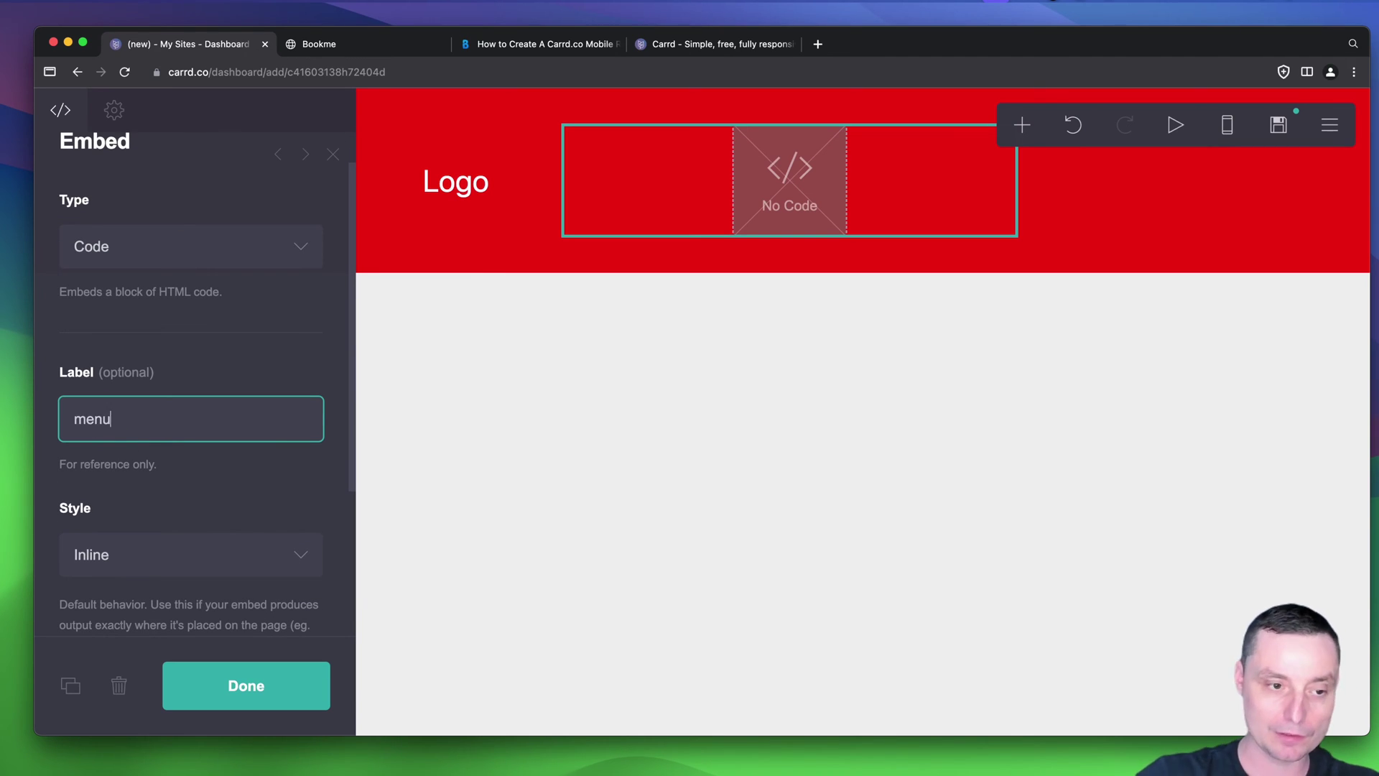
scroll(117, 440, down, 4)
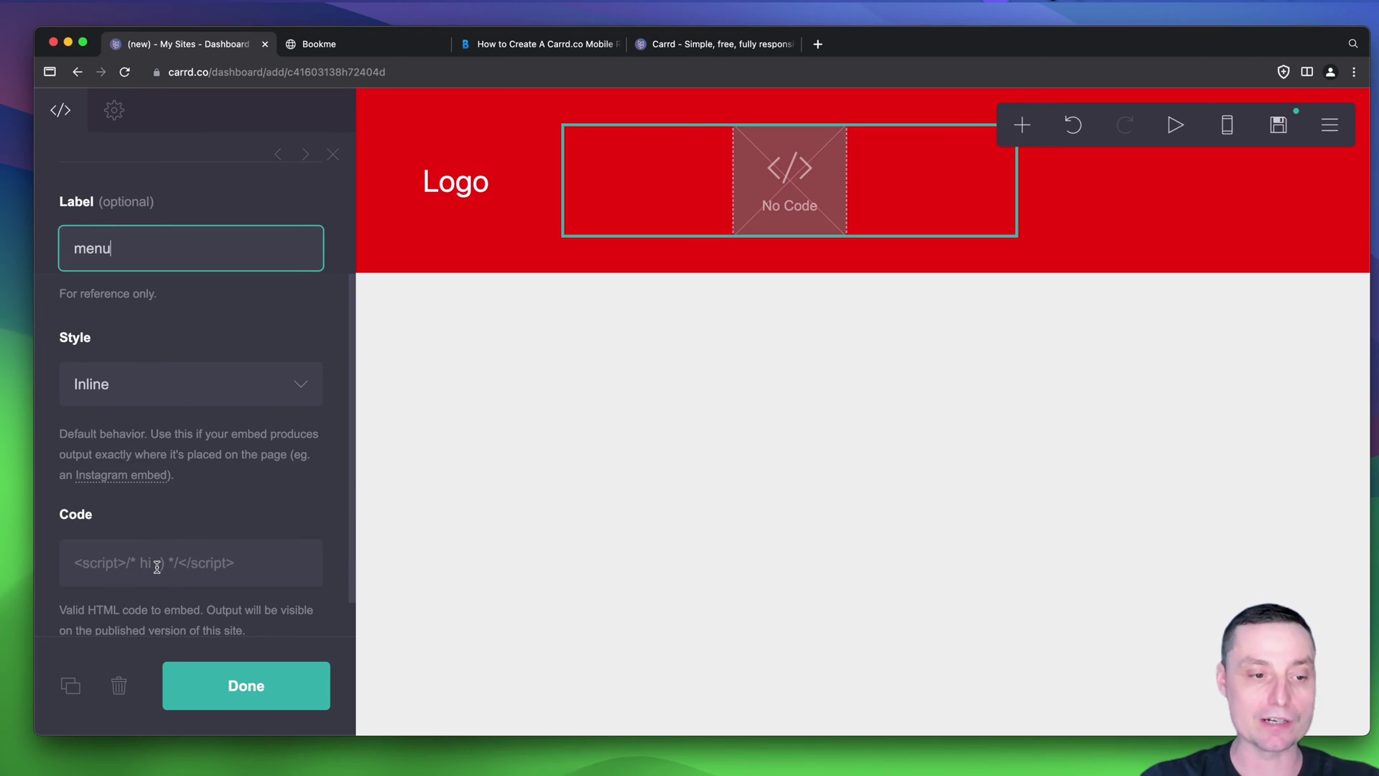
- Examine the CSS part of the navbar code in the Bit Doze article, especially the primary and secondary color variables
click(557, 46)
scroll(681, 317, up, 2)
scroll(681, 316, up, 10)
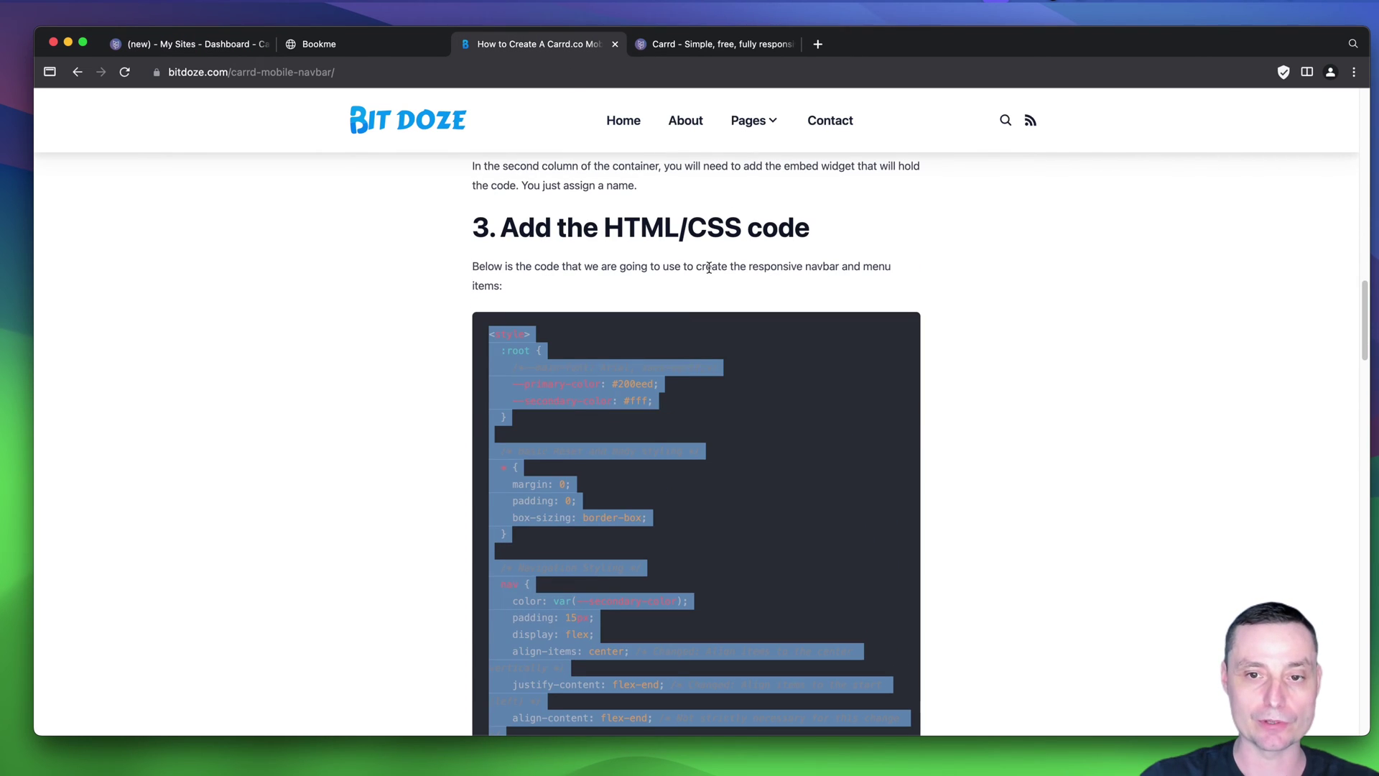
click(709, 267)
scroll(683, 301, down, 3)
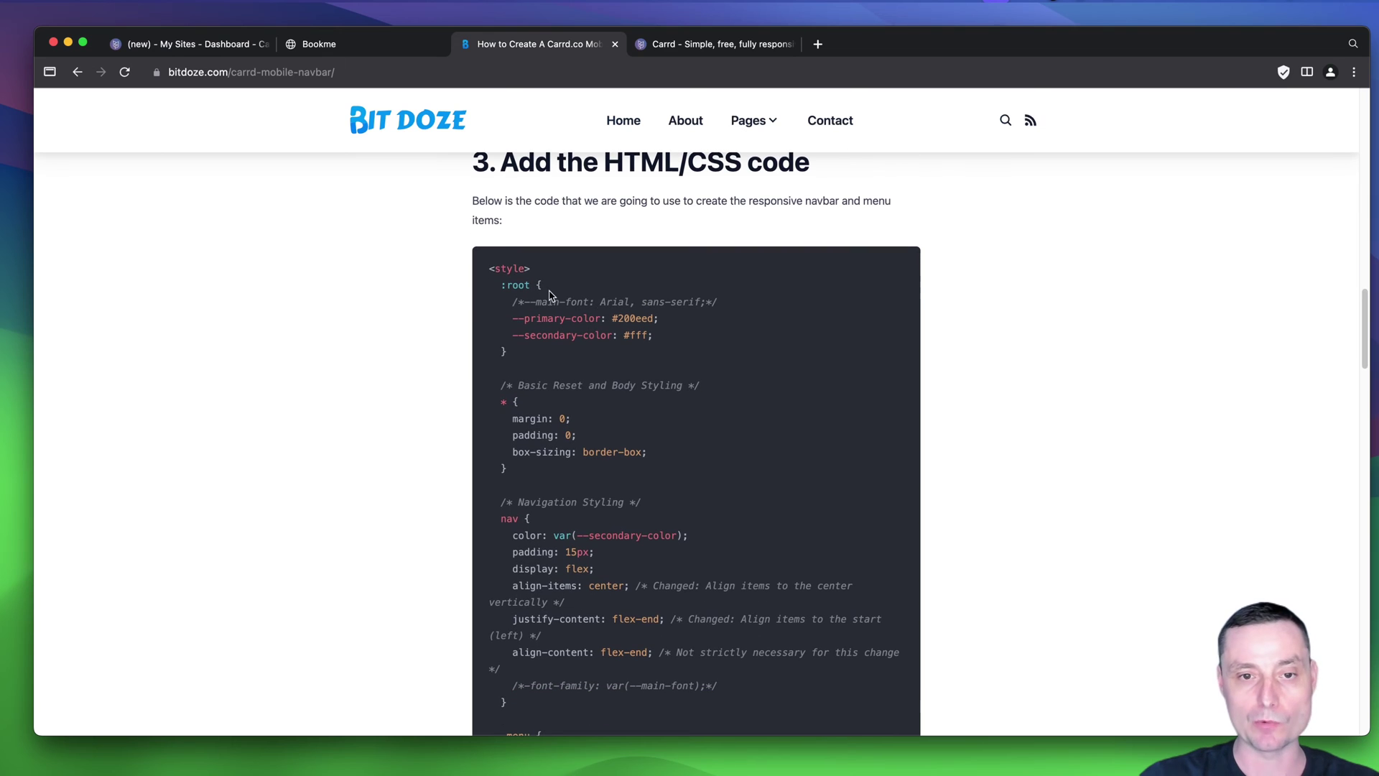
scroll(545, 284, down, 1)
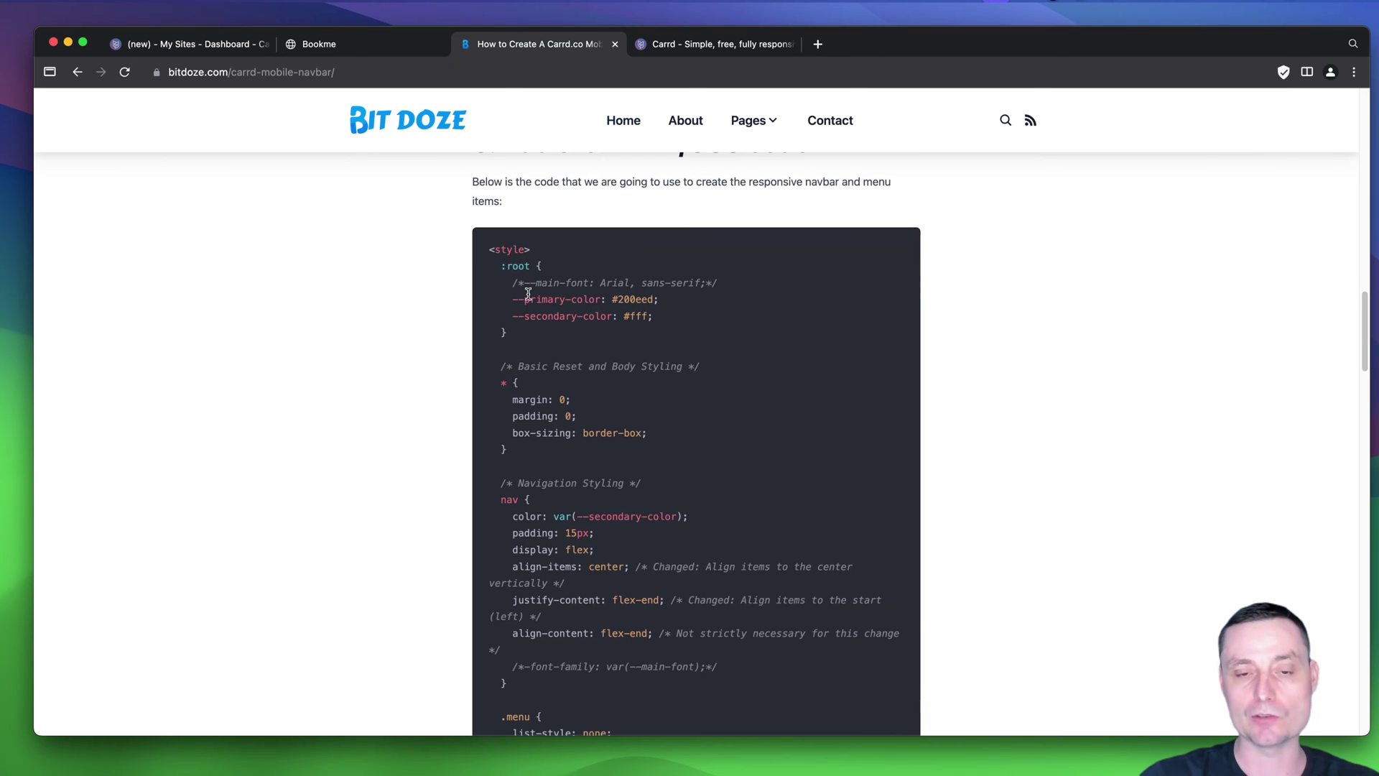
drag(520, 302, 530, 301)
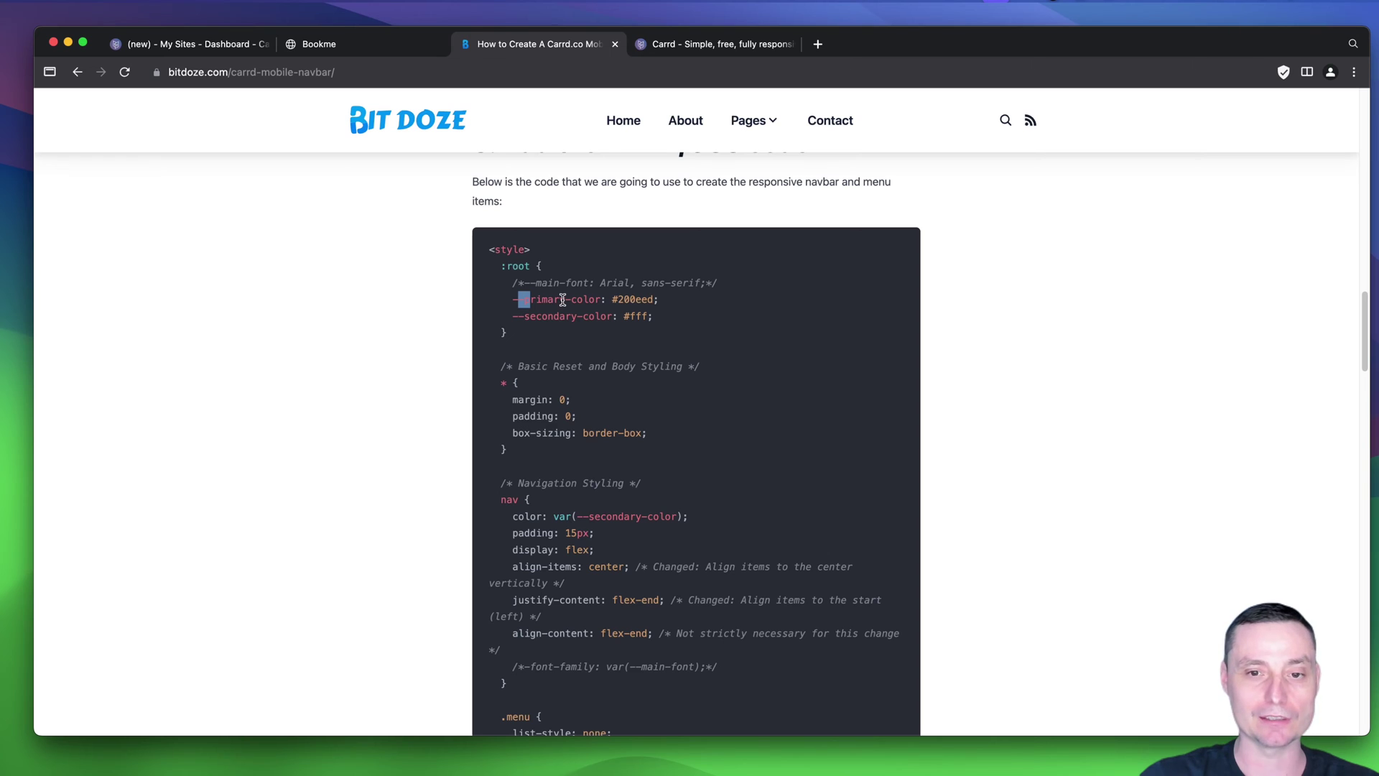
scroll(562, 300, down, 1)
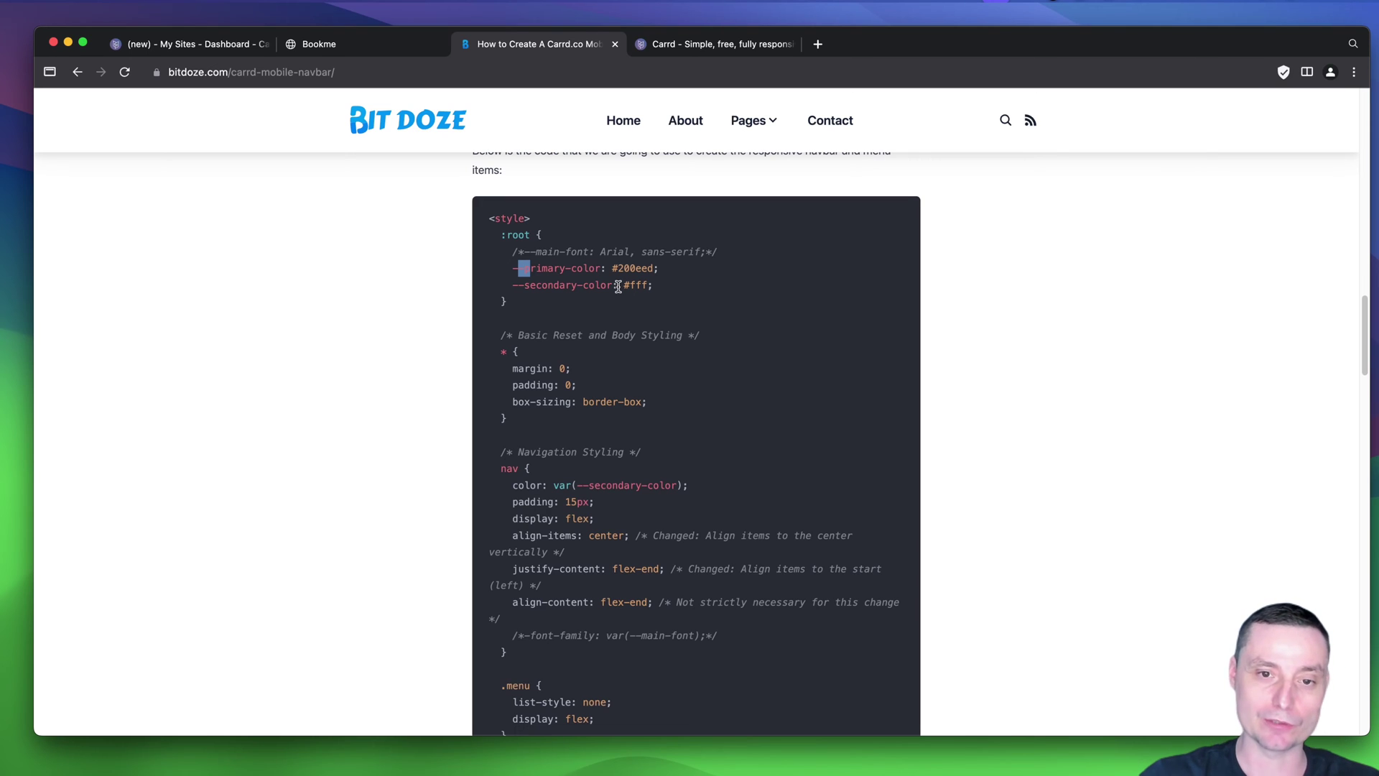
scroll(618, 286, down, 12)
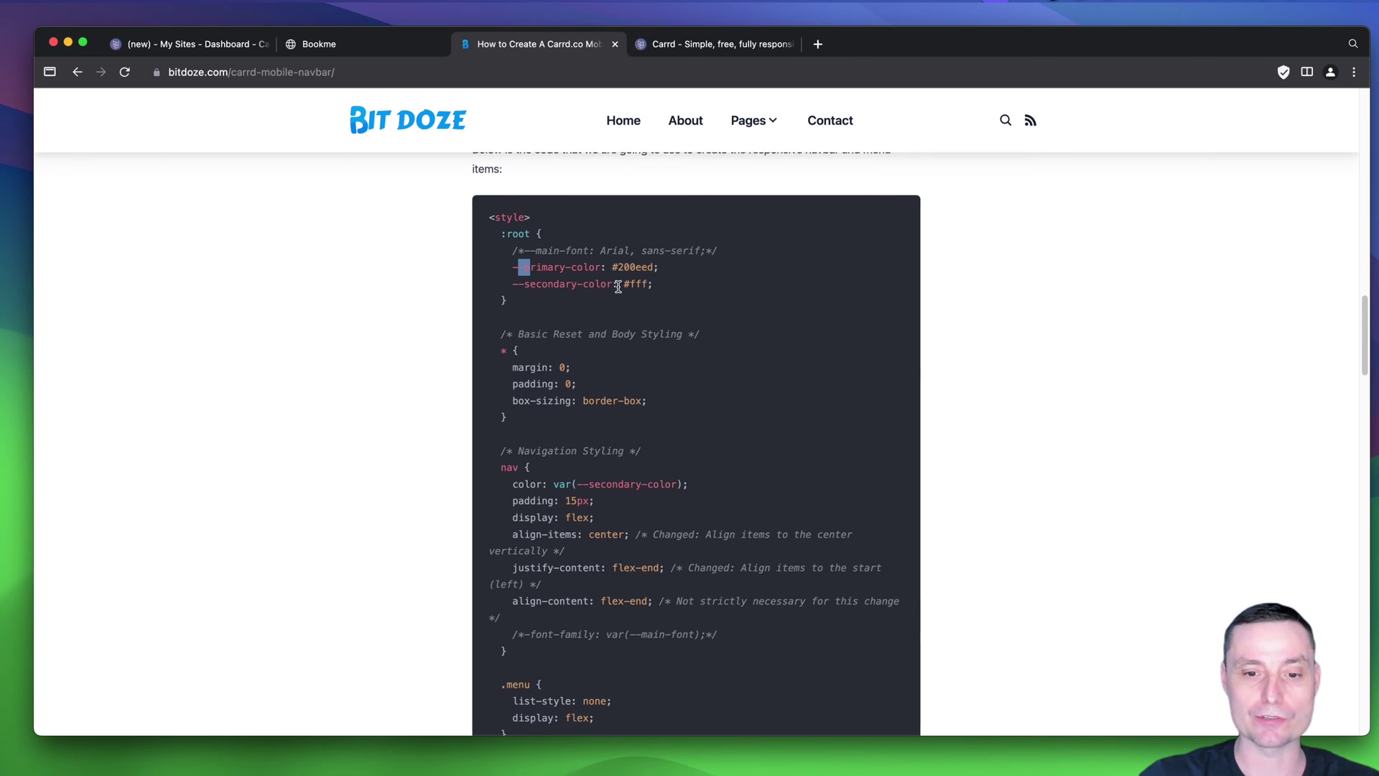
- Examine the menu items and their href anchors in the article's code, and try the About link on the Bookme demo site
scroll(618, 286, down, 15)
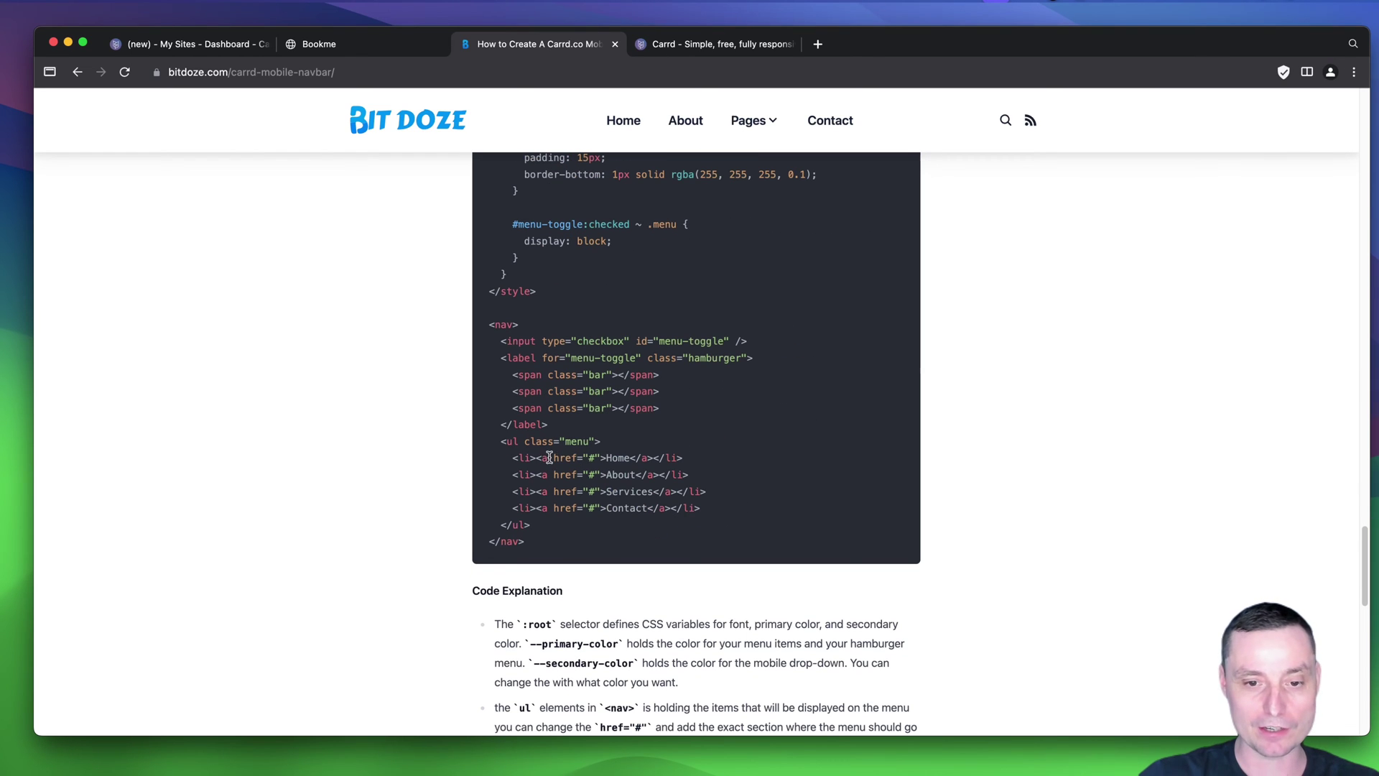
drag(513, 458, 637, 508)
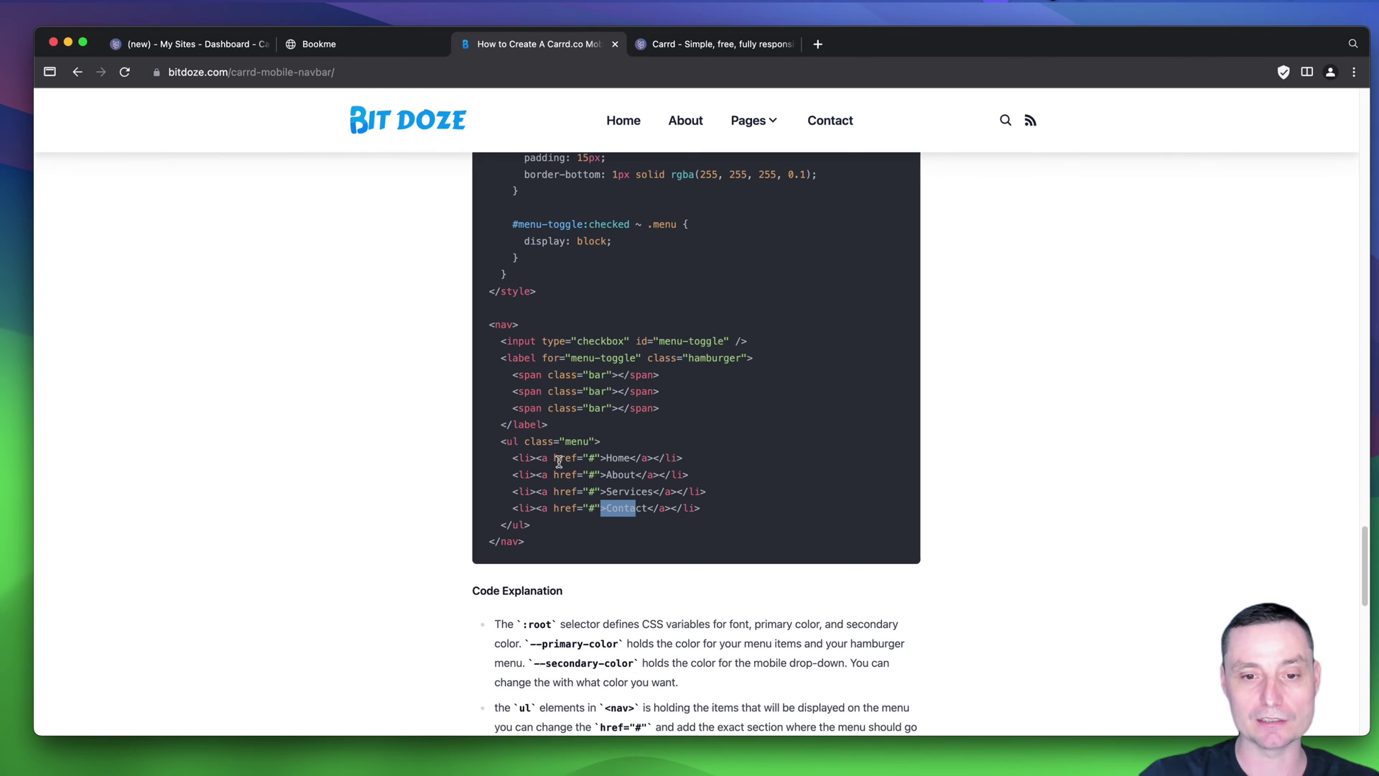
click(590, 463)
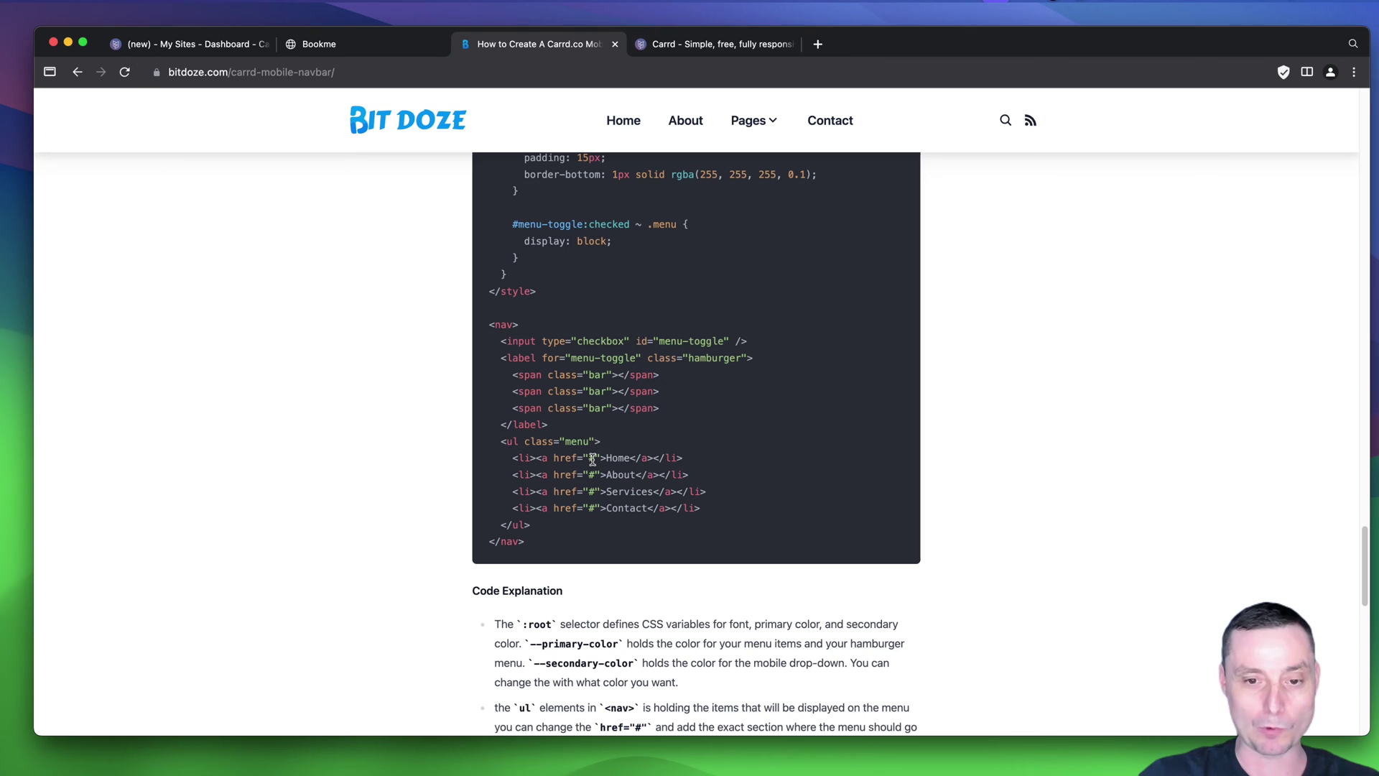
scroll(593, 460, down, 5)
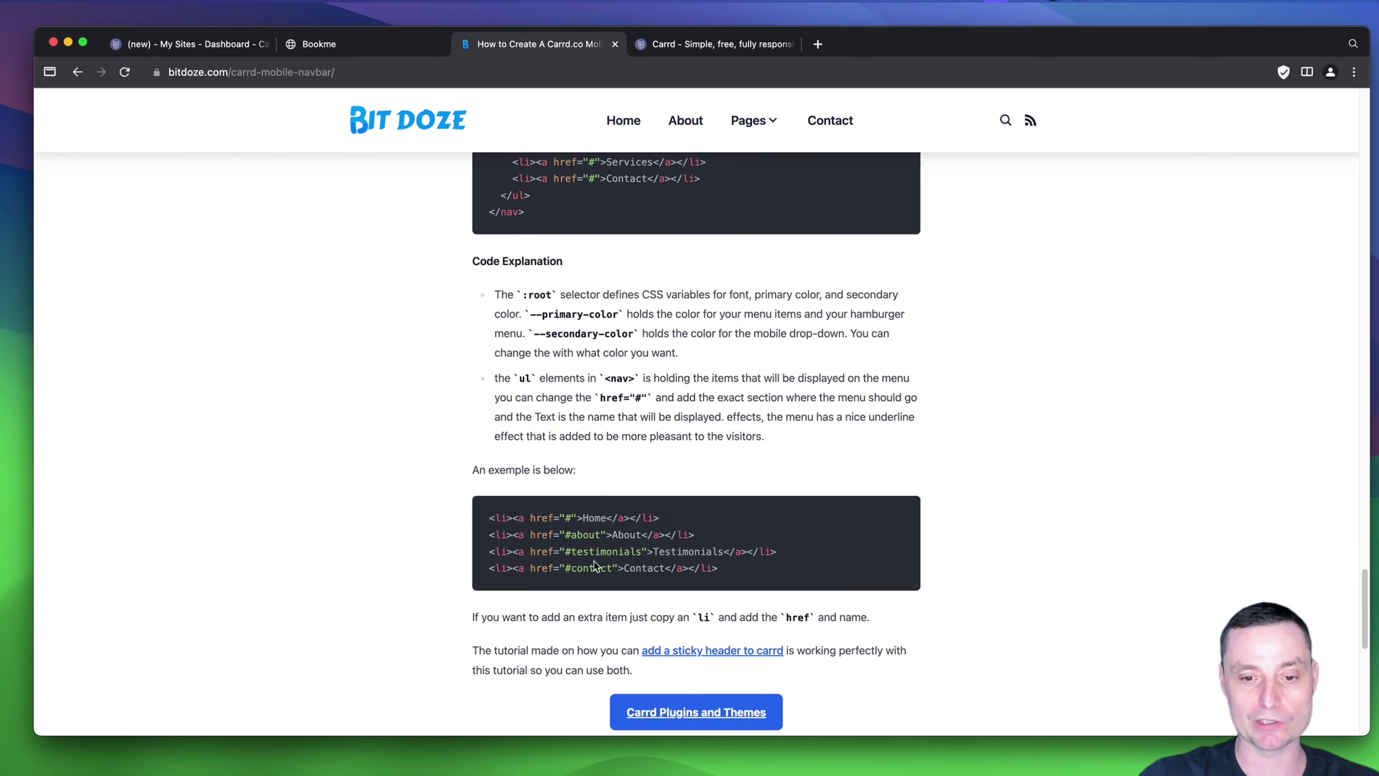
click(351, 48)
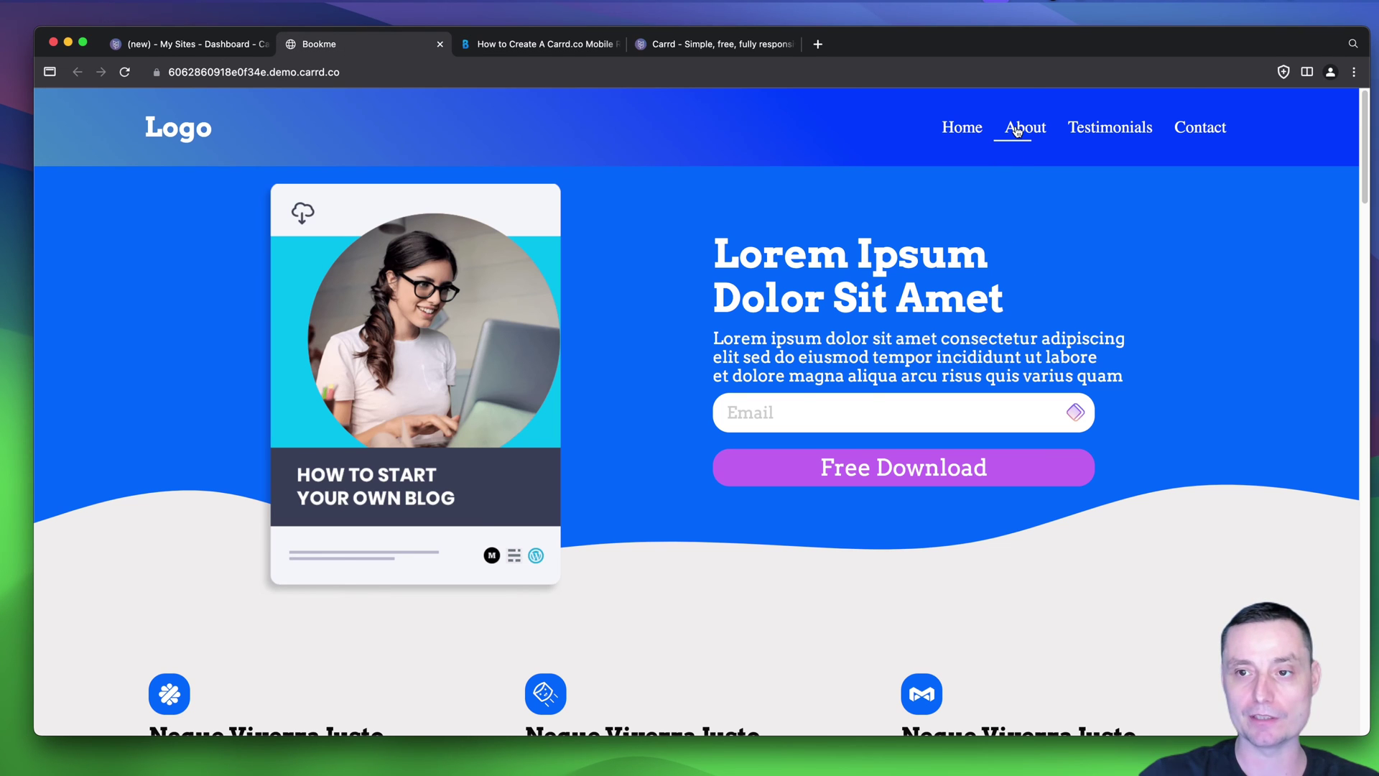
click(1016, 131)
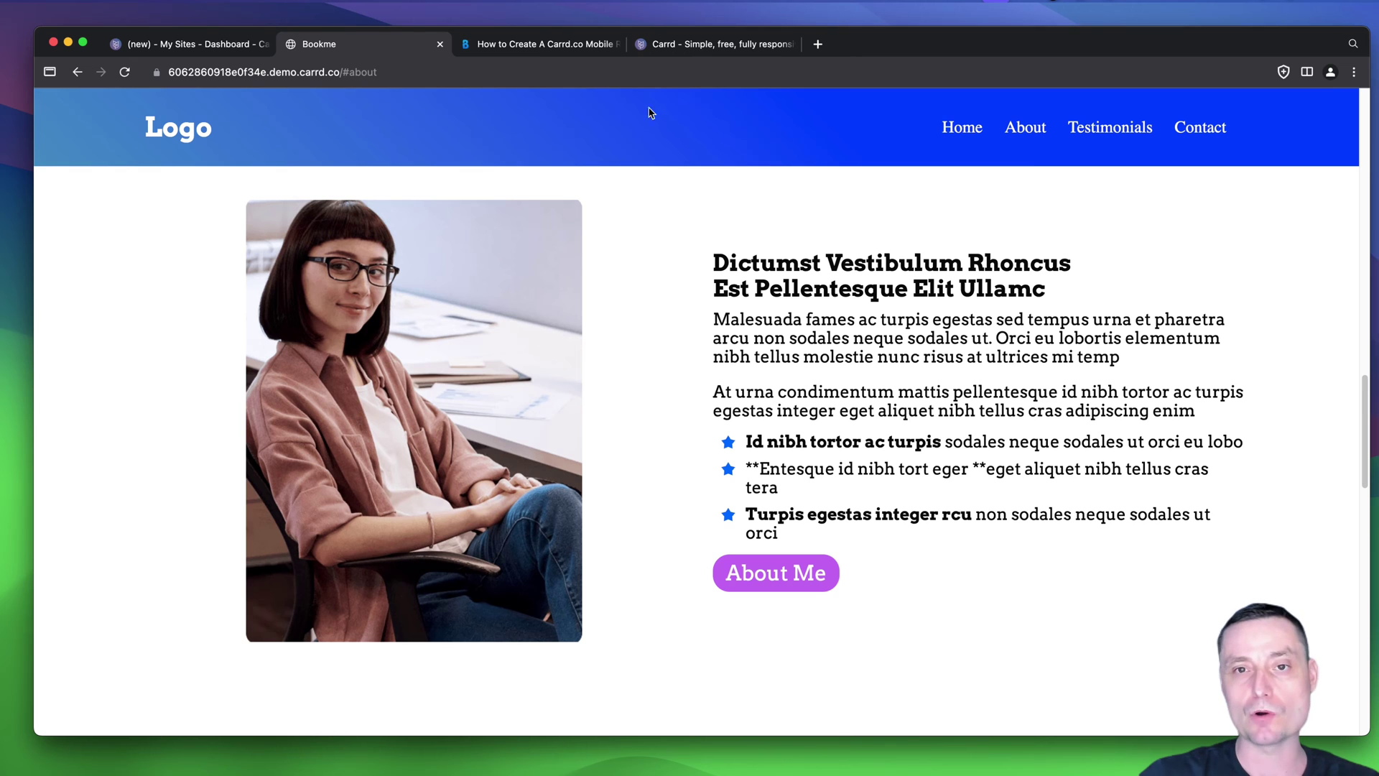
- Copy the complete navbar code block, from the opening style tag to the closing nav tag, from the Bit Doze article
click(528, 47)
scroll(703, 271, up, 10)
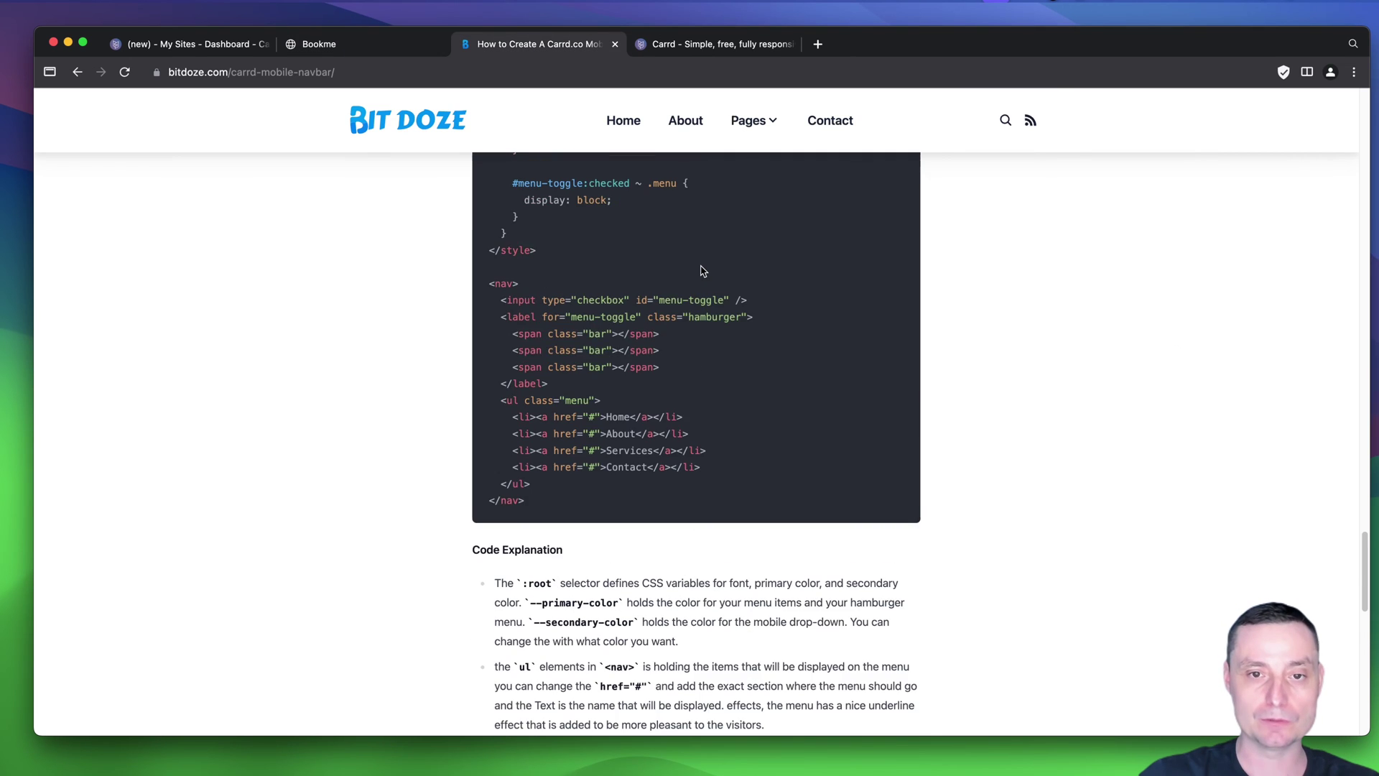
scroll(703, 271, up, 15)
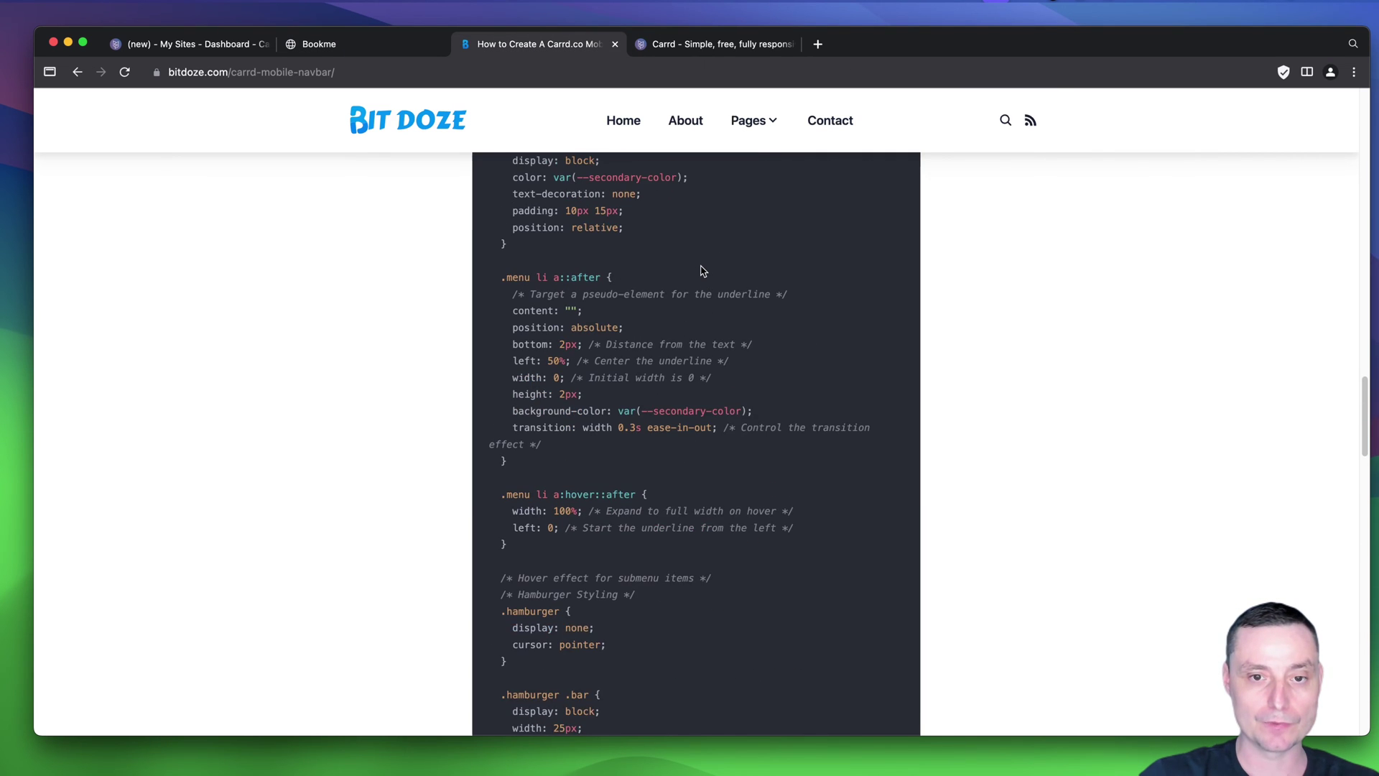
scroll(702, 271, up, 5)
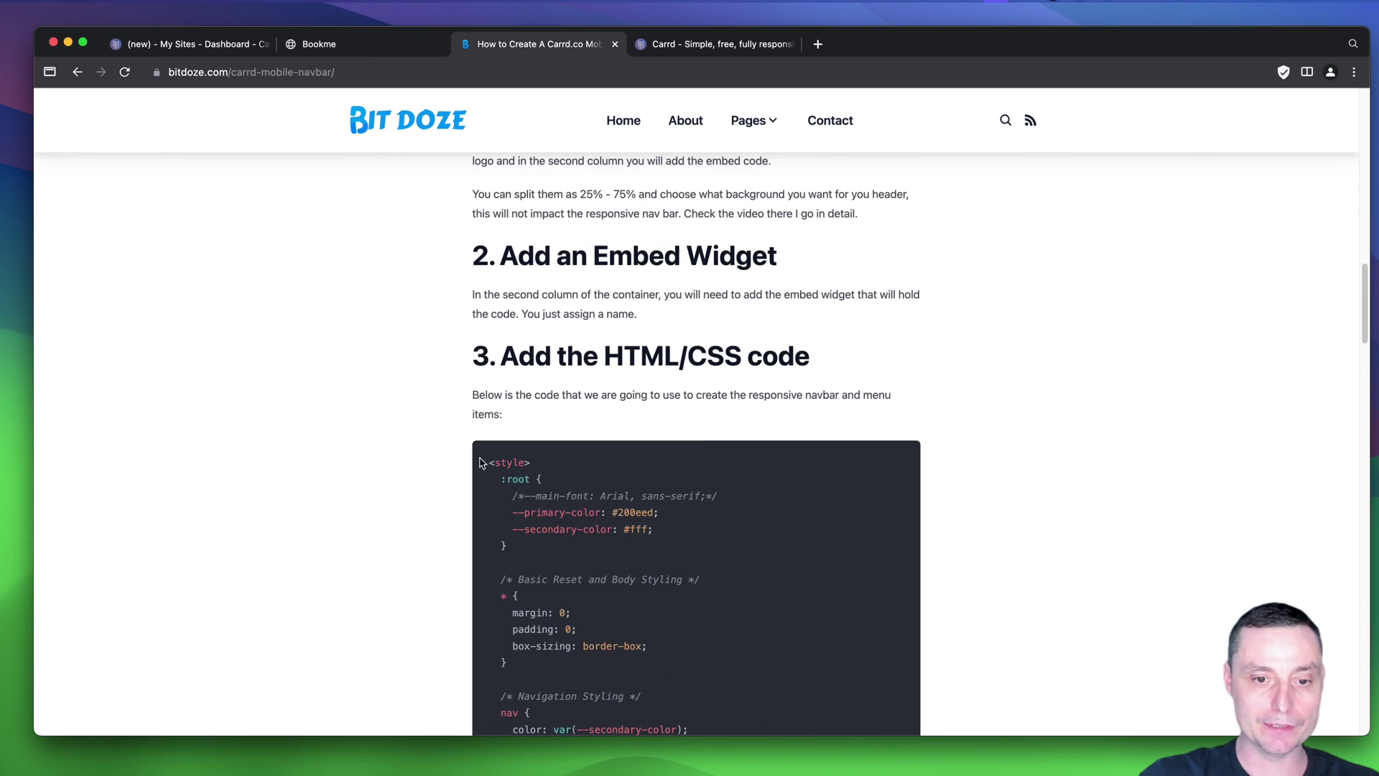
drag(489, 461, 576, 480)
scroll(560, 496, down, 15)
scroll(576, 479, down, 15)
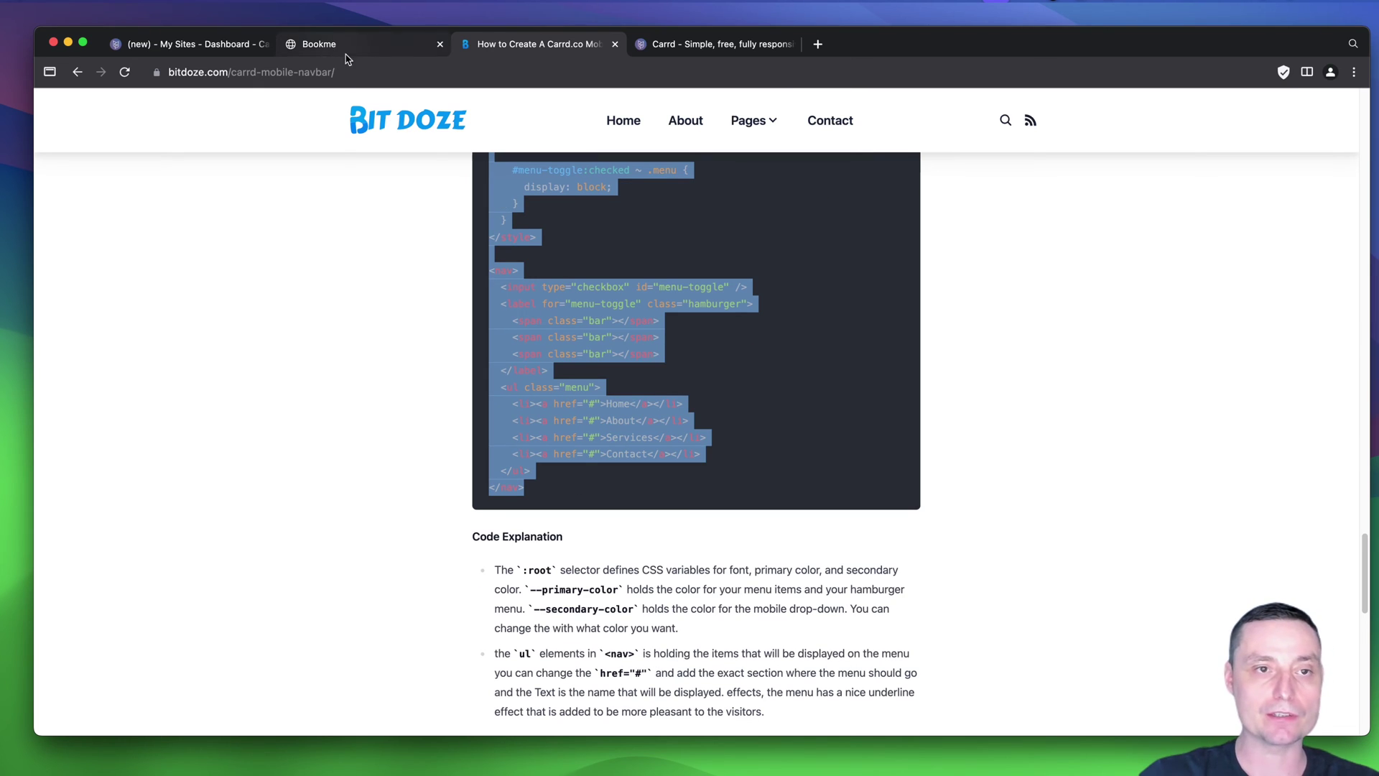
- Return to the Carrd editor, paste the copied navbar code into the menu embed and apply it
click(209, 45)
click(142, 564)
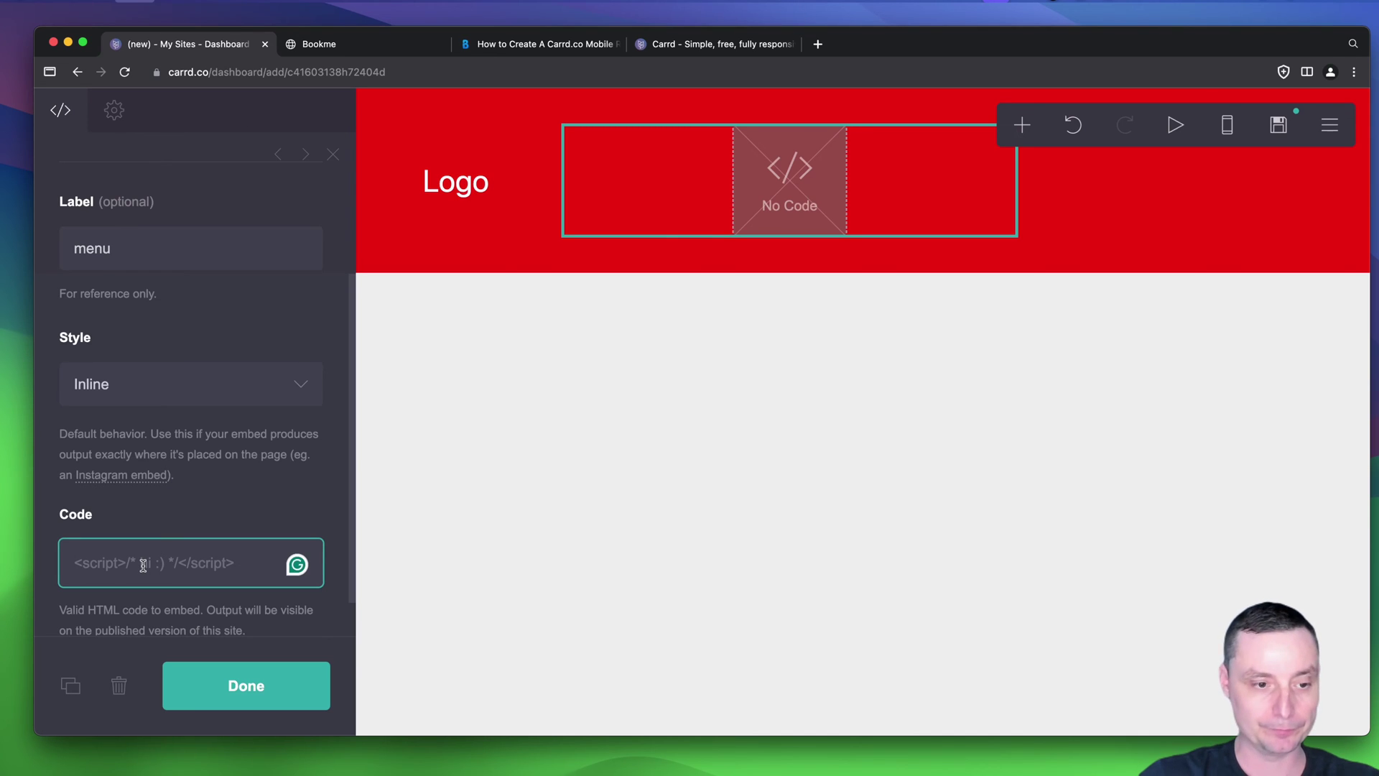
key(cmd+v)
scroll(143, 565, down, 3)
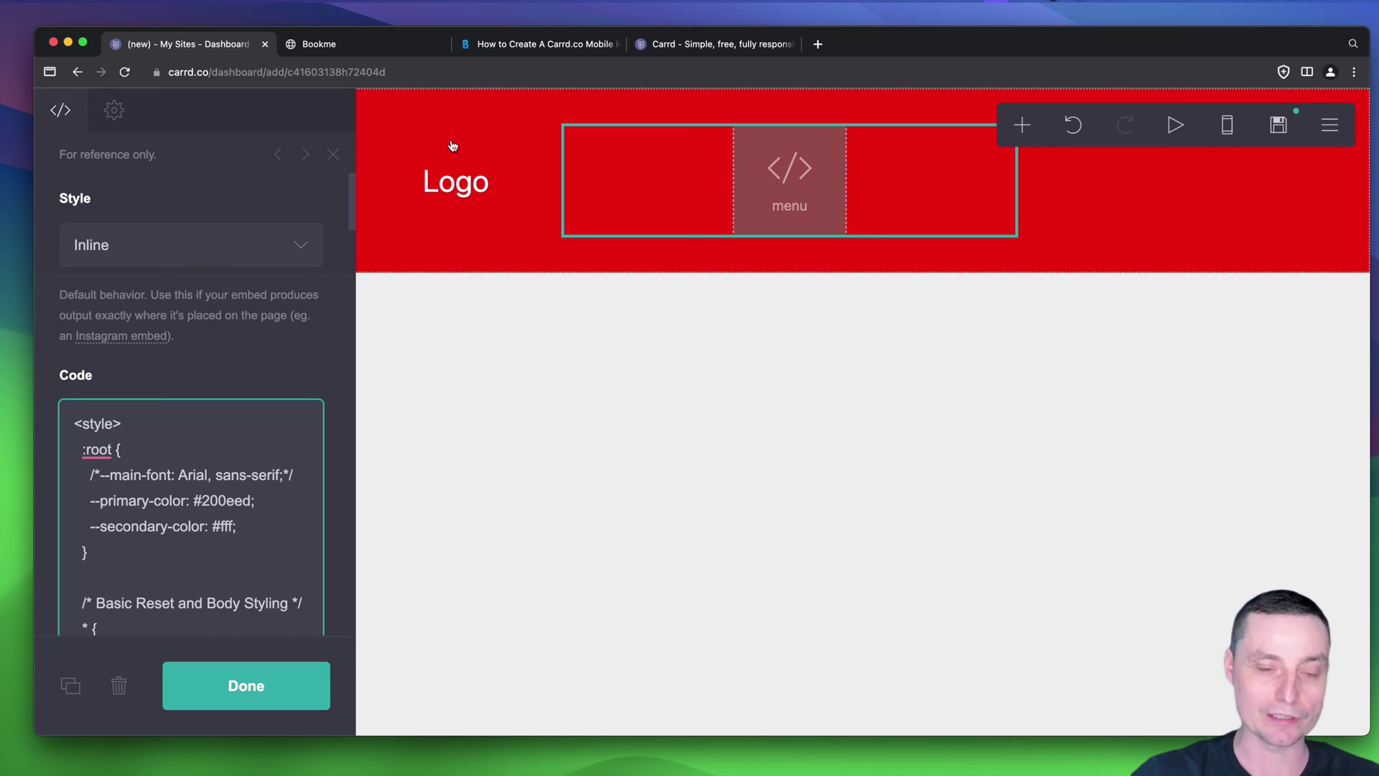
click(229, 689)
- Open the site's publish settings and enter "menu test" as both title and description
click(1280, 119)
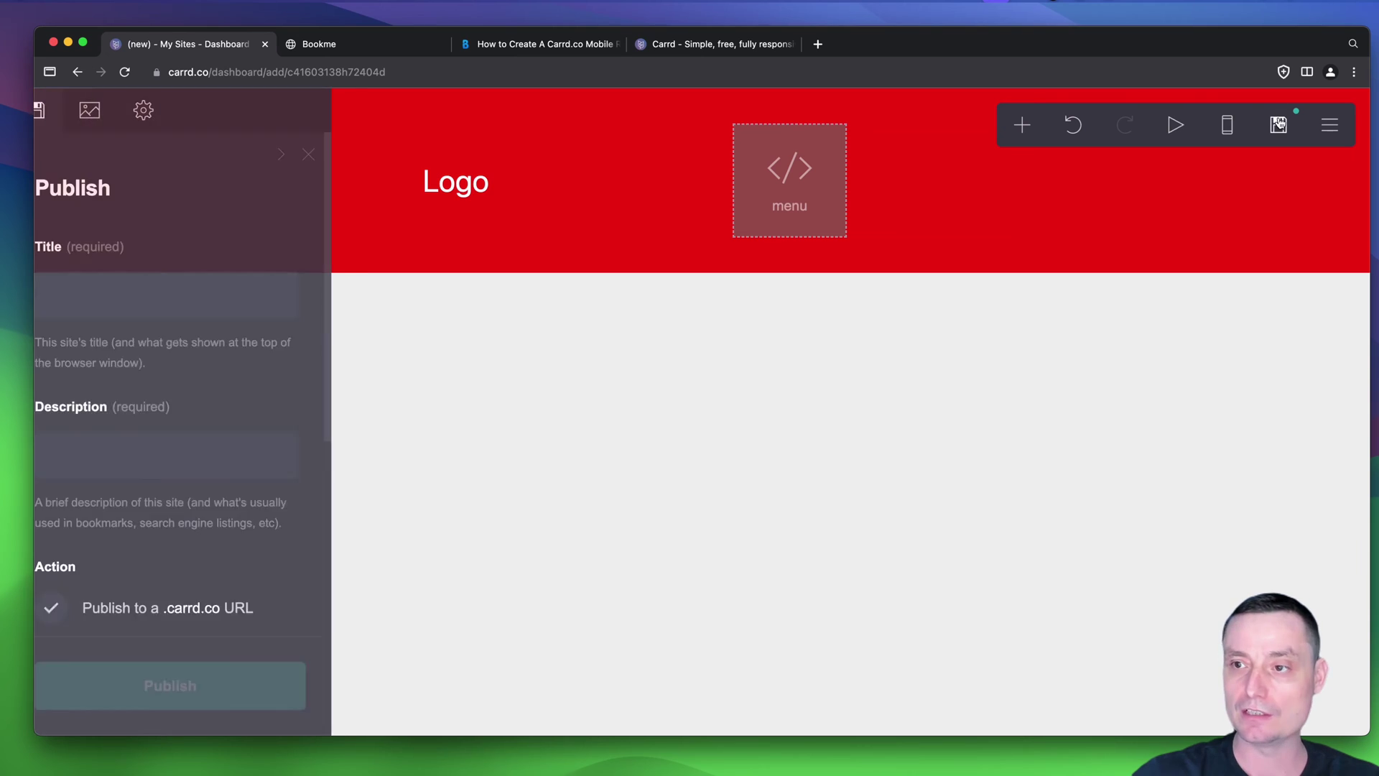
click(130, 297)
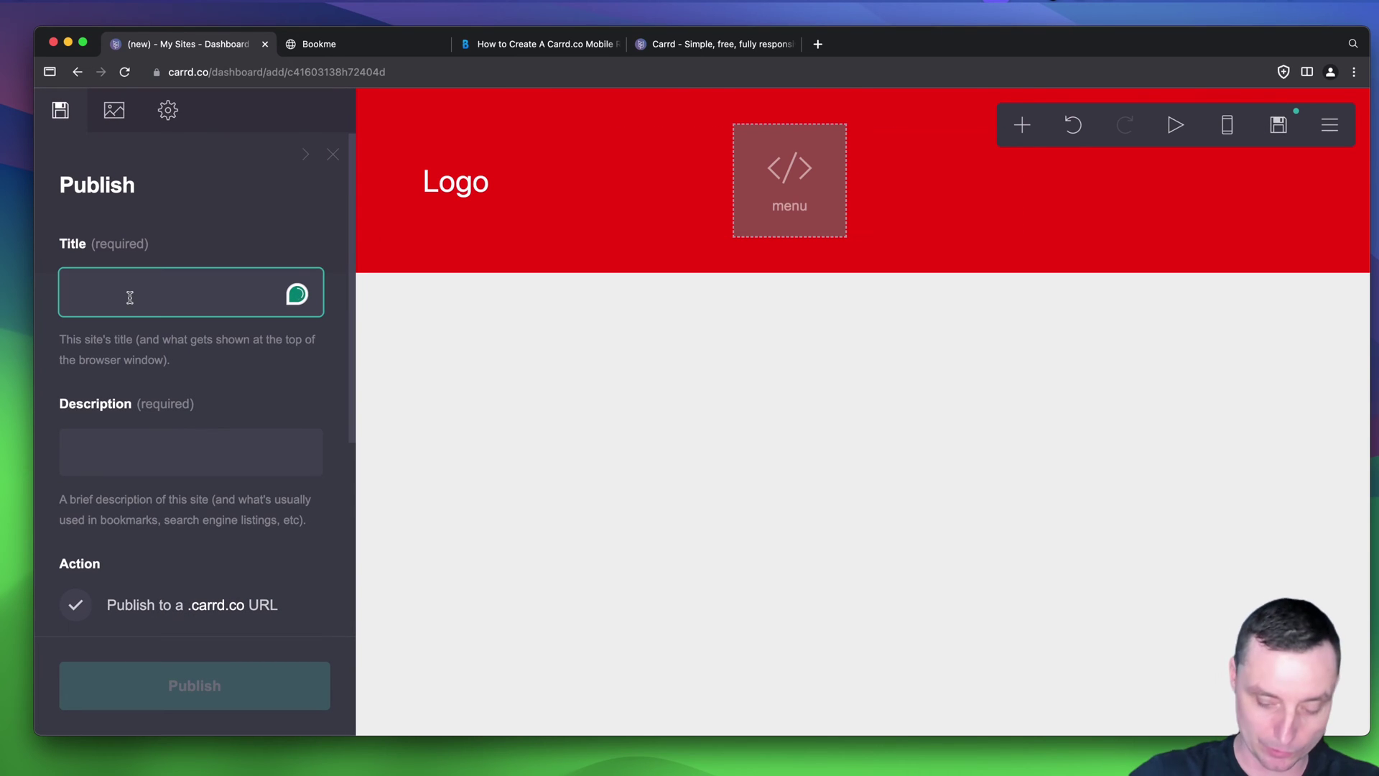
text(menu tes)
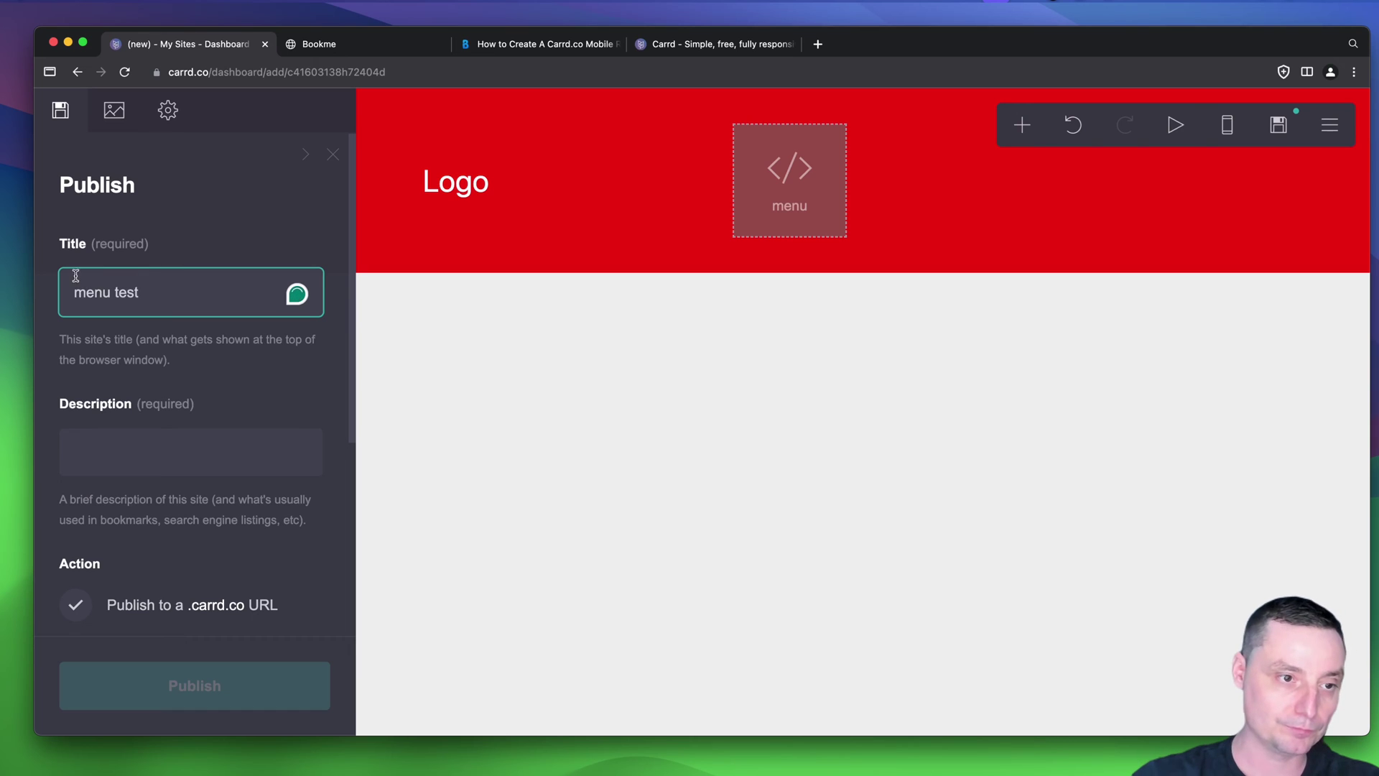
text(t)
key(super+a)
key(super+c)
click(133, 446)
key(super+v)
- Publish the site to the carrd.co URL menu-test-dr and view the published page
scroll(134, 445, down, 5)
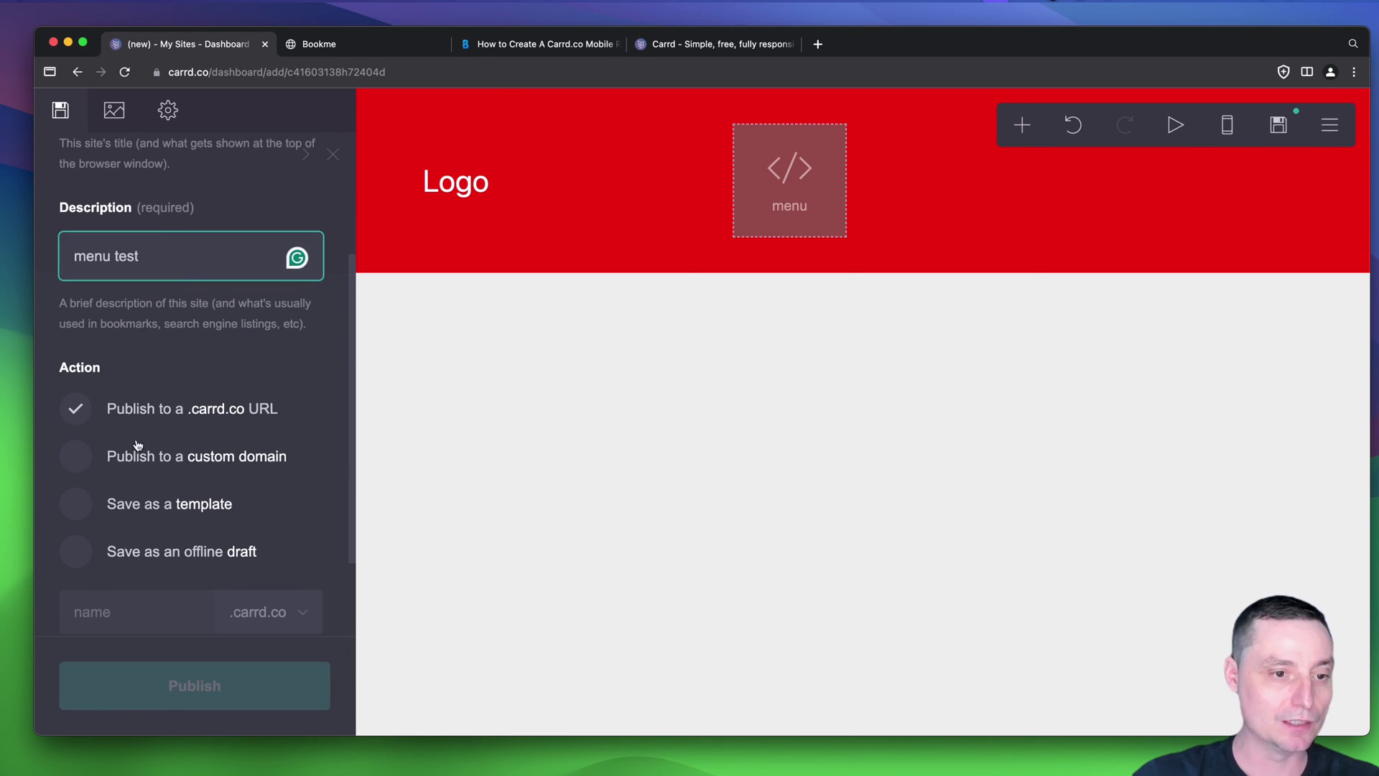
scroll(209, 402, down, 2)
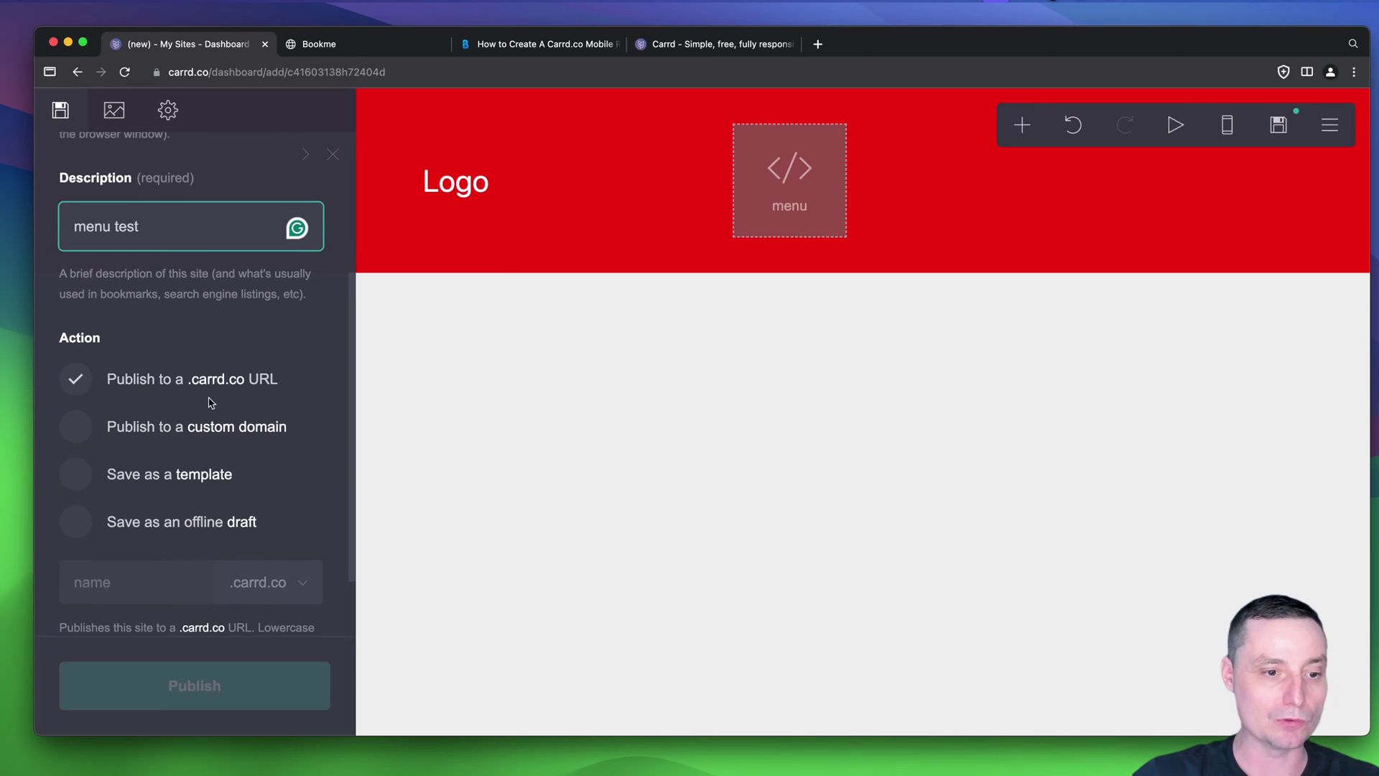
scroll(209, 402, down, 2)
click(113, 502)
text(menu-te)
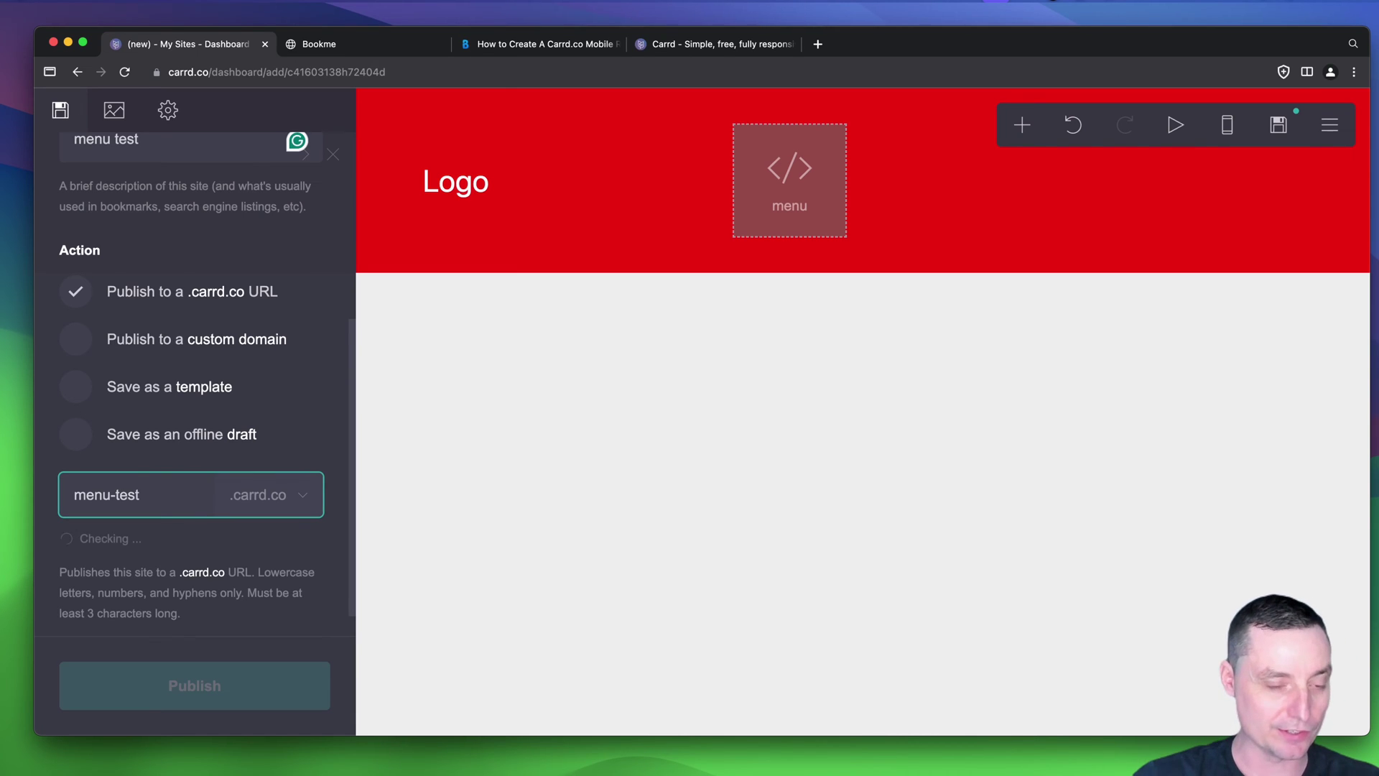
text(st-dr)
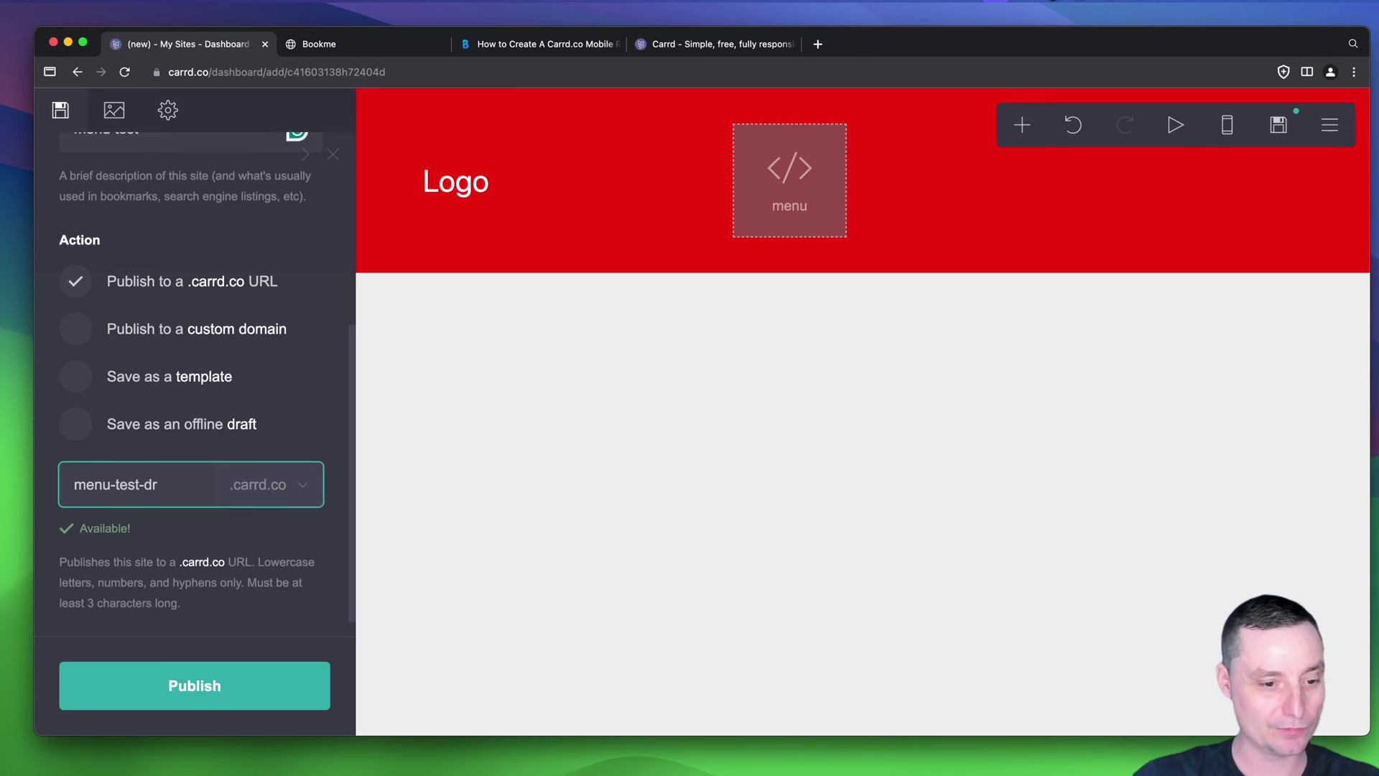
scroll(205, 574, down, 1)
click(206, 686)
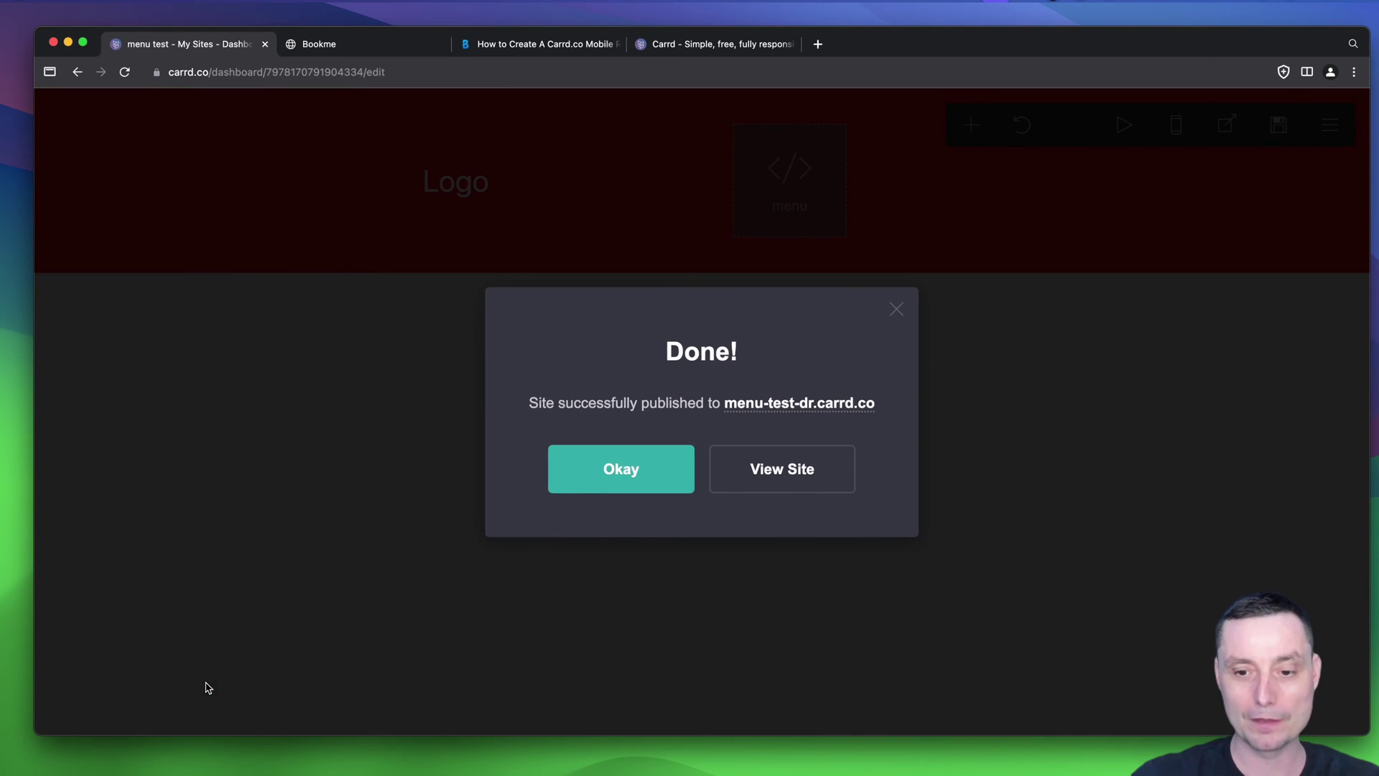
click(772, 485)
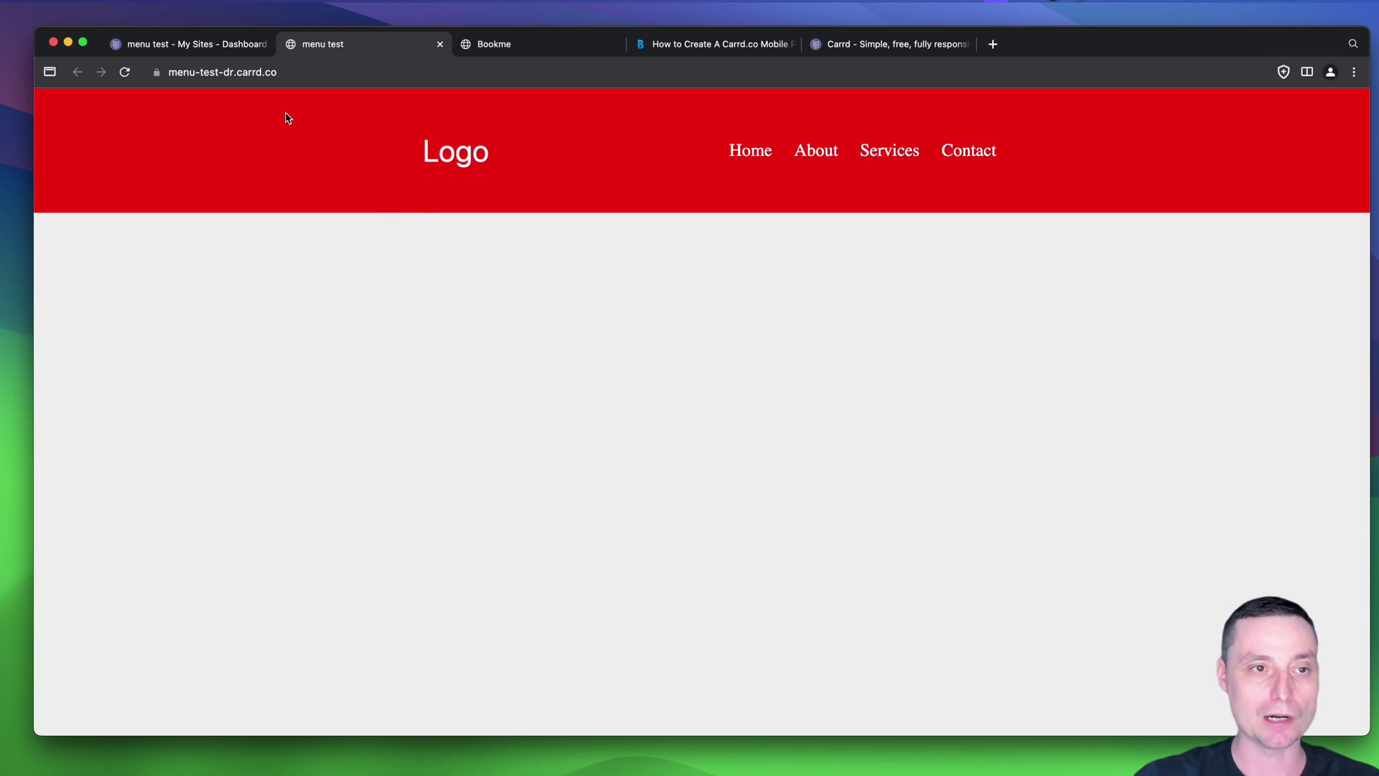
- Return to the Carrd editor and reduce the navbar container's vertical padding to Auto
click(165, 45)
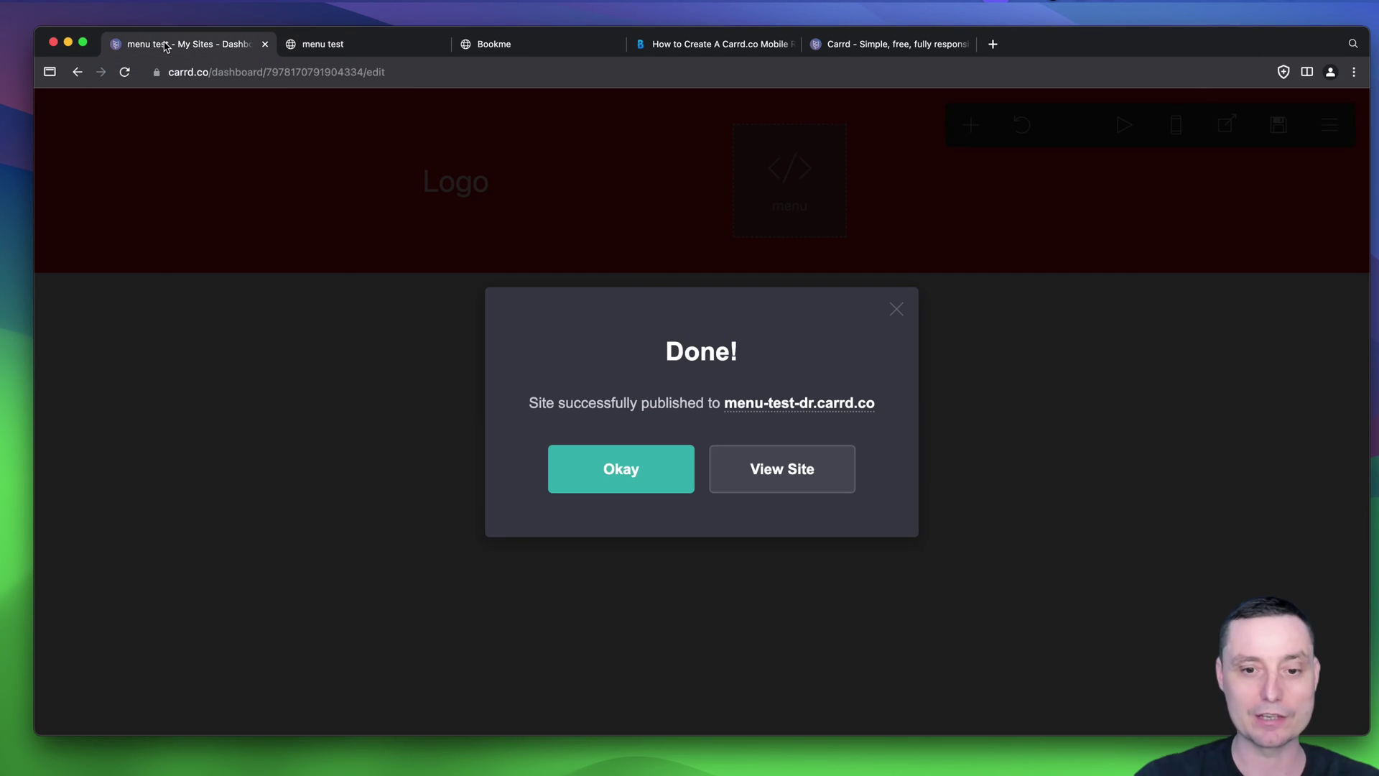
click(628, 461)
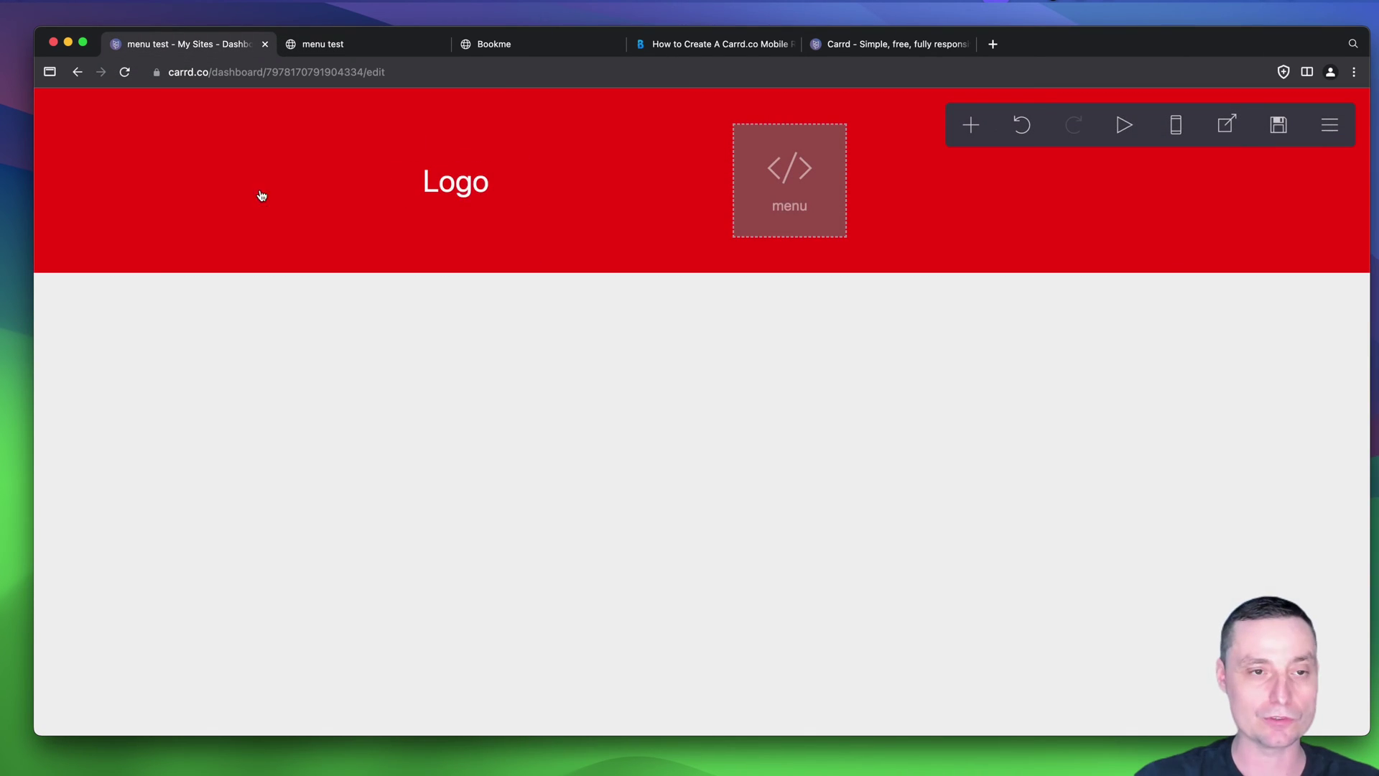
click(206, 143)
scroll(166, 216, up, 2)
drag(91, 241, 49, 244)
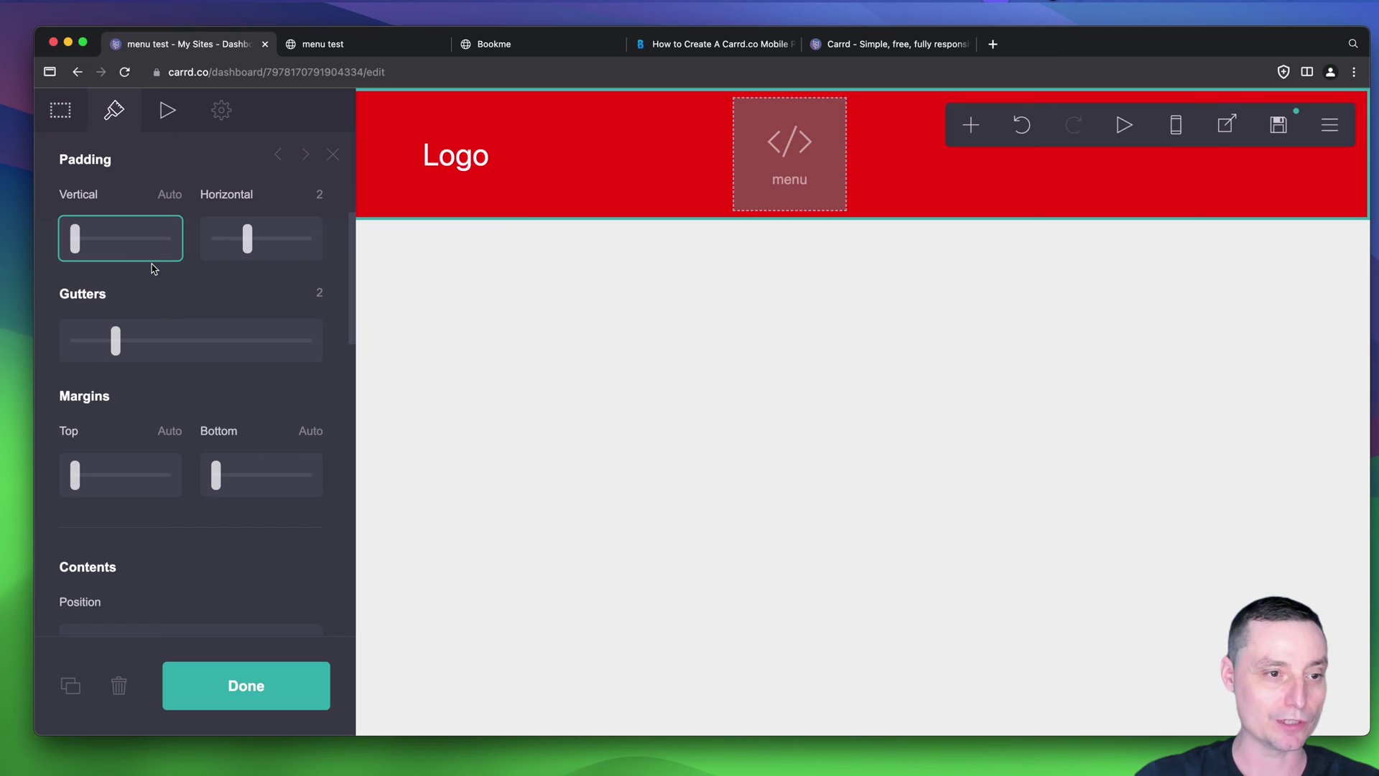
- Set the navbar container's horizontal padding to 1, keeping its top margin at Auto
click(74, 478)
drag(247, 237, 234, 237)
scroll(226, 245, up, 4)
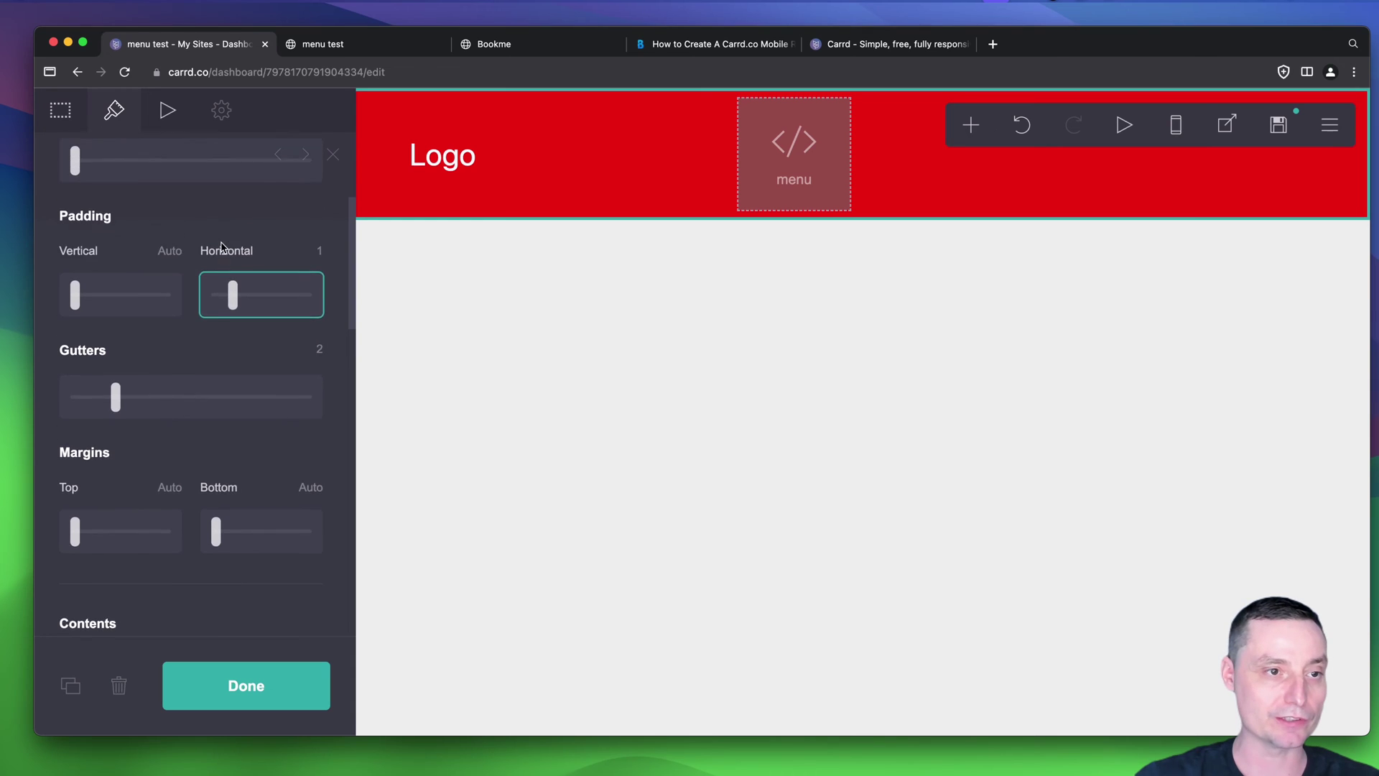
scroll(221, 247, up, 3)
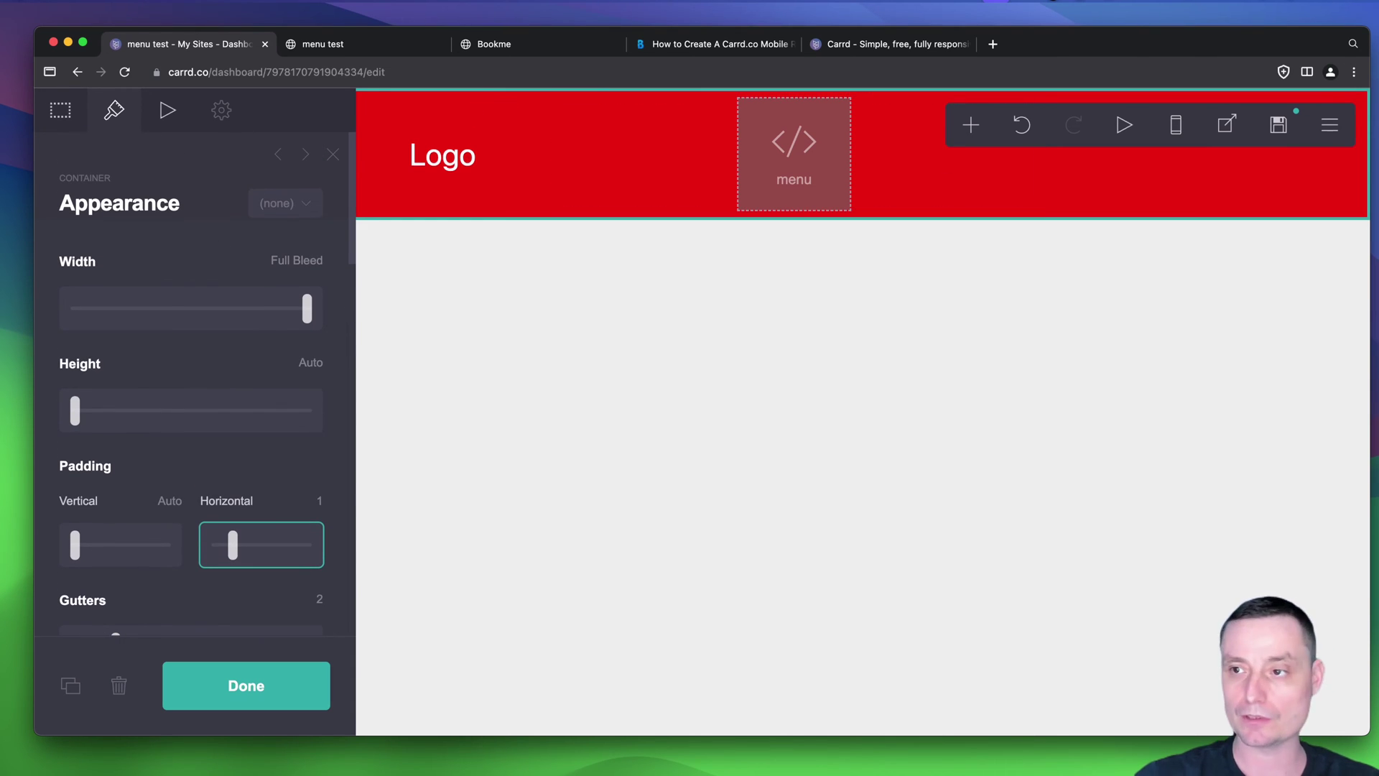
- Open the page settings and reduce the page's vertical padding to 0
click(1330, 127)
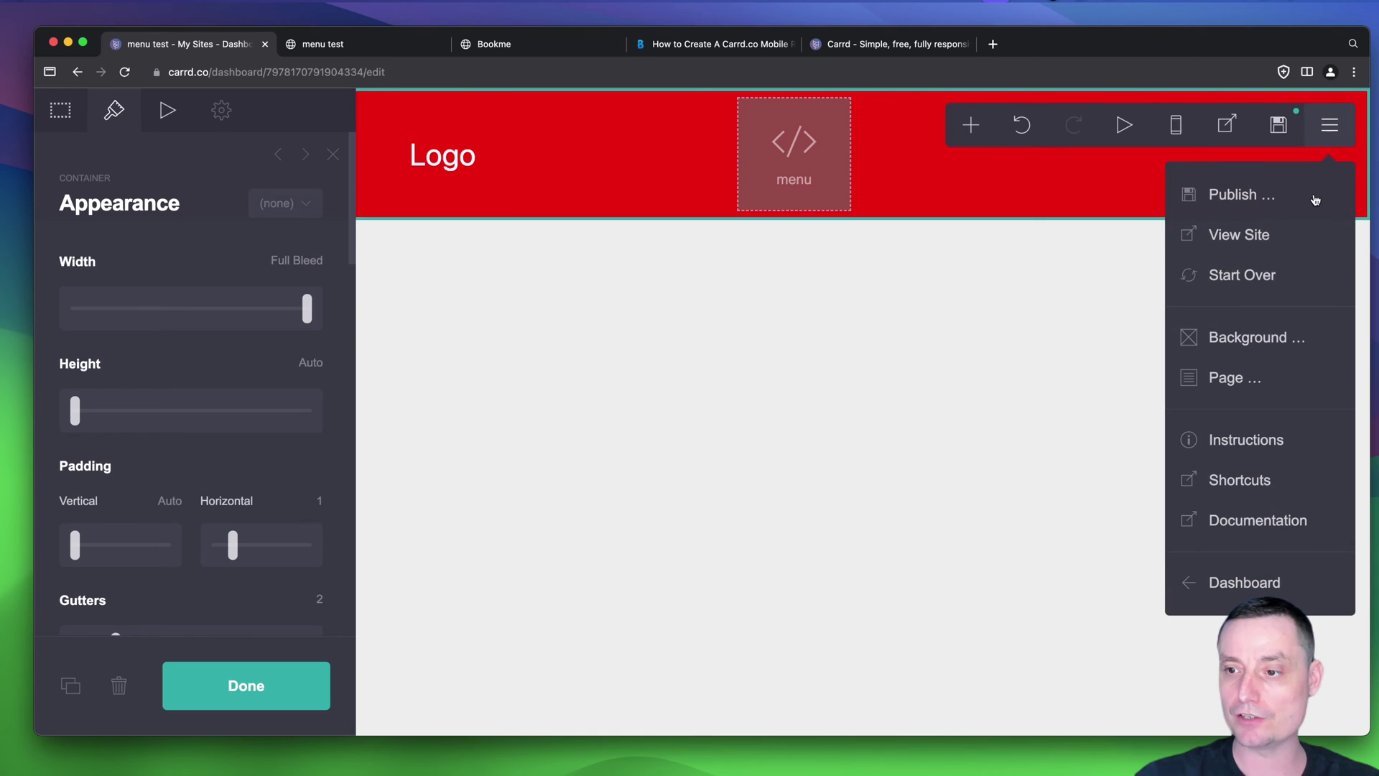
click(1229, 378)
scroll(247, 306, down, 2)
mouse_move(132, 500)
mouse_down()
mouse_move(113, 500)
mouse_move(133, 500)
mouse_up()
scroll(176, 449, down, 2)
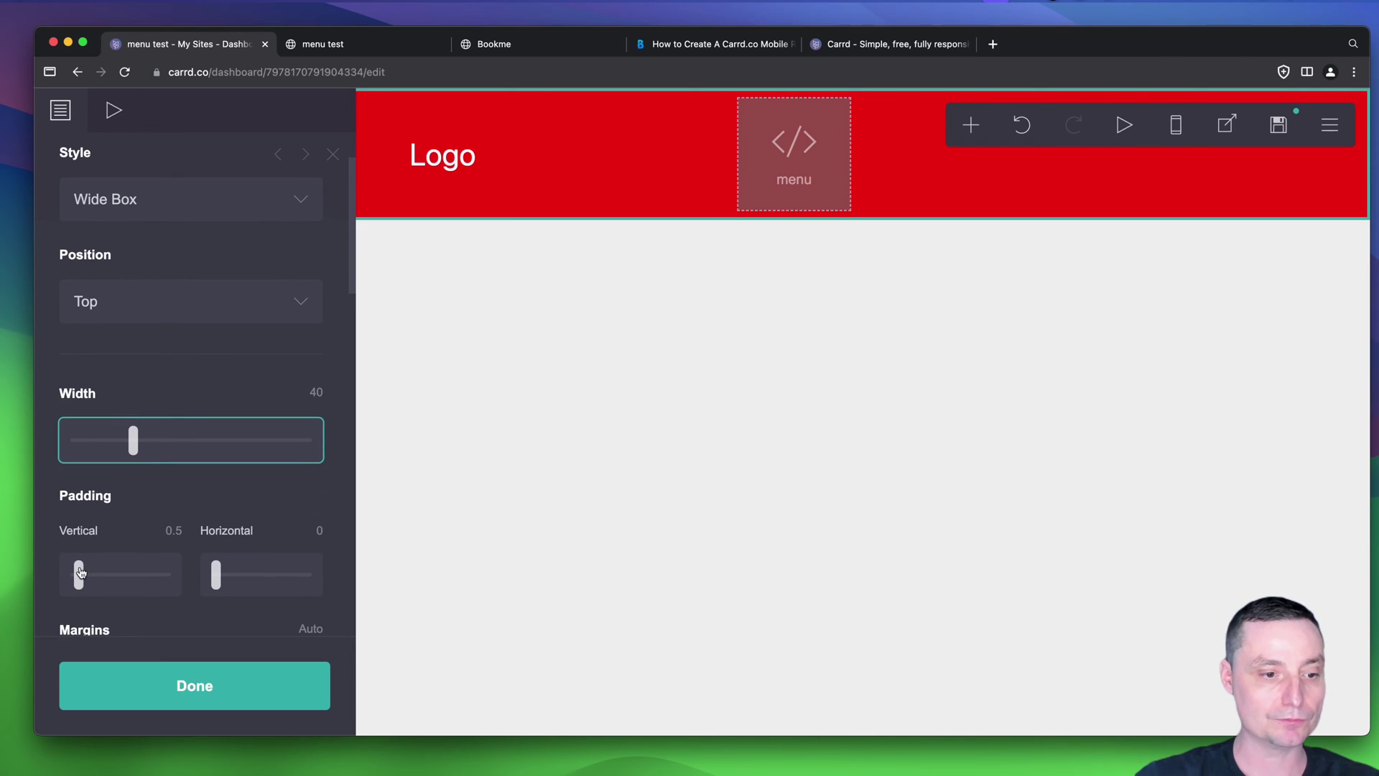
drag(81, 572, 59, 572)
scroll(169, 422, down, 5)
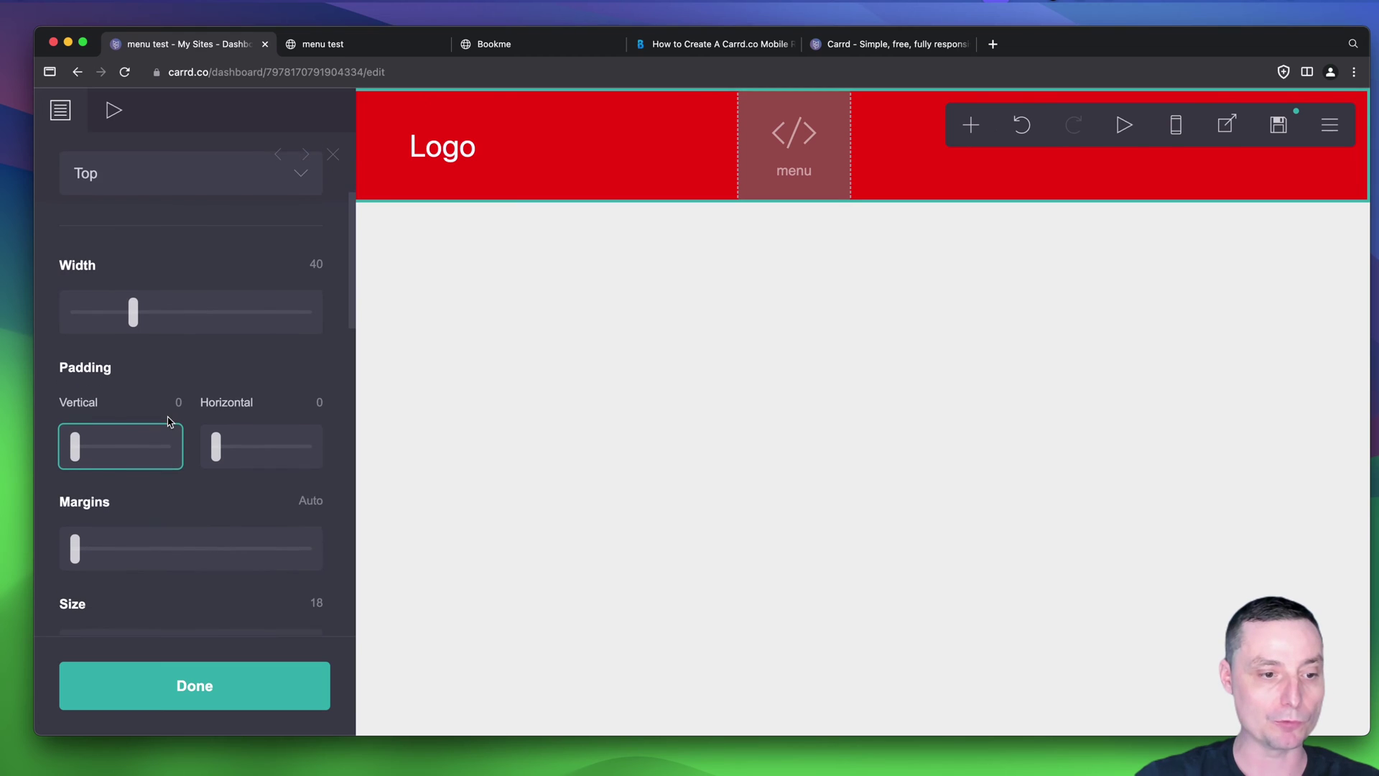
- Set the page's base element size to 16 and close the page settings
scroll(170, 421, down, 3)
scroll(170, 421, down, 1)
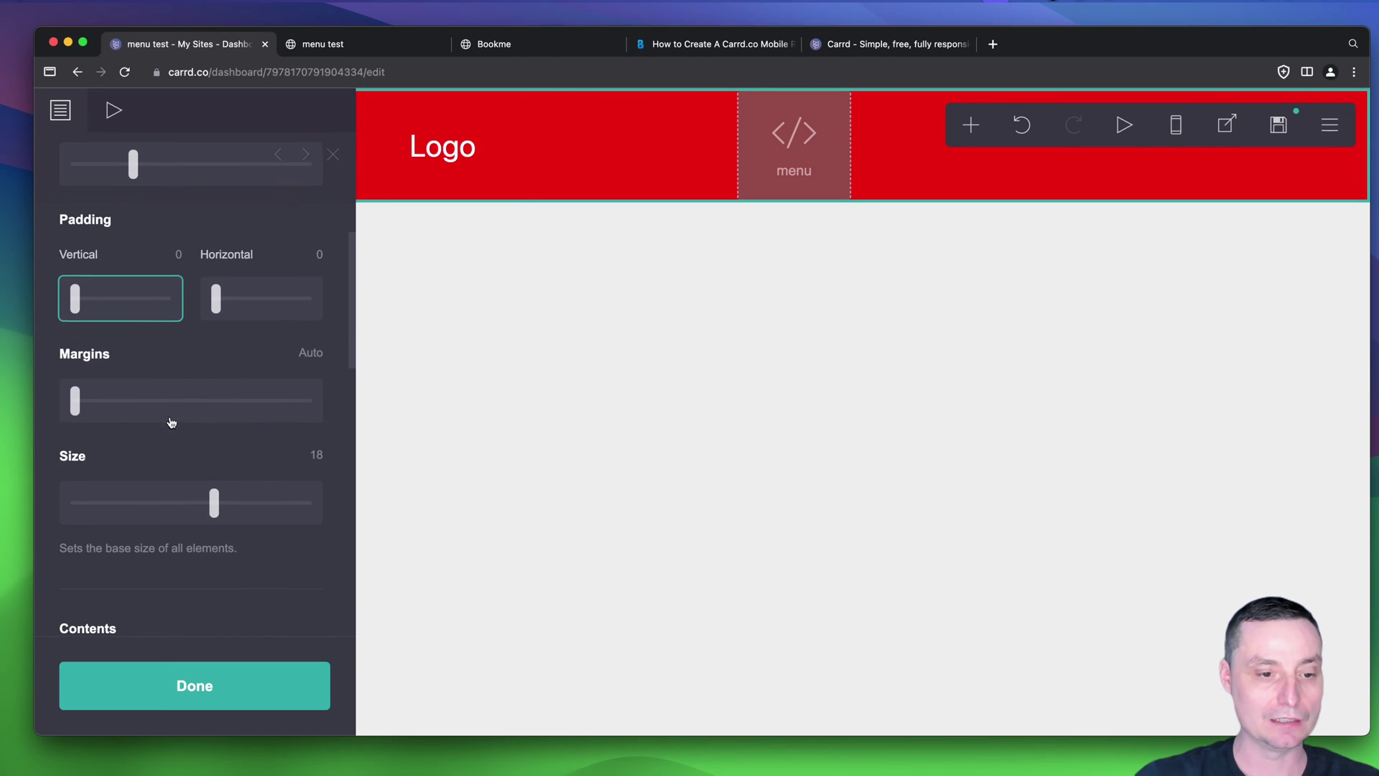
click(202, 507)
drag(202, 506, 187, 507)
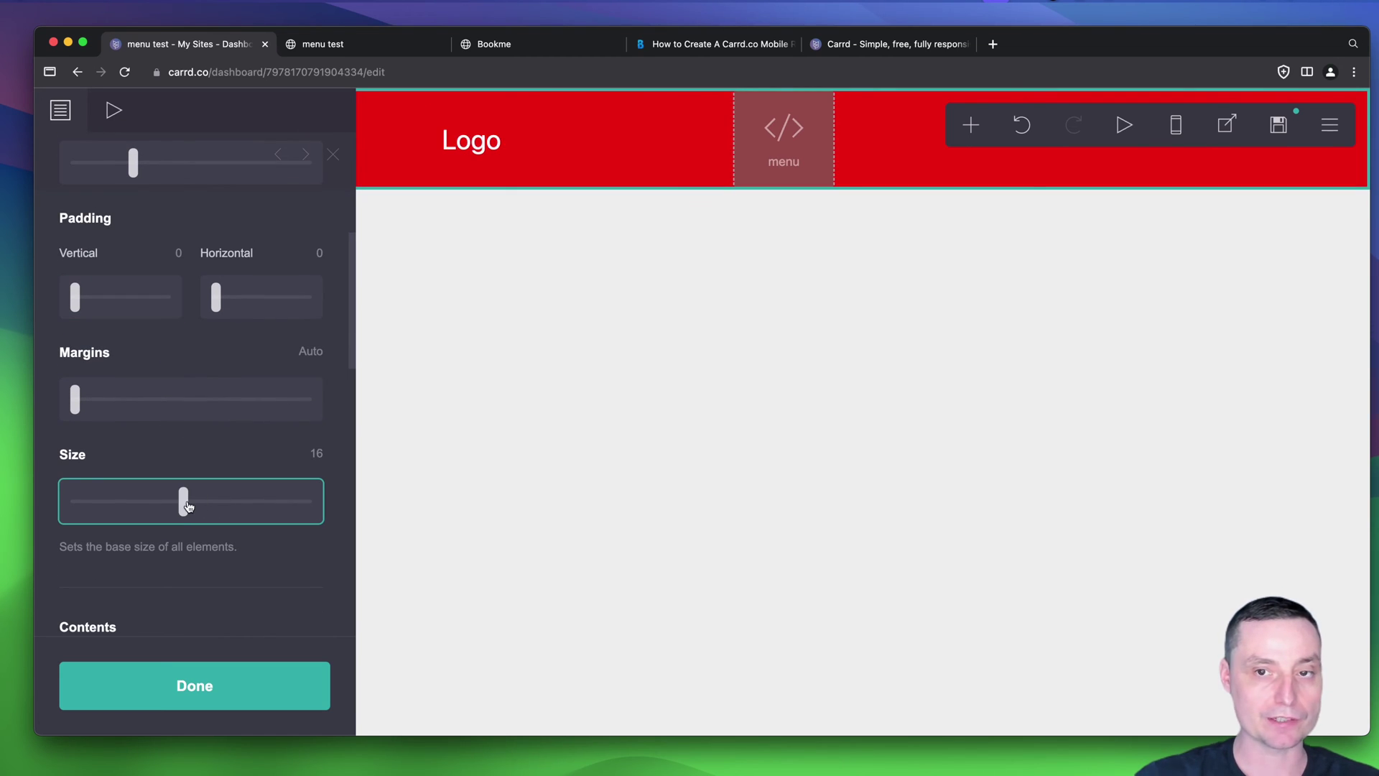
scroll(215, 503, up, 1)
scroll(231, 515, down, 2)
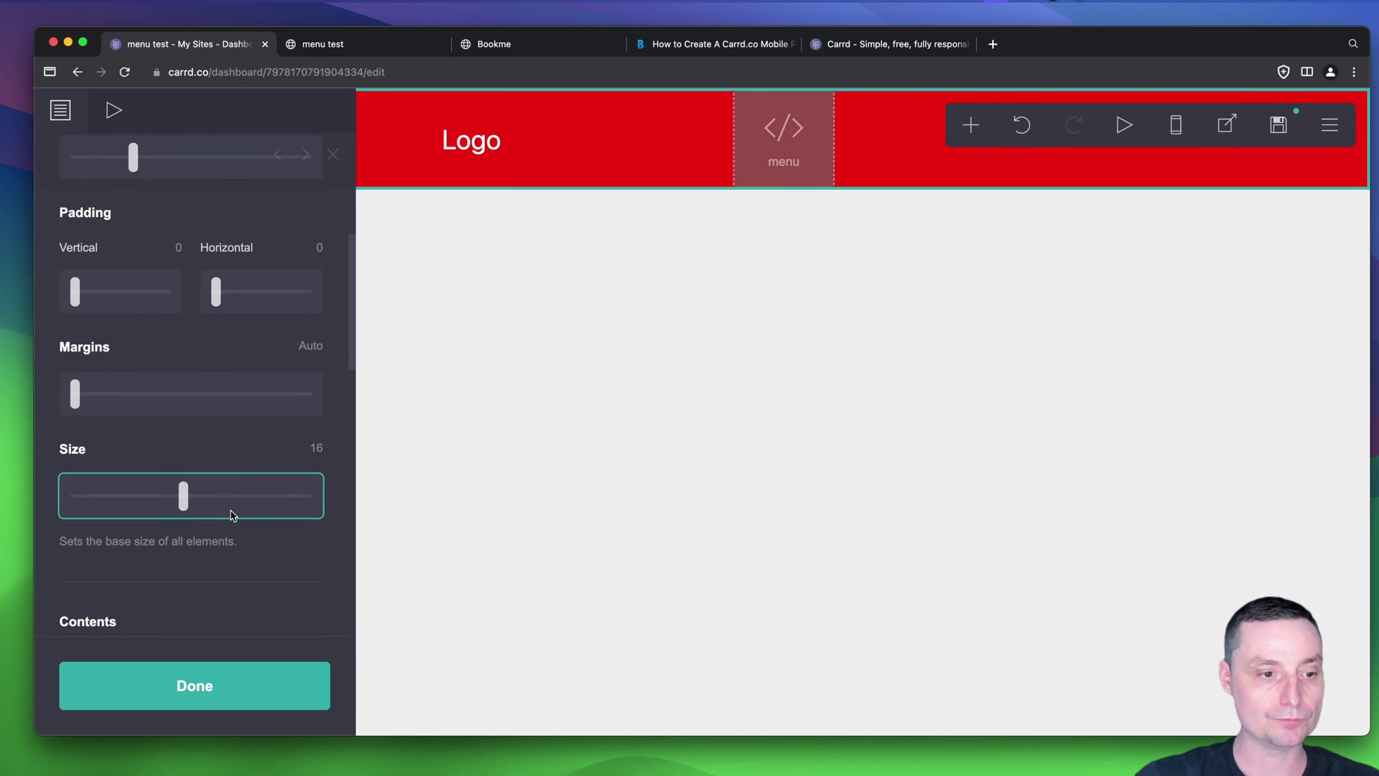
scroll(231, 515, down, 6)
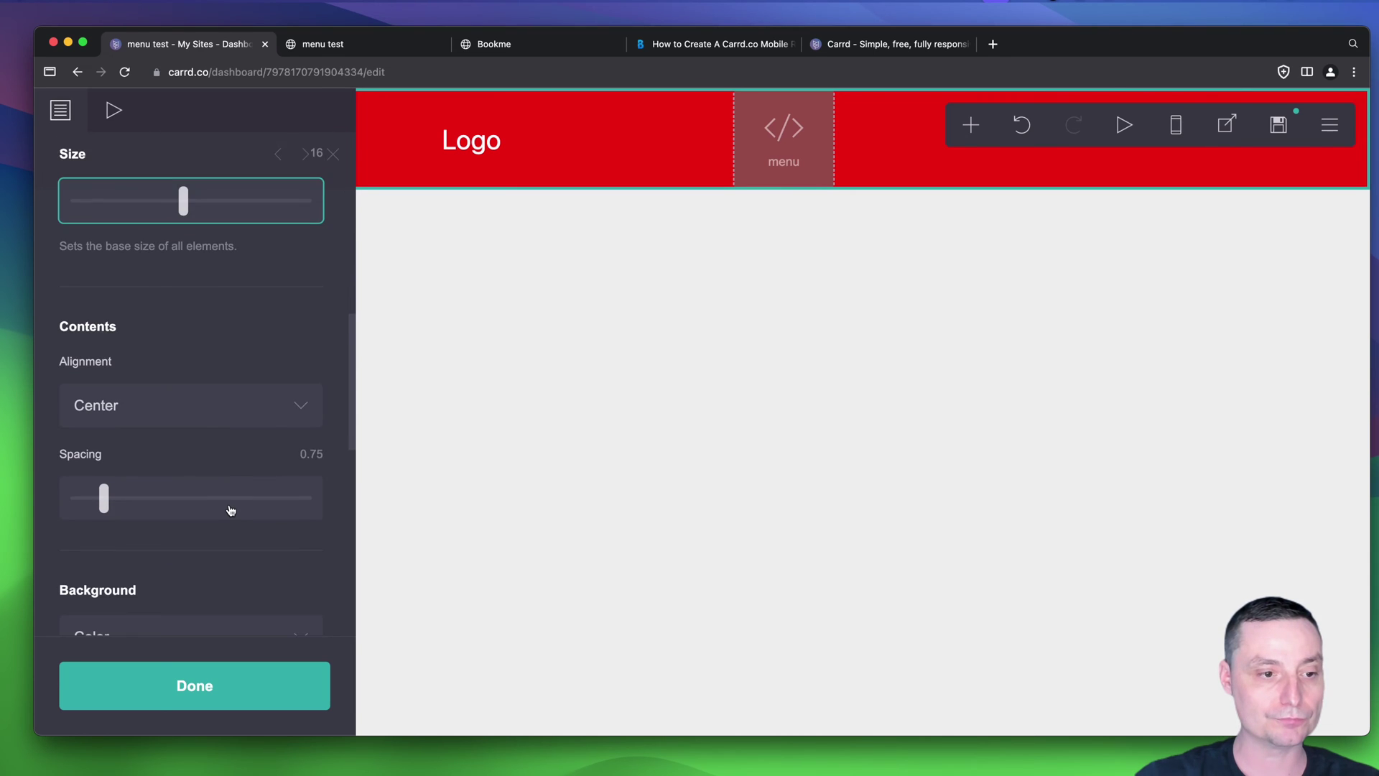
scroll(231, 510, down, 12)
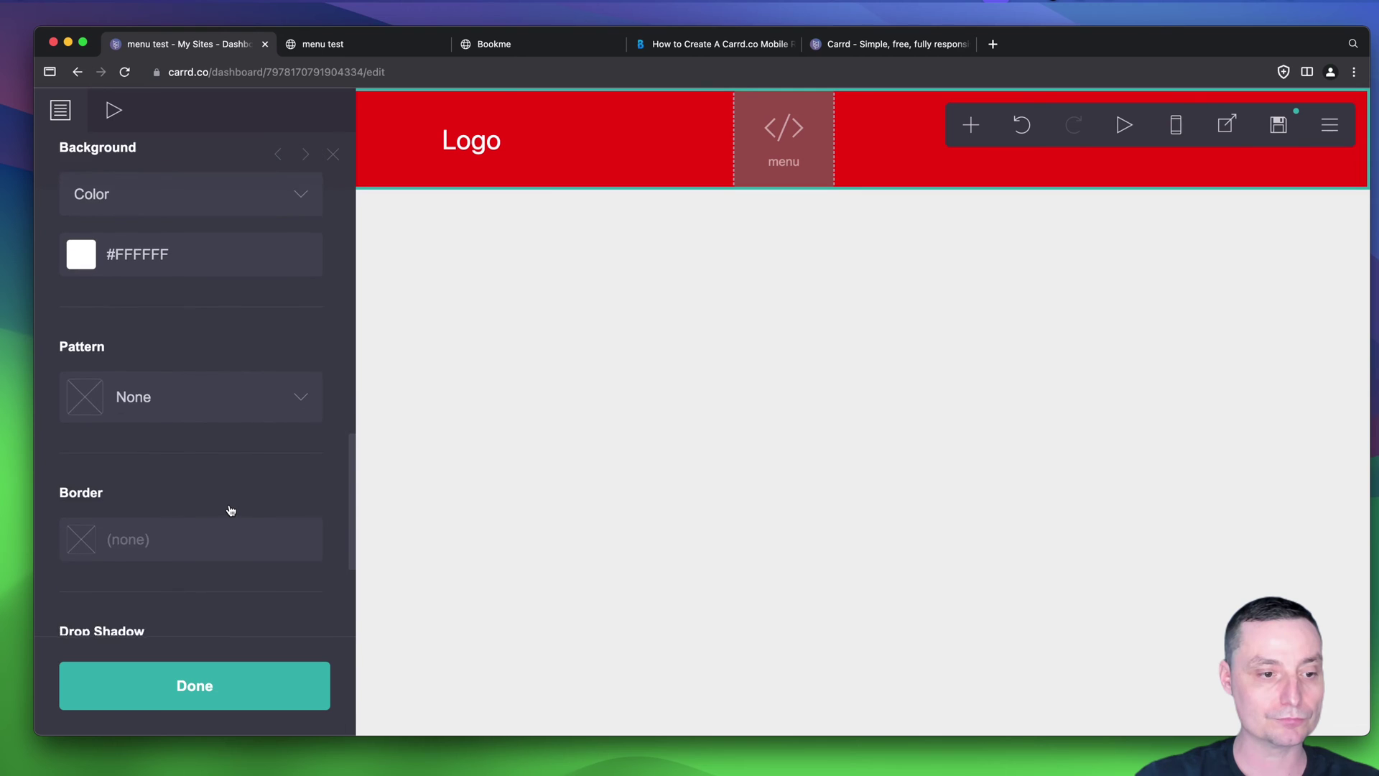
click(225, 689)
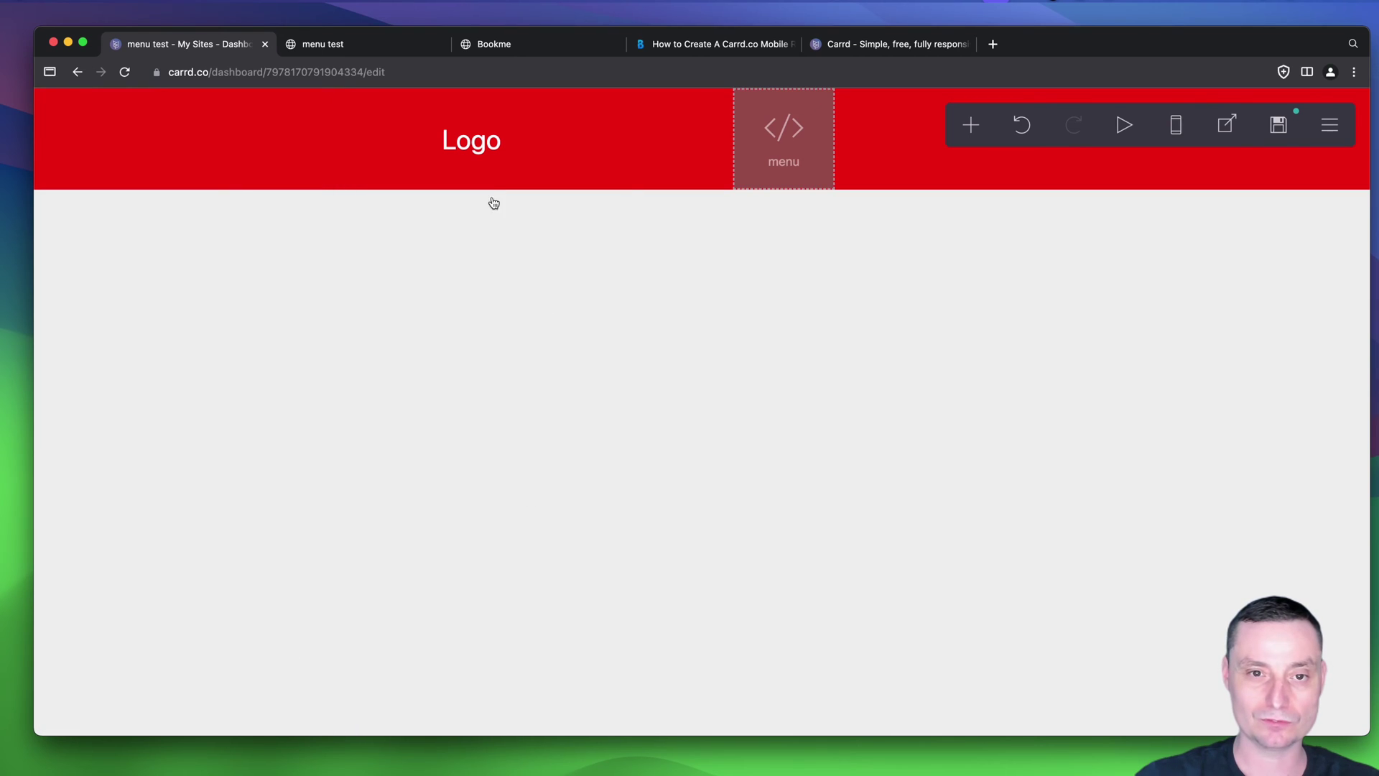
- Publish the changes to the menu-test-dr carrd.co URL and view the published site
click(1278, 128)
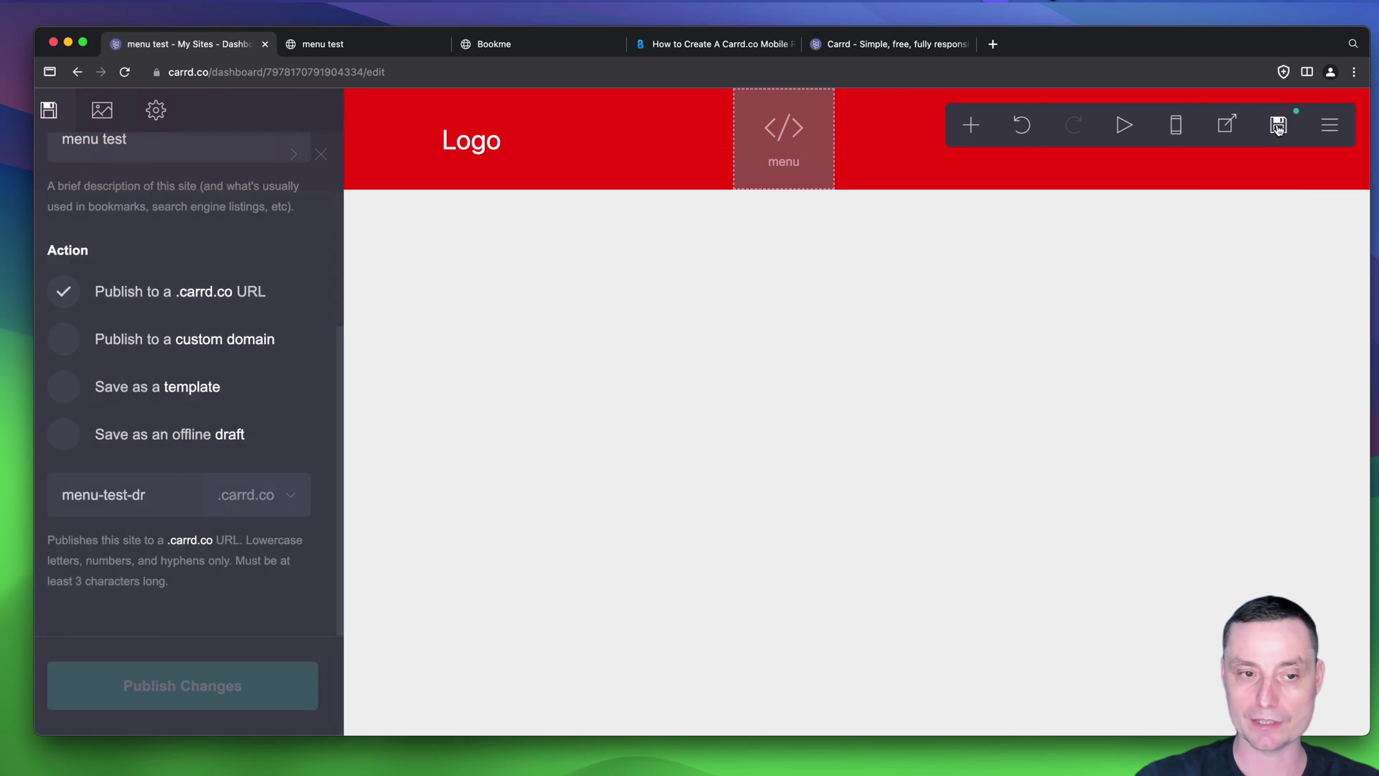
click(181, 682)
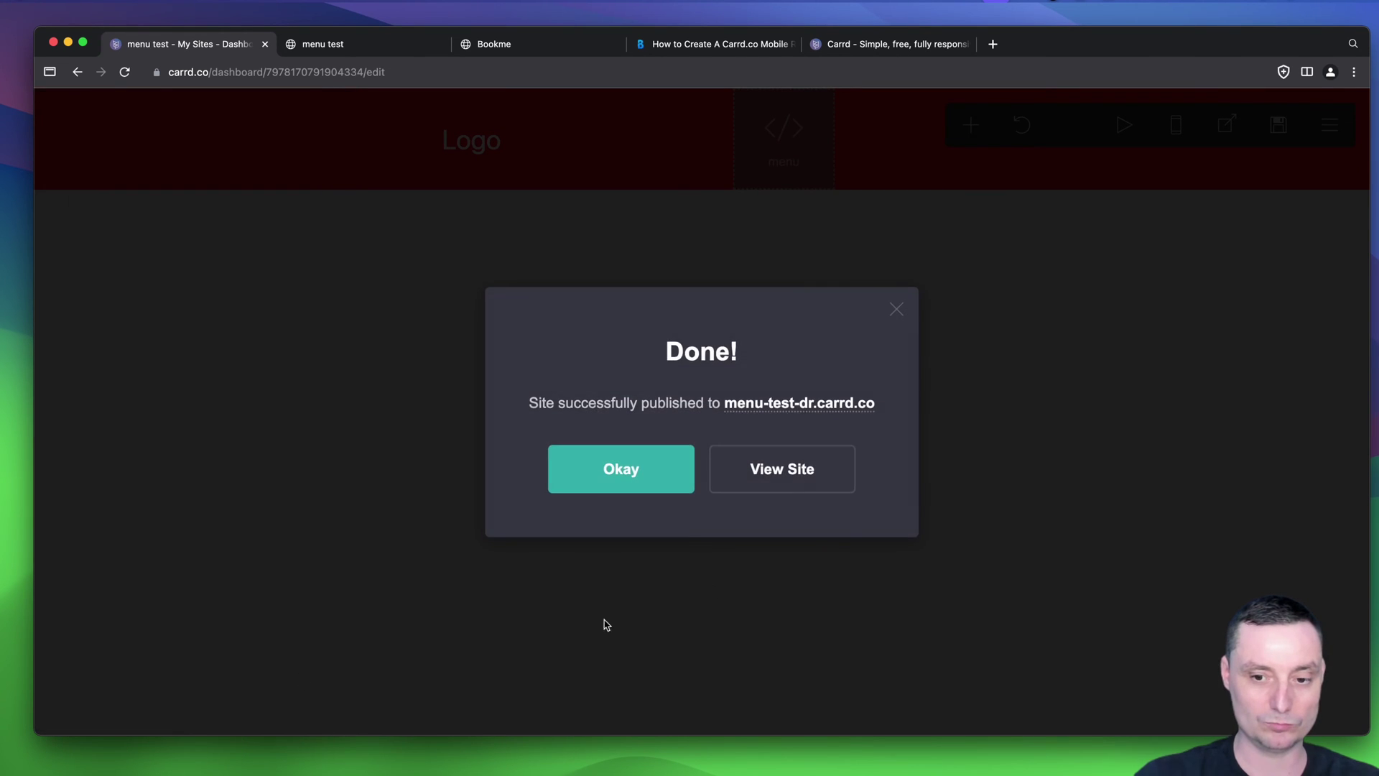
click(775, 468)
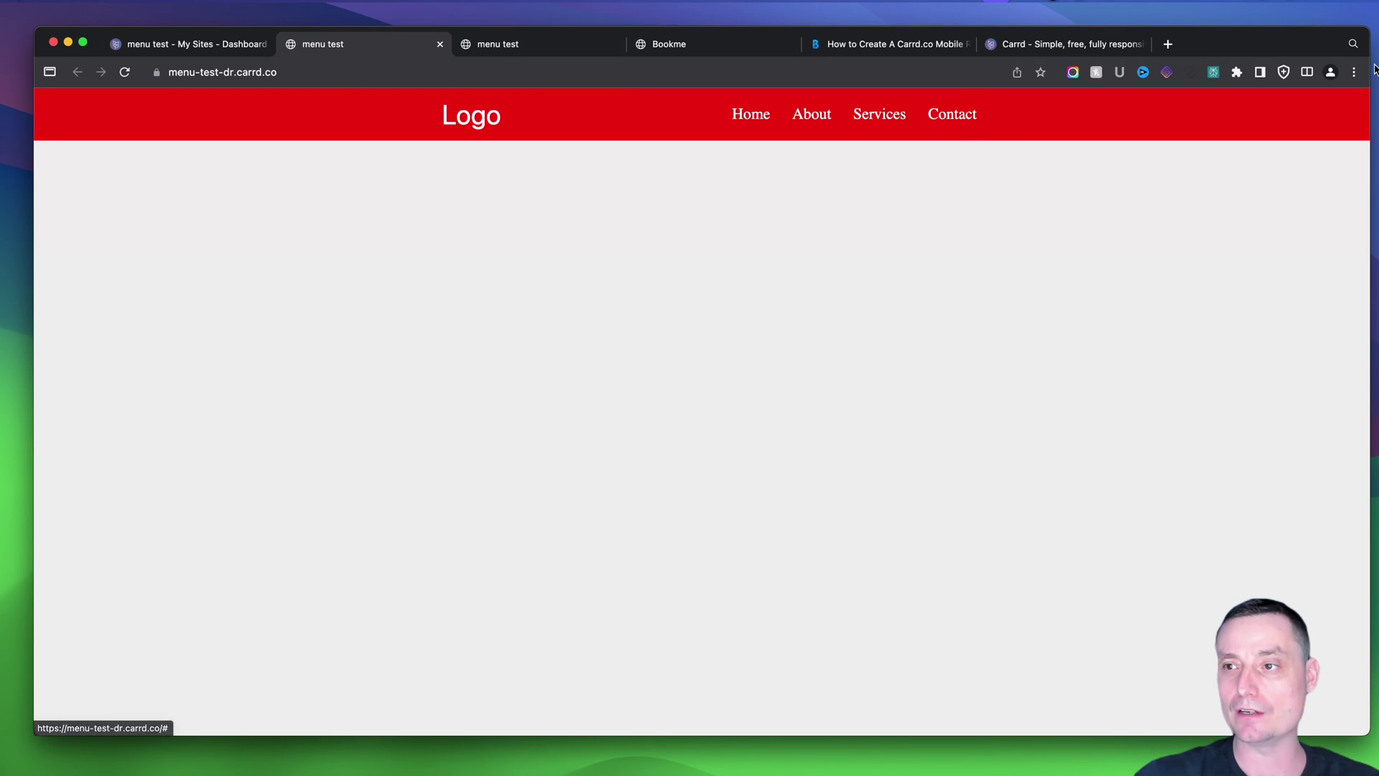
- Narrow the browser window to mobile width, test opening and closing the hamburger menu, and widen the window again
drag(1370, 57, 332, 54)
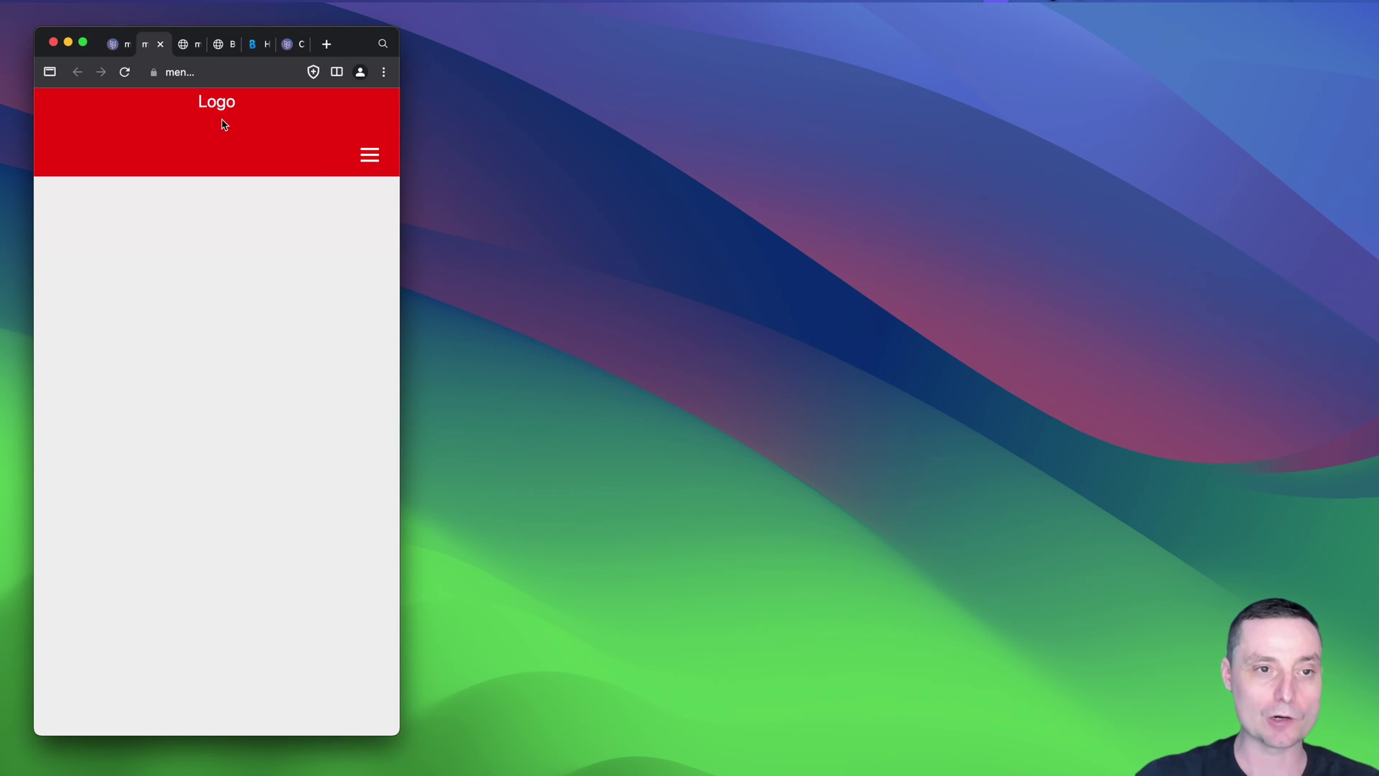
click(371, 157)
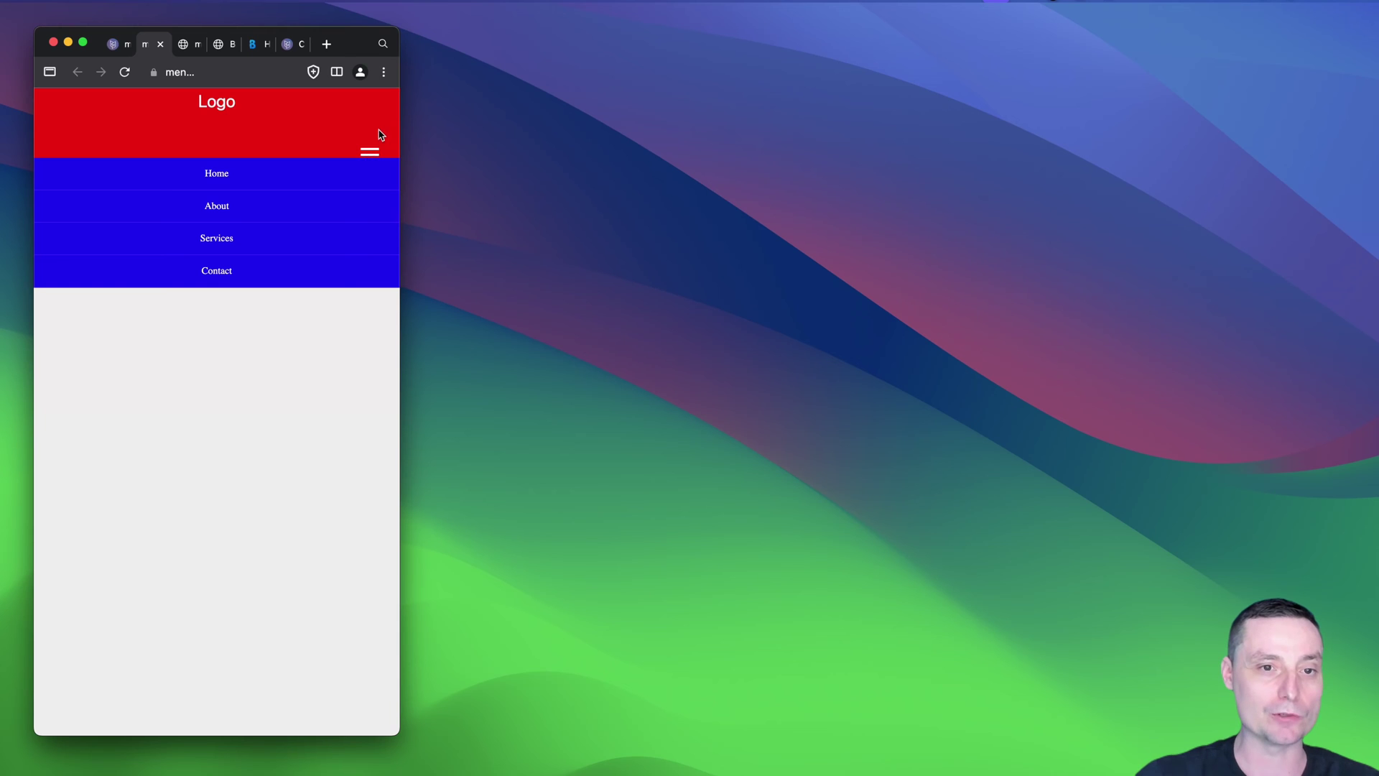
click(369, 154)
click(368, 155)
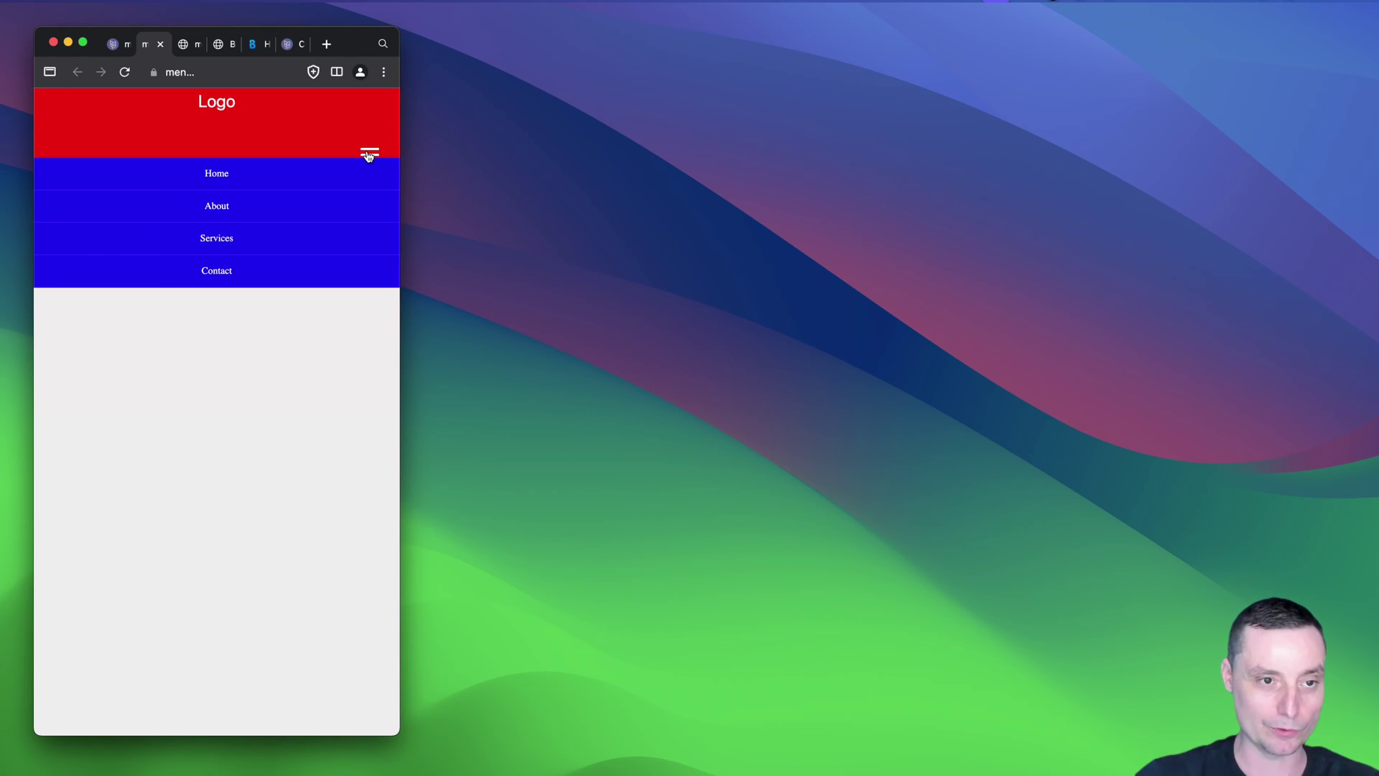
click(369, 156)
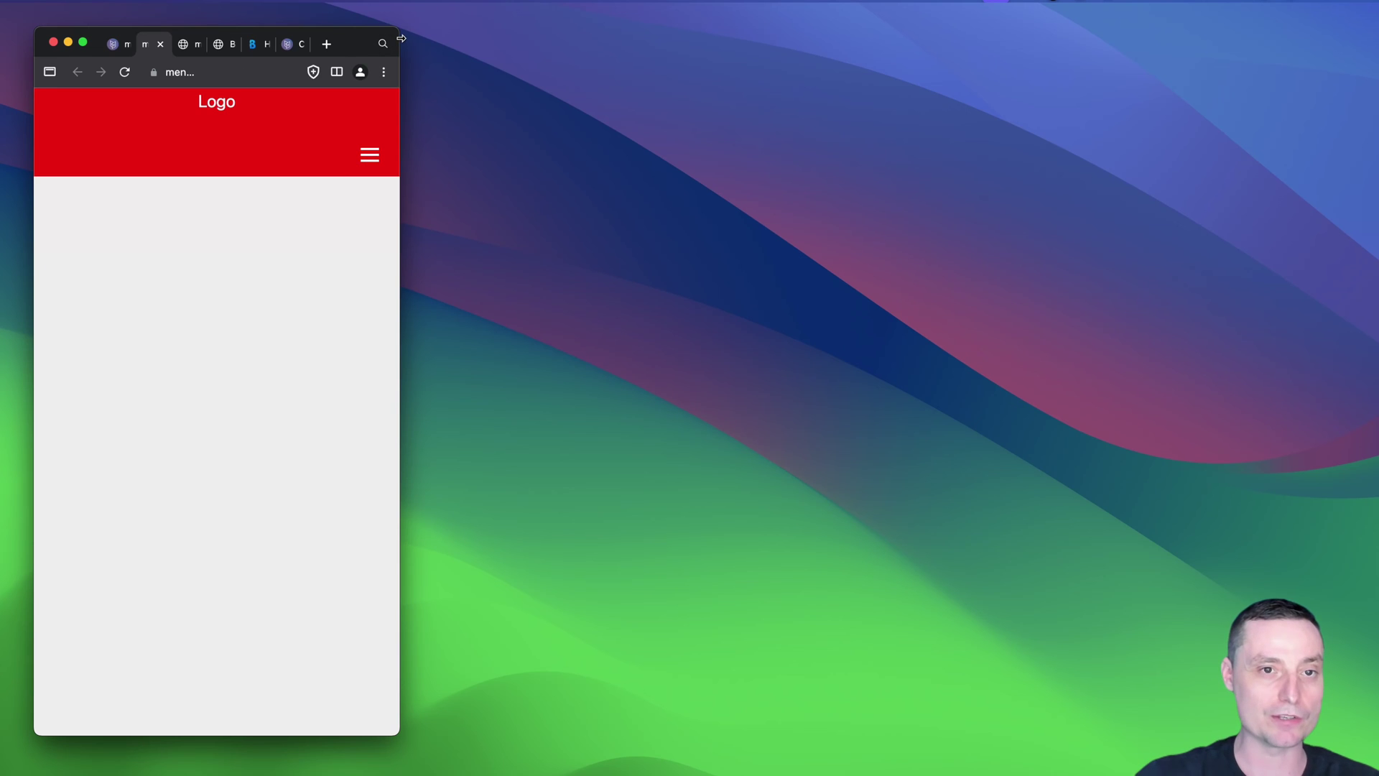
drag(401, 38, 1345, 21)
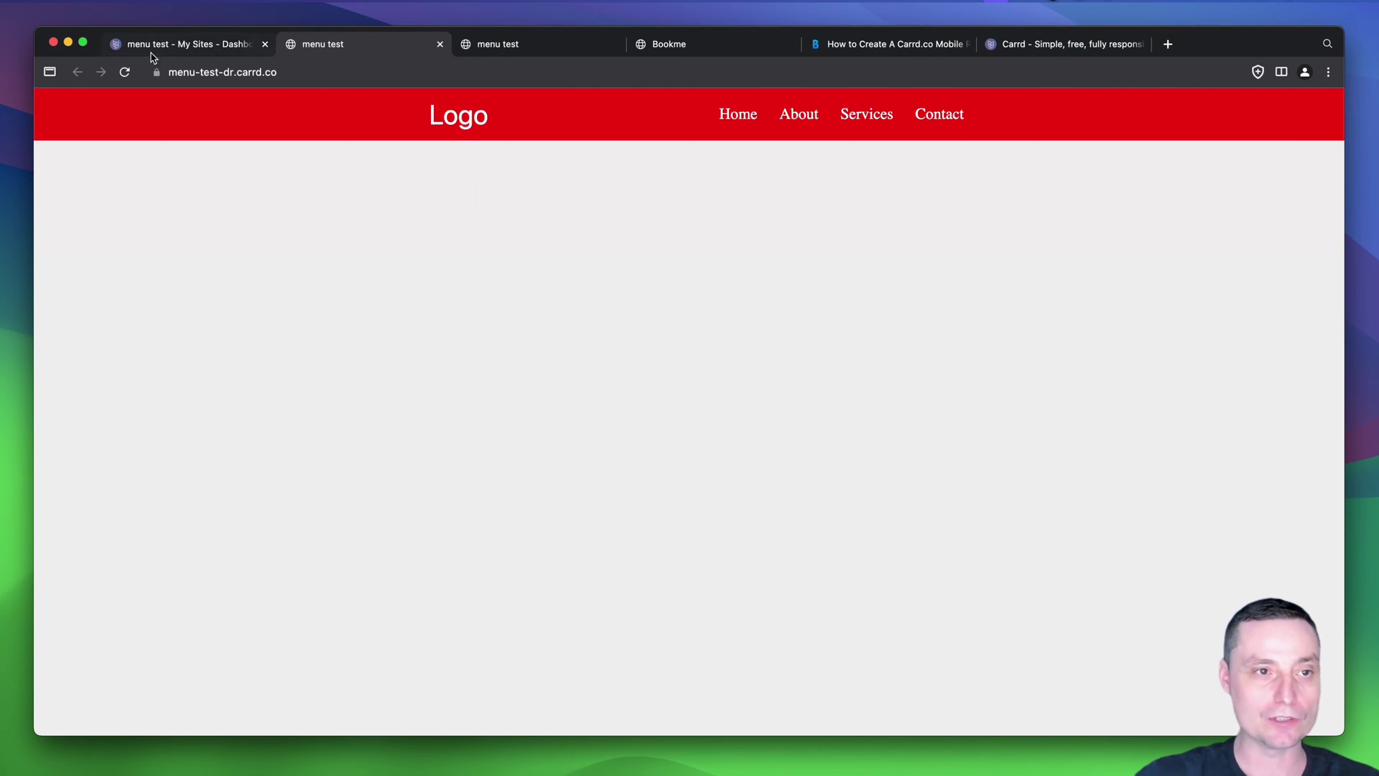
- Return to the Carrd editor, dismiss the publish message and copy the navbar container's background colour code #EB1010
click(183, 45)
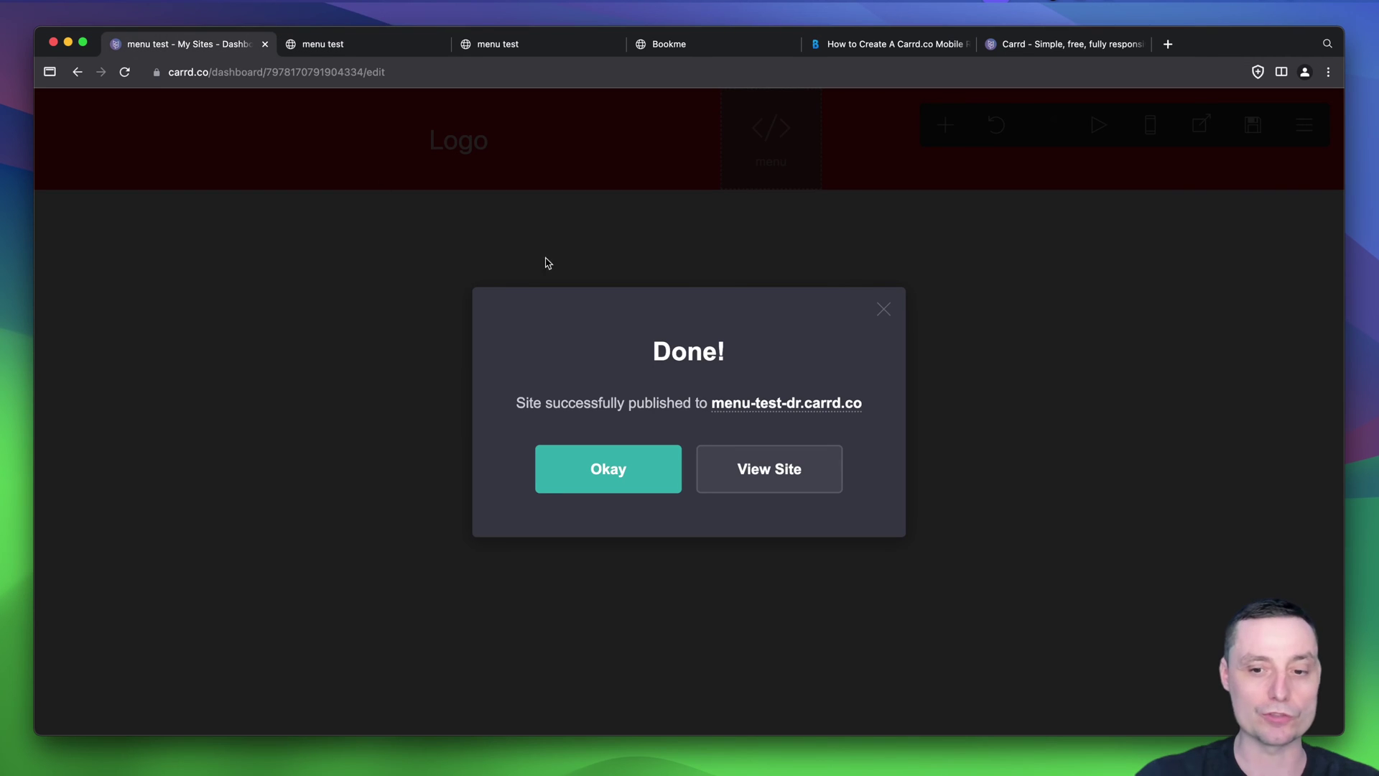
click(884, 309)
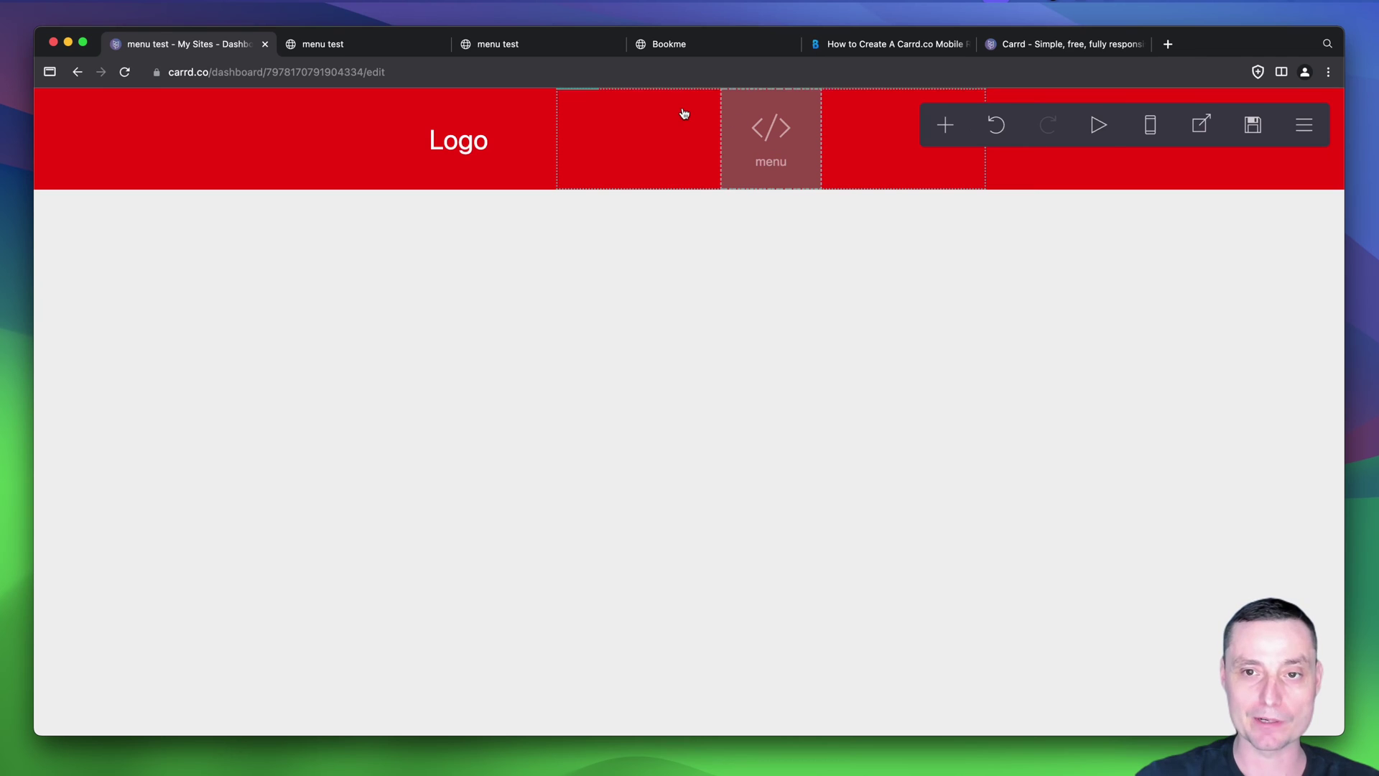
click(133, 131)
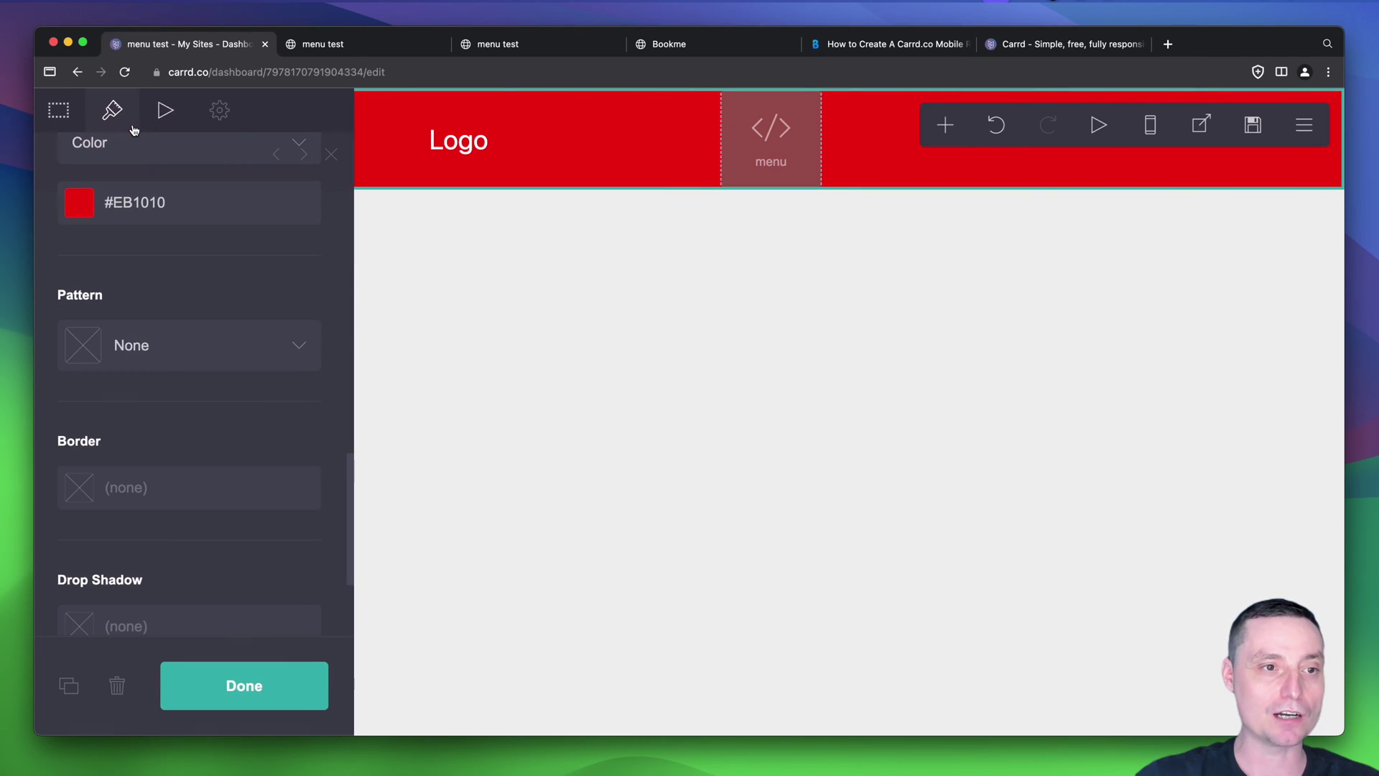
click(148, 202)
drag(185, 203, 115, 202)
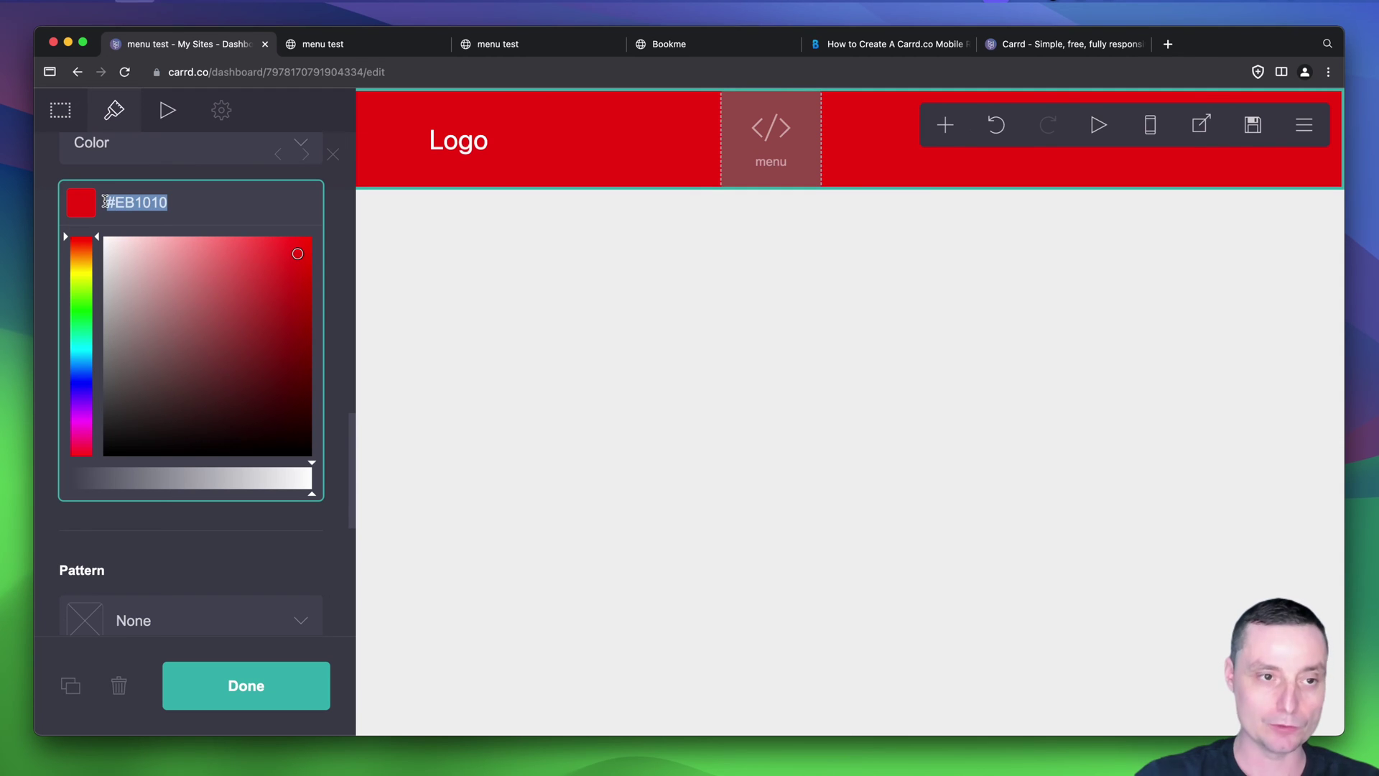
- Replace the --primary-color value in the menu embed's code with #EB1010 and apply it
click(795, 121)
scroll(162, 389, down, 6)
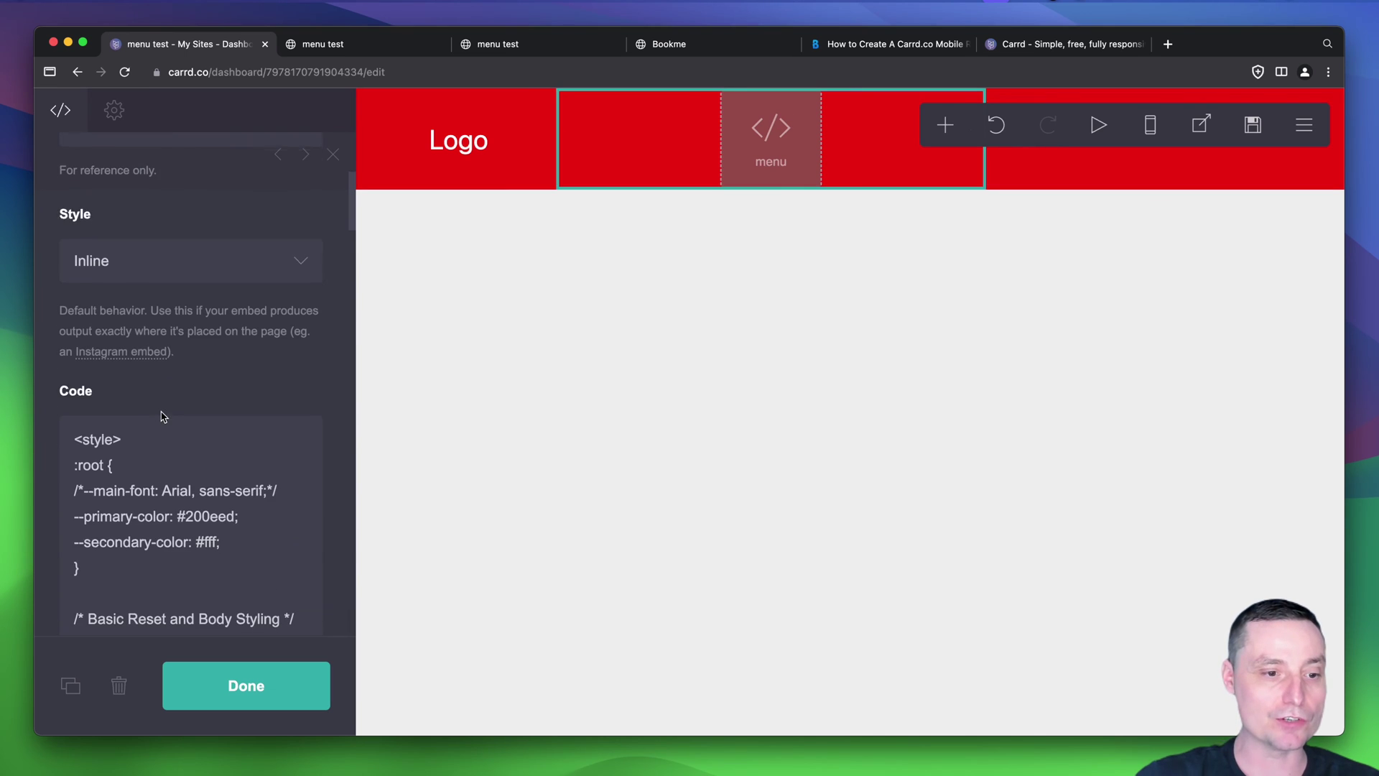
click(182, 400)
drag(180, 401, 234, 401)
text(#EB1010)
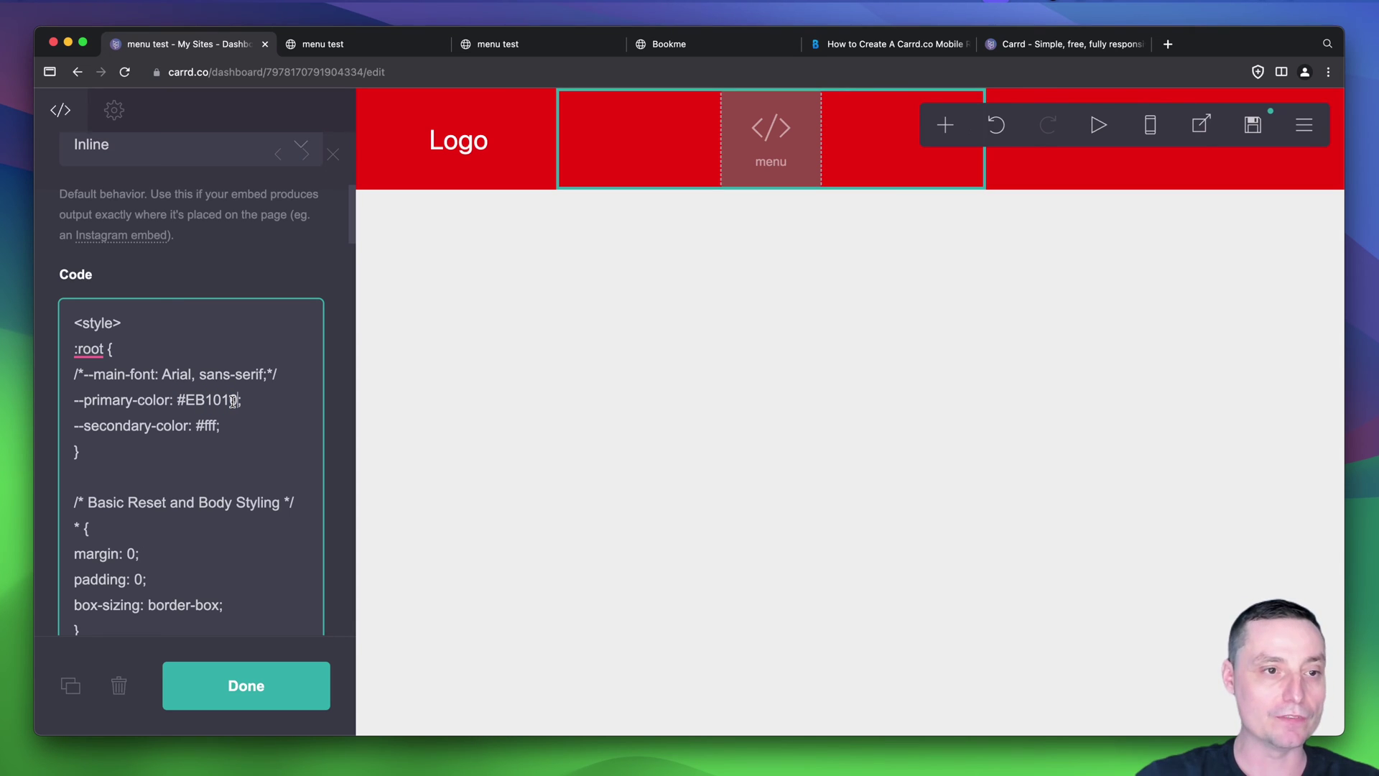
click(267, 690)
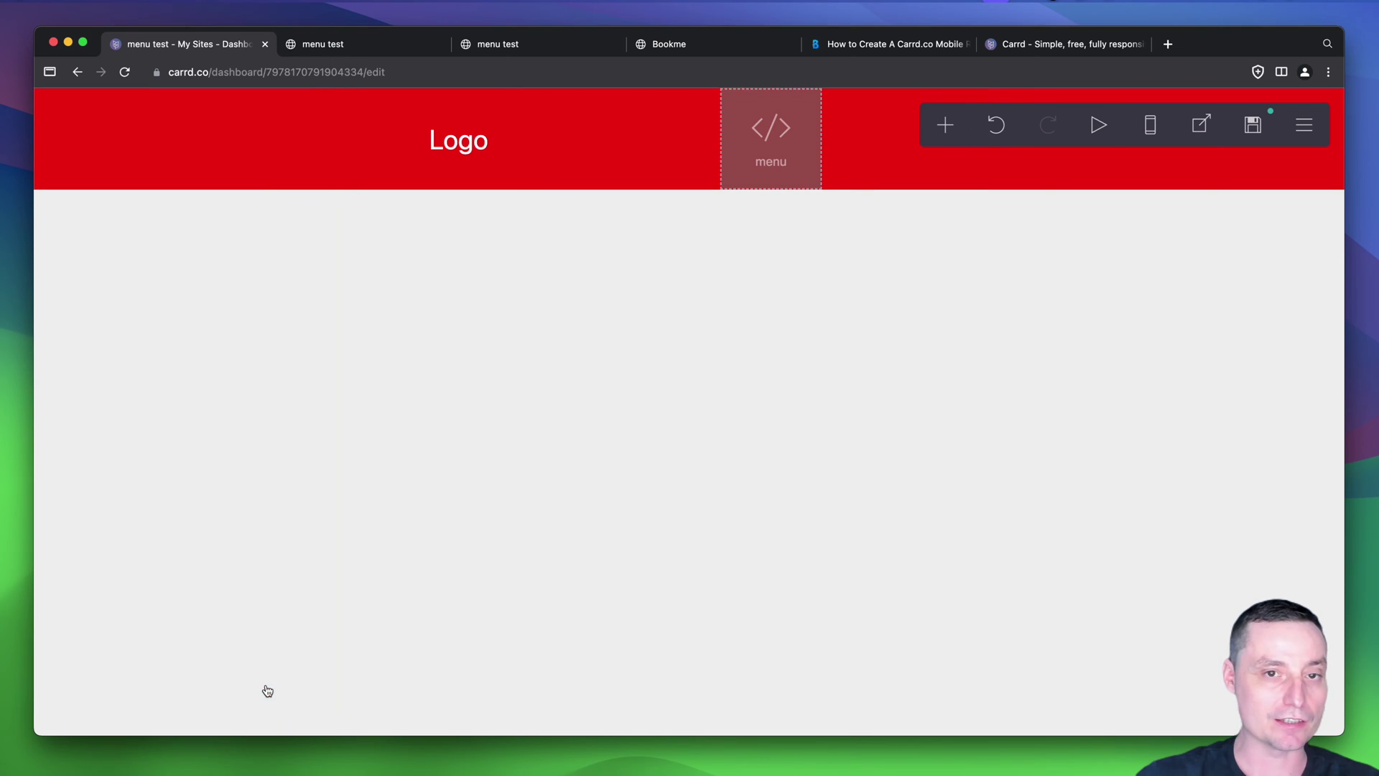
- Switch the navbar container's mobile appearance to Manual and set its mobile layout to Default
click(165, 125)
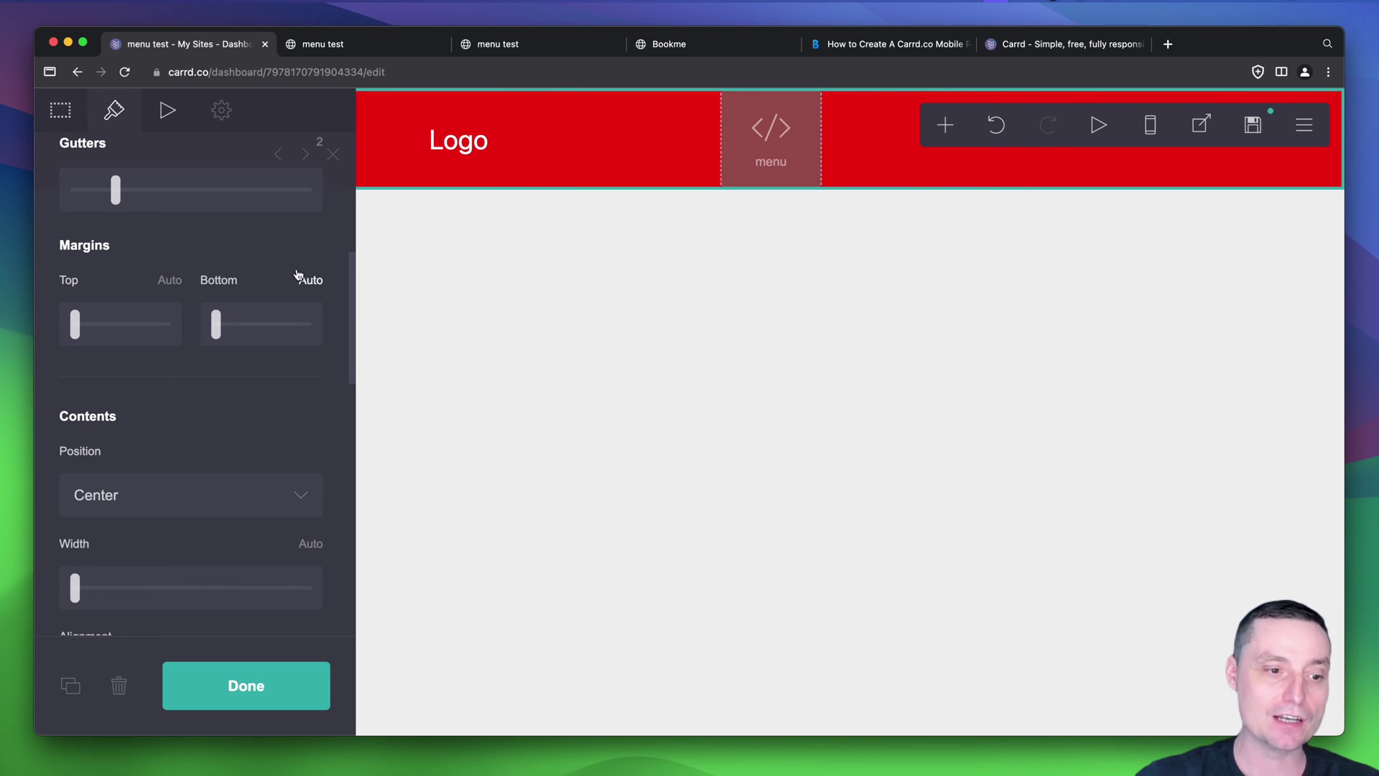
scroll(293, 291, down, 2)
scroll(294, 294, down, 1)
scroll(294, 302, down, 15)
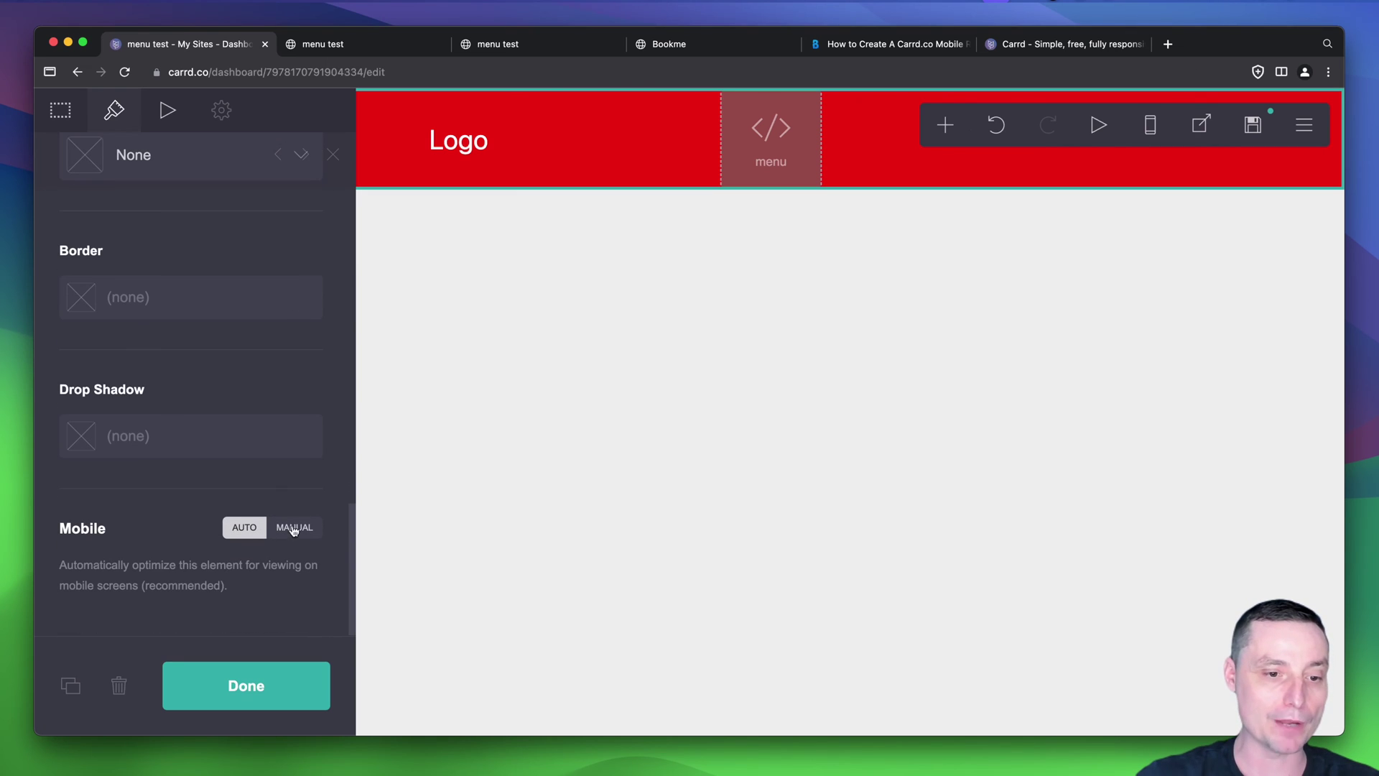
click(293, 527)
scroll(287, 445, down, 9)
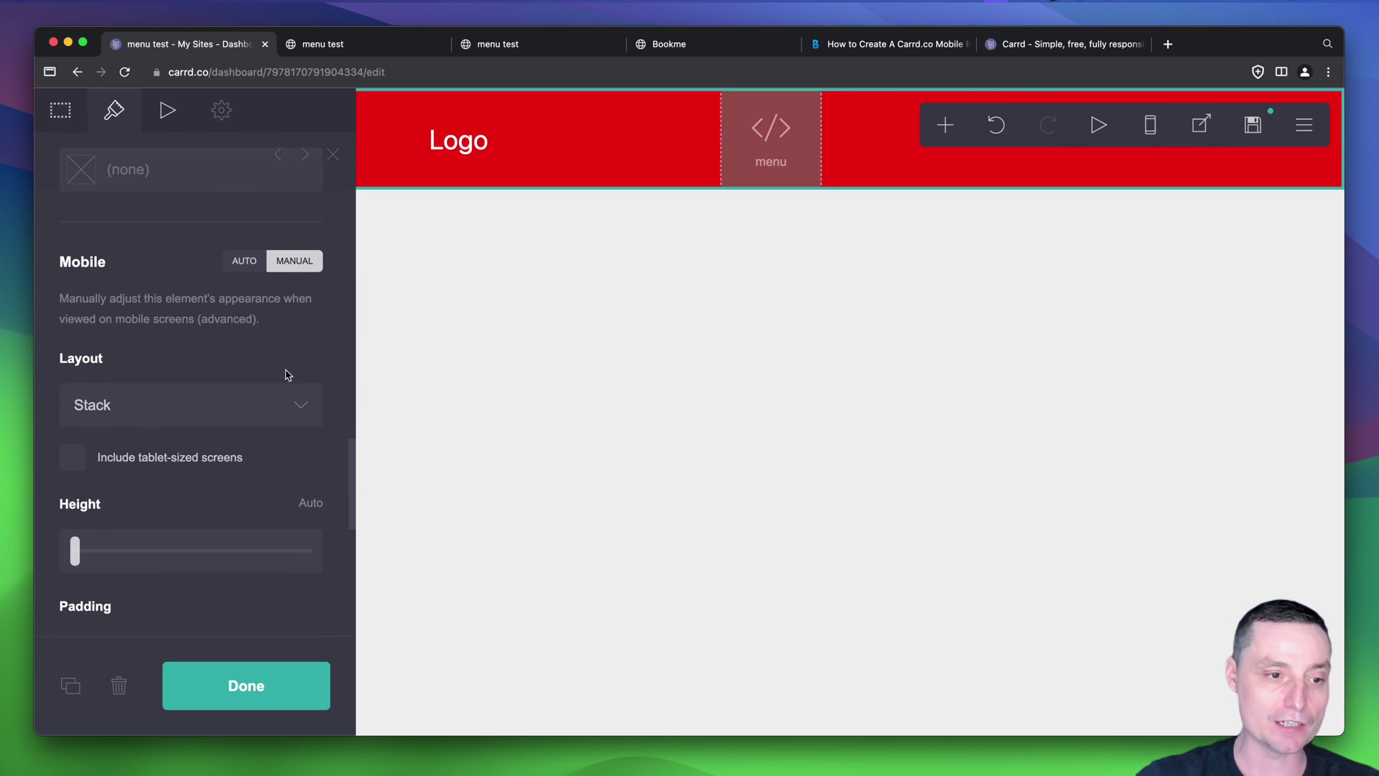
scroll(284, 344, down, 5)
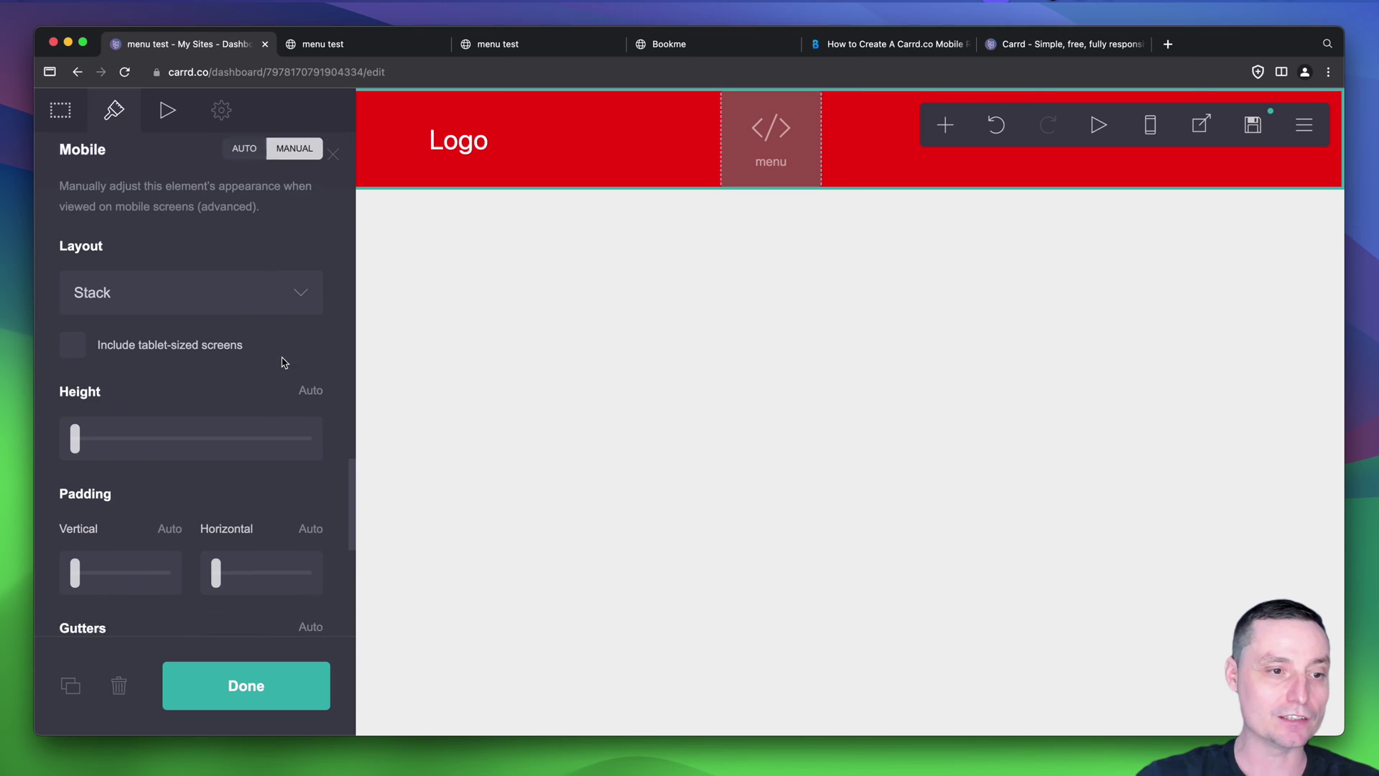
click(293, 278)
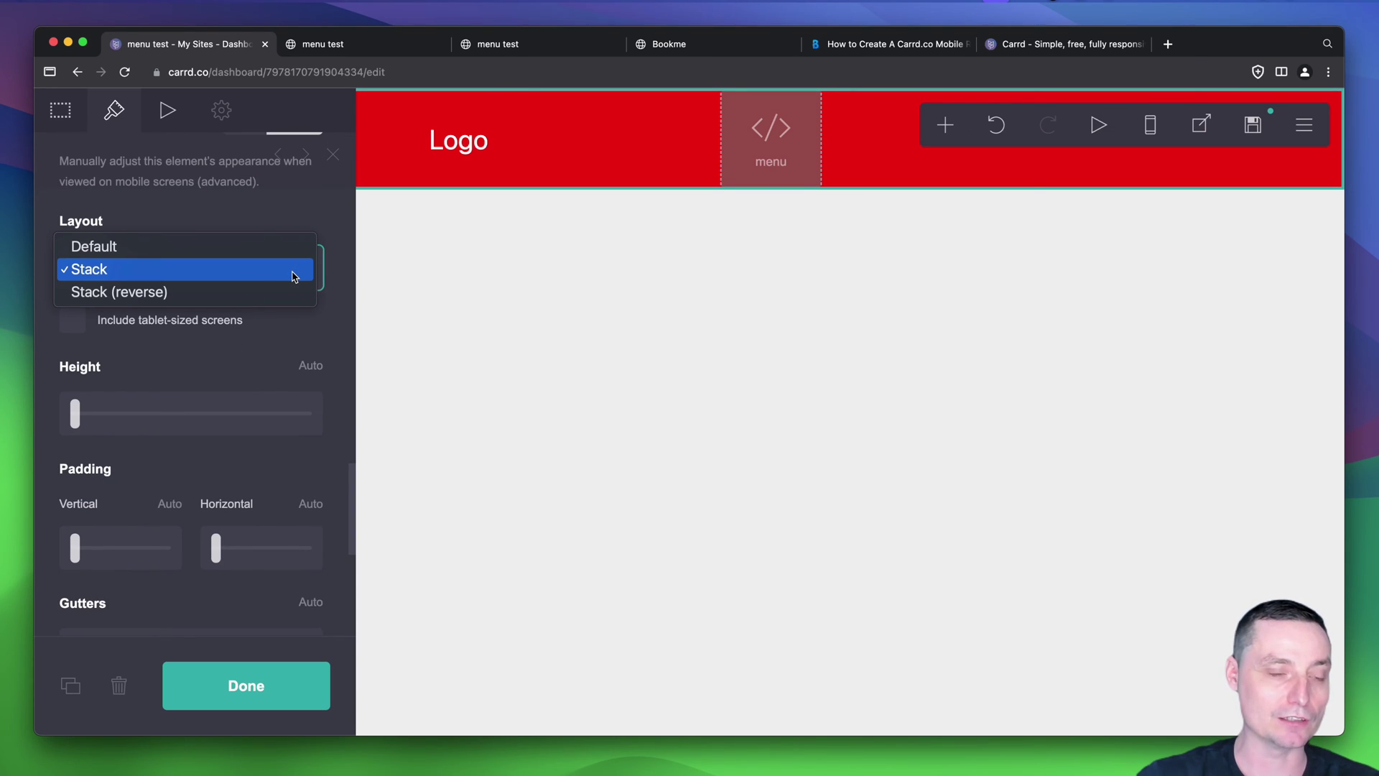
click(261, 247)
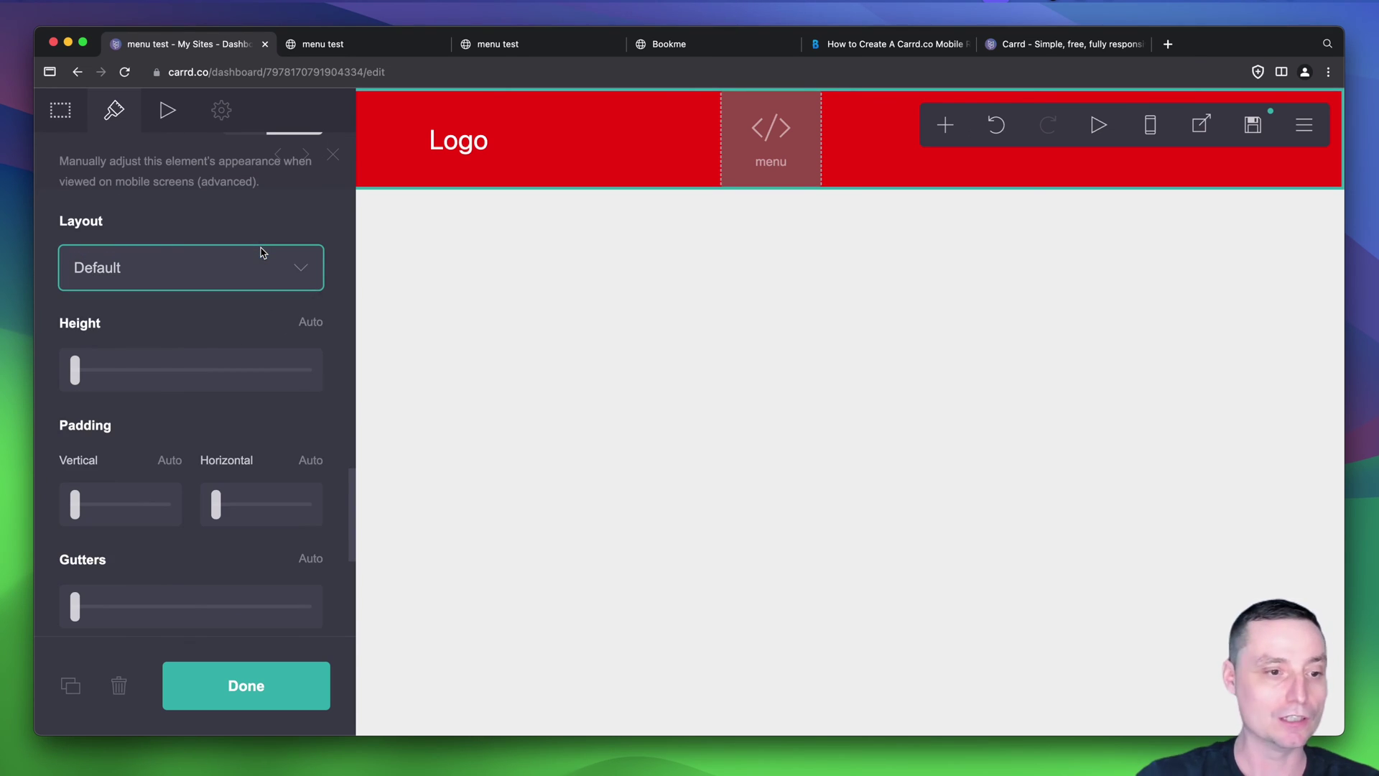
- Set the navbar container's mobile contents alignment to Right and apply the container settings
scroll(262, 257, down, 10)
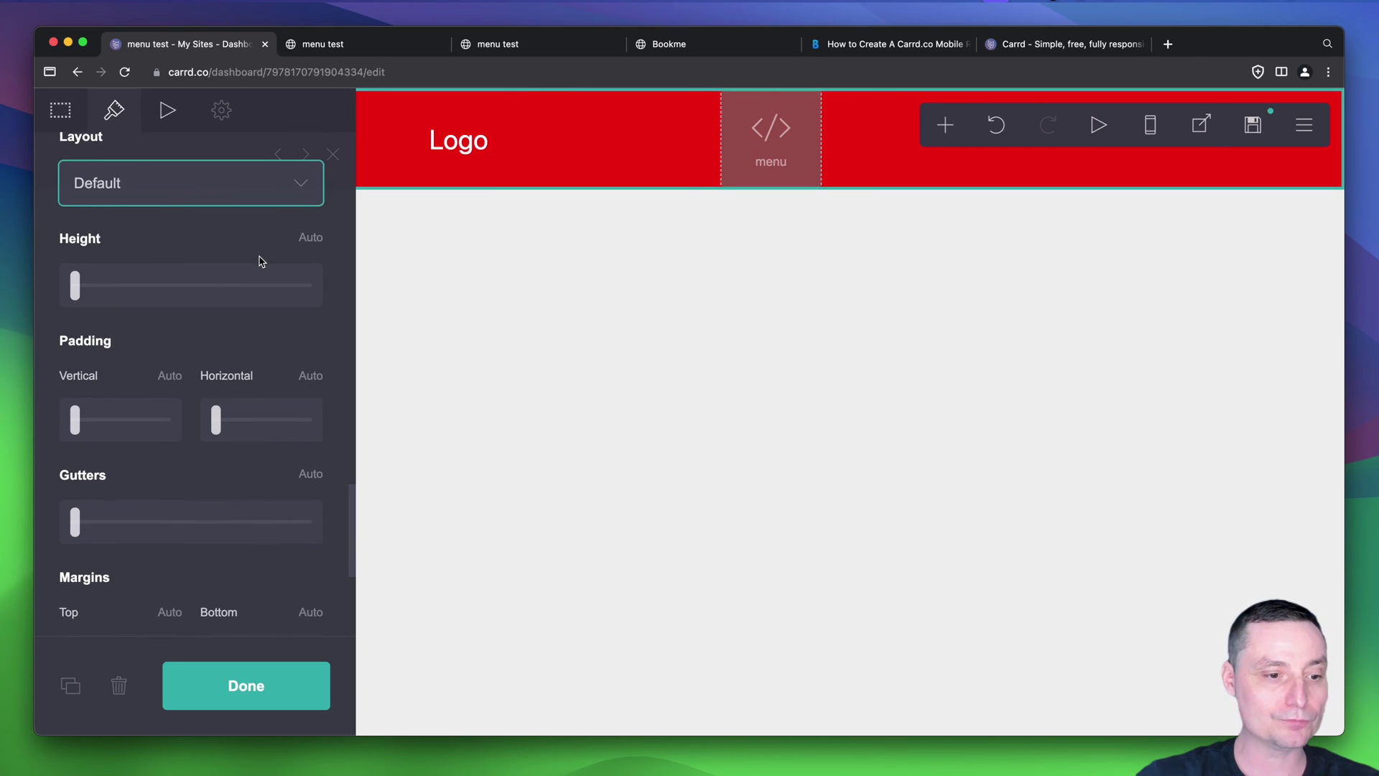
scroll(261, 261, down, 5)
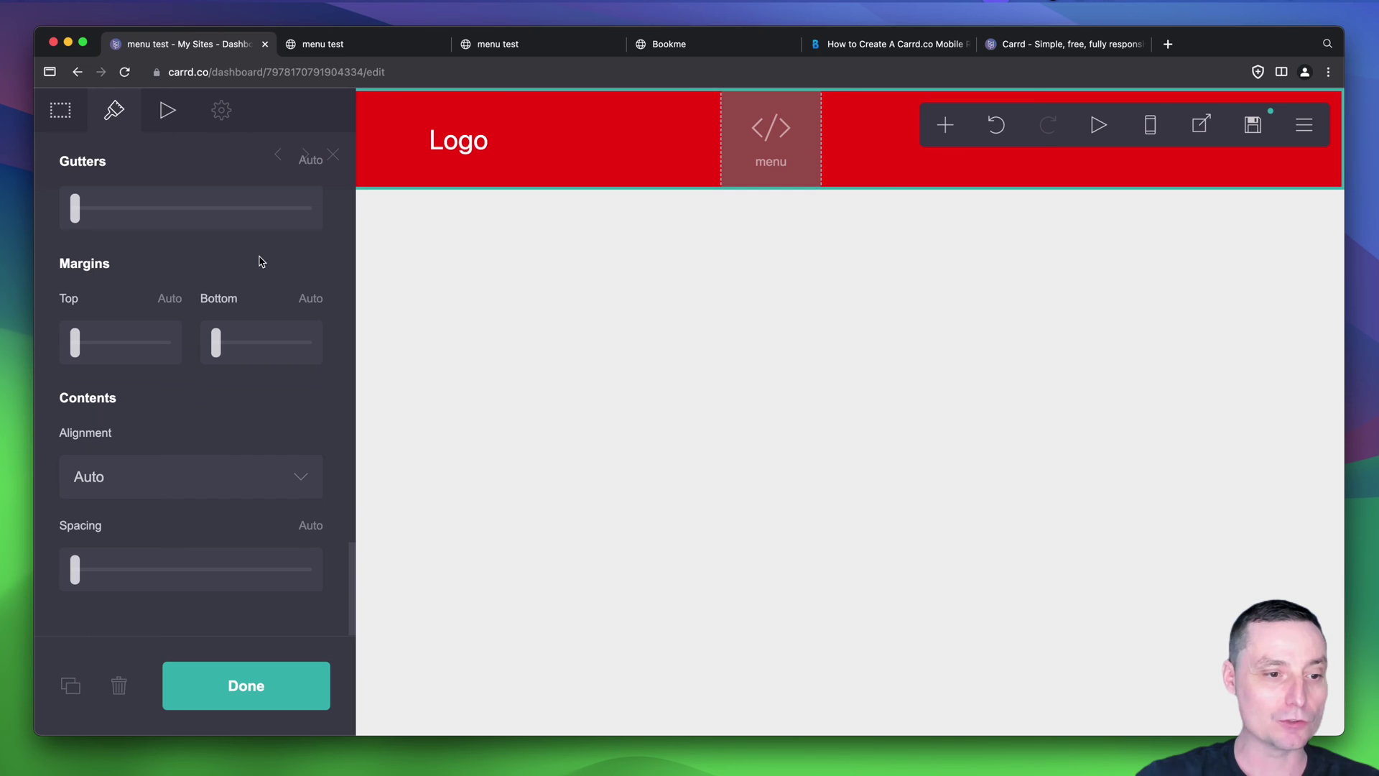
click(257, 486)
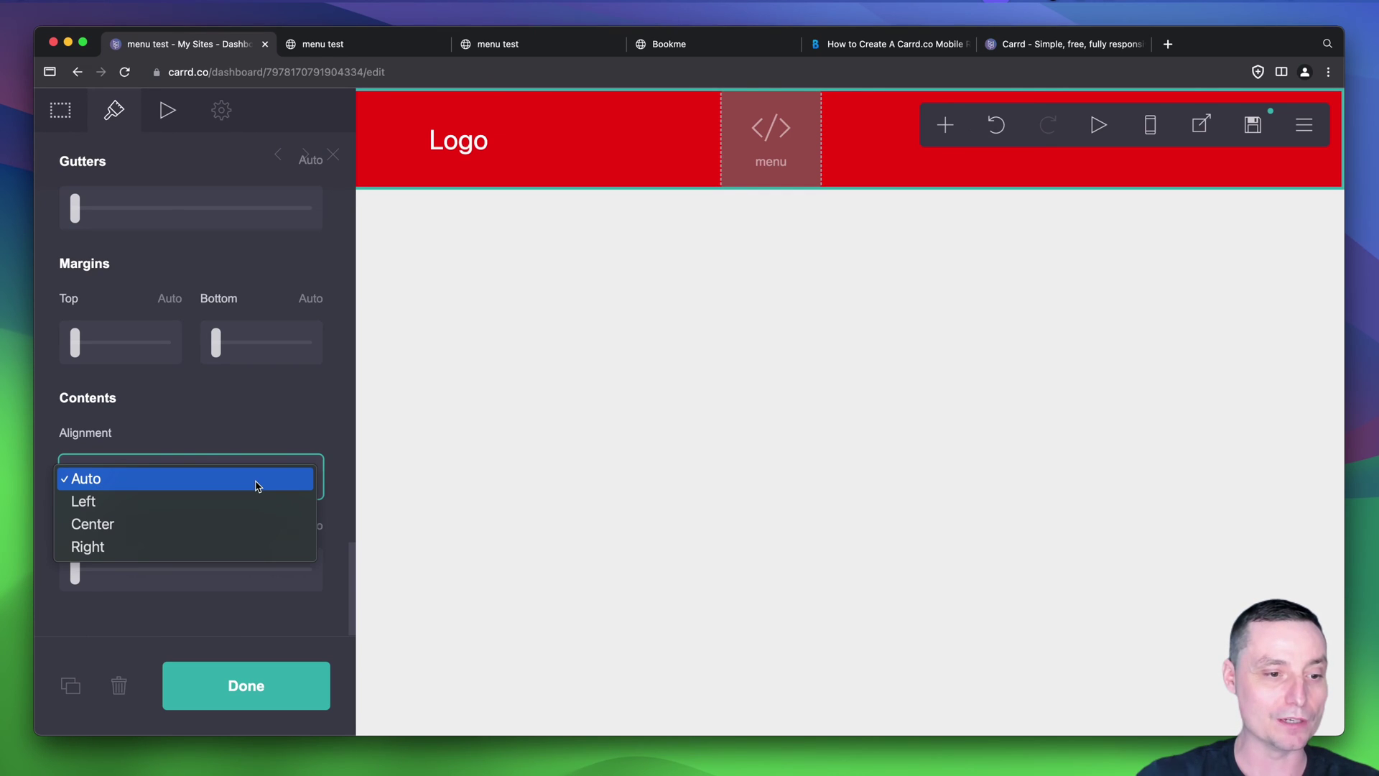
click(218, 547)
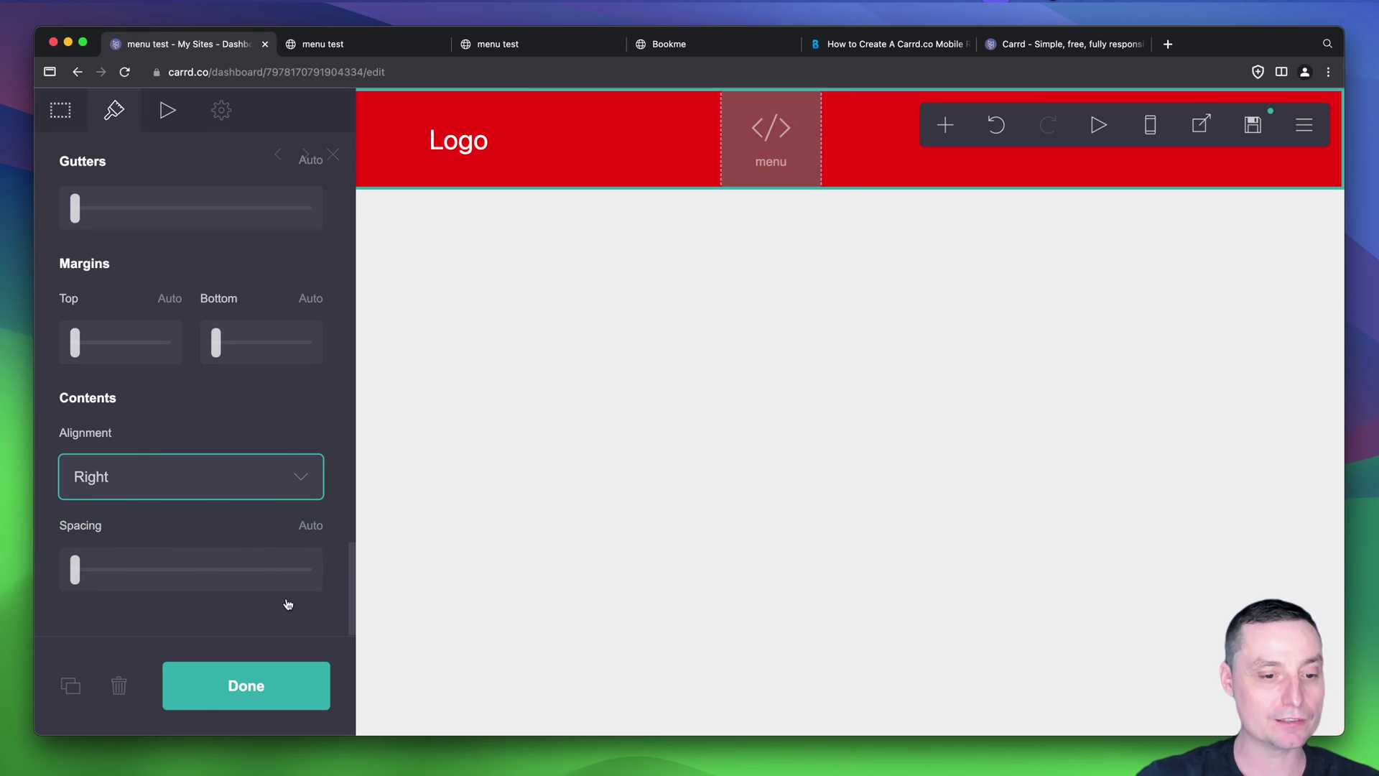
click(279, 695)
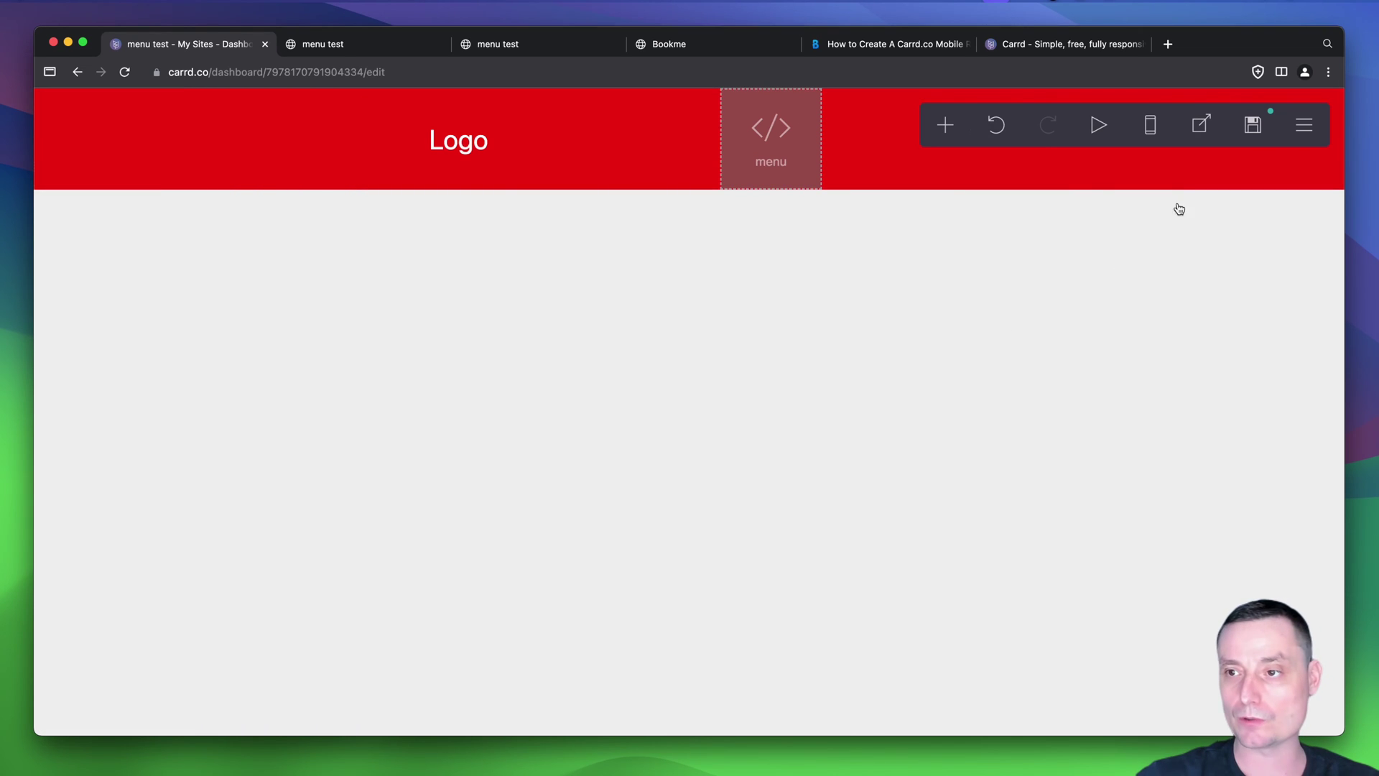
- Publish the container changes to the site's .carrd.co URL and open the live site
click(1252, 127)
click(225, 683)
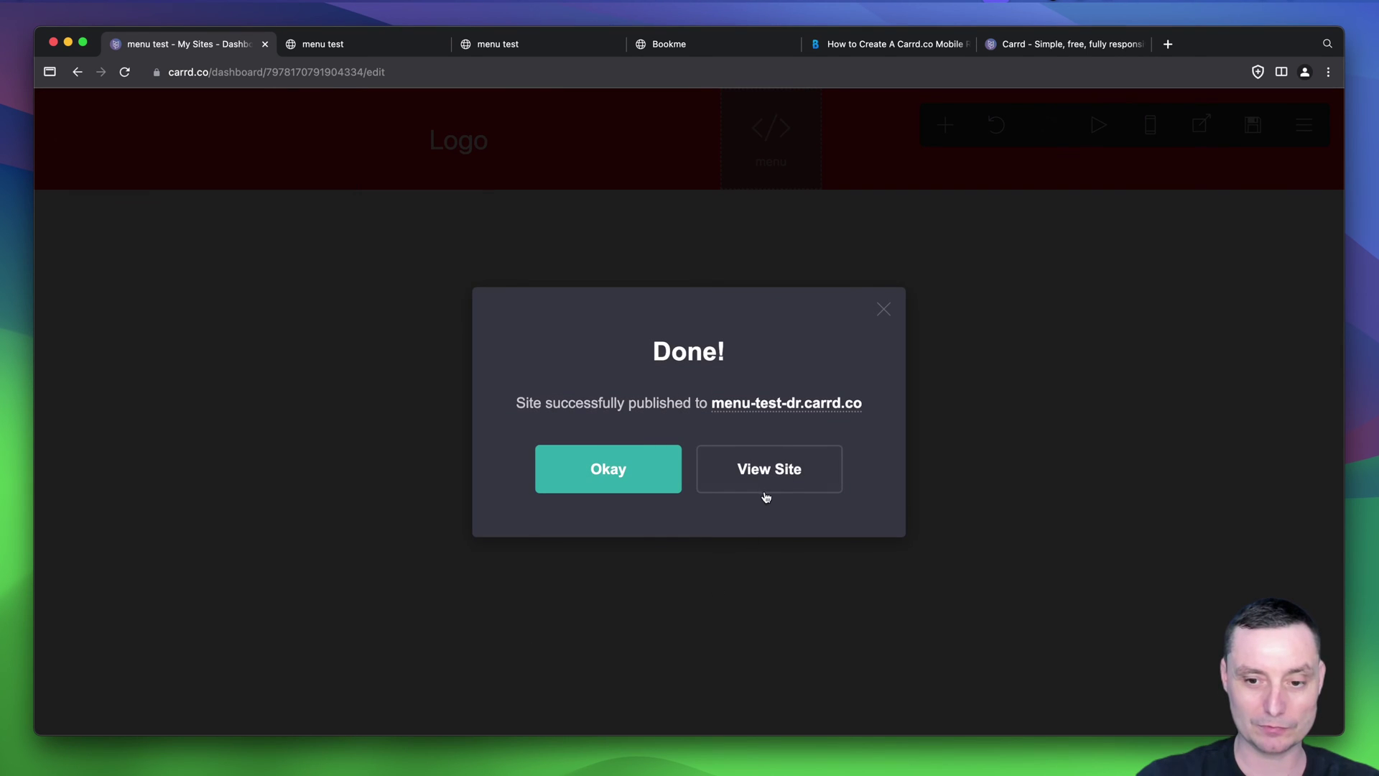
click(766, 496)
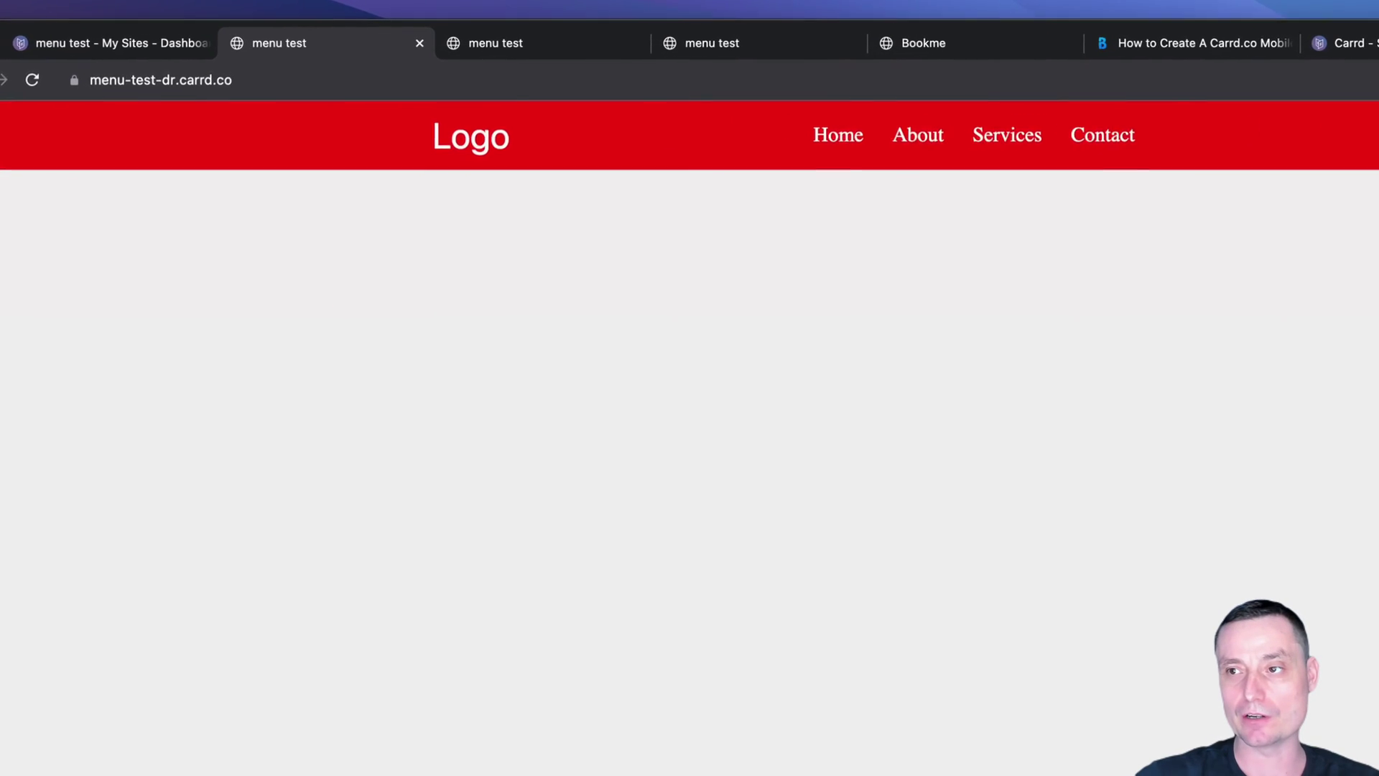
- Narrow the browser window to mobile width, test opening and closing the hamburger menu repeatedly, and widen the window again
drag(1378, 24, 604, 33)
drag(780, 44, 364, 50)
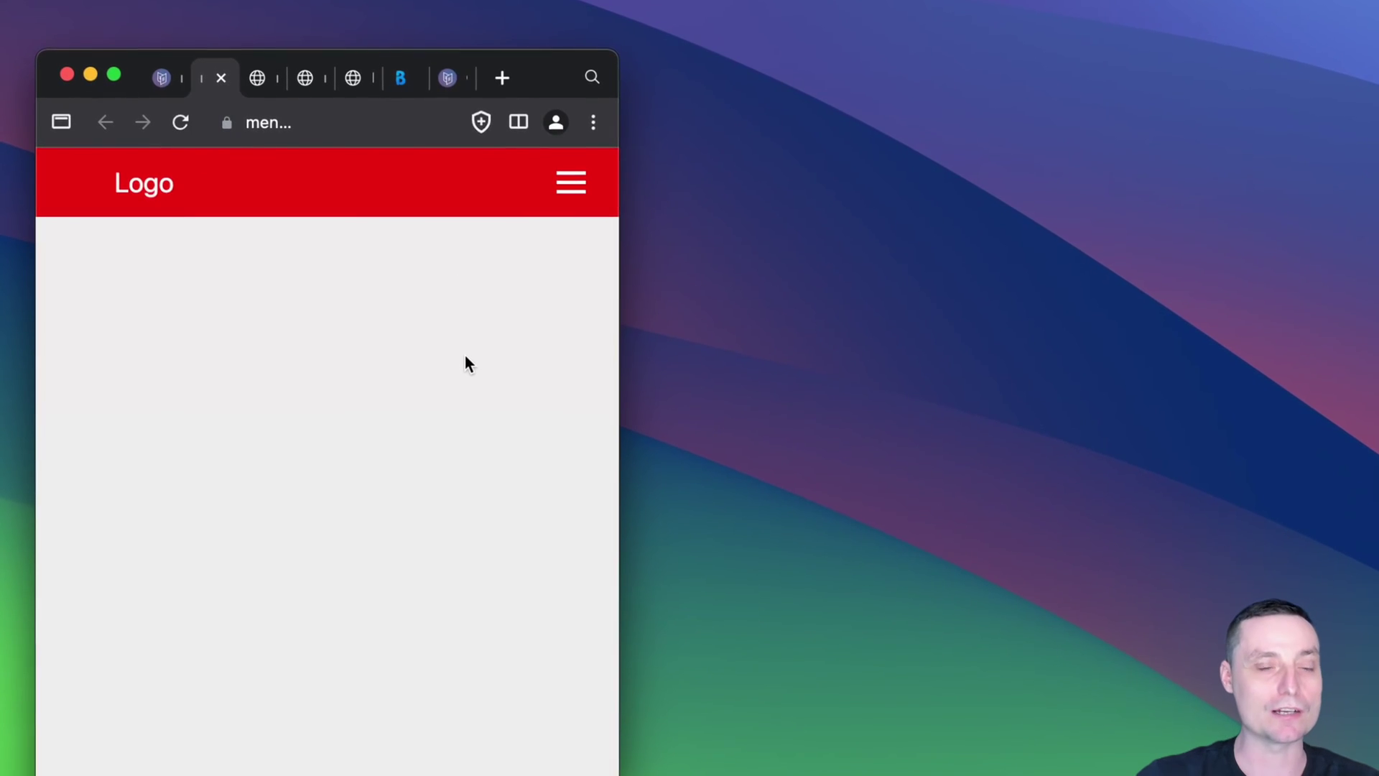
click(573, 180)
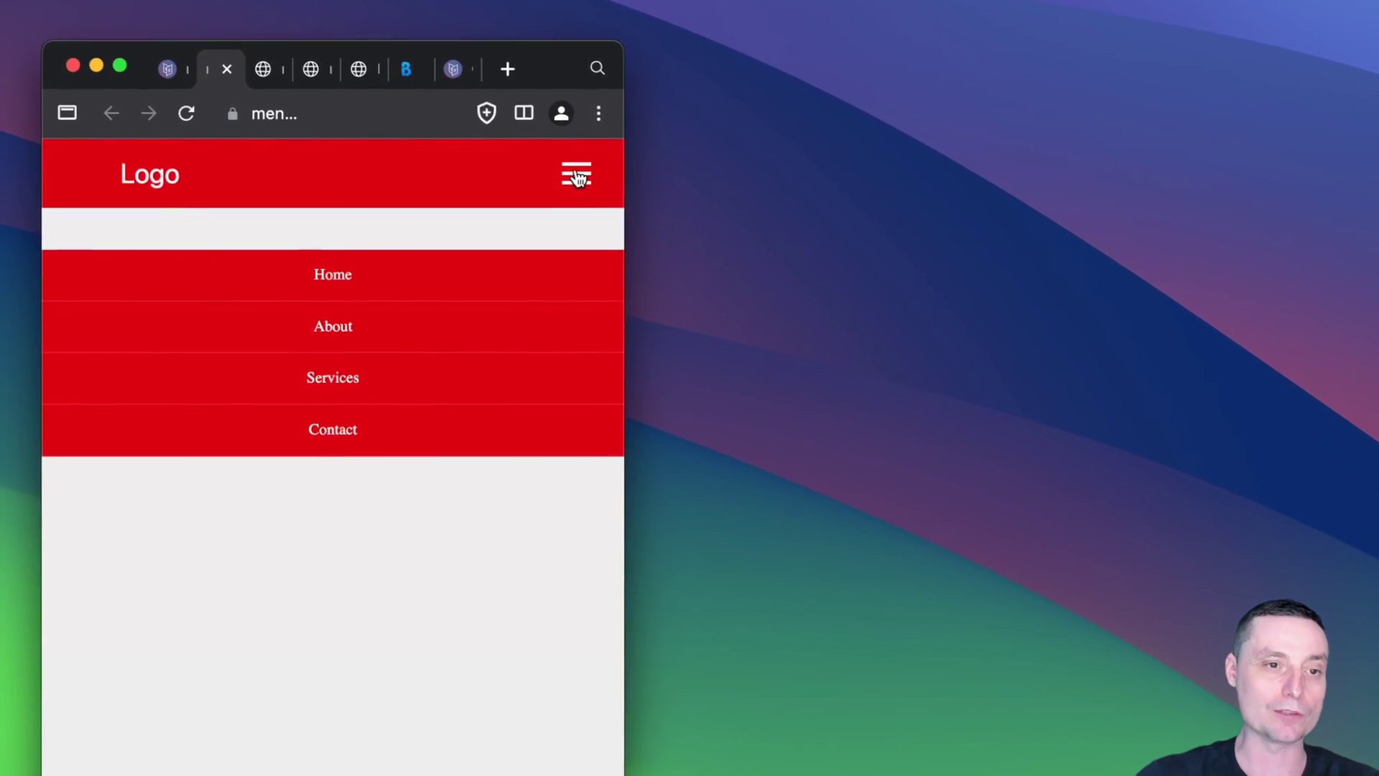
click(573, 180)
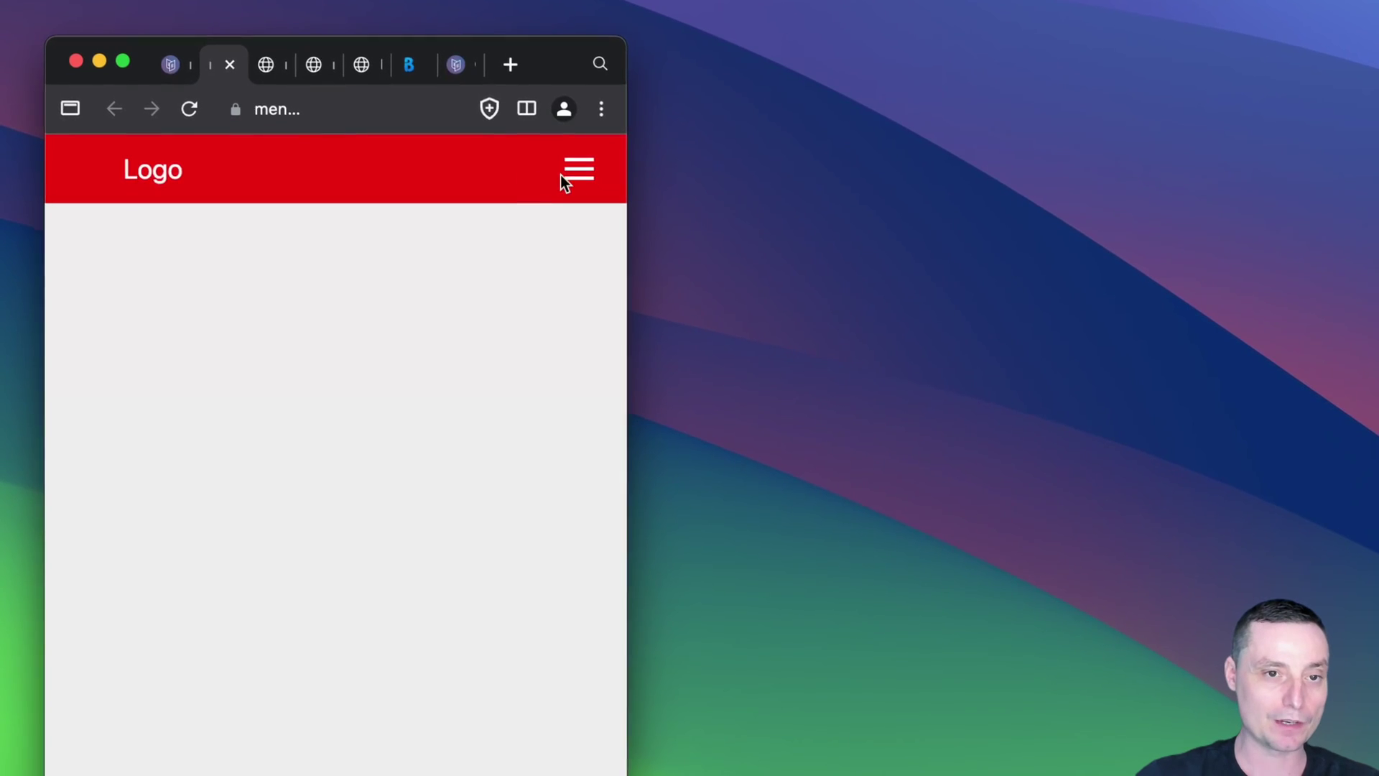
click(576, 178)
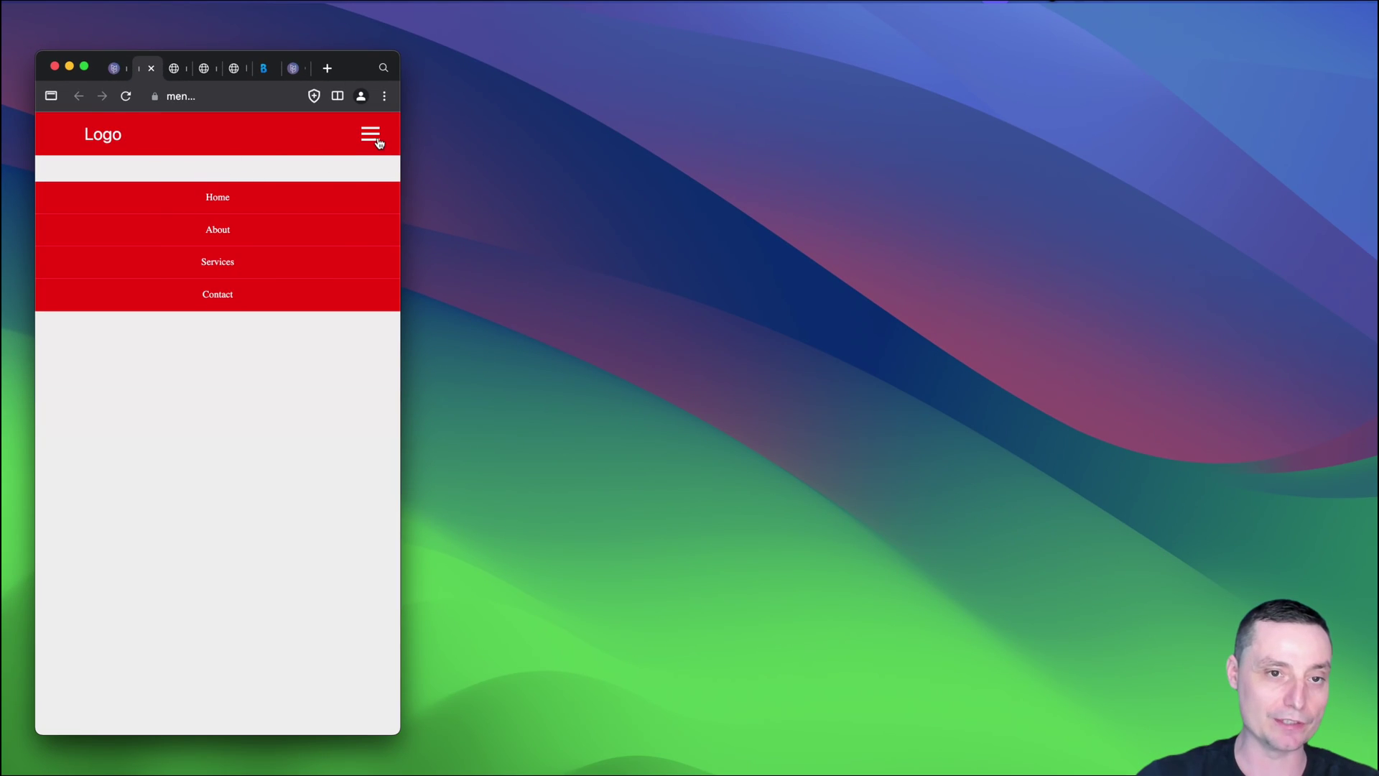
click(377, 140)
click(376, 140)
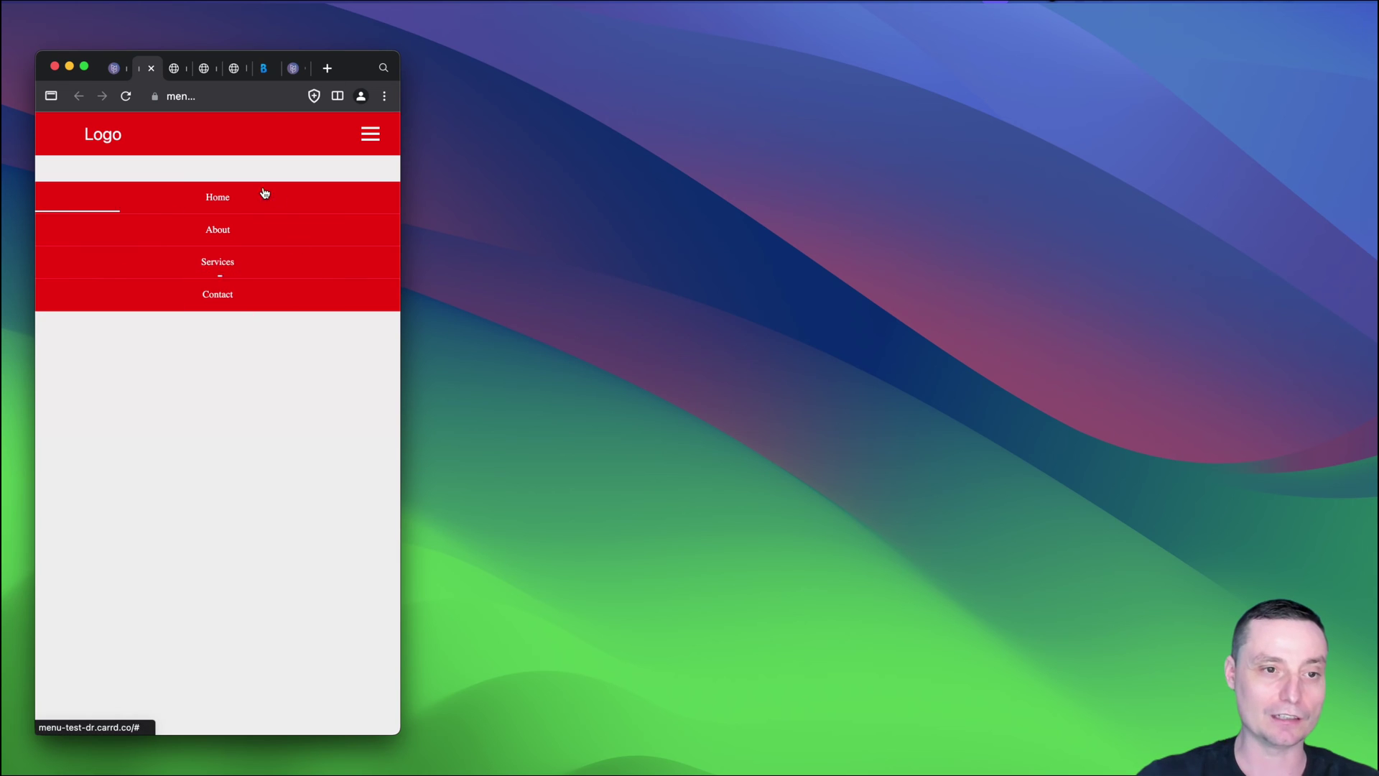
drag(400, 68, 1183, 68)
- Return to the Carrd editor and set the mobile .menu rule's top value to calc(15px + 1em) in the menu embed's code
click(200, 72)
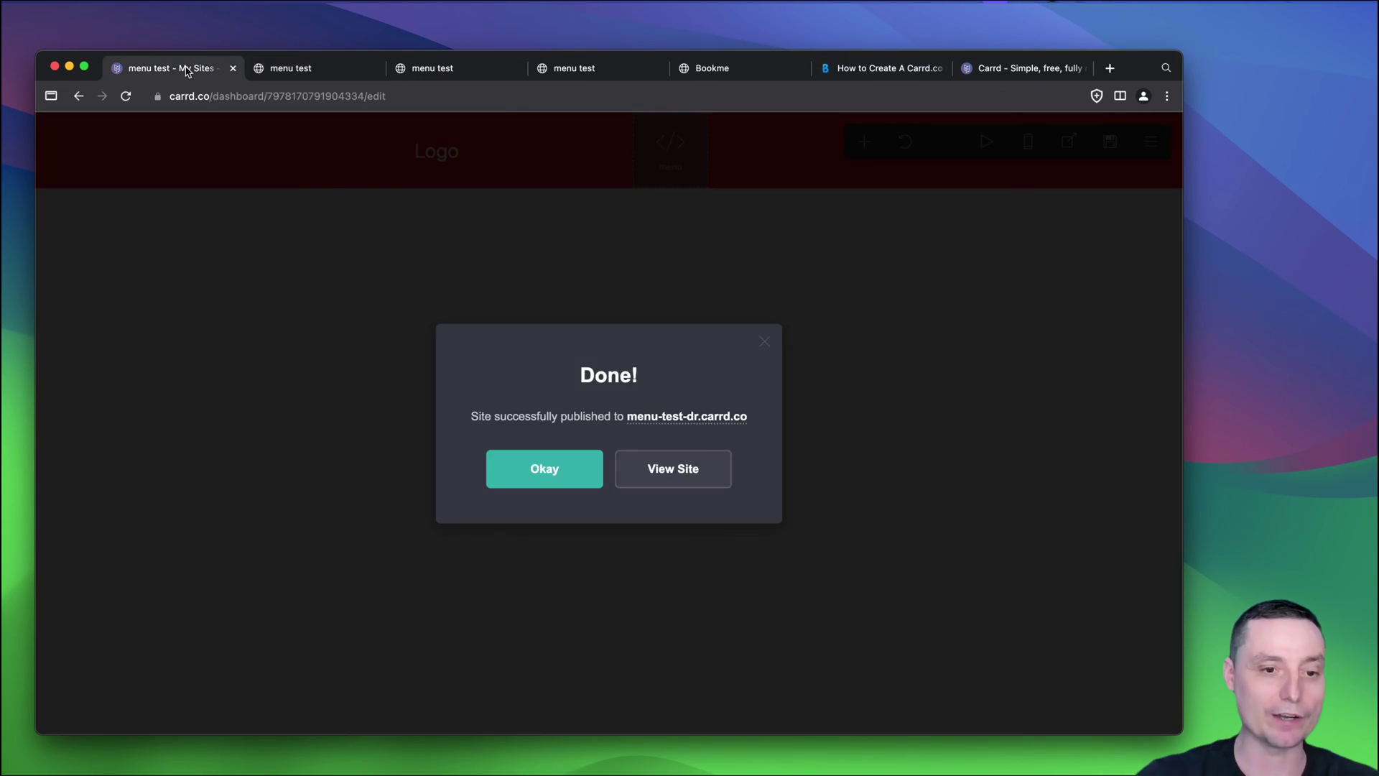
click(764, 343)
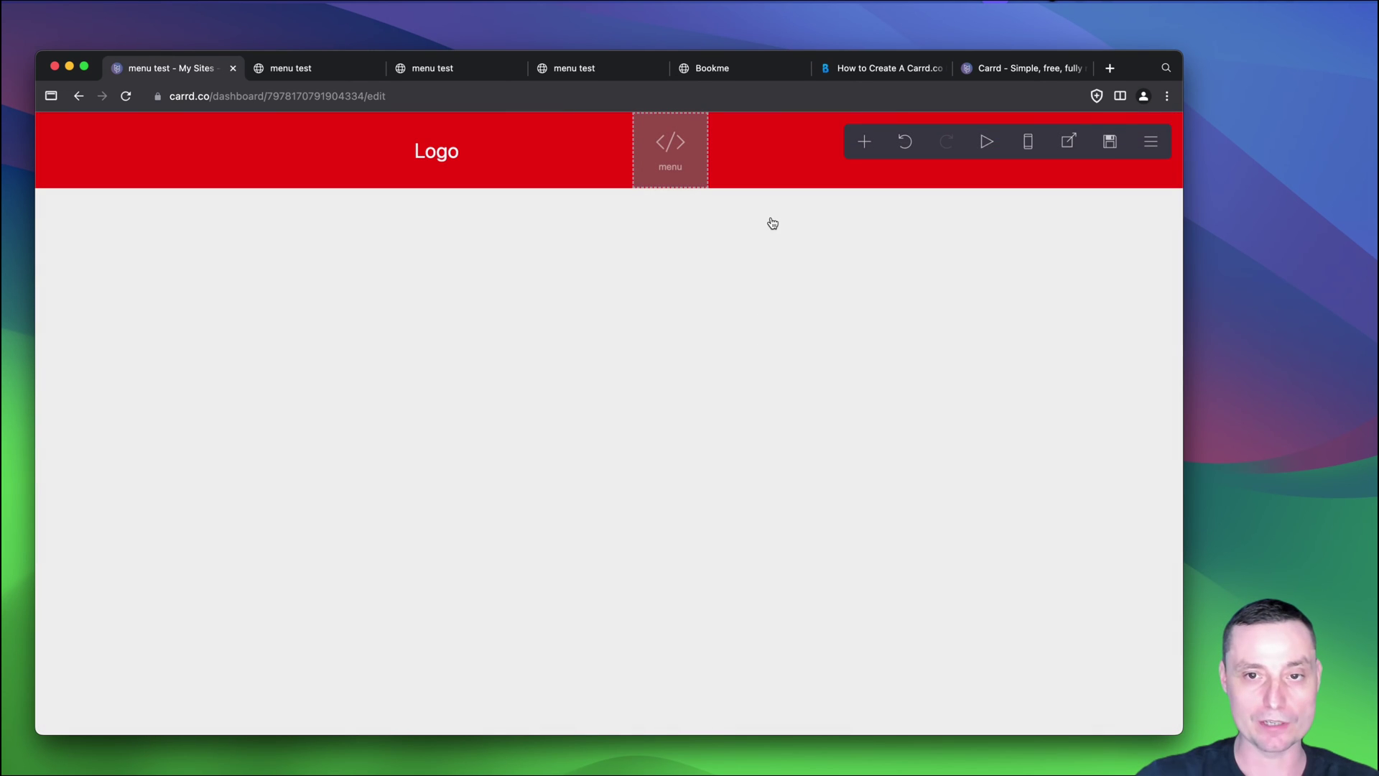
click(670, 150)
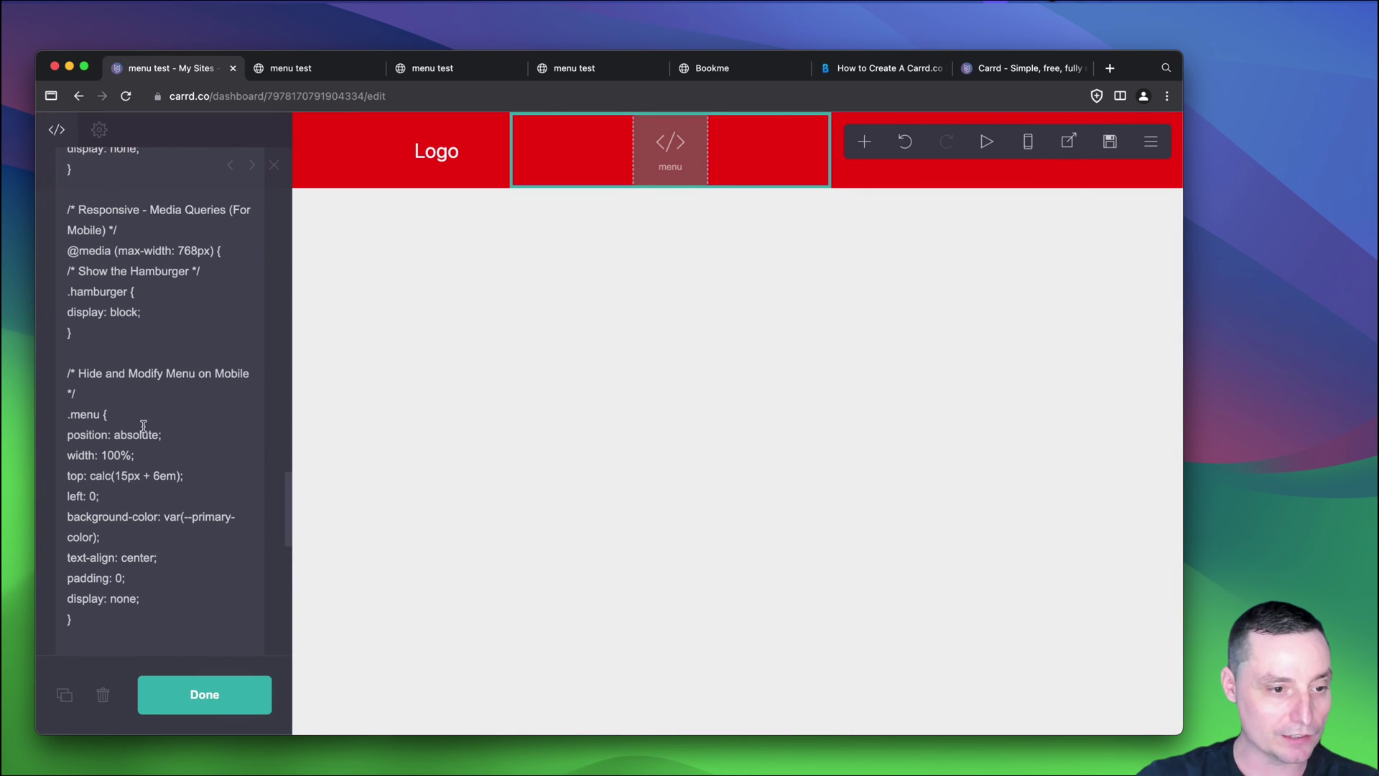
drag(72, 417, 88, 416)
click(84, 478)
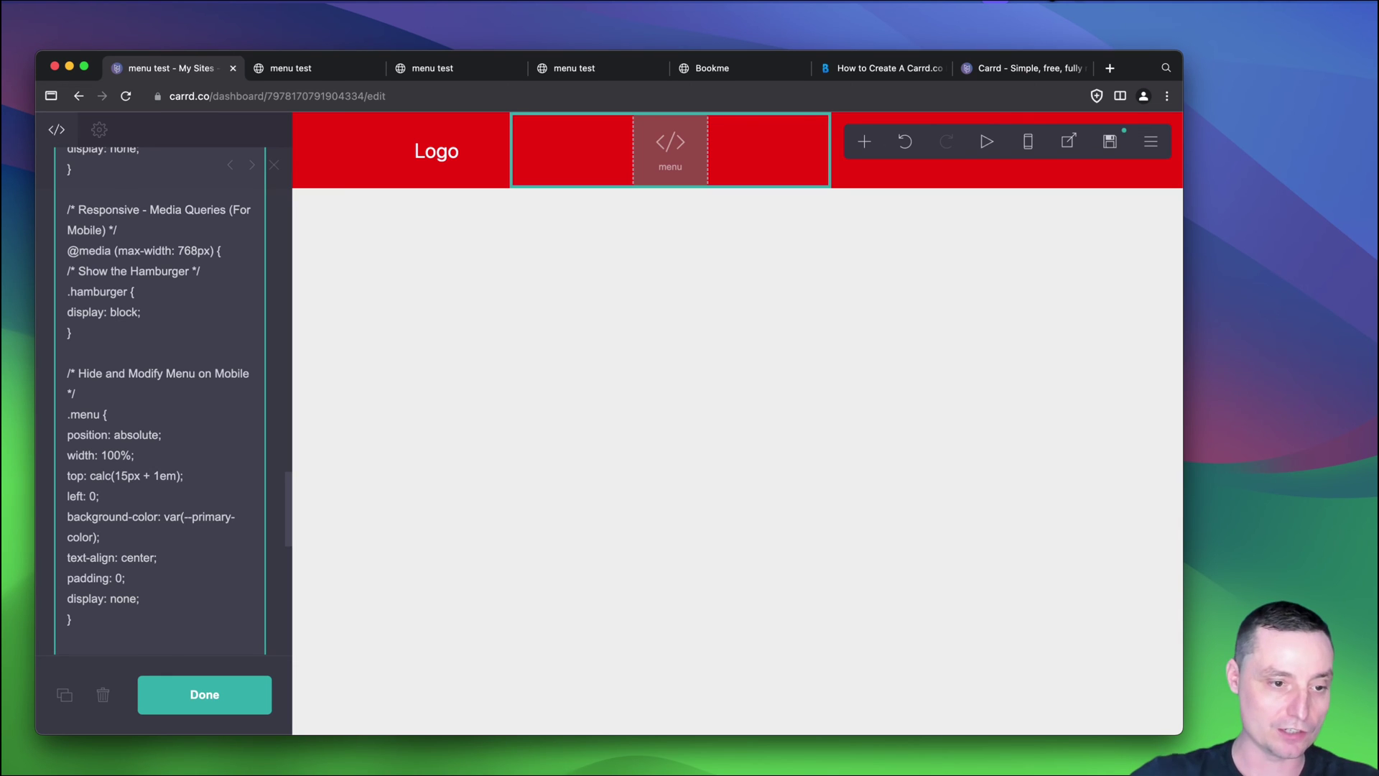
click(203, 697)
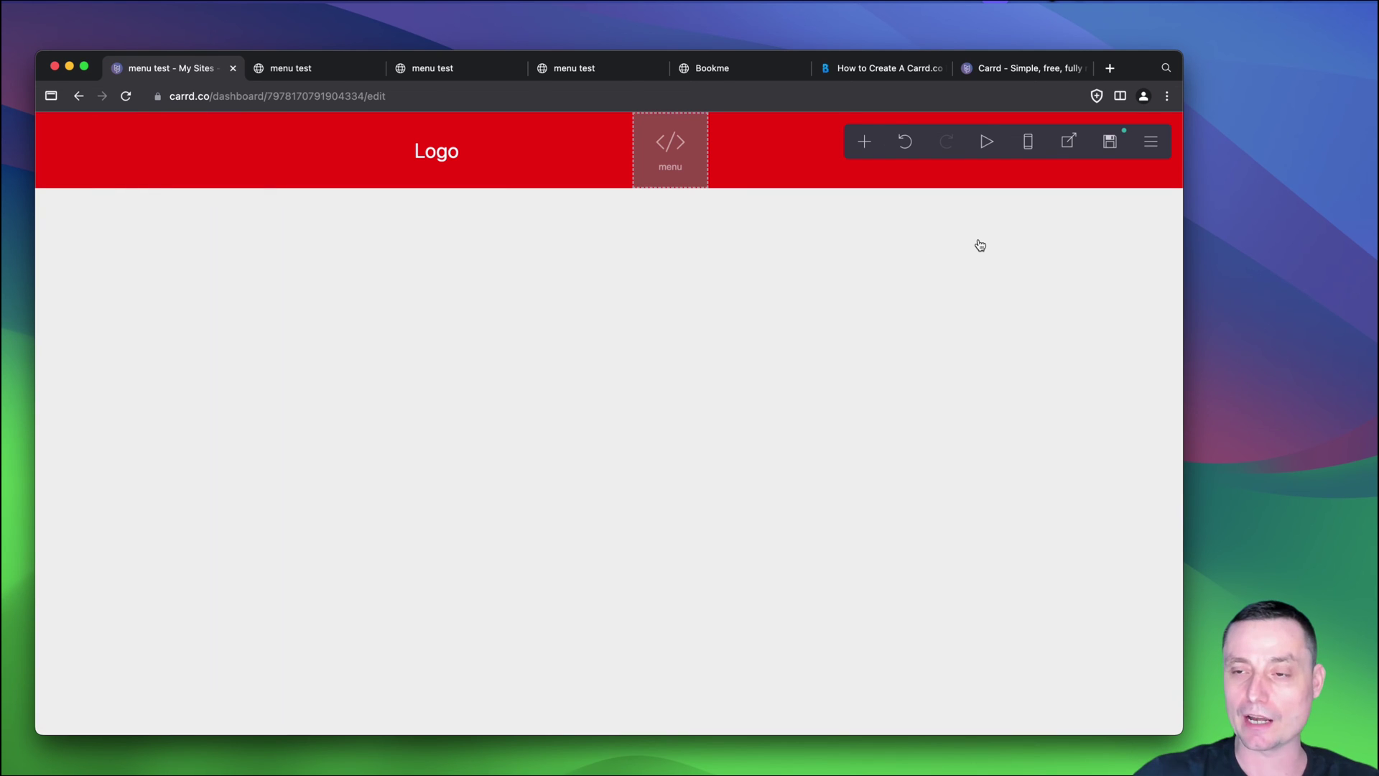
- Publish the site with the changed menu offset and open the live page
click(1110, 140)
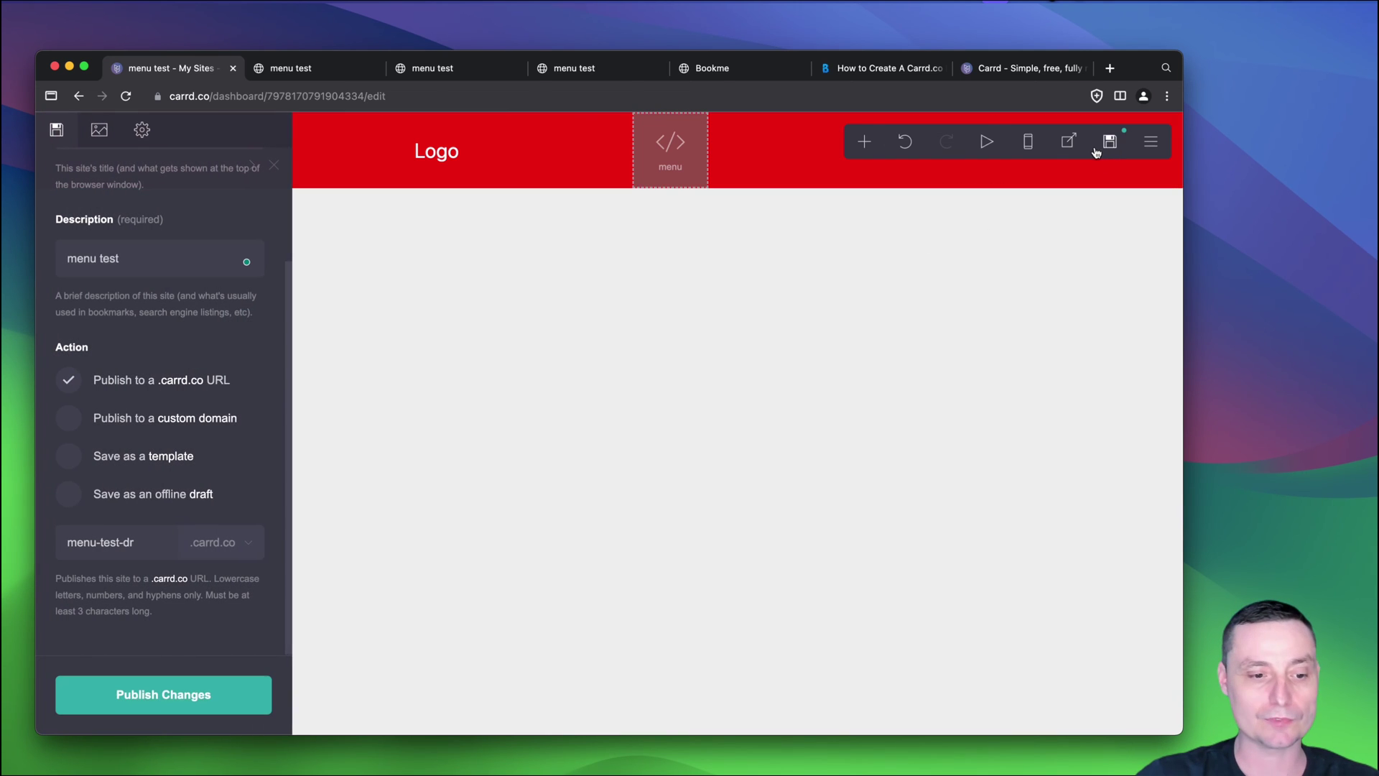
click(149, 695)
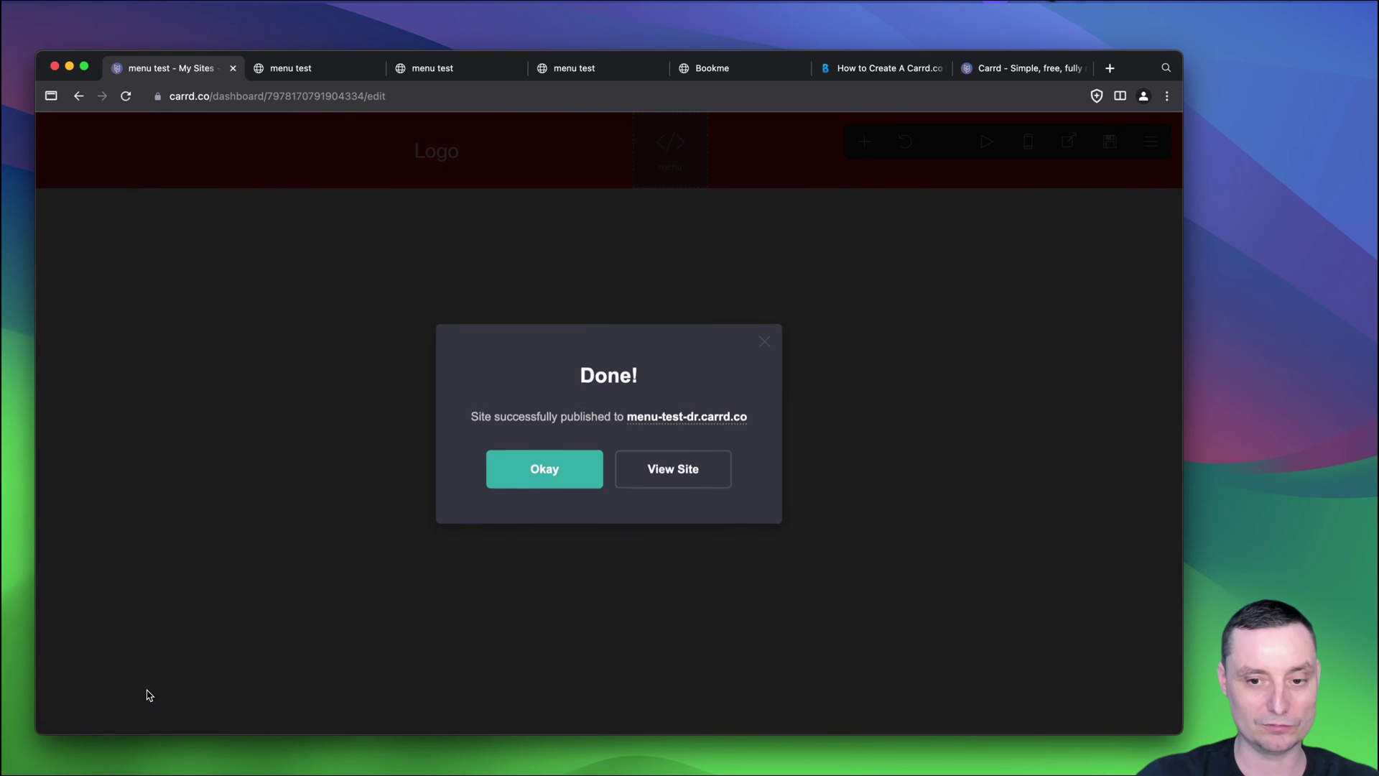
click(679, 468)
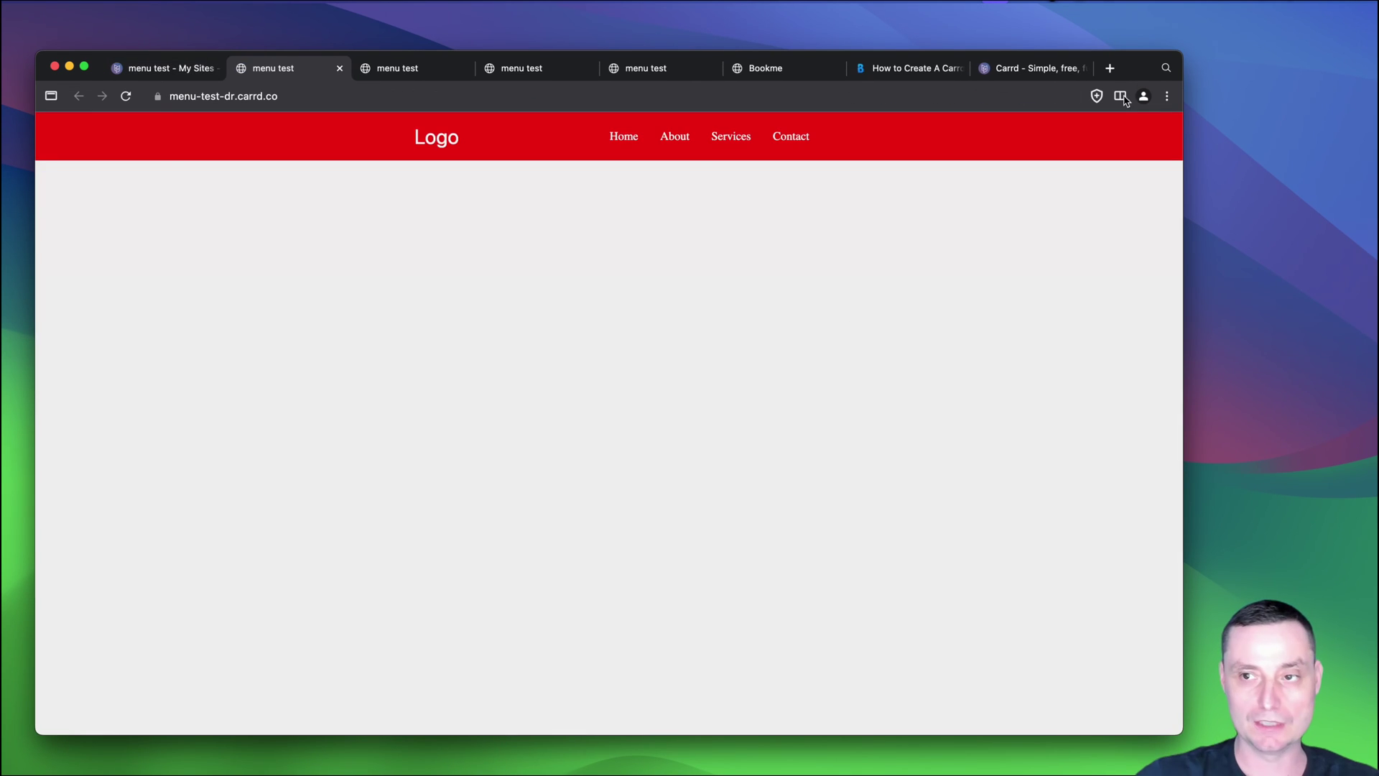
- Check the dropdown's position by opening the hamburger menu at mobile window width, and widen the window again
drag(1186, 63, 400, 64)
click(369, 137)
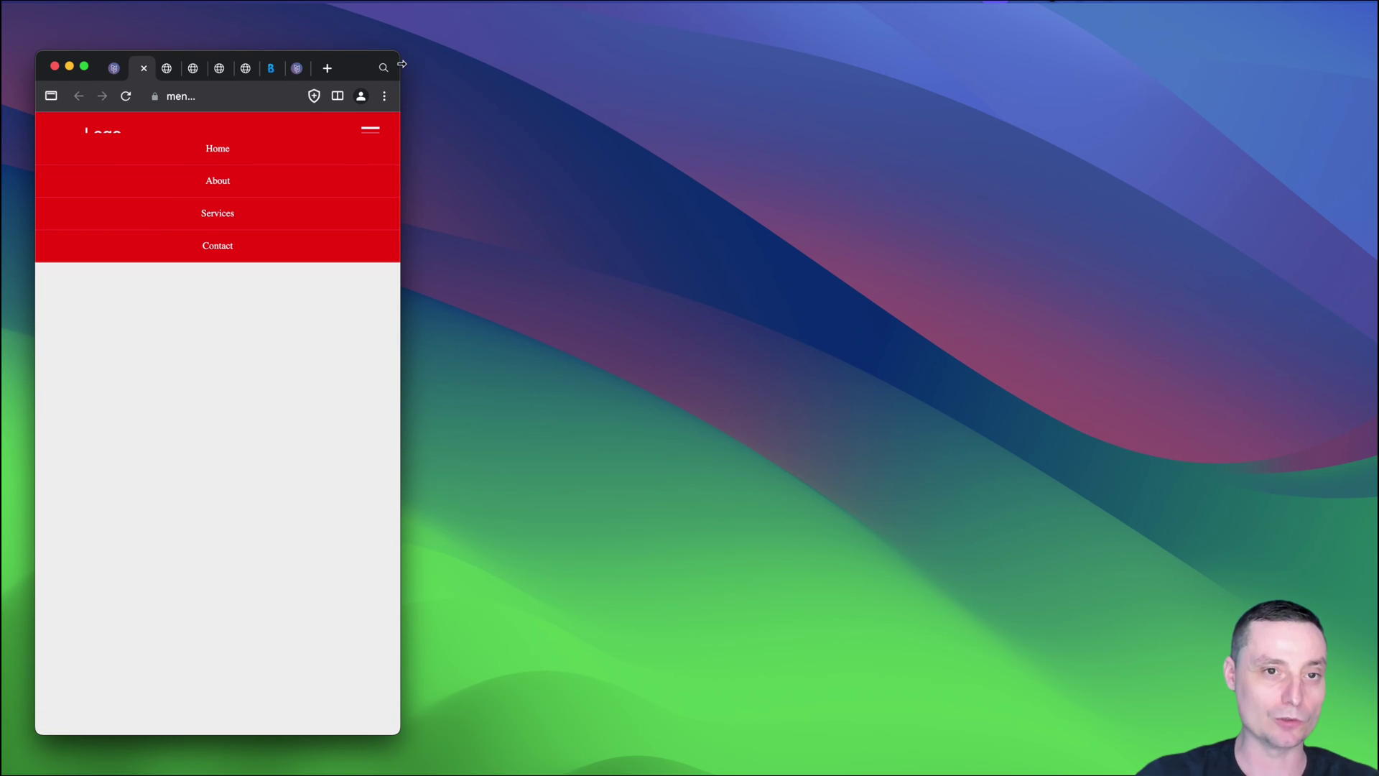
drag(417, 64, 964, 68)
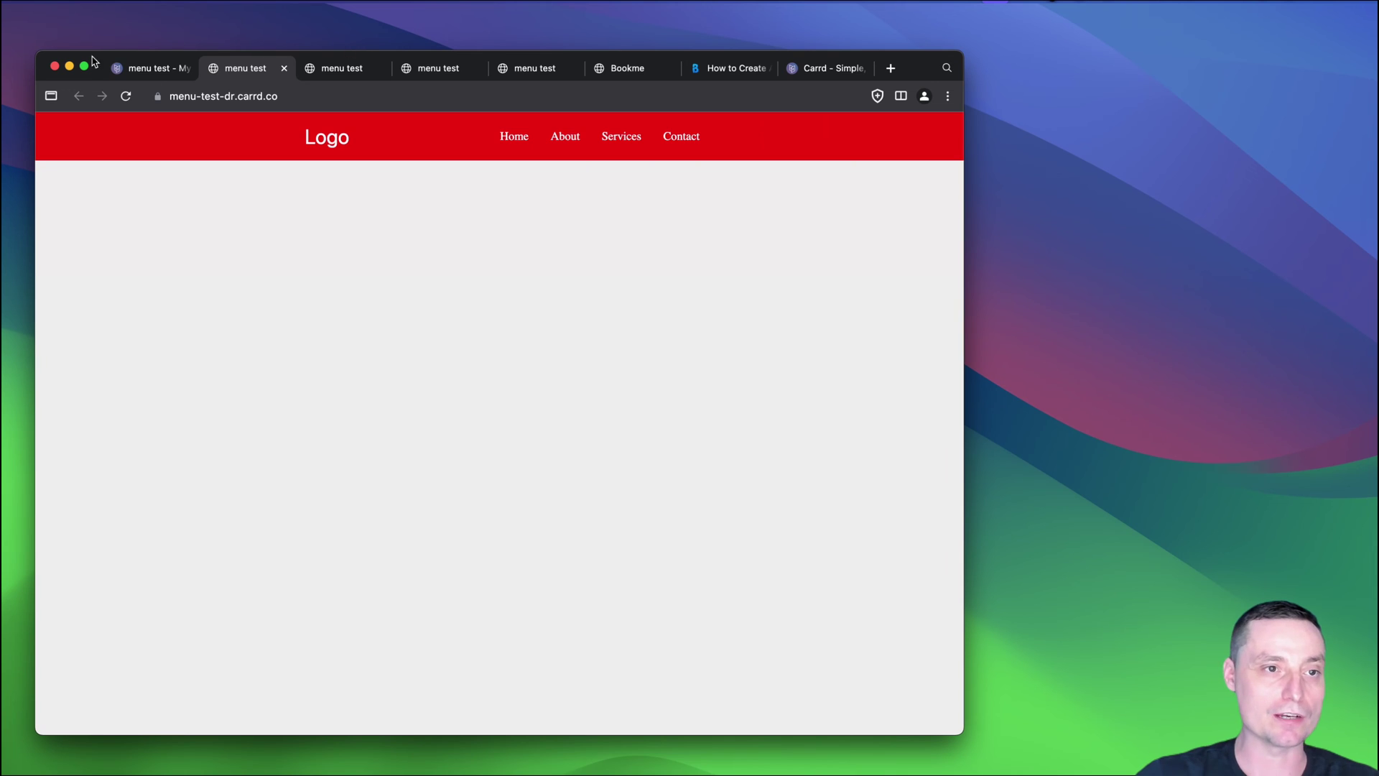
- Back in the Carrd editor, set the mobile .menu rule's top value to calc(15px + 4em) in the menu embed and apply it
click(141, 66)
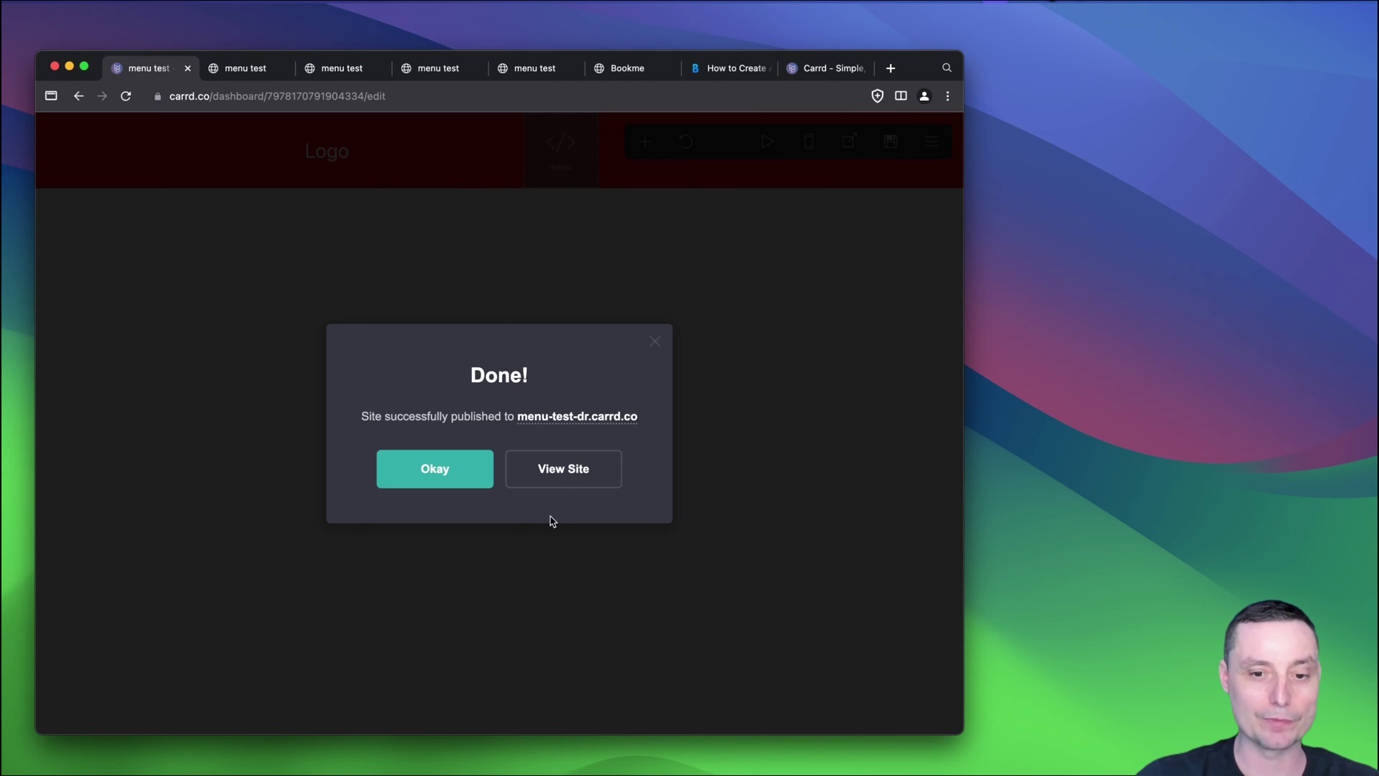
click(443, 476)
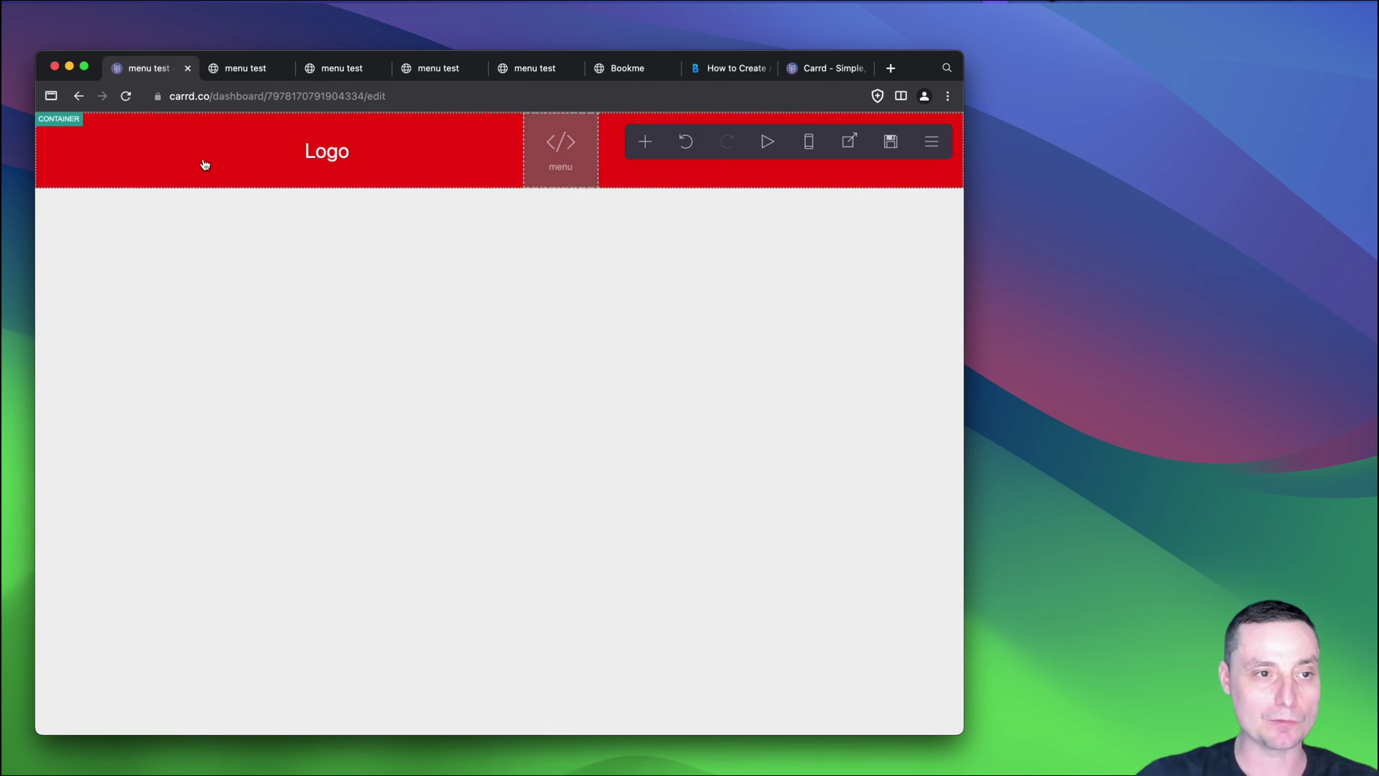
click(559, 142)
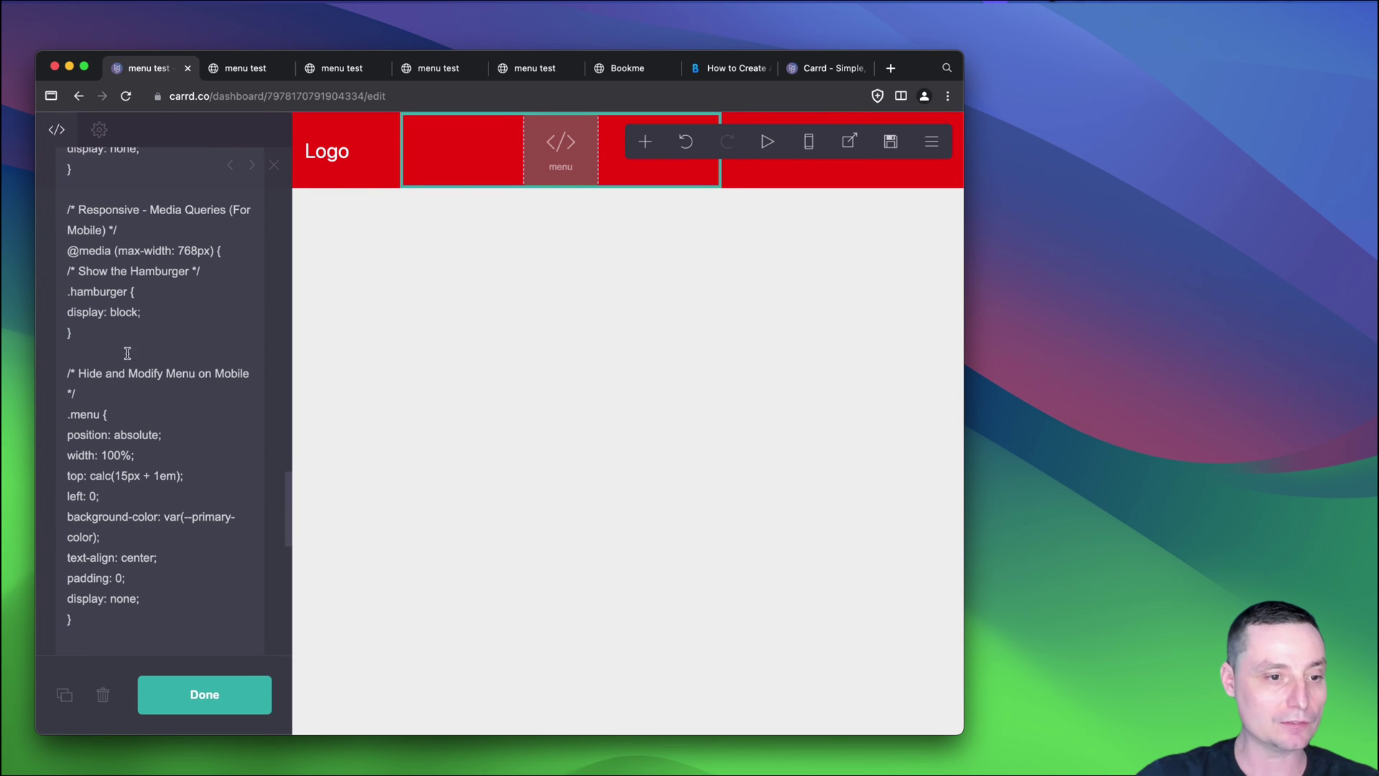
click(159, 477)
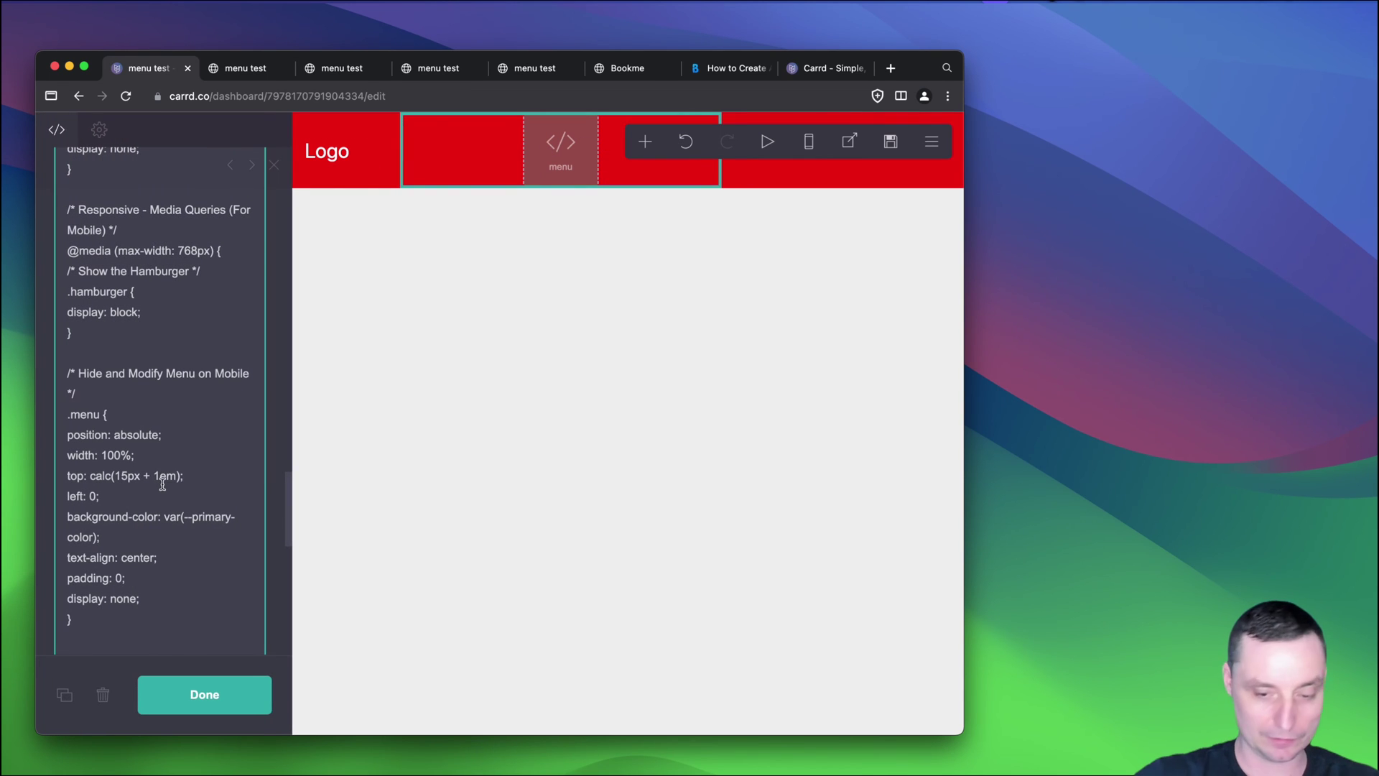
key(BackSpace)
text(4)
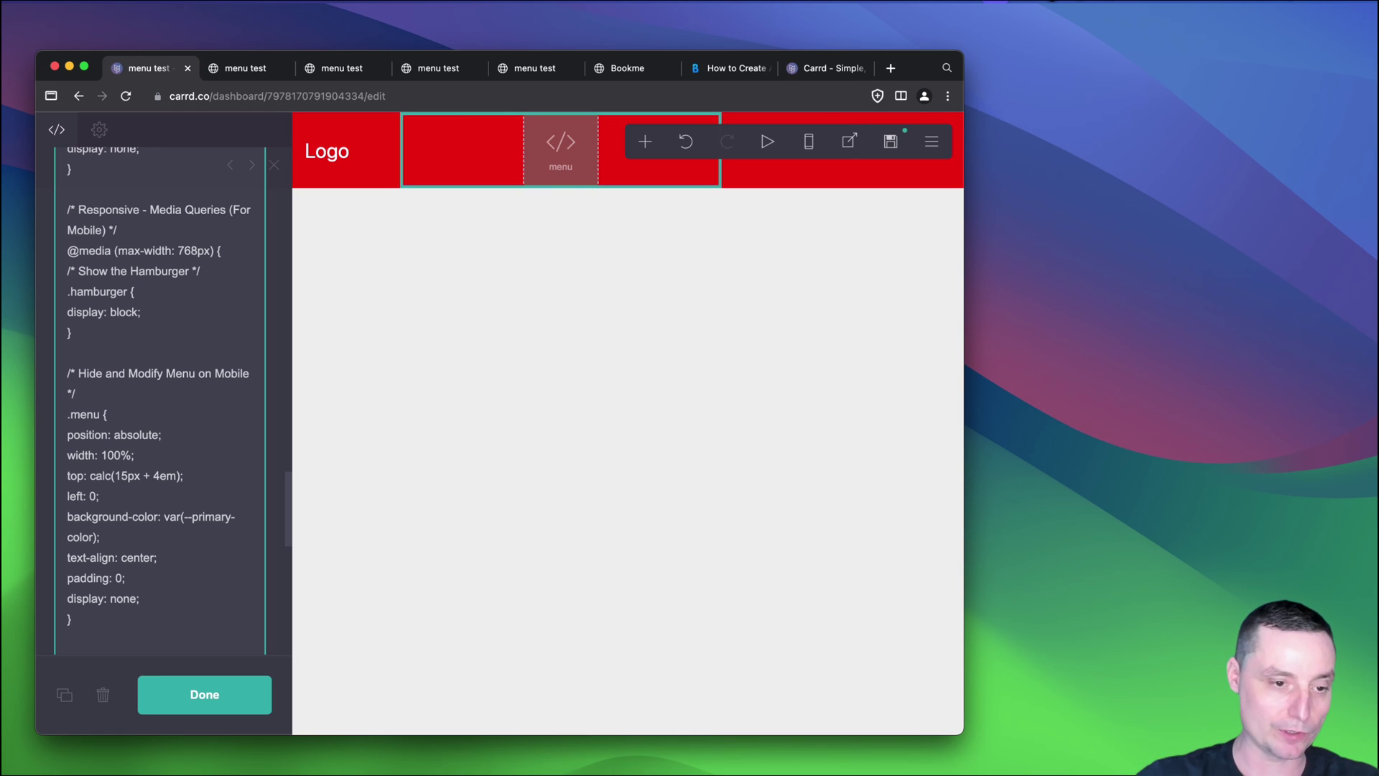
click(209, 691)
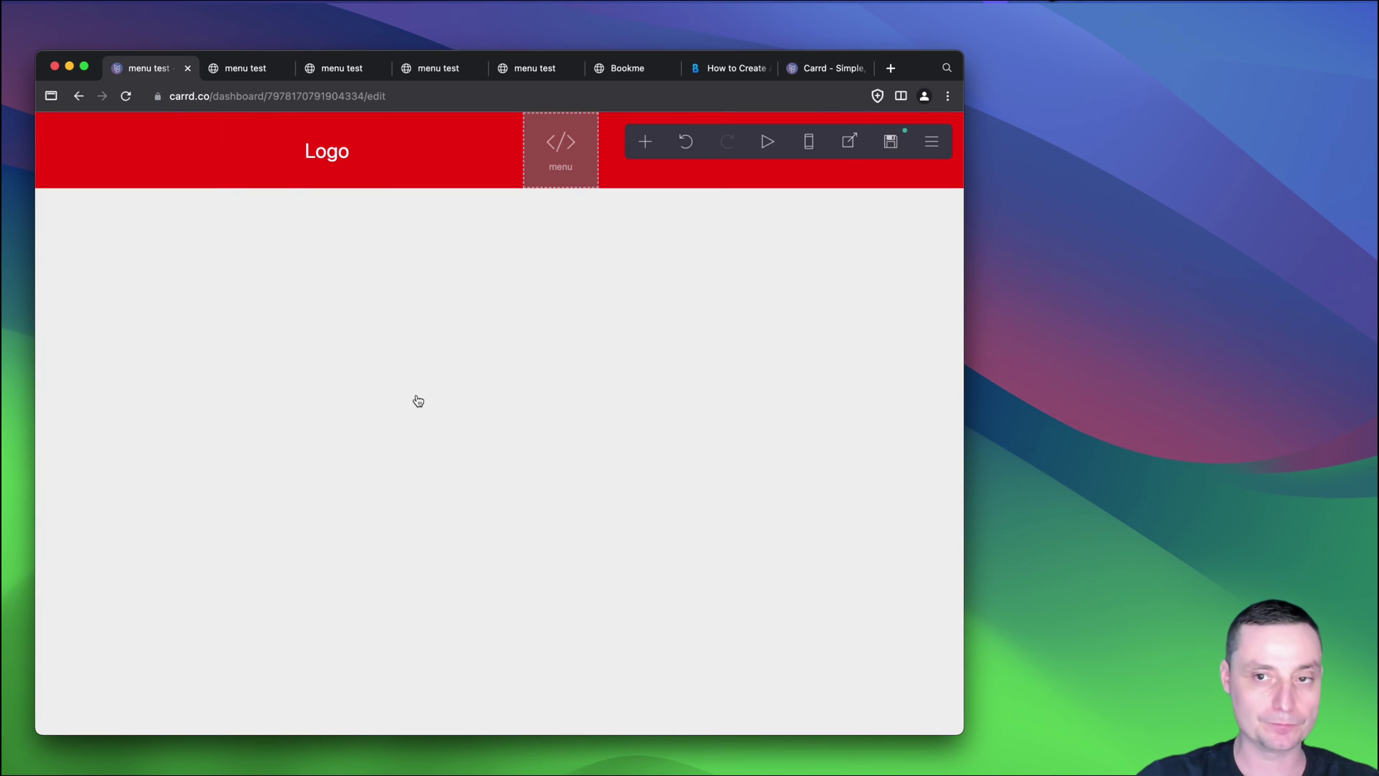
- Publish the adjusted menu code to the .carrd.co URL and view the live site
click(891, 142)
click(155, 697)
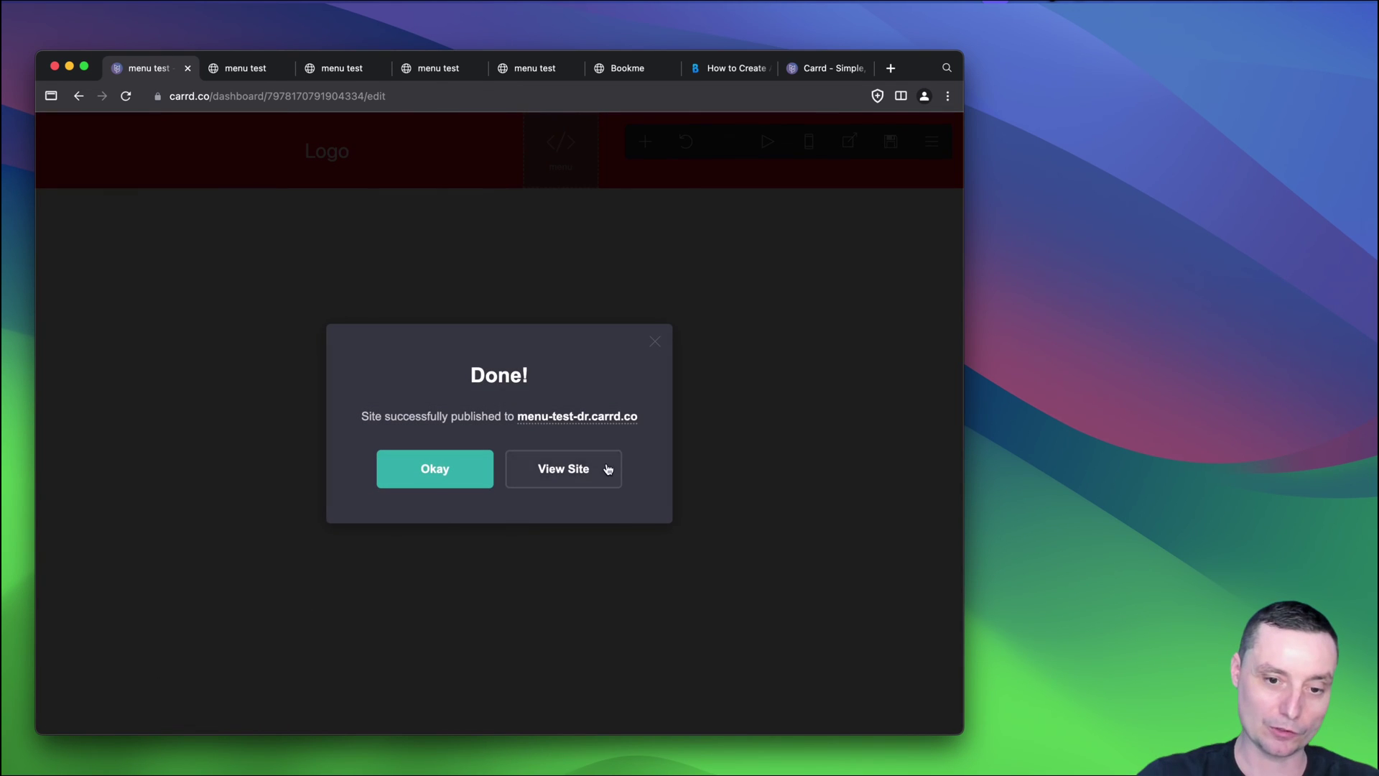
click(616, 472)
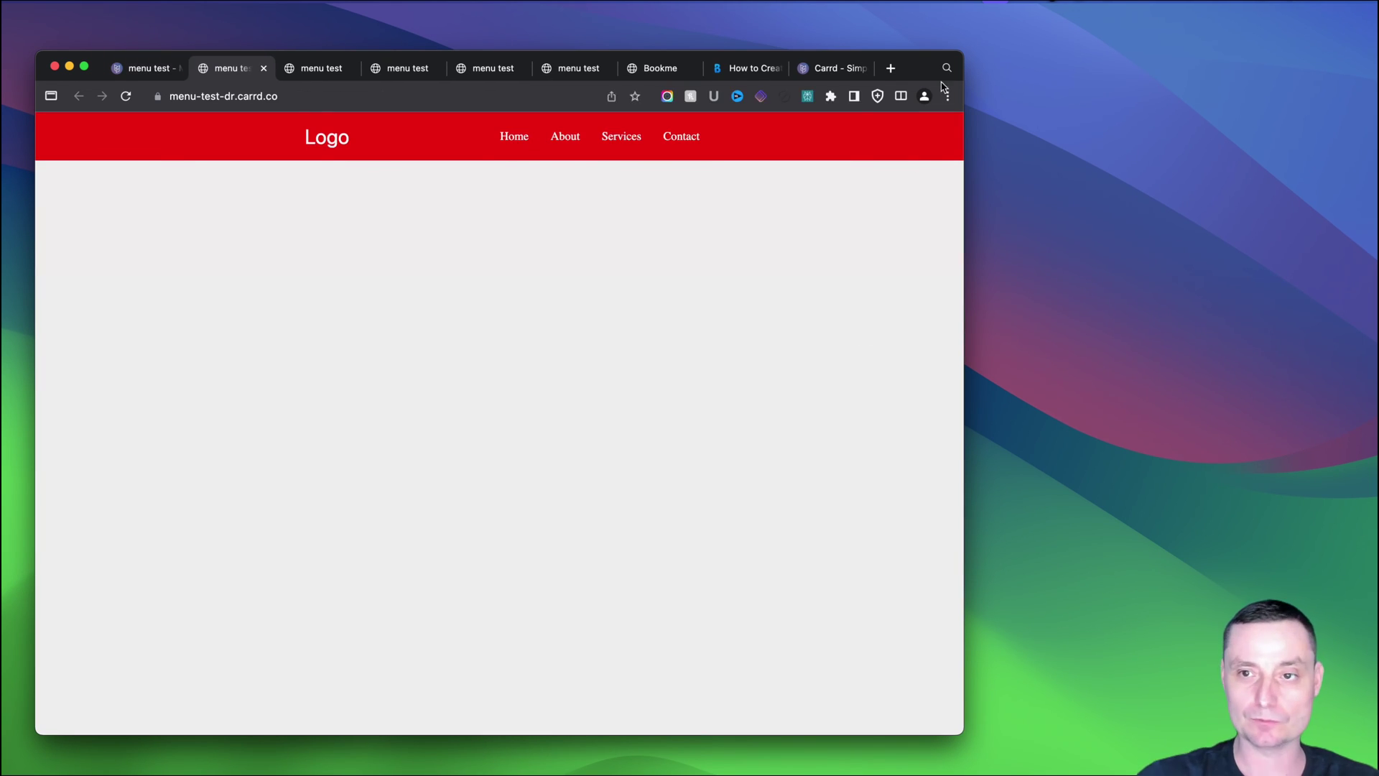
- Shrink the window to mobile width, open and close the hamburger menu to check its spacing, and widen the window again
drag(964, 68, 183, 61)
click(370, 137)
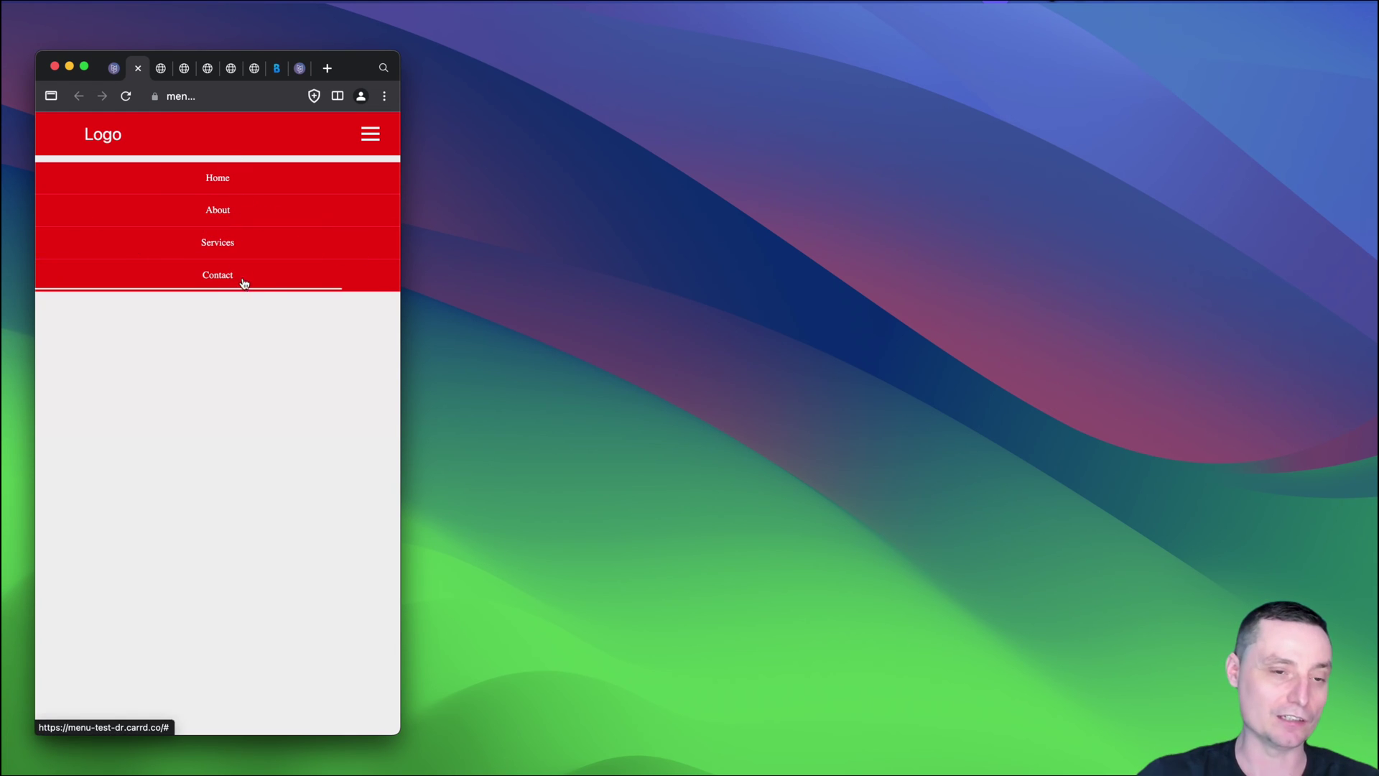
click(370, 134)
drag(420, 61, 1075, 61)
- Return to the editor, dismiss the publish message and duplicate the Services list item directly below itself in the menu embed's code
click(146, 69)
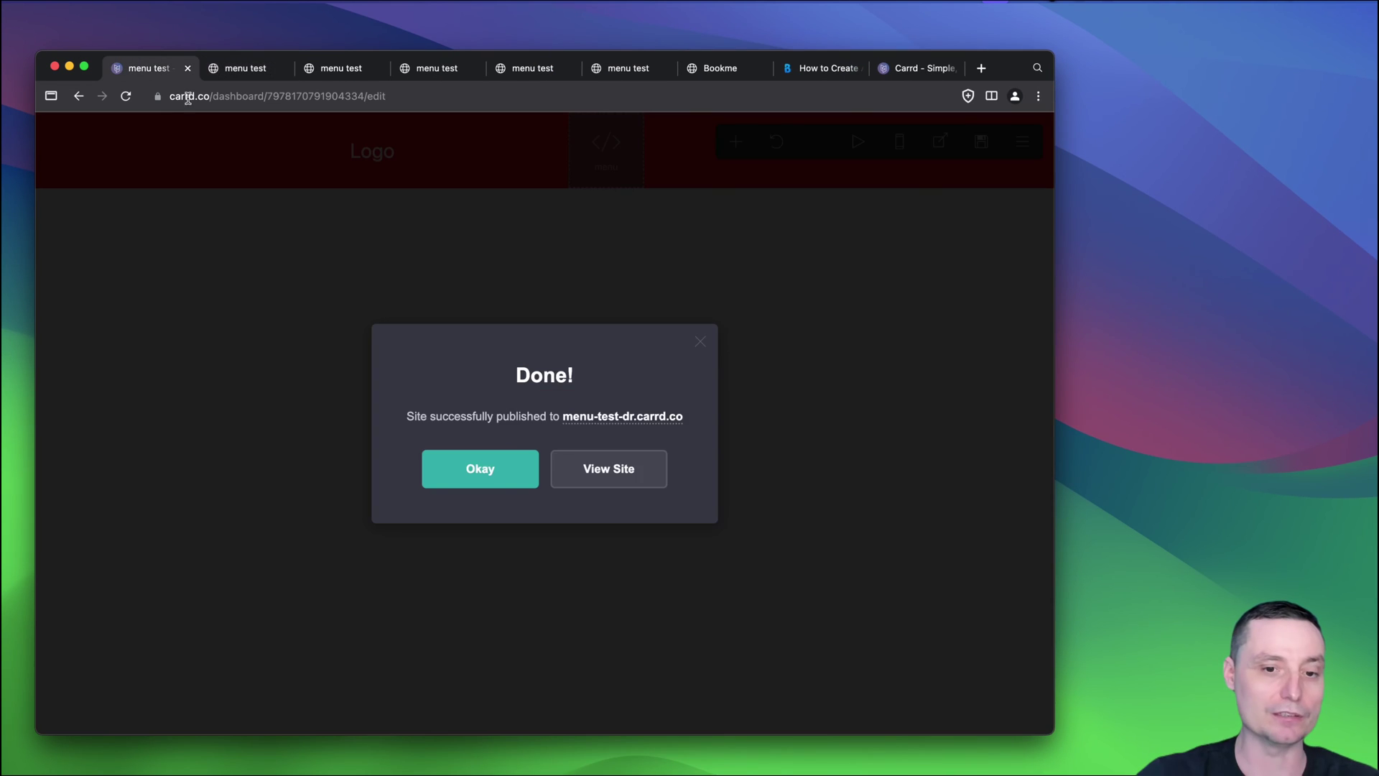
click(462, 474)
click(599, 181)
scroll(183, 406, down, 10)
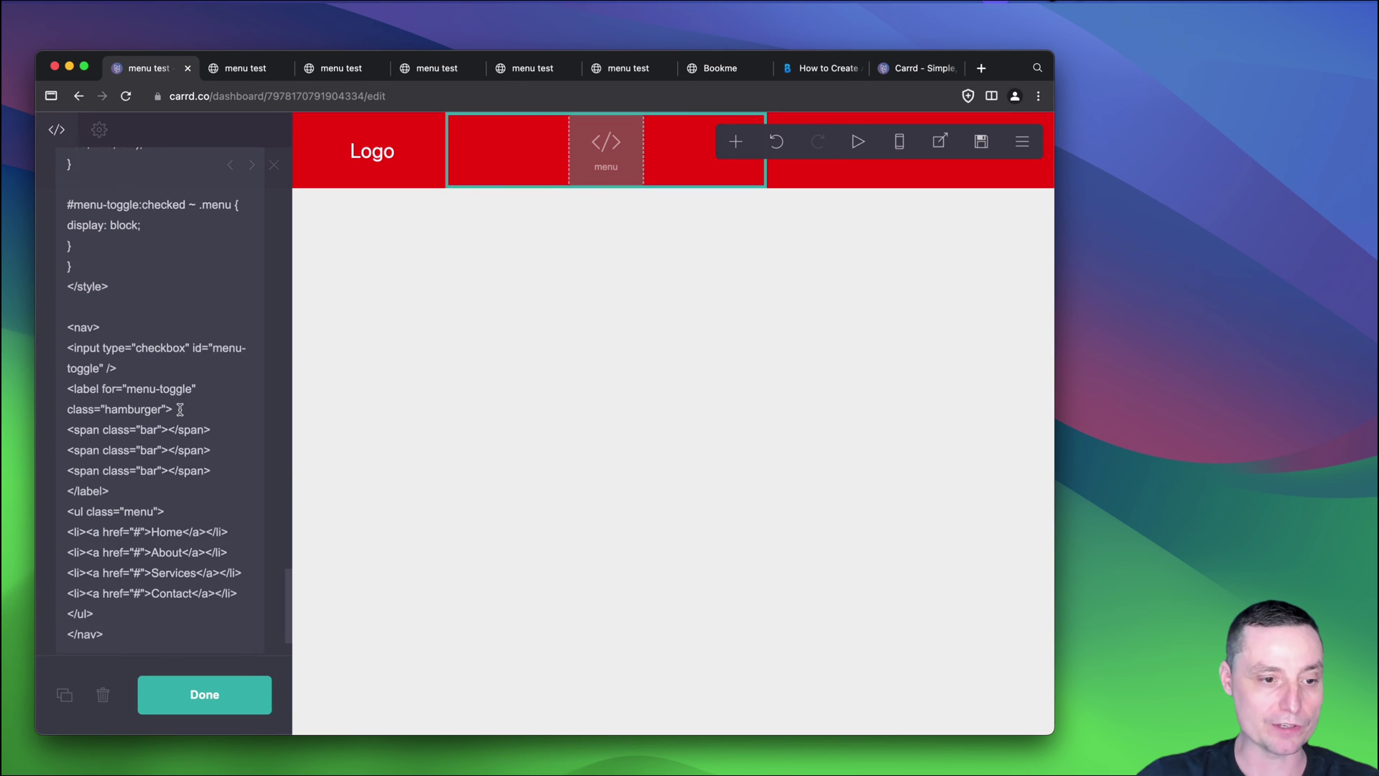
scroll(191, 438, down, 3)
drag(246, 499, 62, 498)
key(super+c)
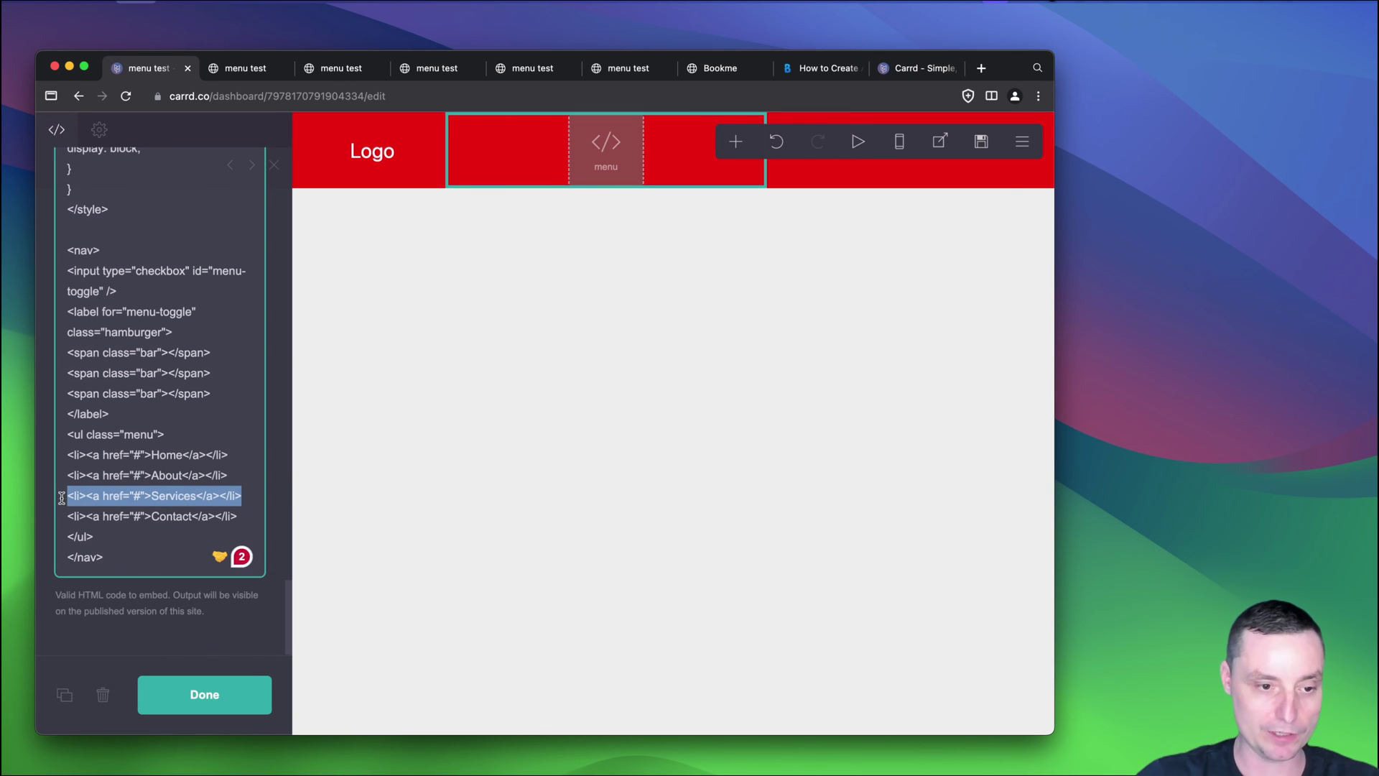
click(245, 497)
key(Return)
key(super+v)
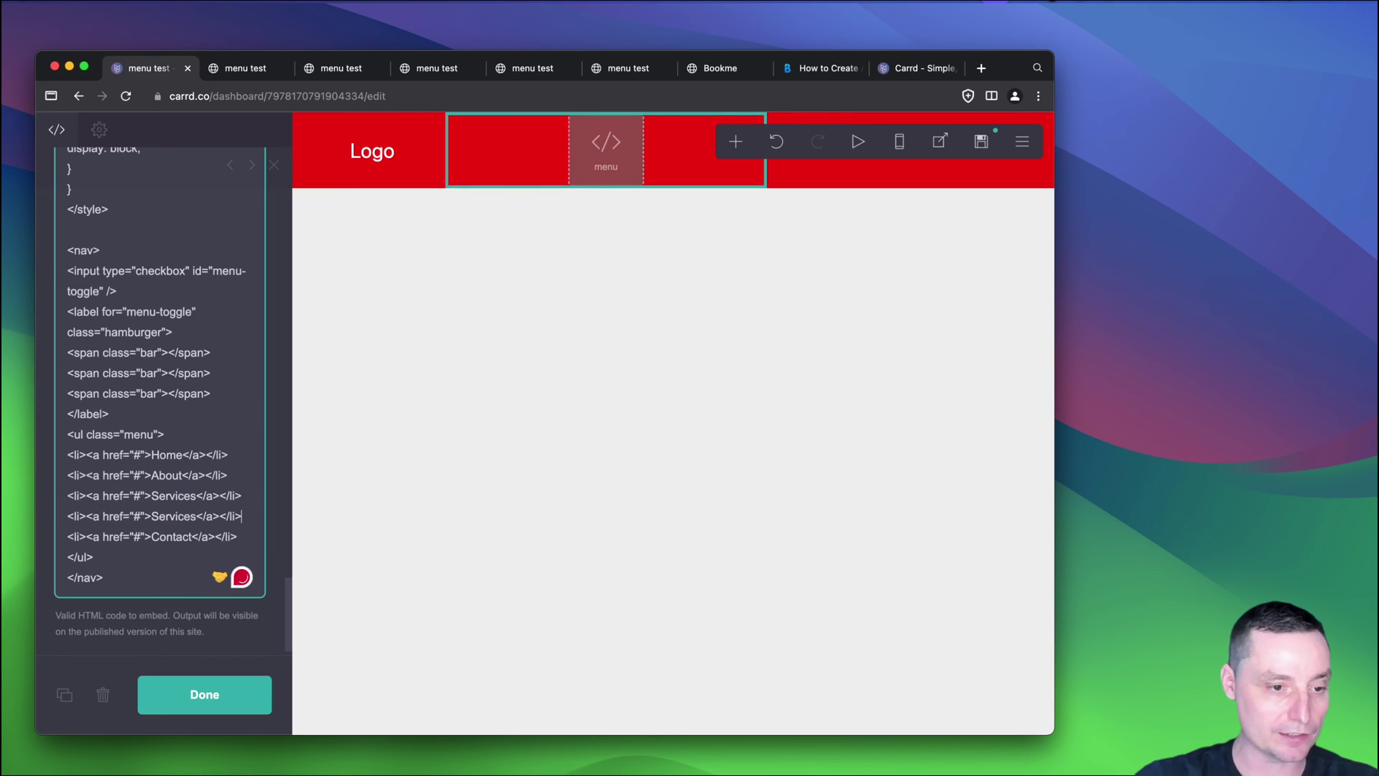
- Turn the duplicated Services item in the menu embed's code into Testimonials, link it to #testimonials and apply the change
double_click(183, 518)
text(Testimon)
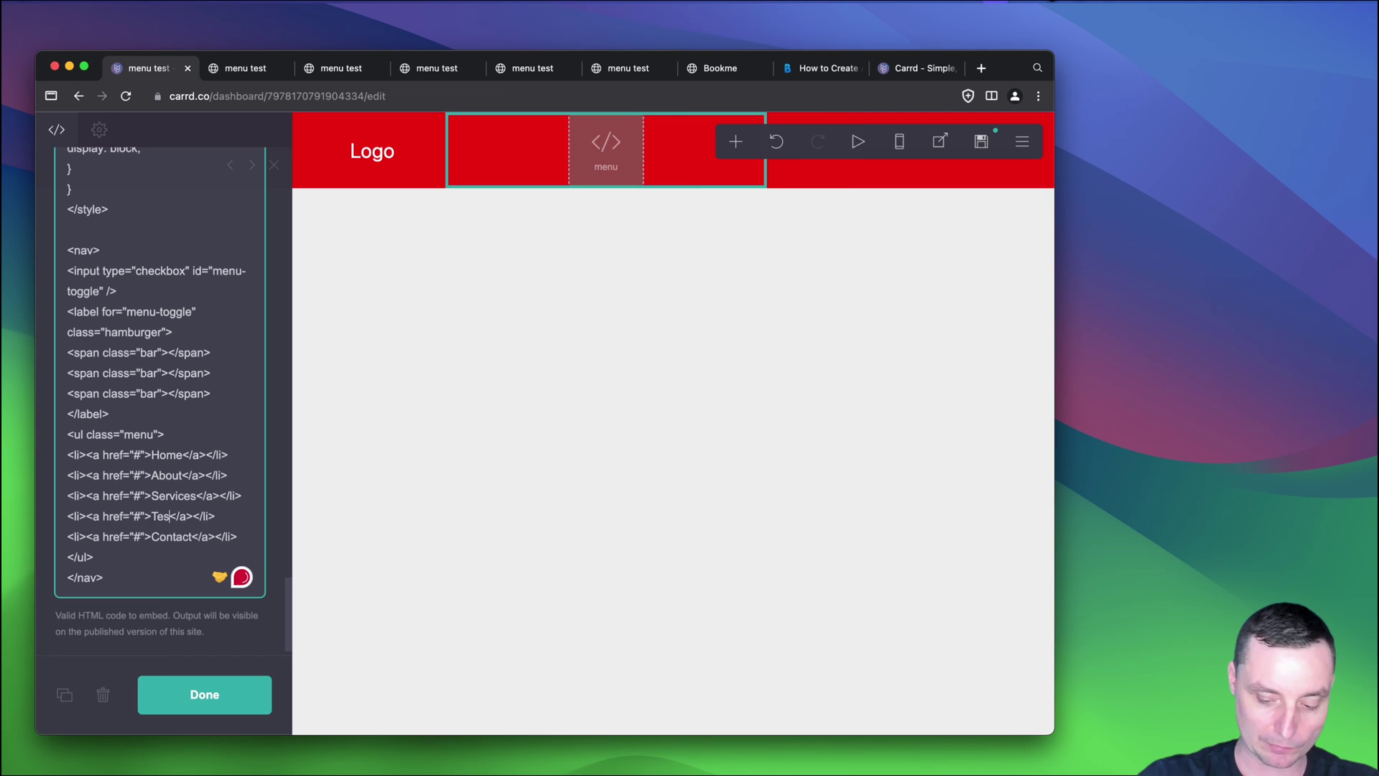
text(ials)
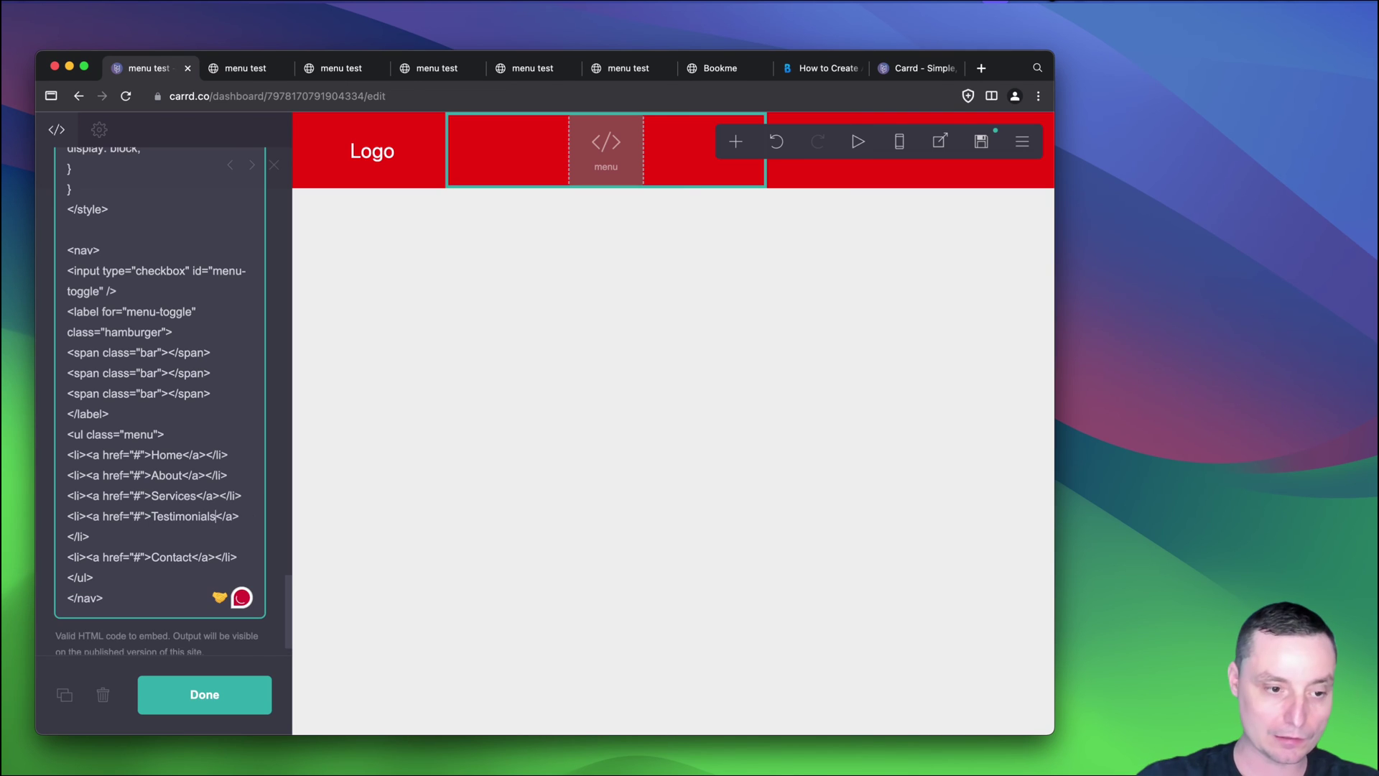
click(141, 516)
text(testi)
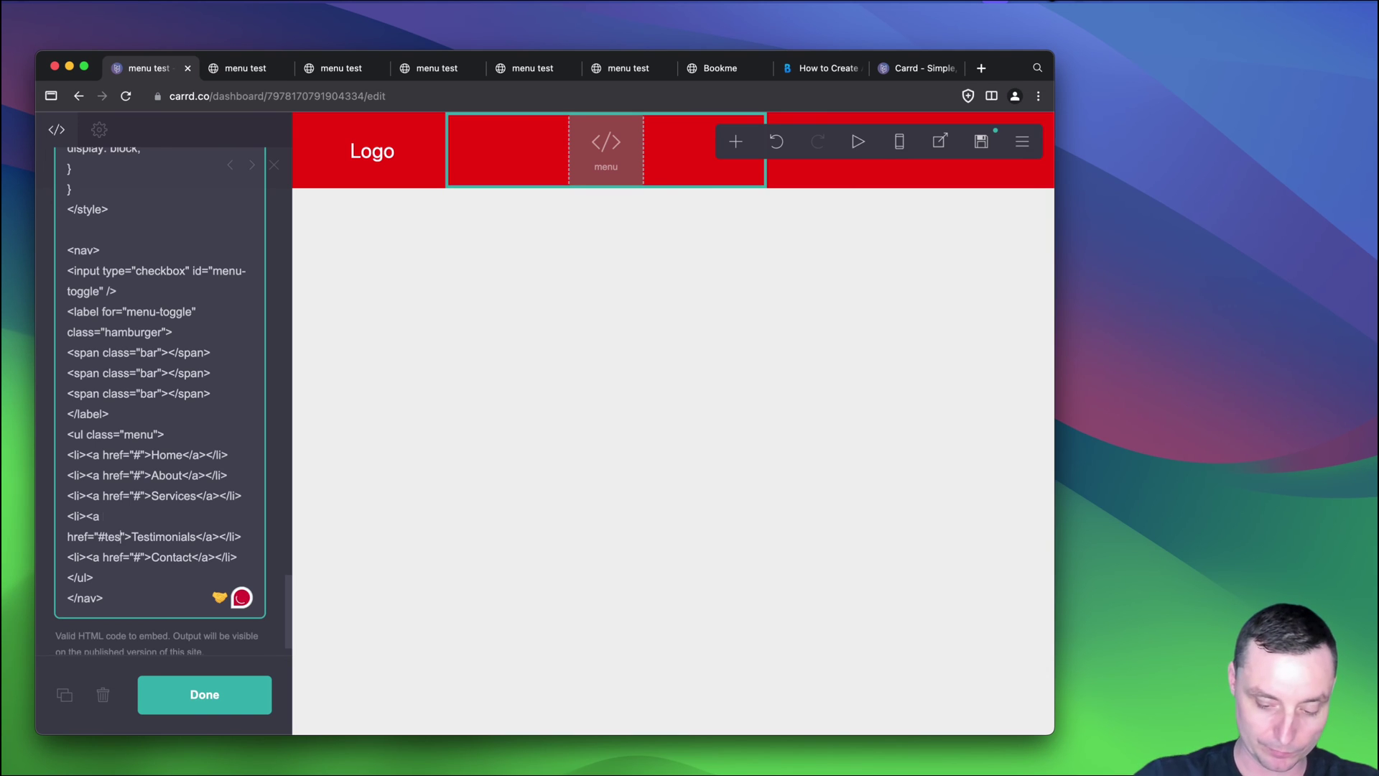
text(monia)
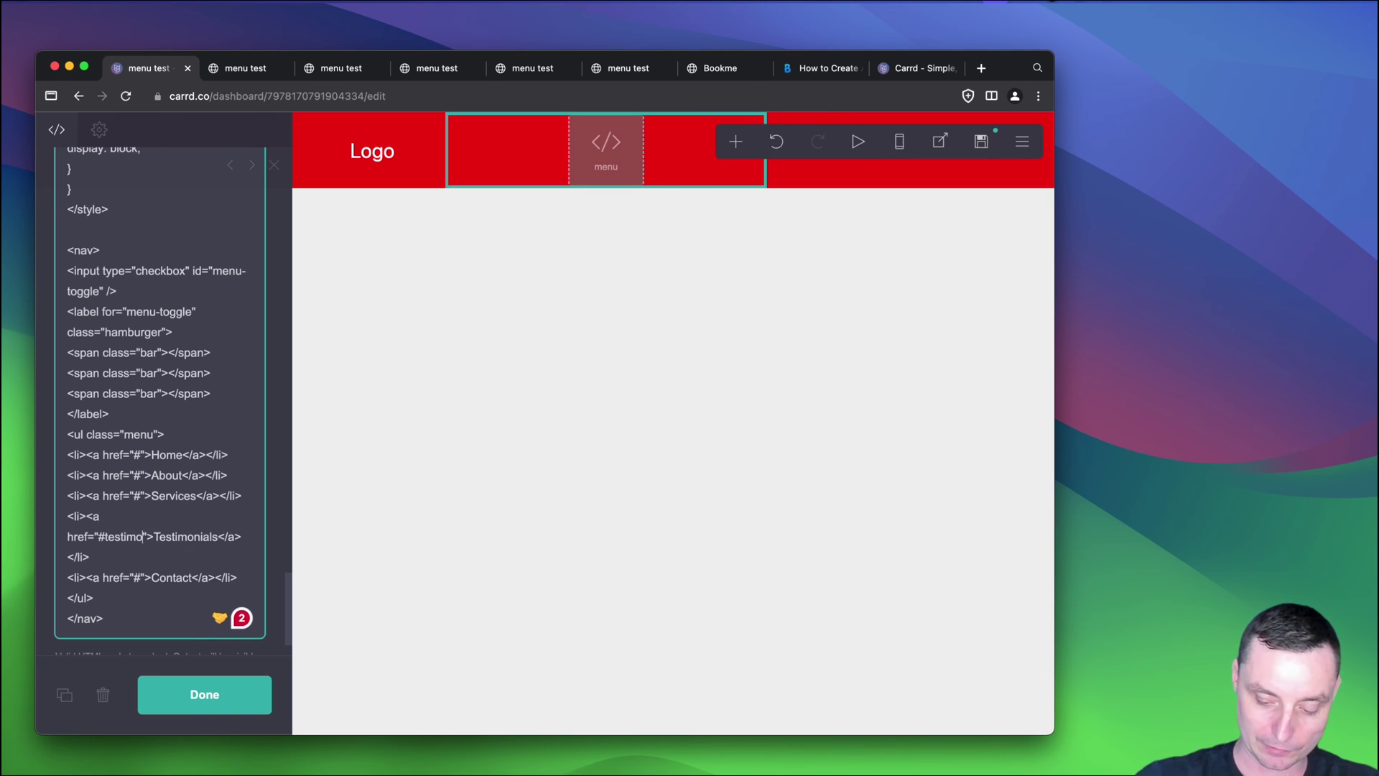
text(ls)
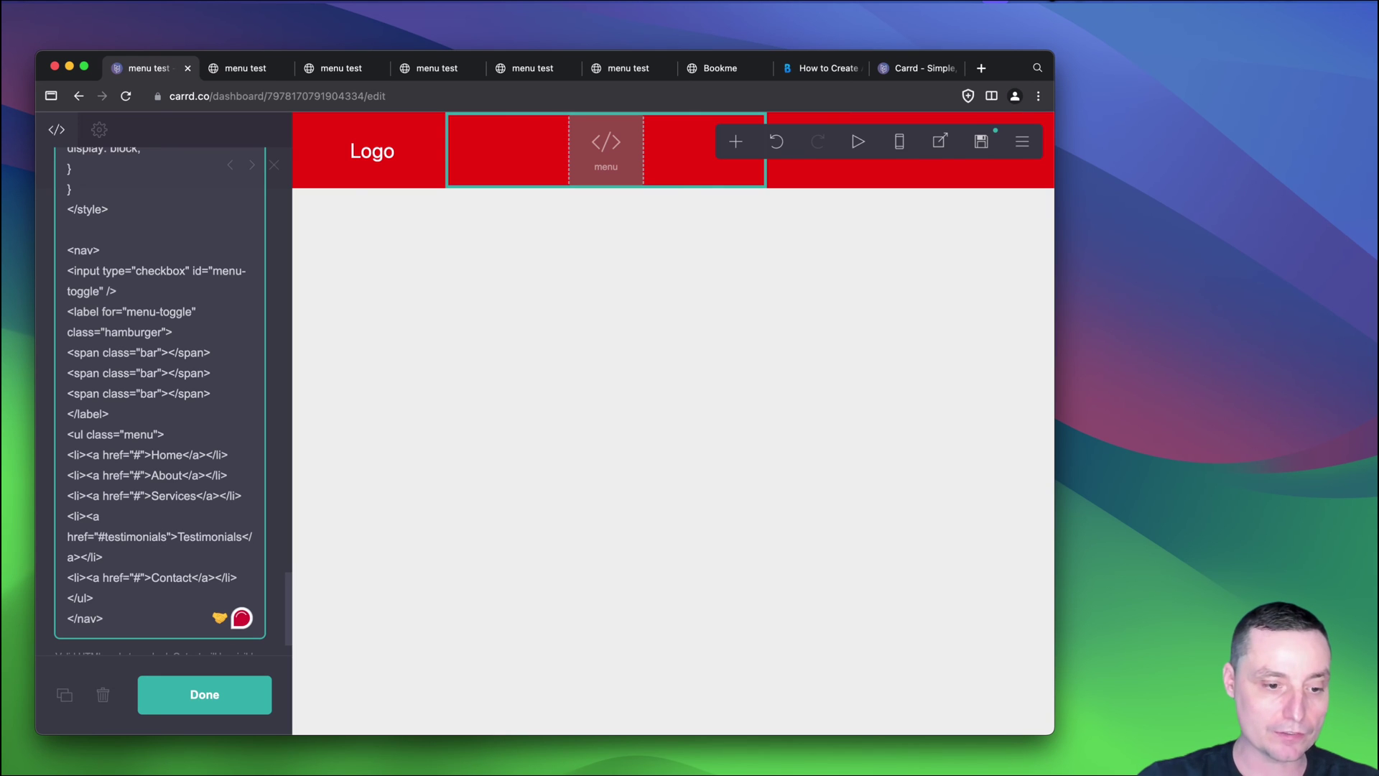
click(205, 701)
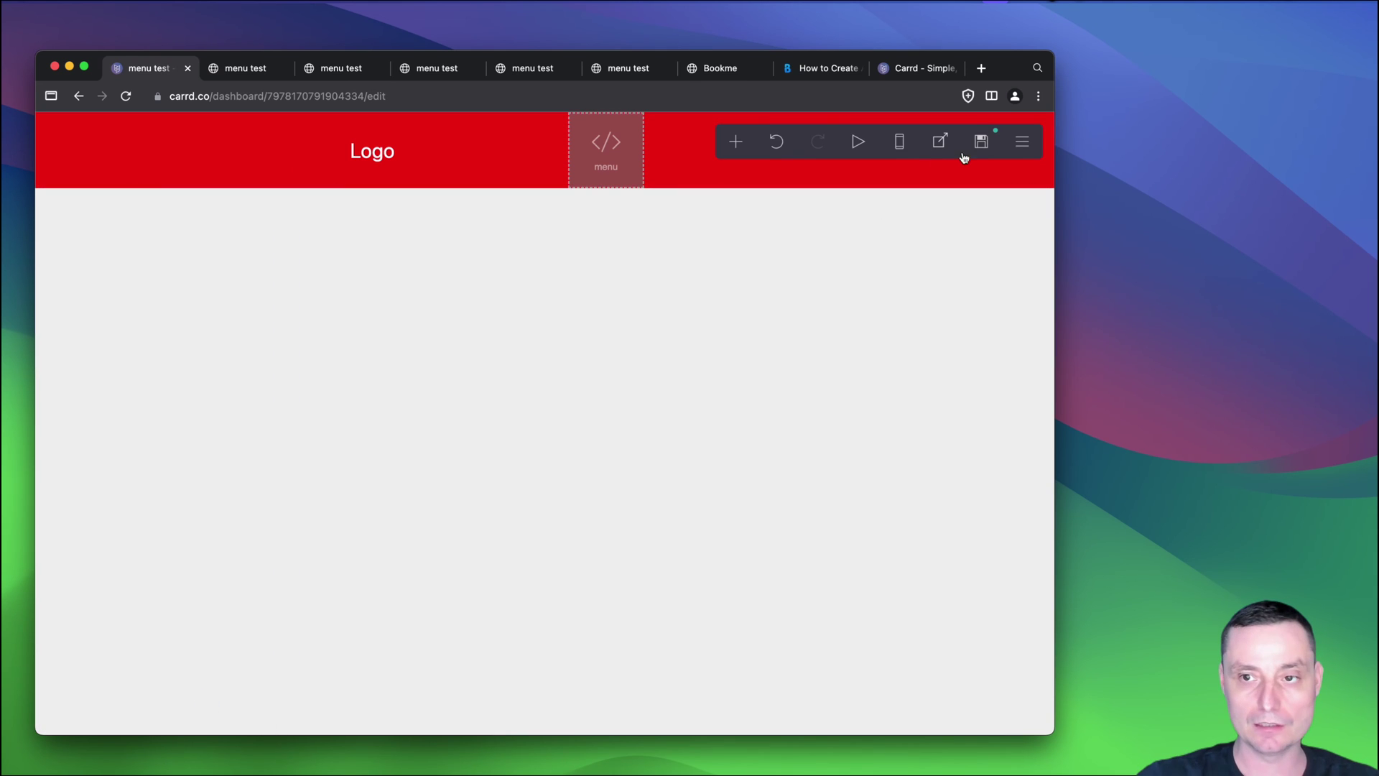
- Publish the site with the added Testimonials menu item and view the live page
click(981, 141)
click(188, 695)
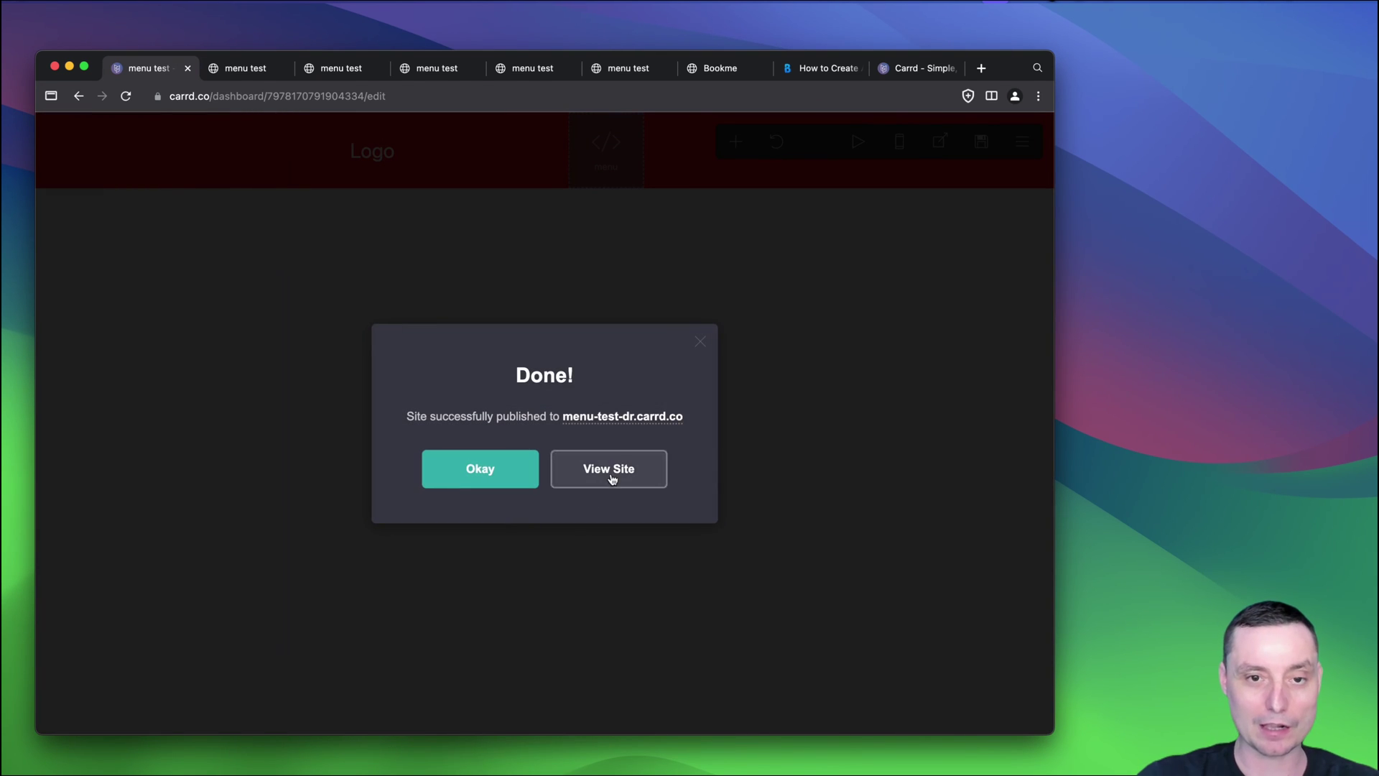
click(613, 476)
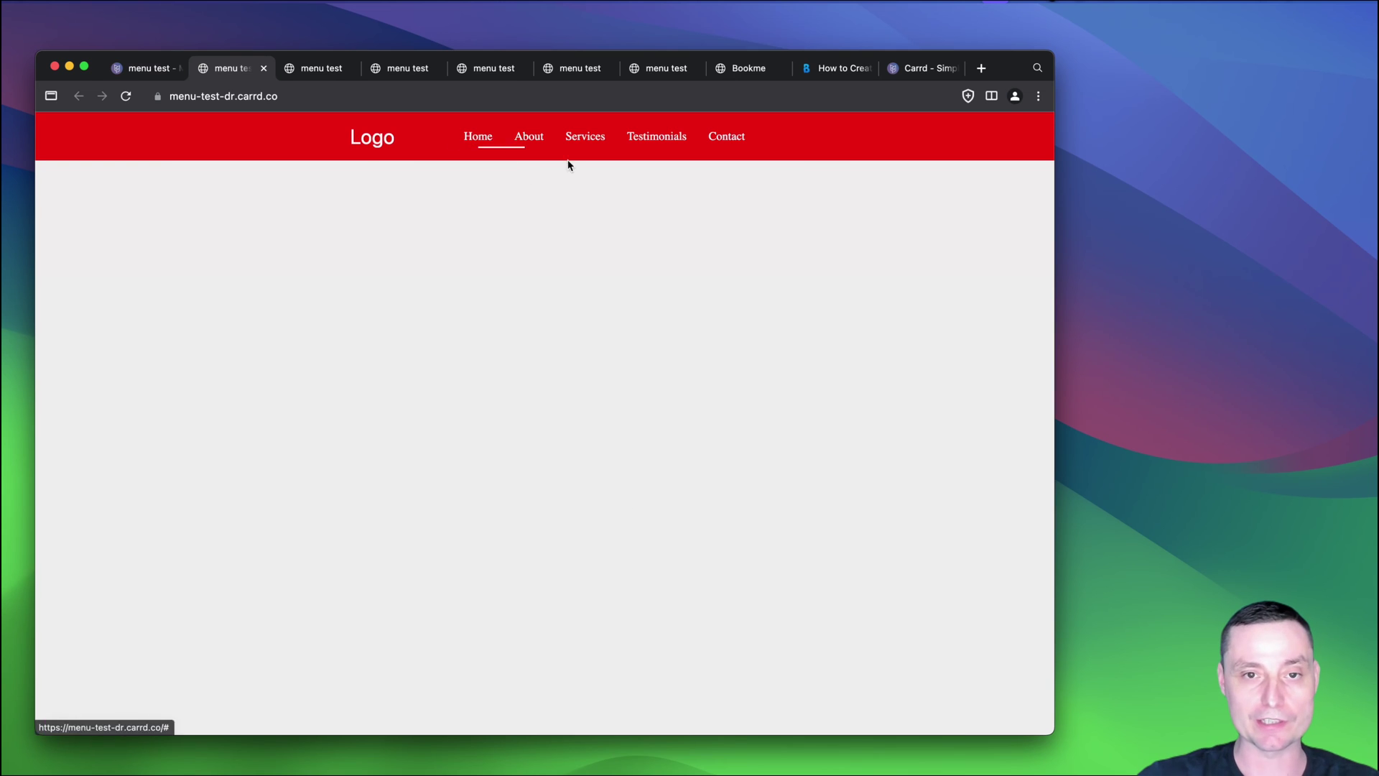
- Widen the window, shrink it to mobile width, and toggle the hamburger menu to check the five menu items
drag(1051, 57, 1378, 8)
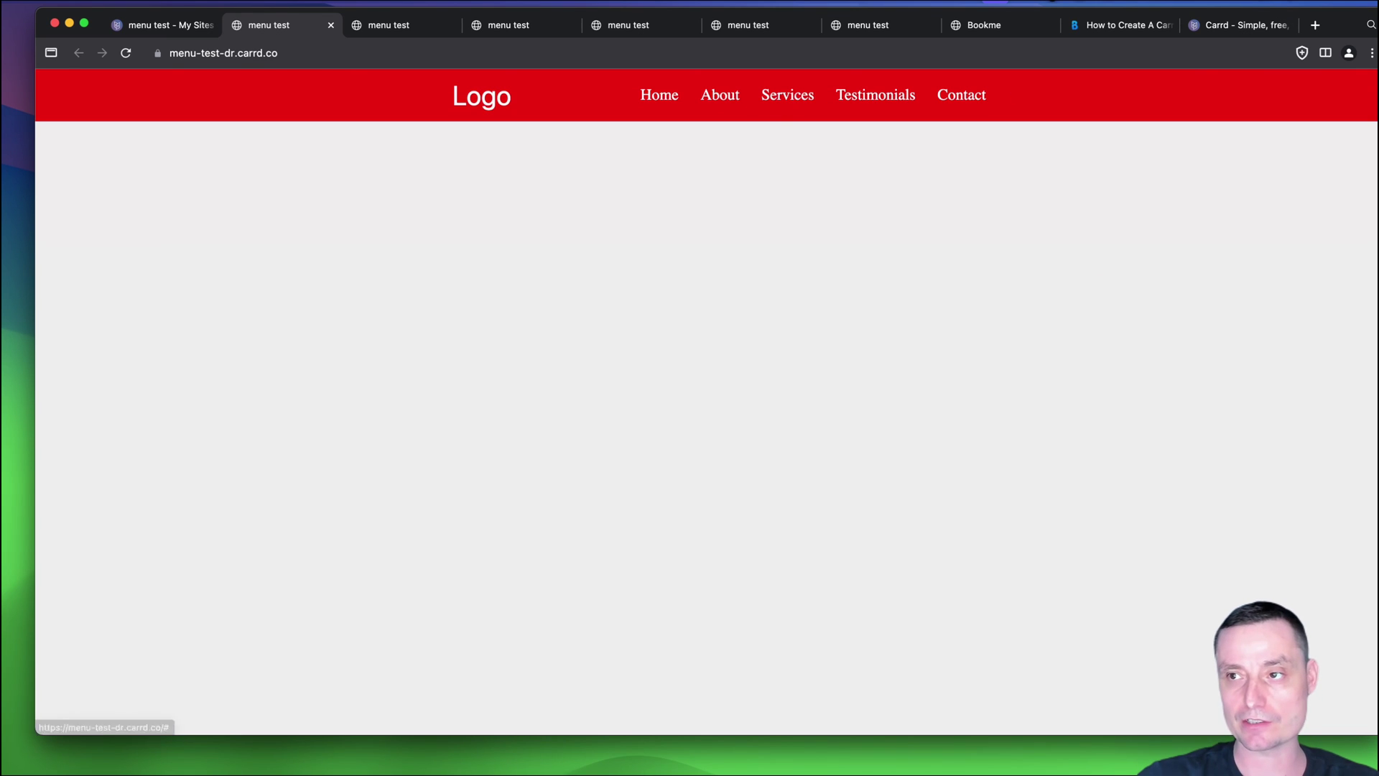
drag(1378, 9, 400, 15)
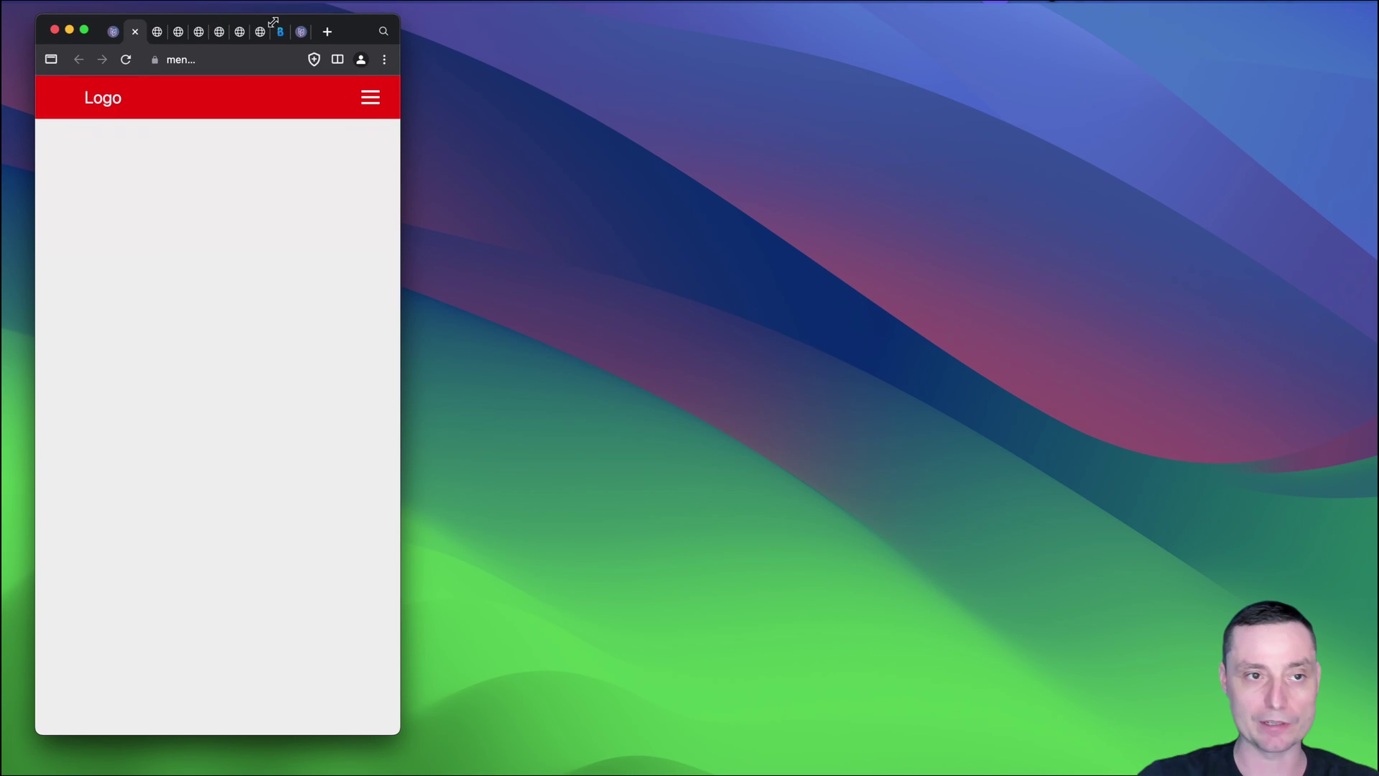
click(370, 99)
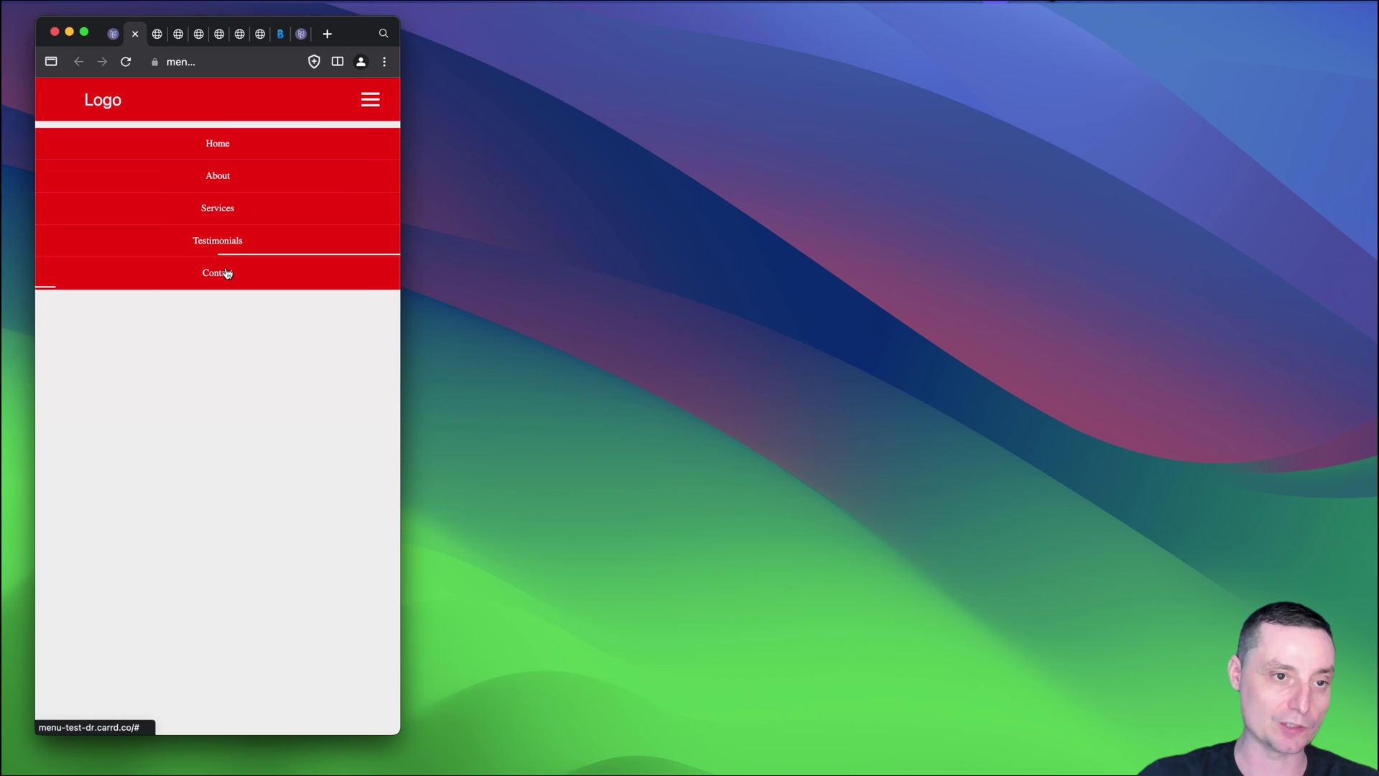
click(375, 105)
click(376, 106)
click(376, 106)
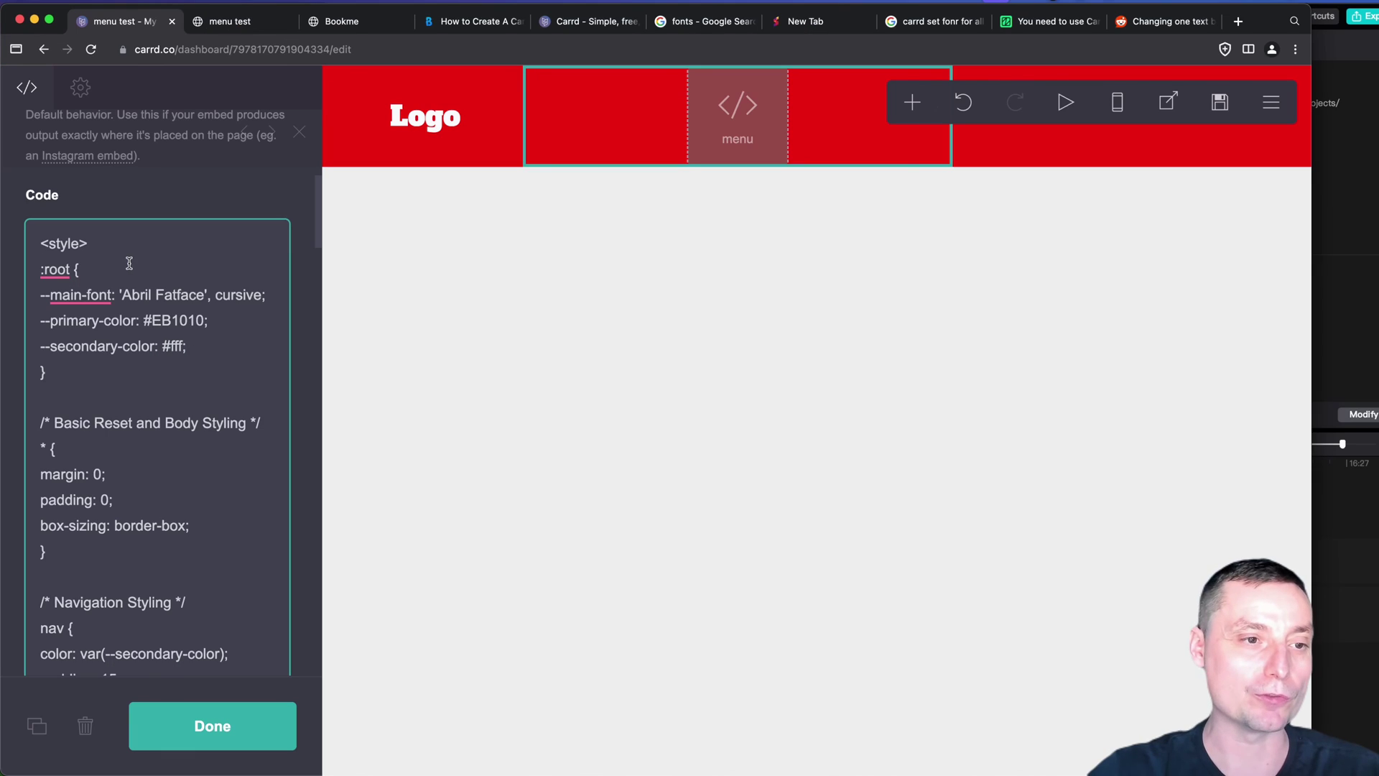
- Review the --main-font variable in the :root block of the menu embed's code
click(79, 272)
click(50, 296)
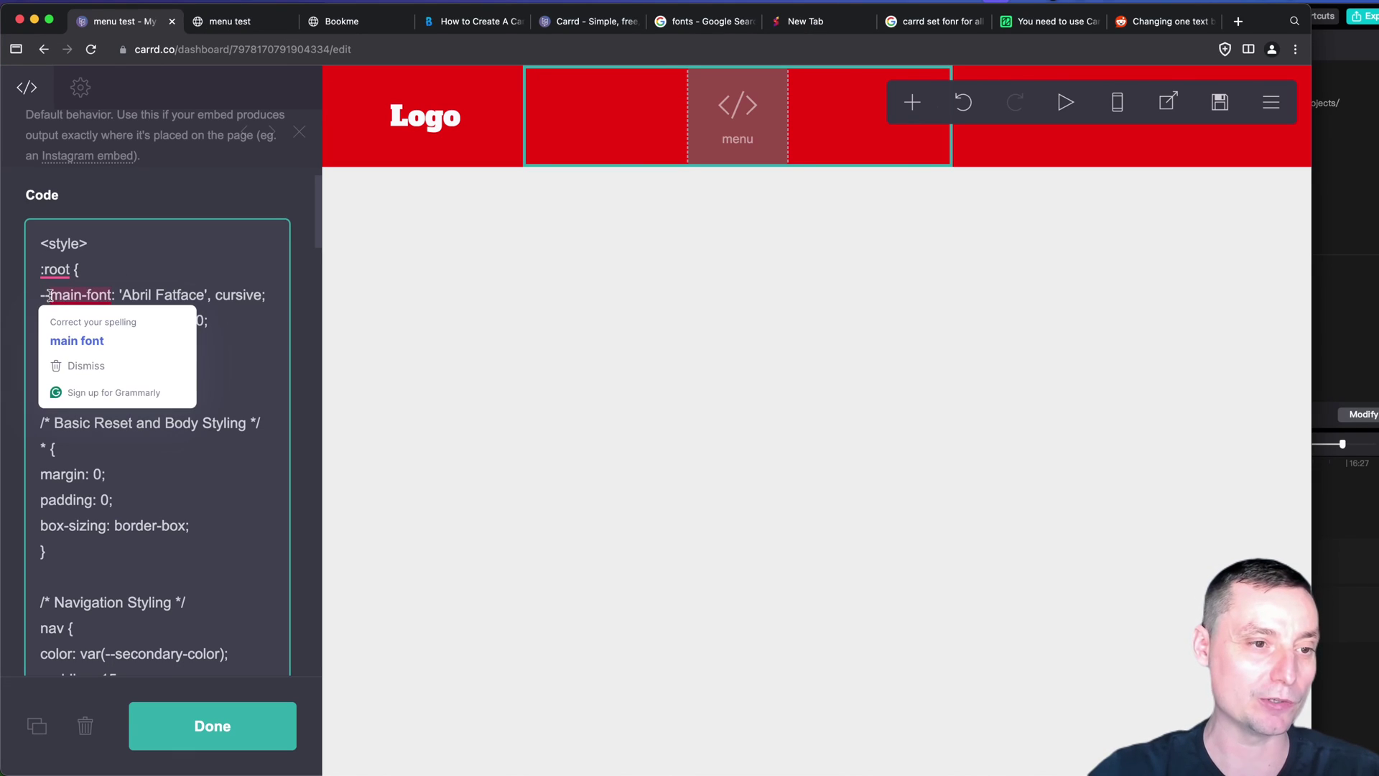
click(129, 294)
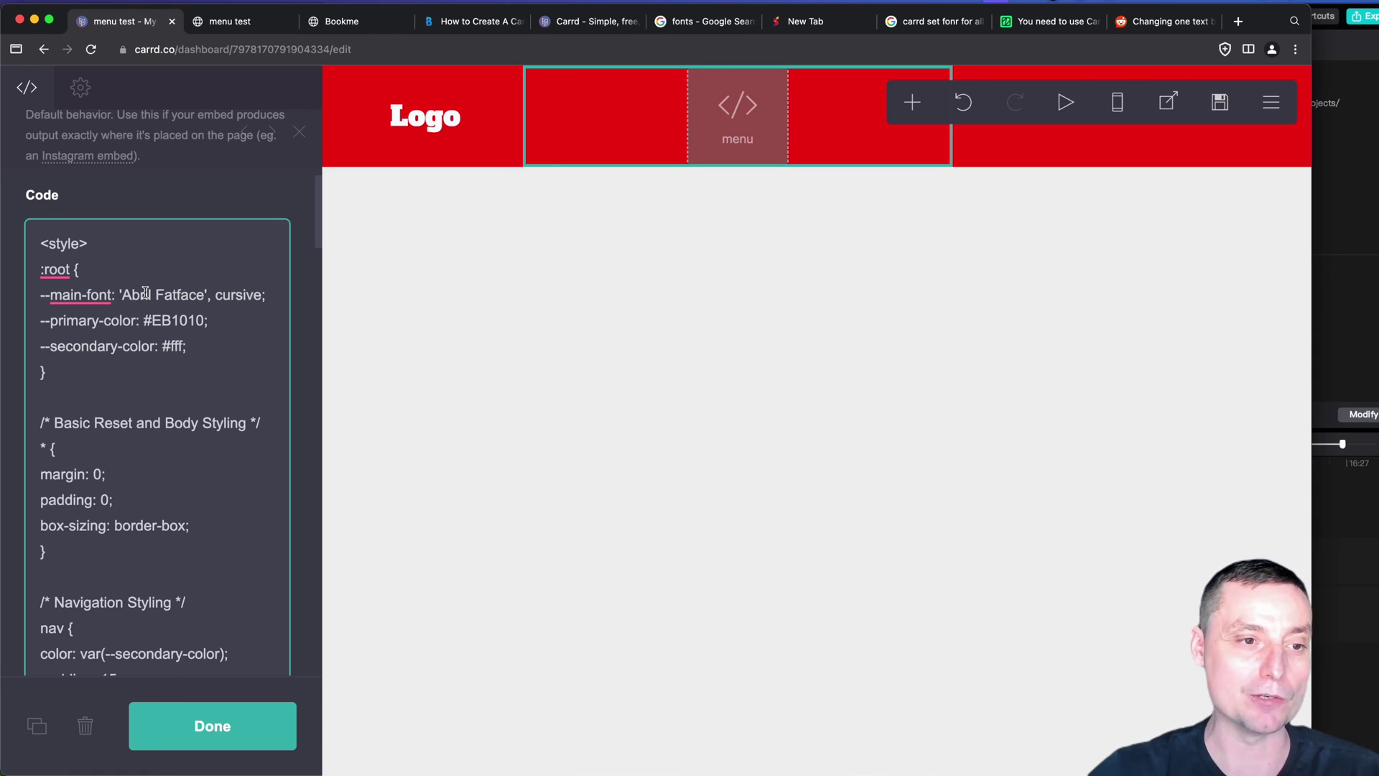
- Change the Logo text's font to Alumni Sans Pinstripe and apply it
click(426, 128)
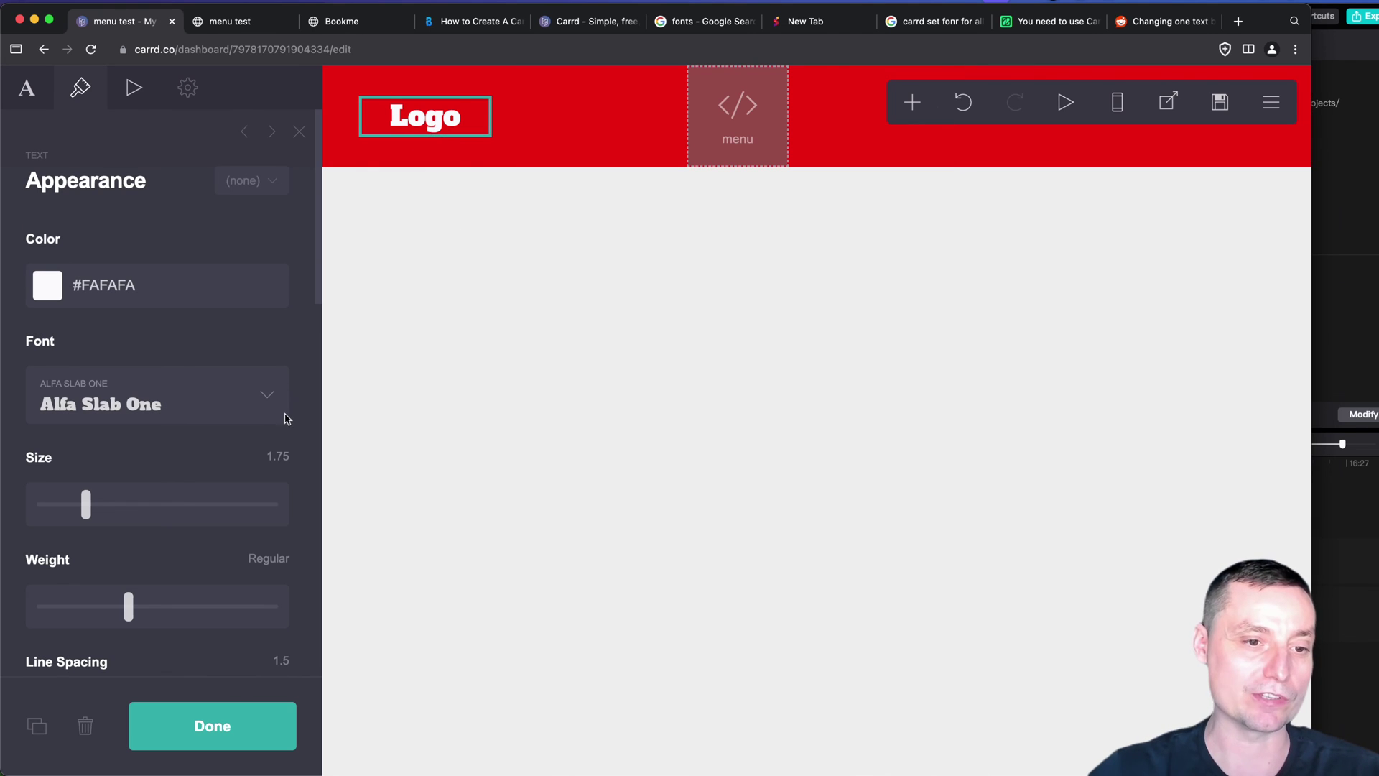
click(273, 404)
scroll(232, 394, down, 5)
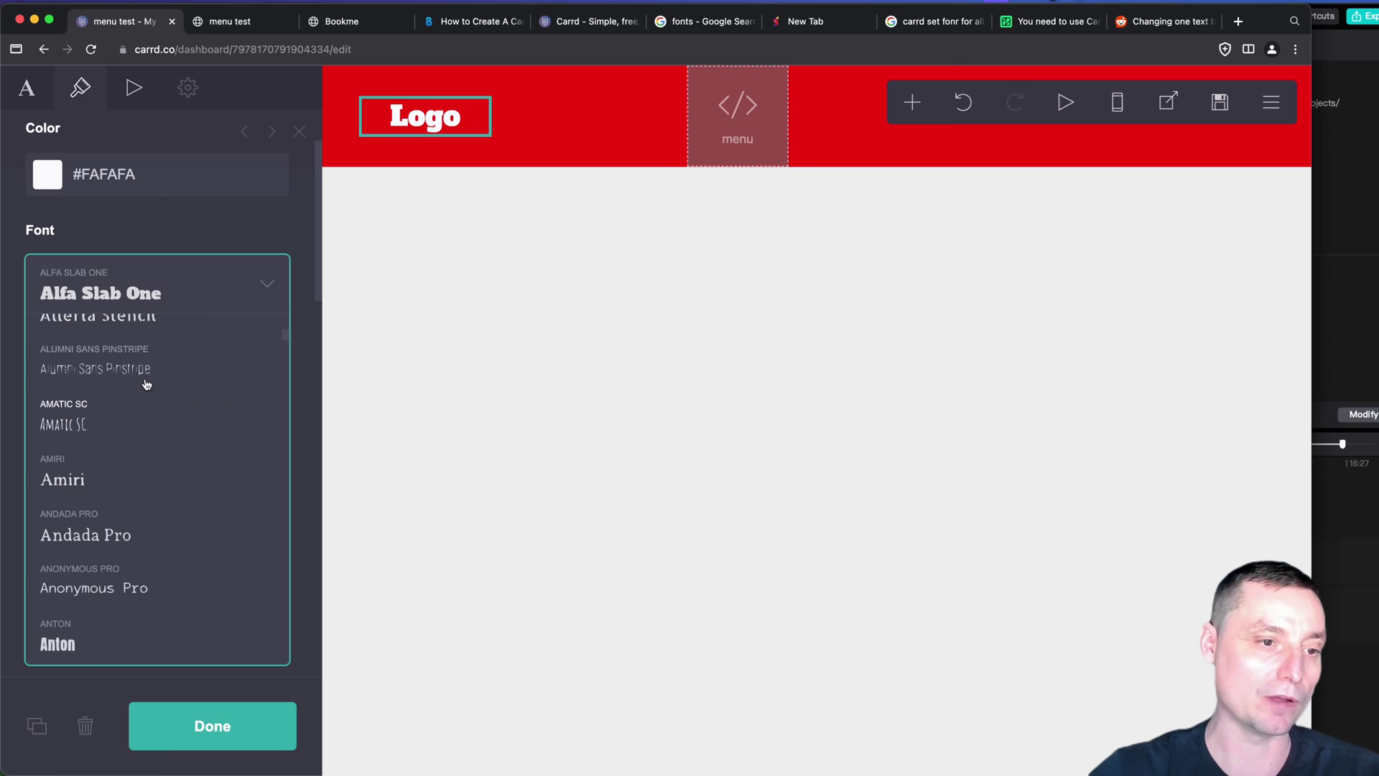
click(103, 370)
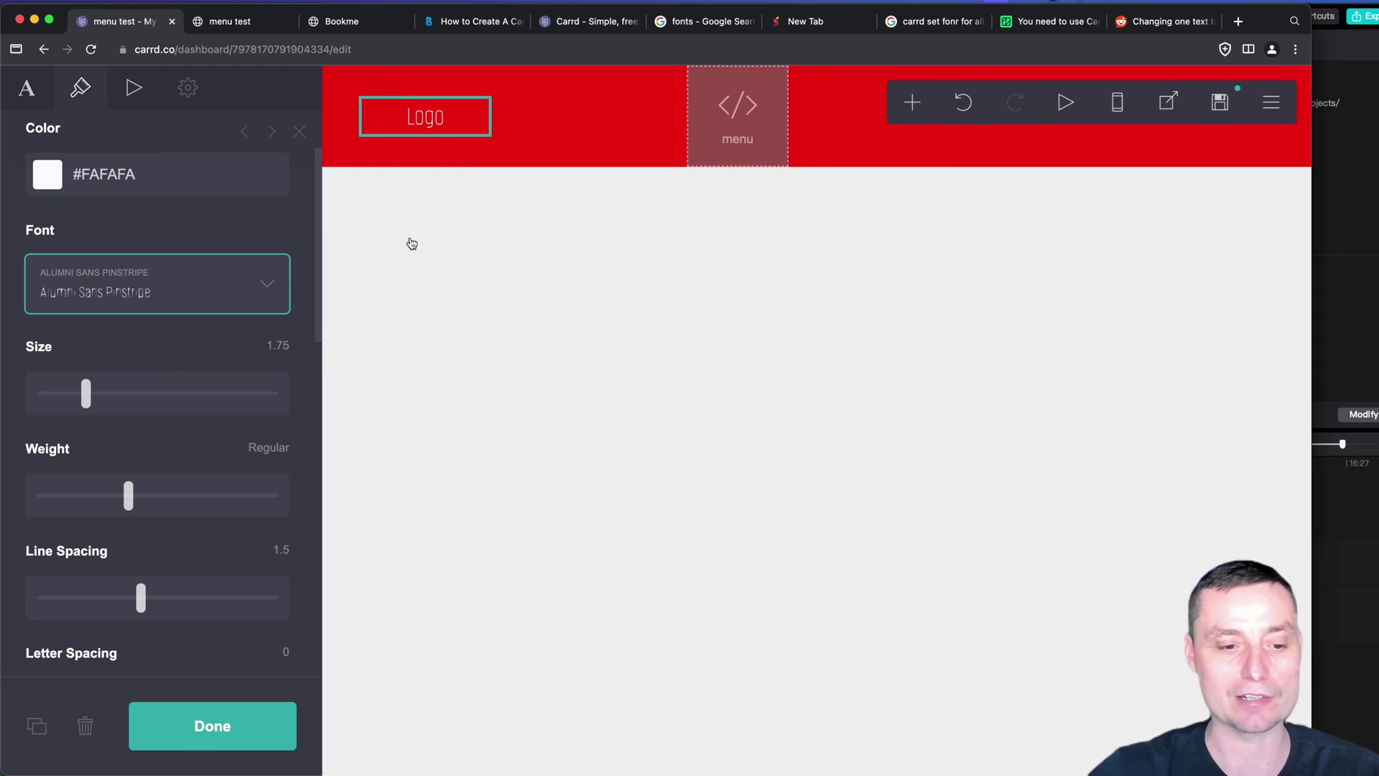
click(219, 724)
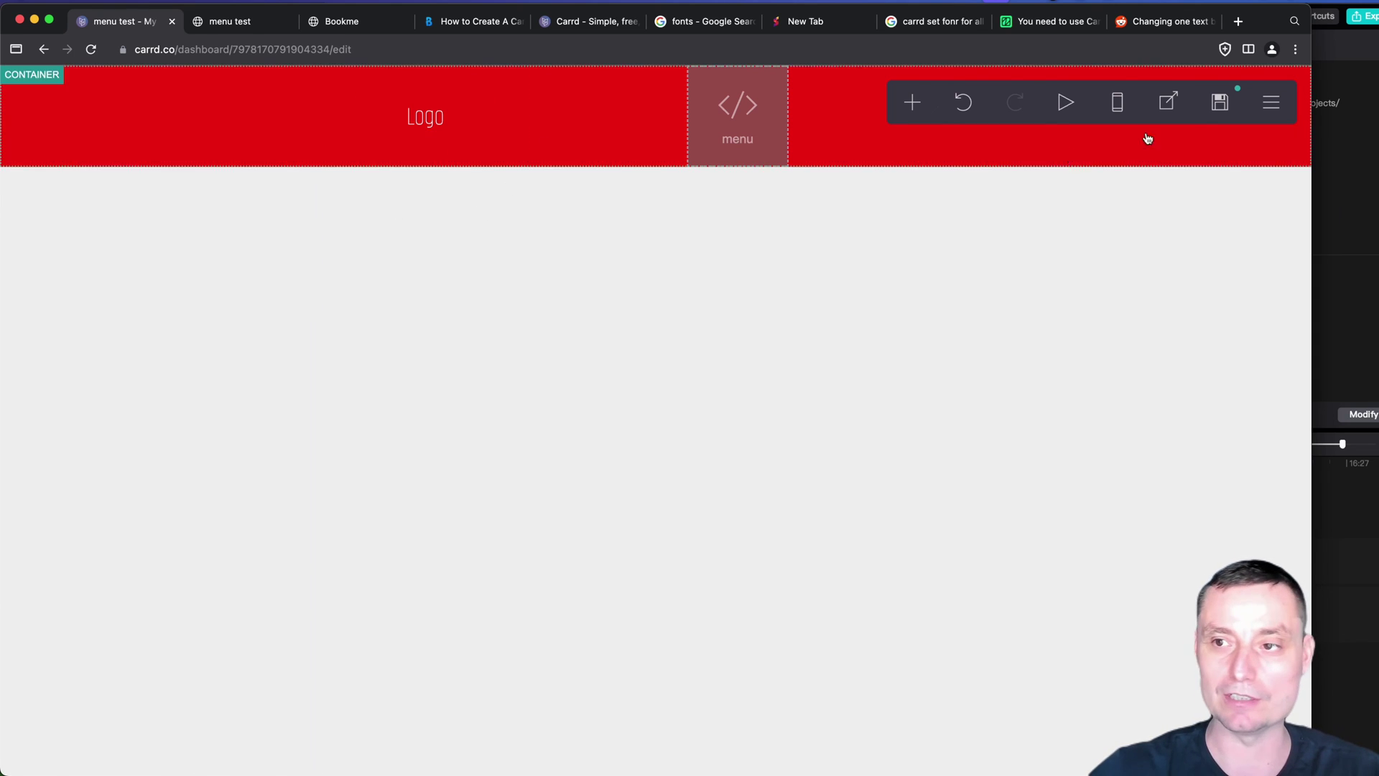
- Publish the site with the new logo font to the .carrd.co URL and view the live page
click(1220, 101)
click(191, 731)
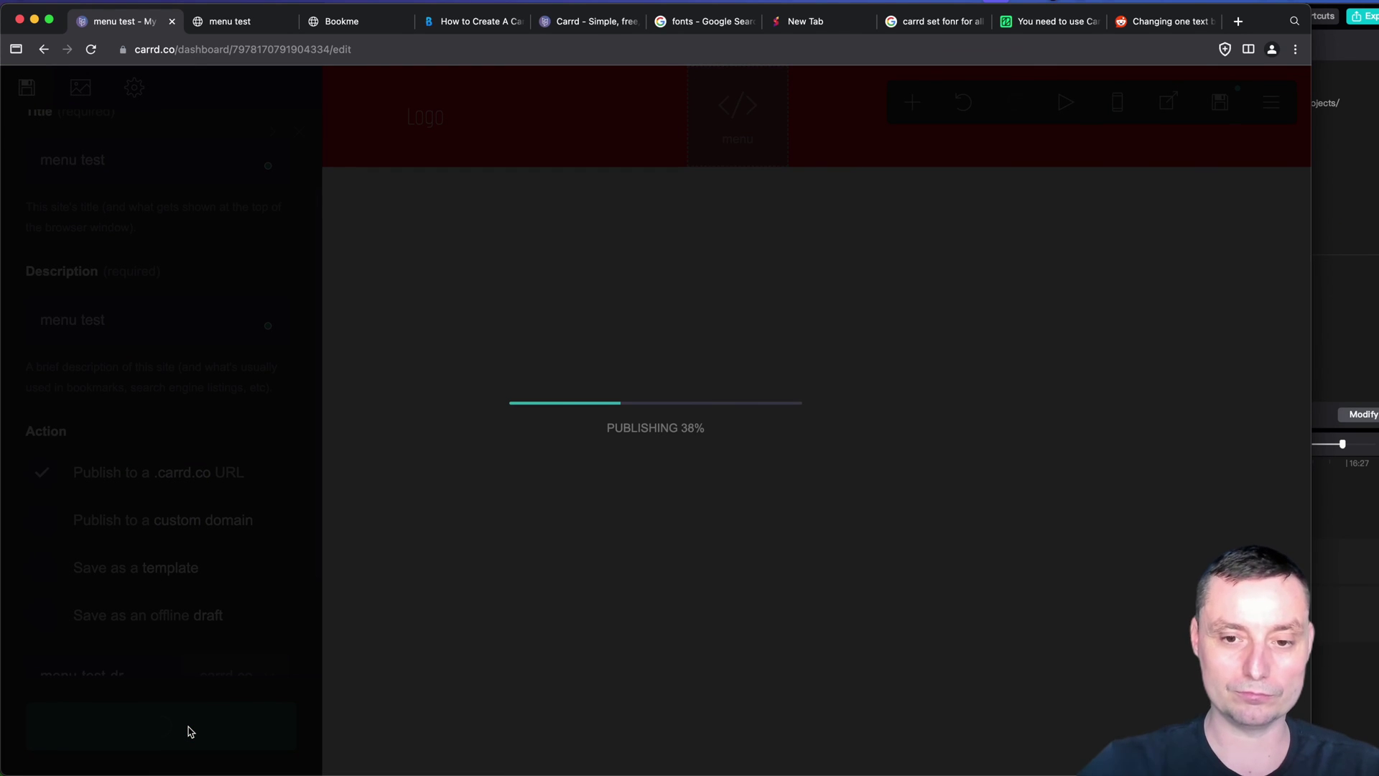
click(711, 481)
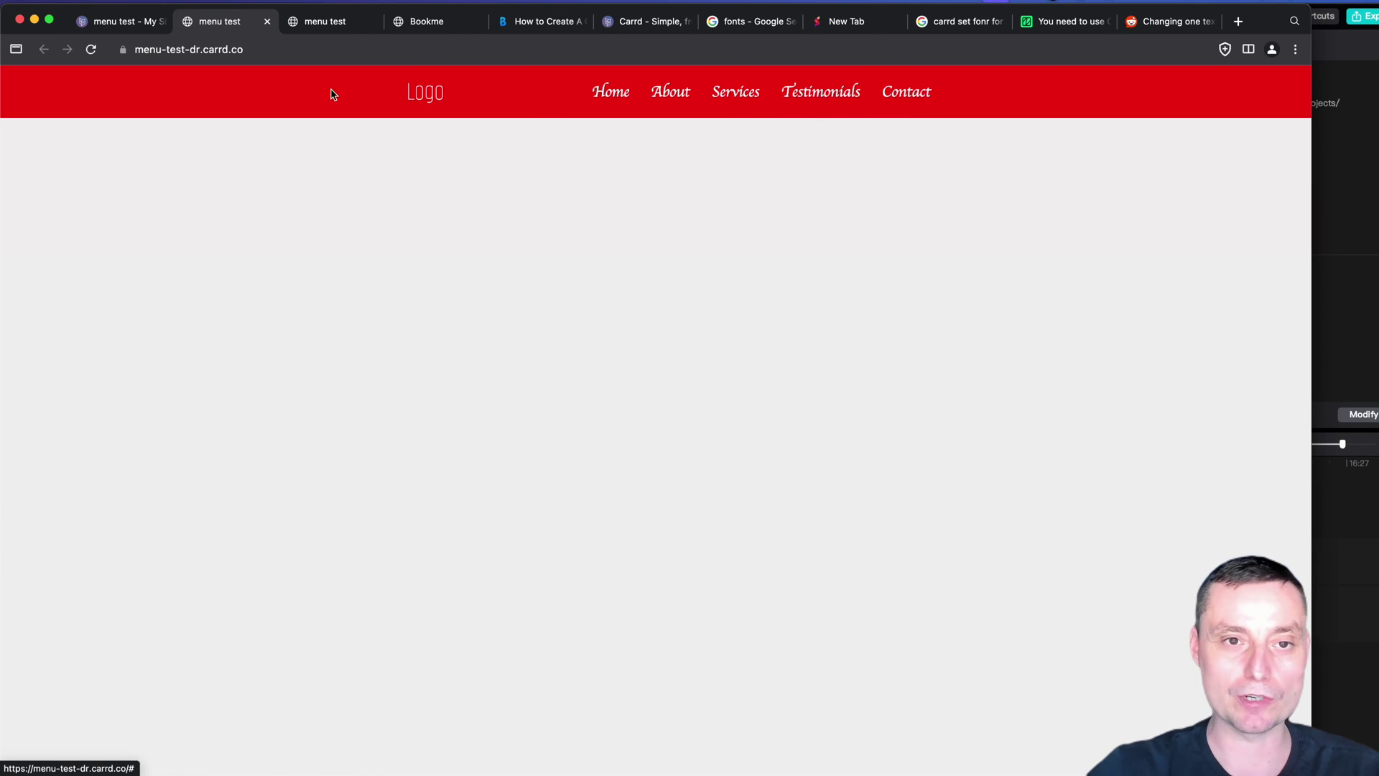
- Inspect the Logo heading on the live site and copy the font-family value 'Alumni Sans Pinstripe', sans-serif from its #text01 rule
right_click(417, 89)
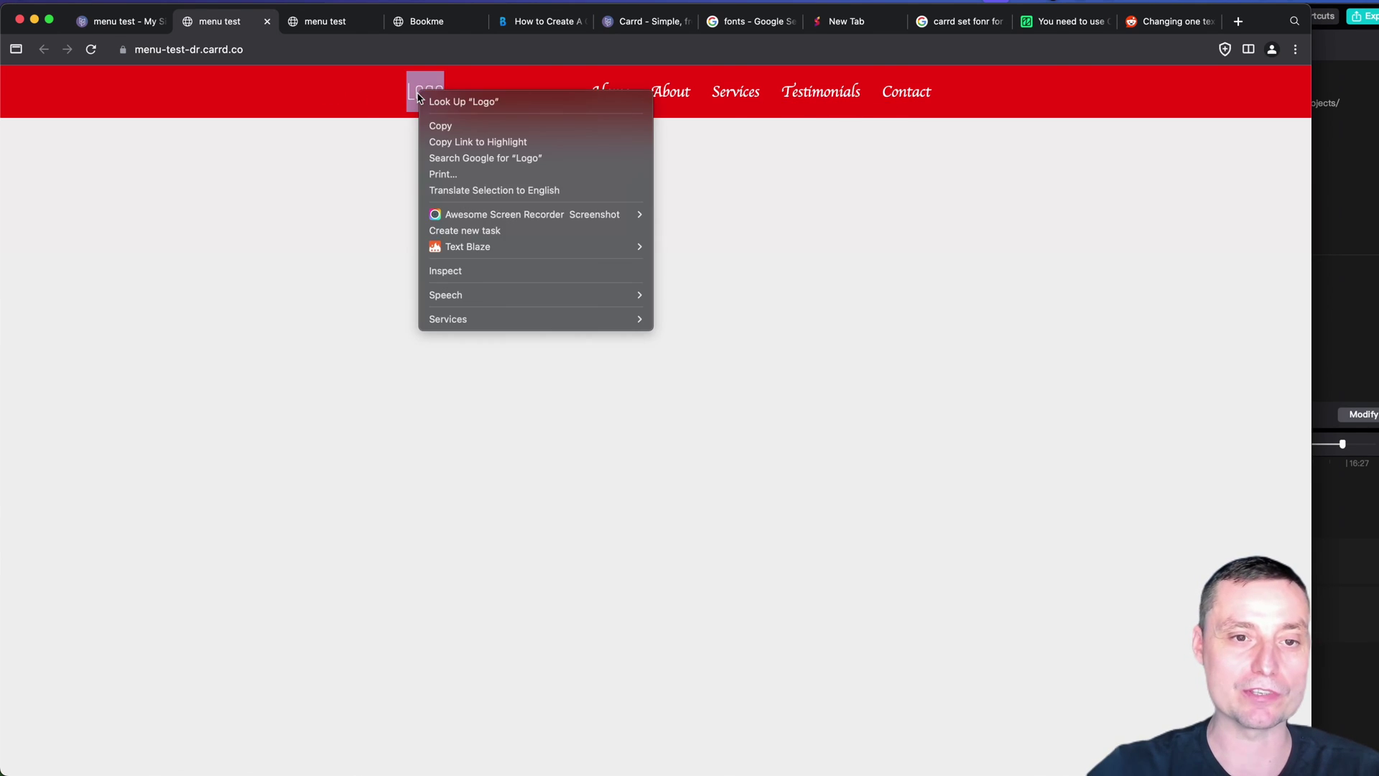
click(468, 271)
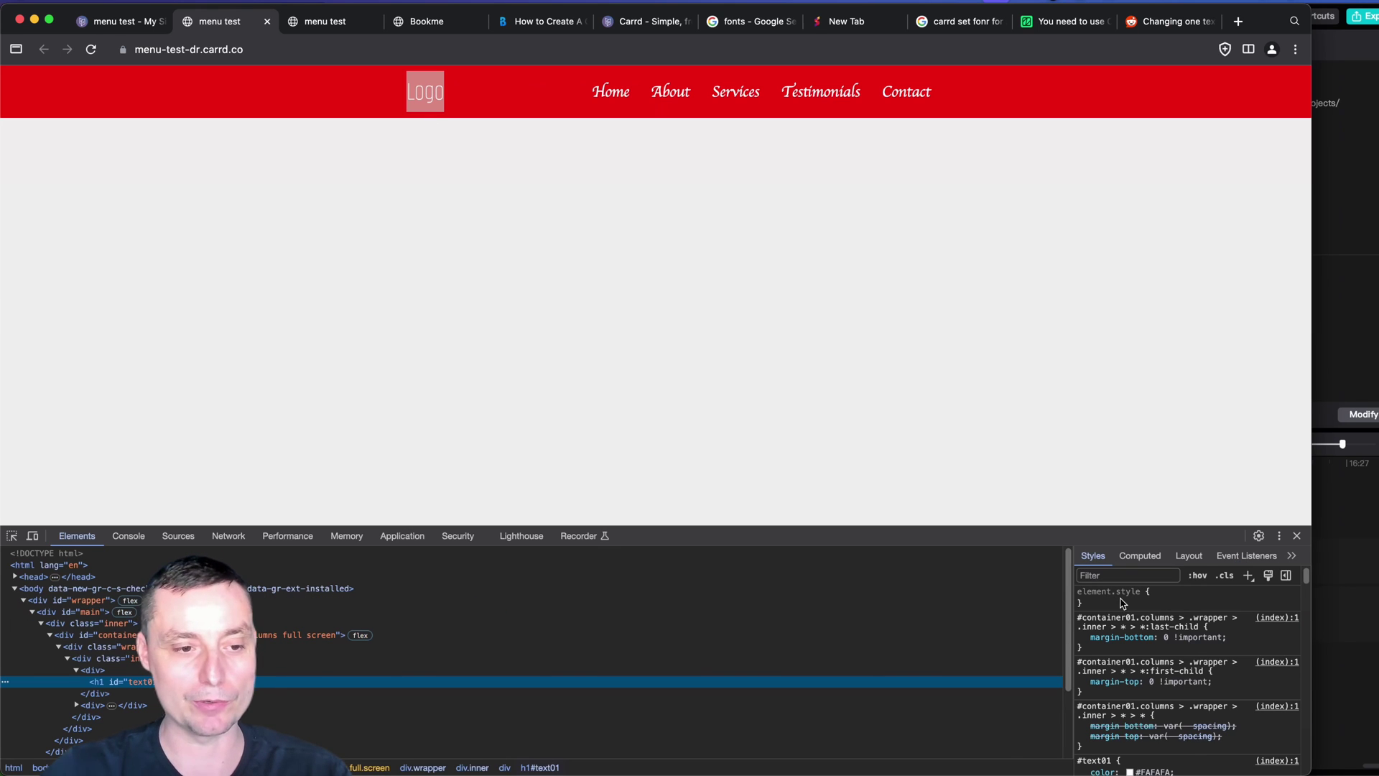
scroll(1156, 639, down, 3)
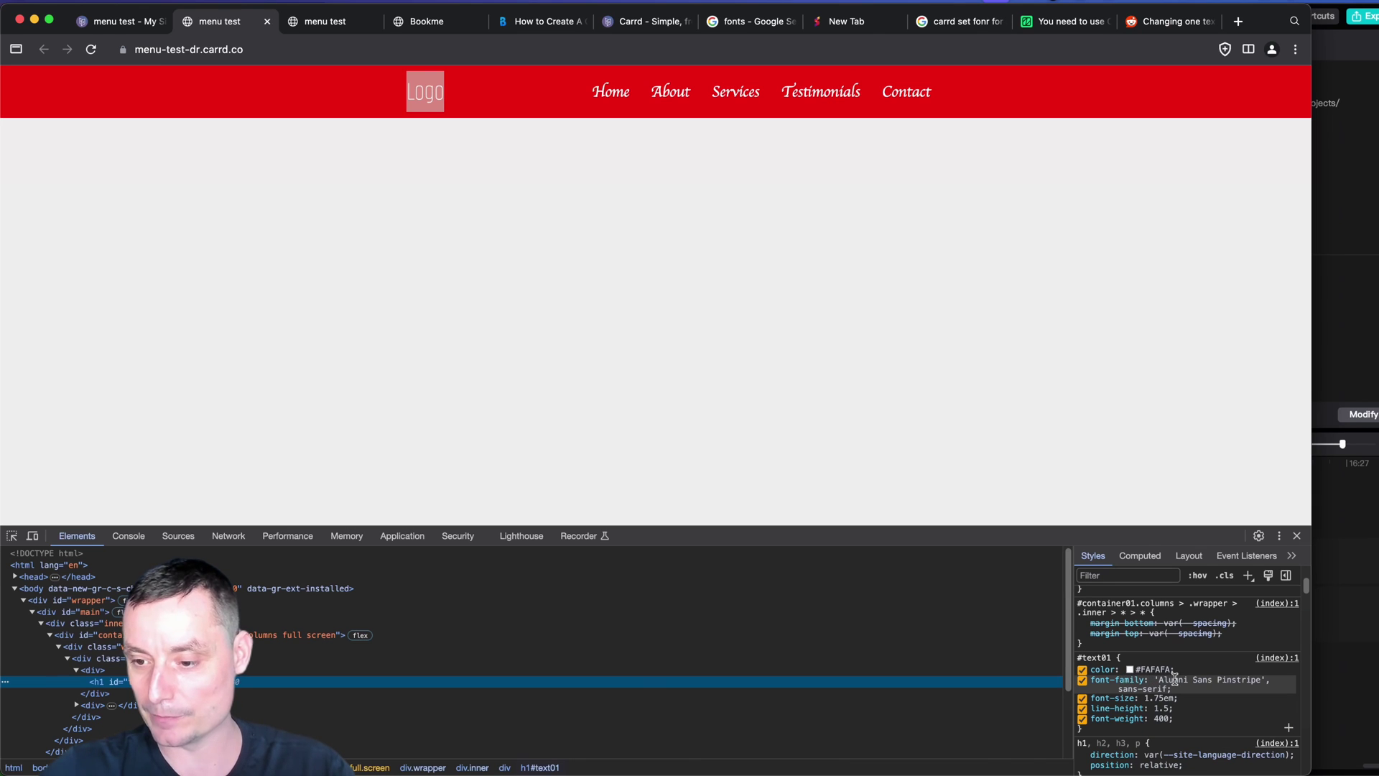
drag(1154, 679, 1265, 679)
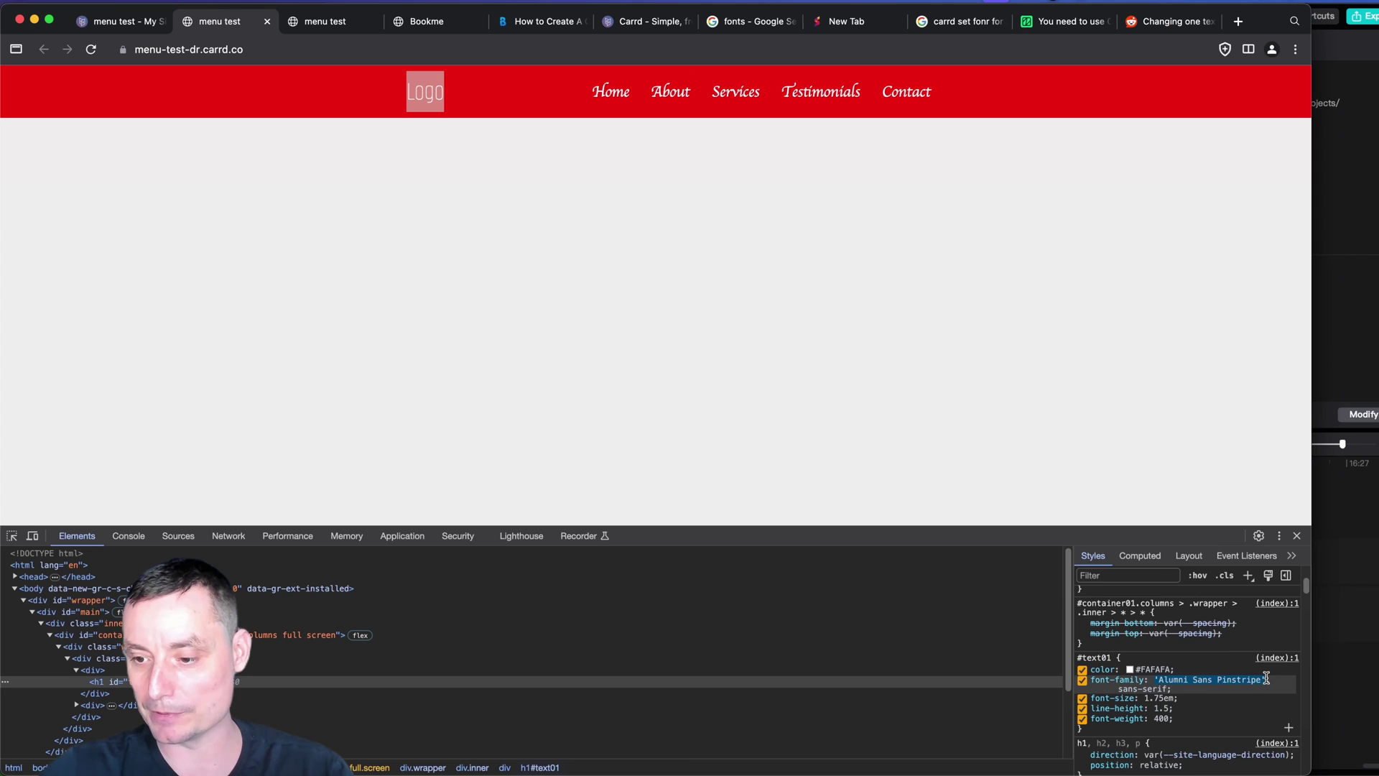
text(x)
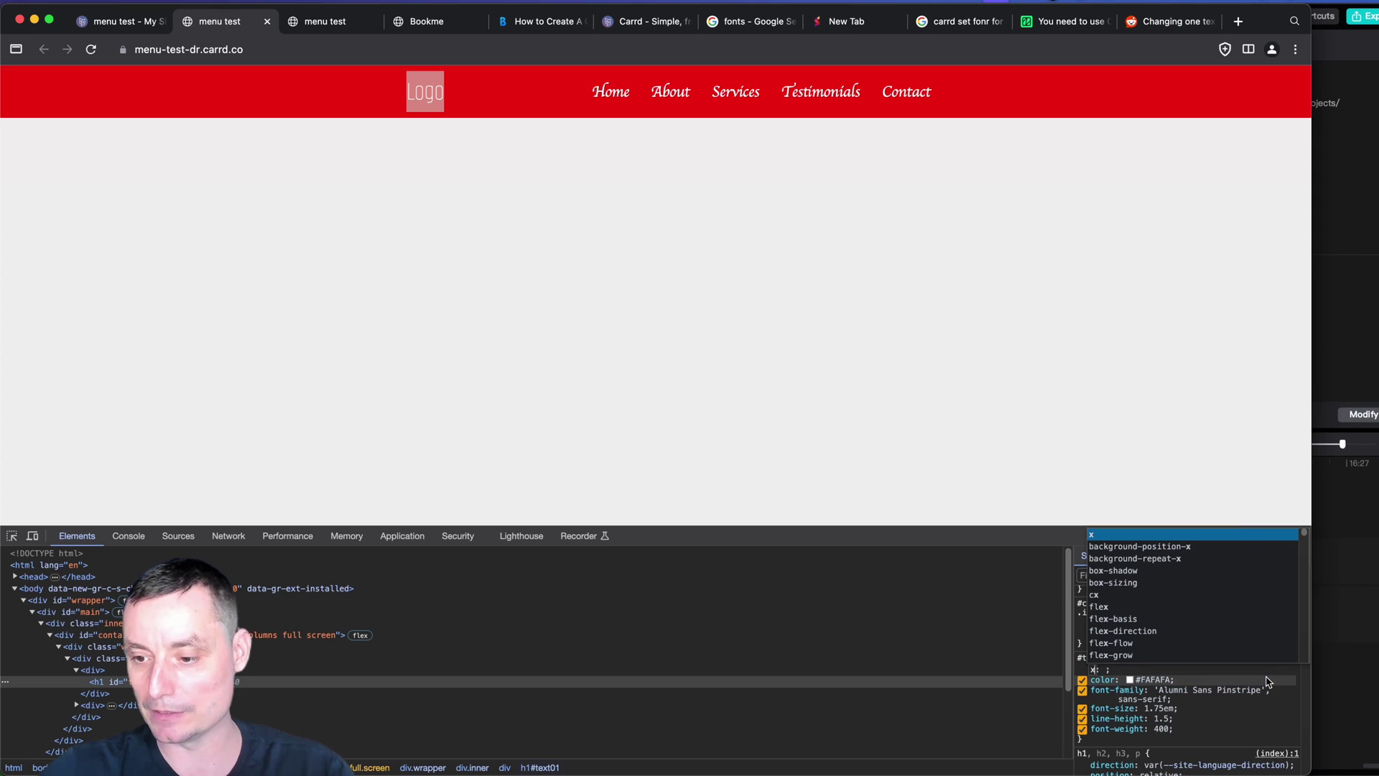
key(Escape)
click(1158, 679)
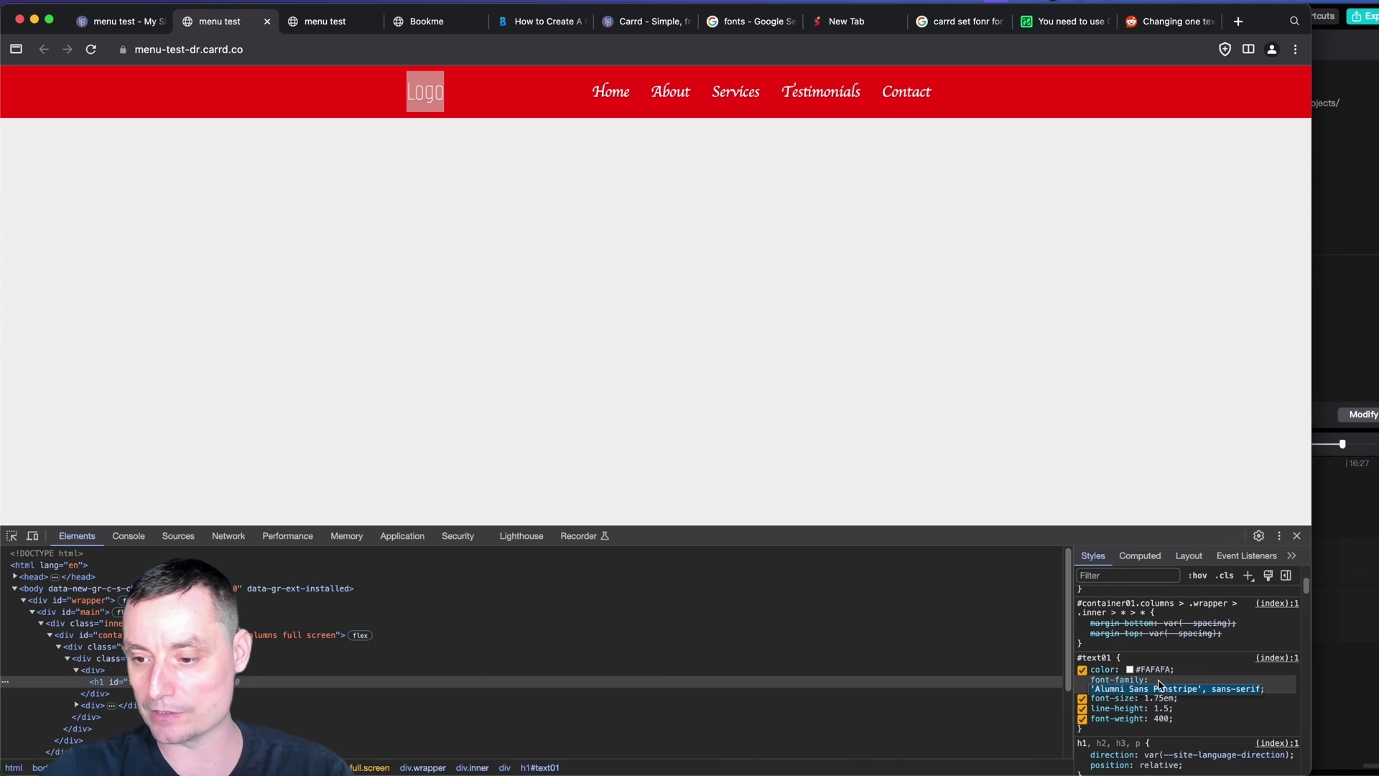
right_click(1167, 686)
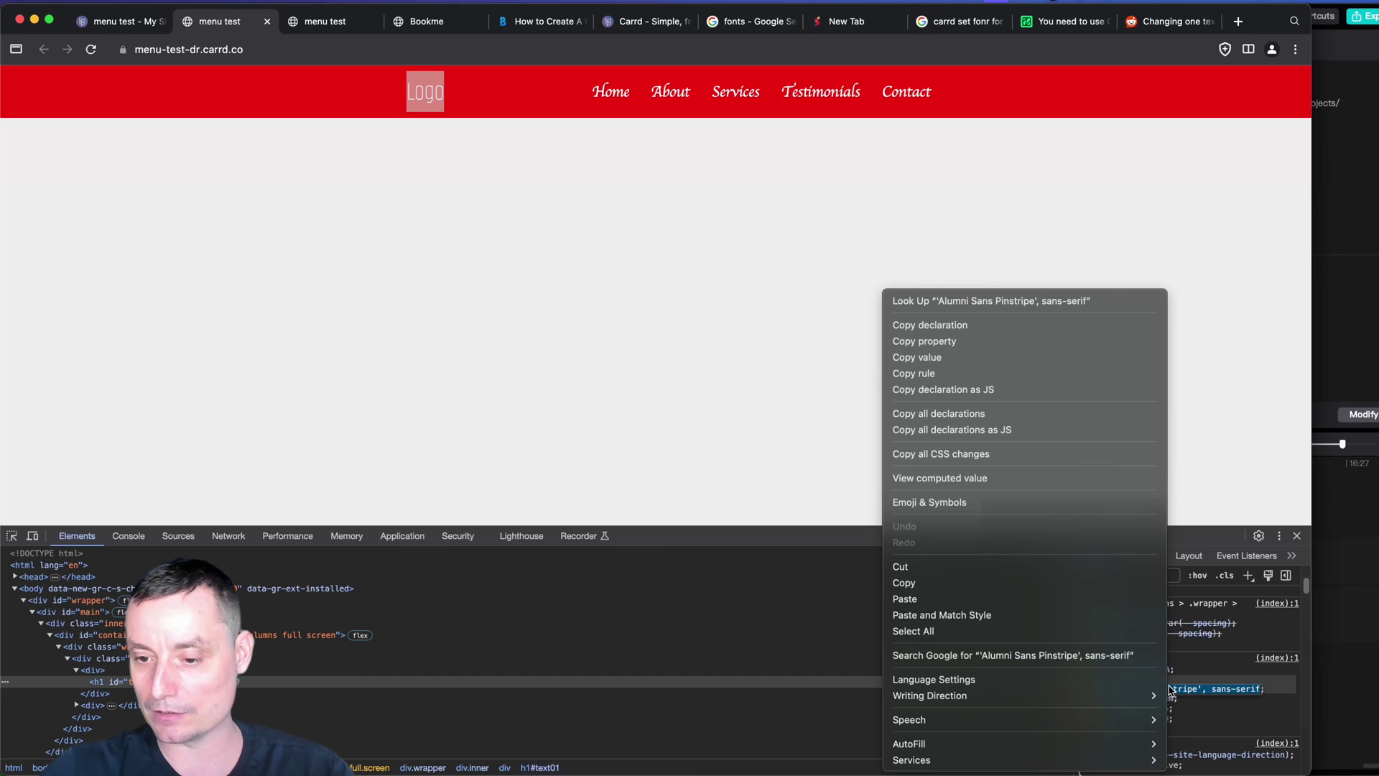
click(977, 589)
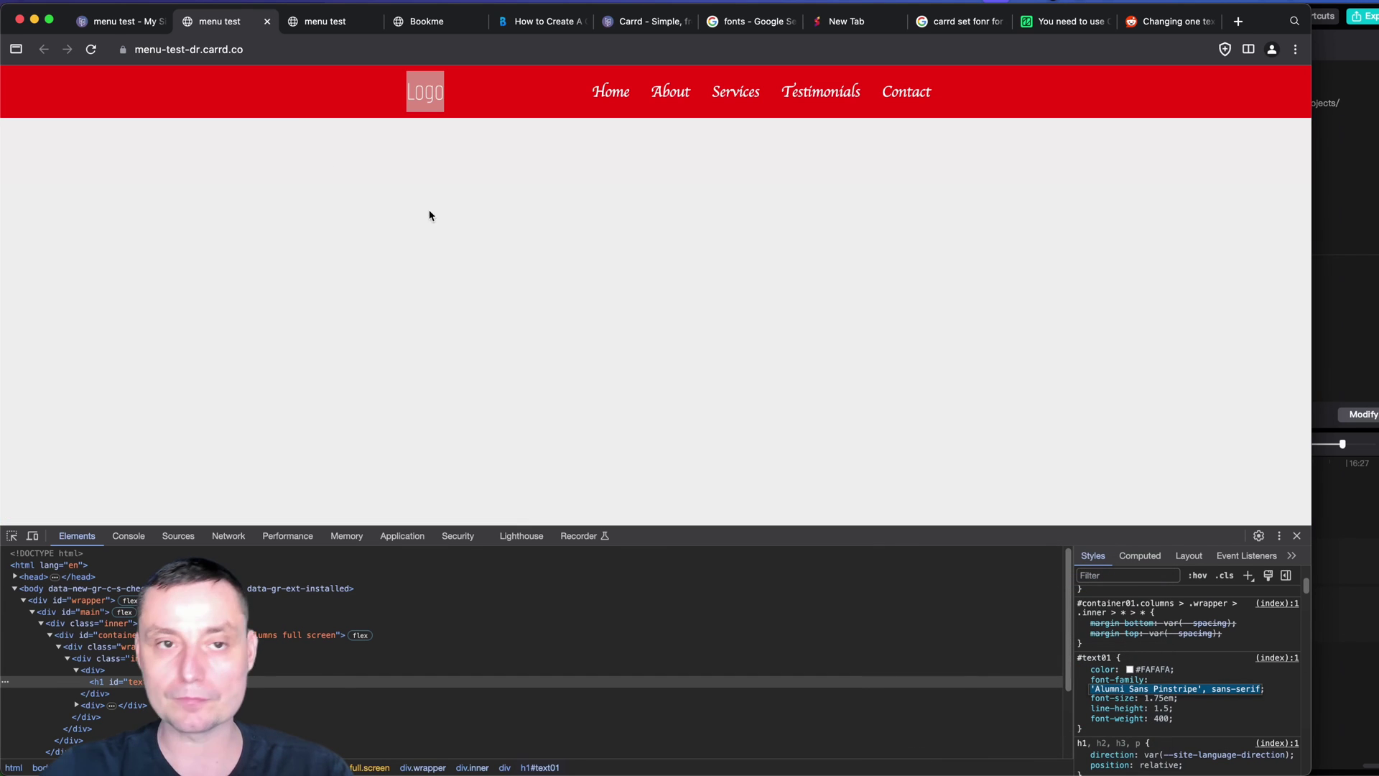
- Back in the Carrd editor, dismiss the publish message and set --main-font in the menu embed's code to 'Alumni Sans Pinstripe', sans-serif;
click(124, 24)
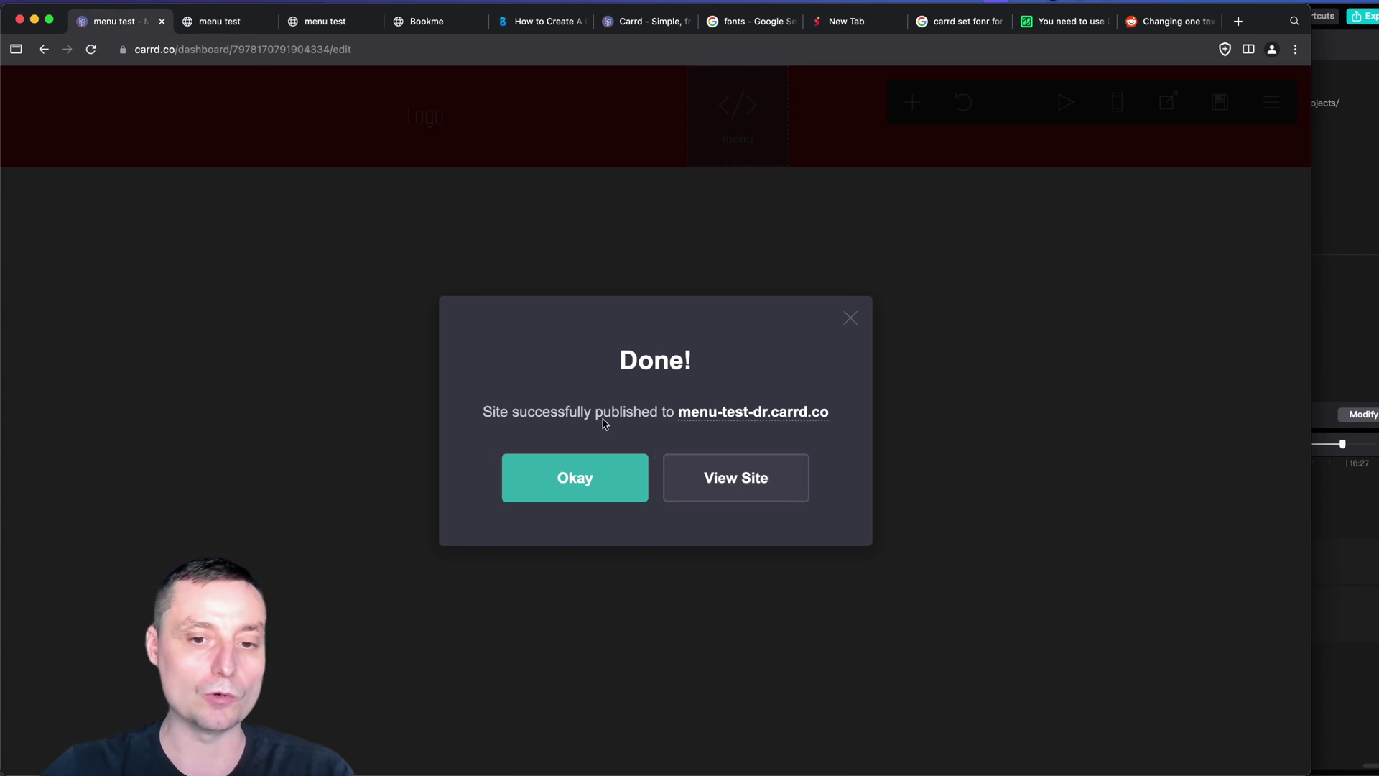
click(575, 477)
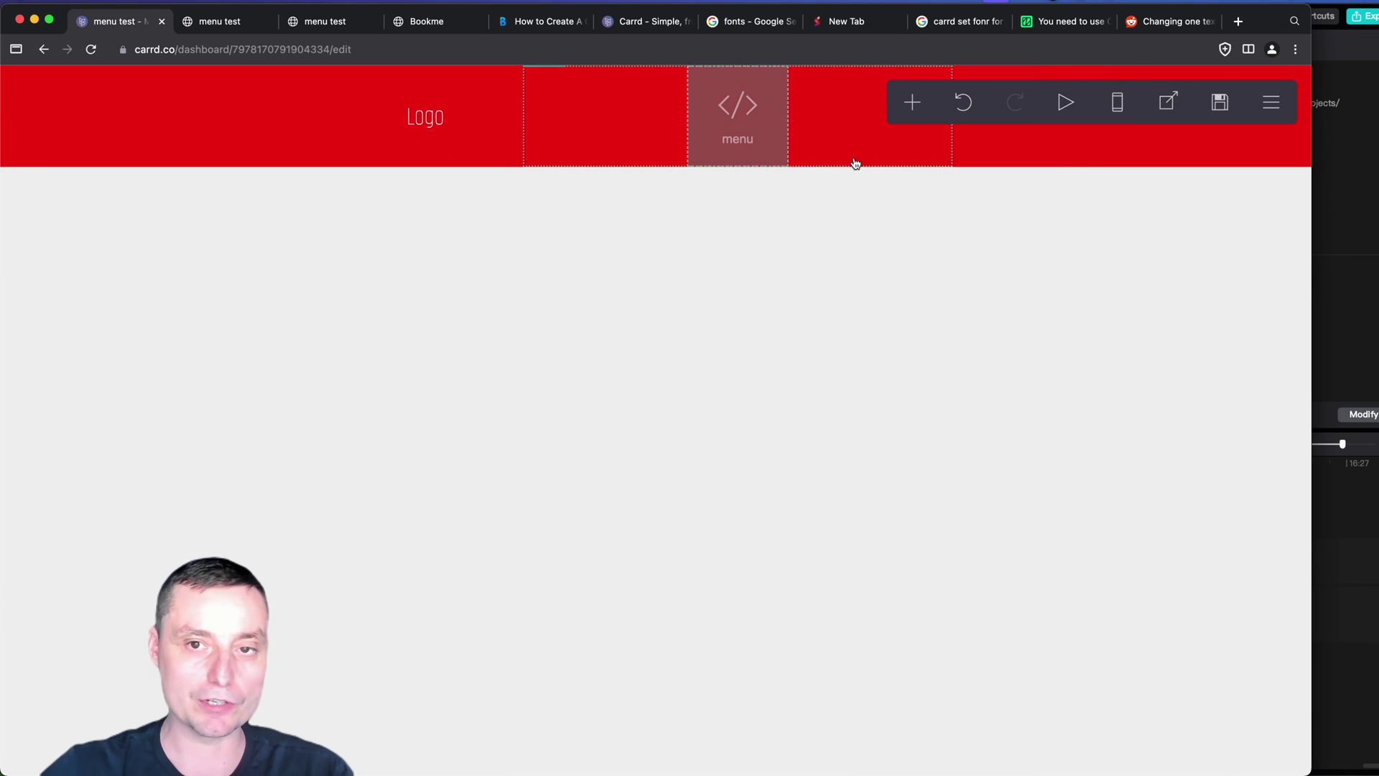
click(751, 112)
scroll(191, 238, up, 1)
scroll(192, 253, down, 5)
click(124, 463)
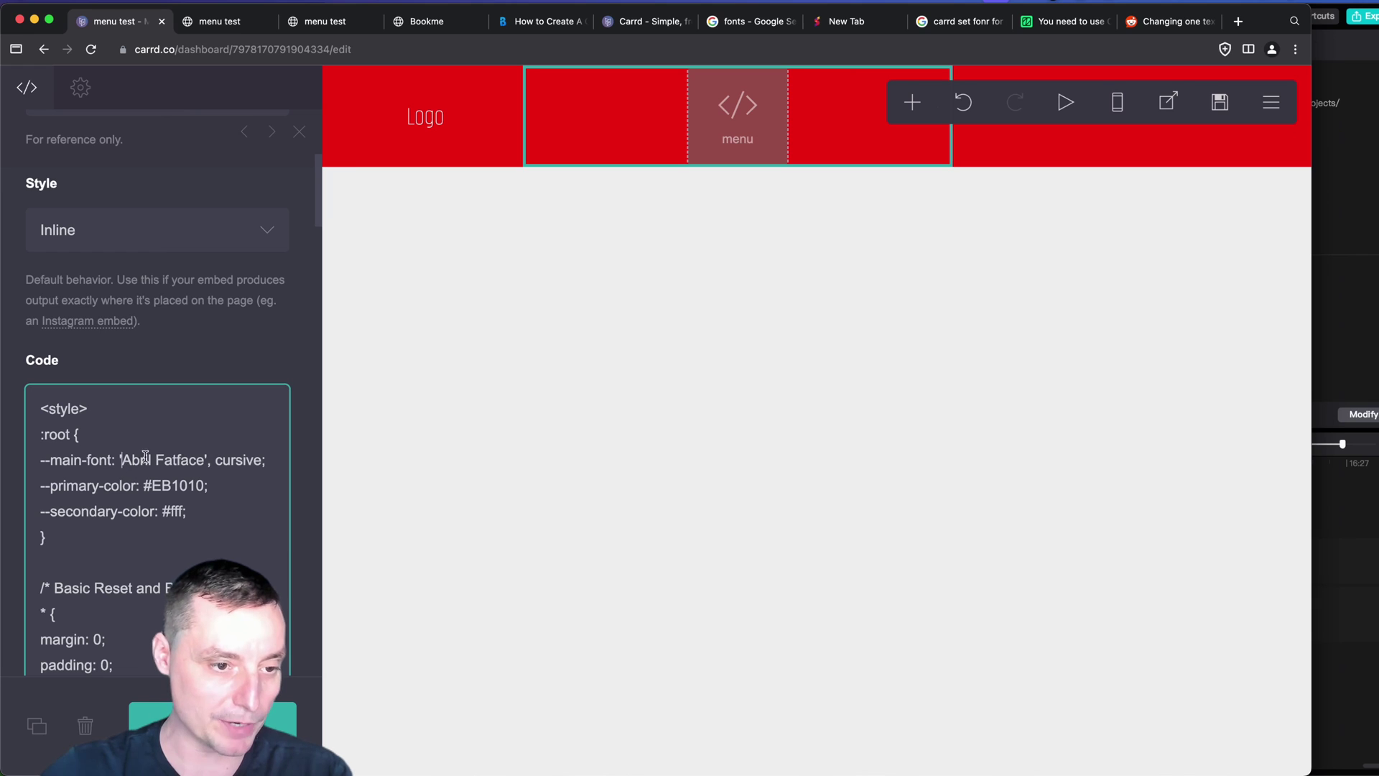
drag(120, 459, 263, 459)
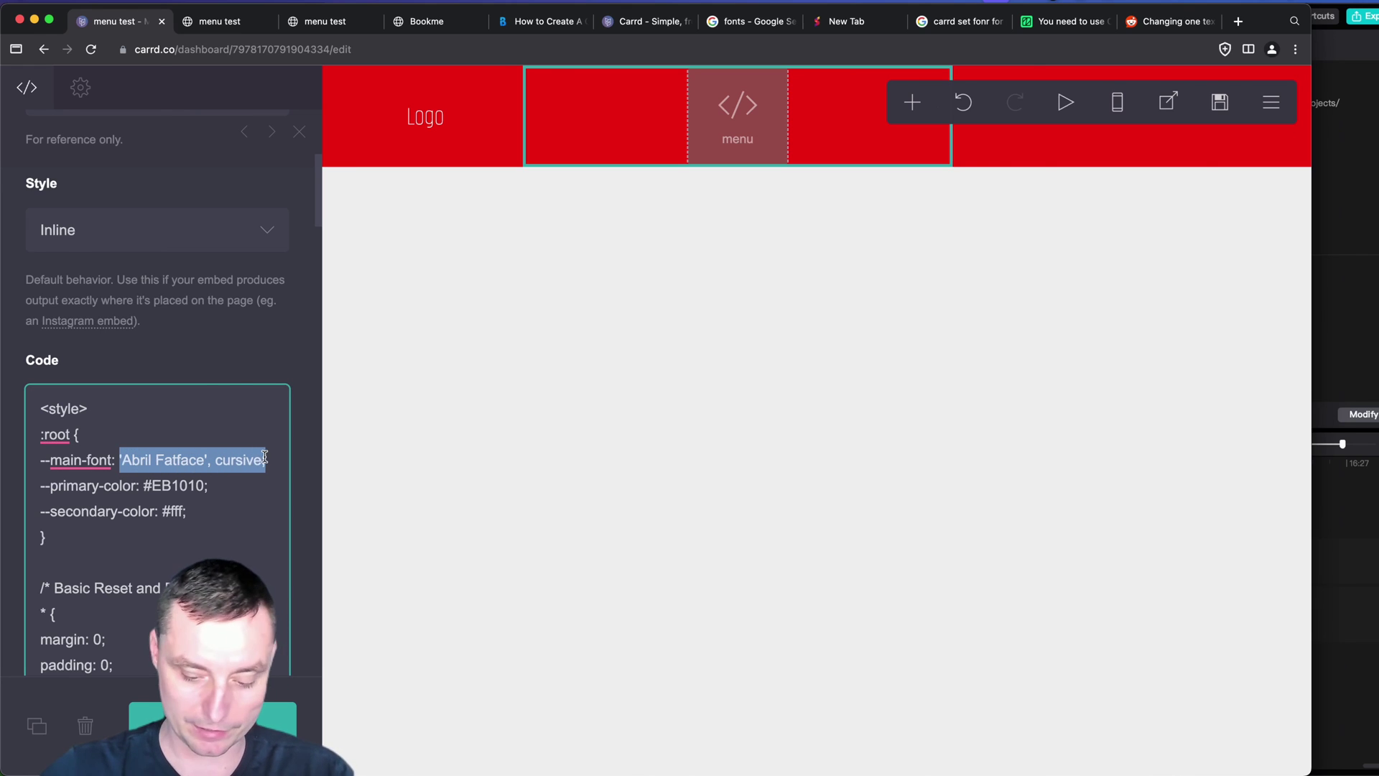
text(x)
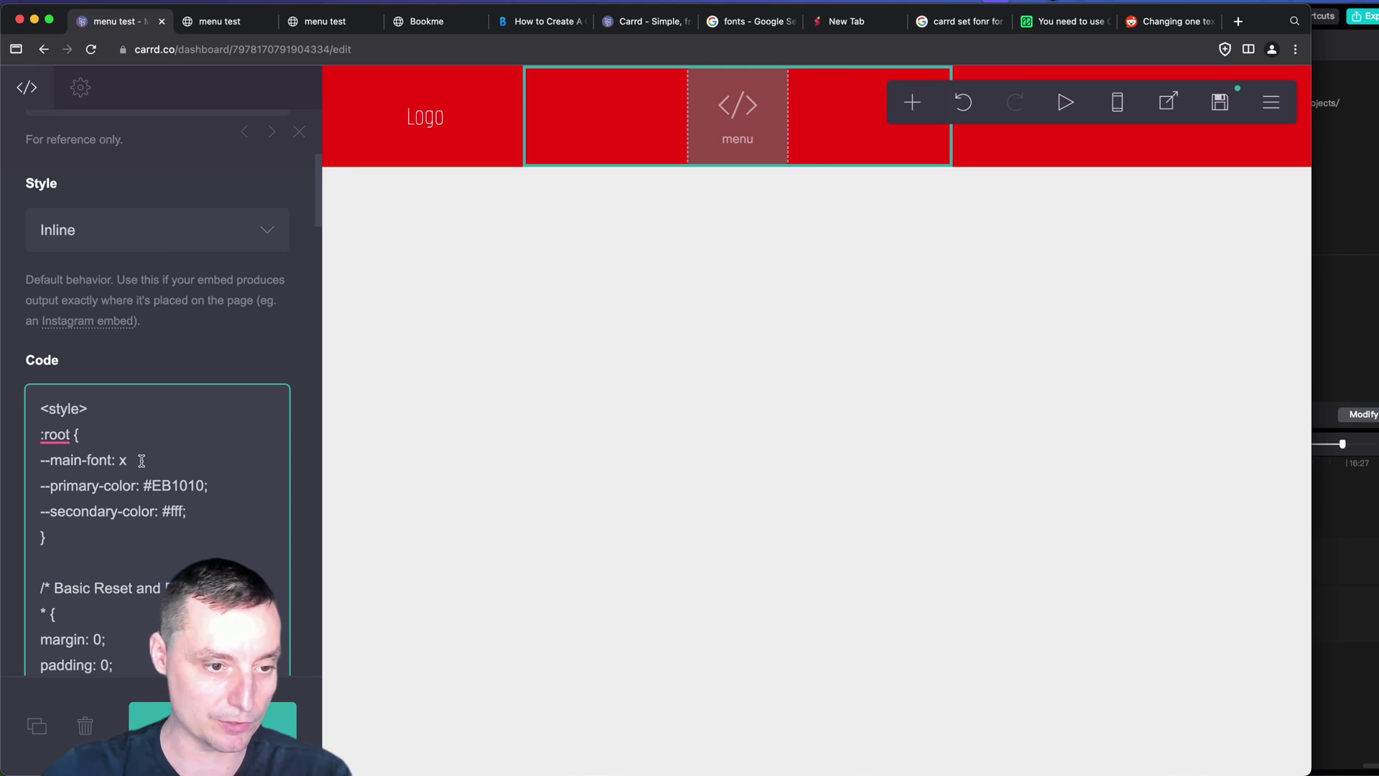
key(super+v)
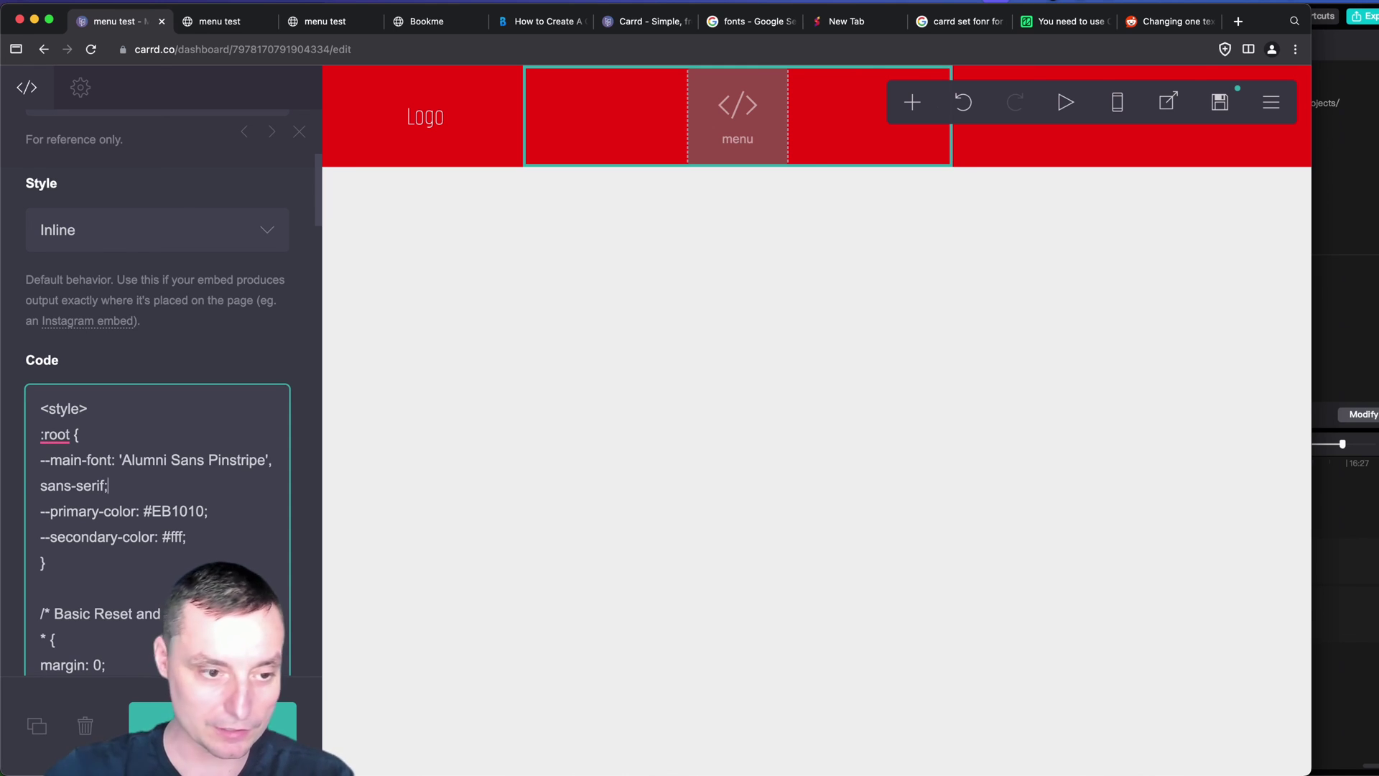
scroll(137, 456, down, 1)
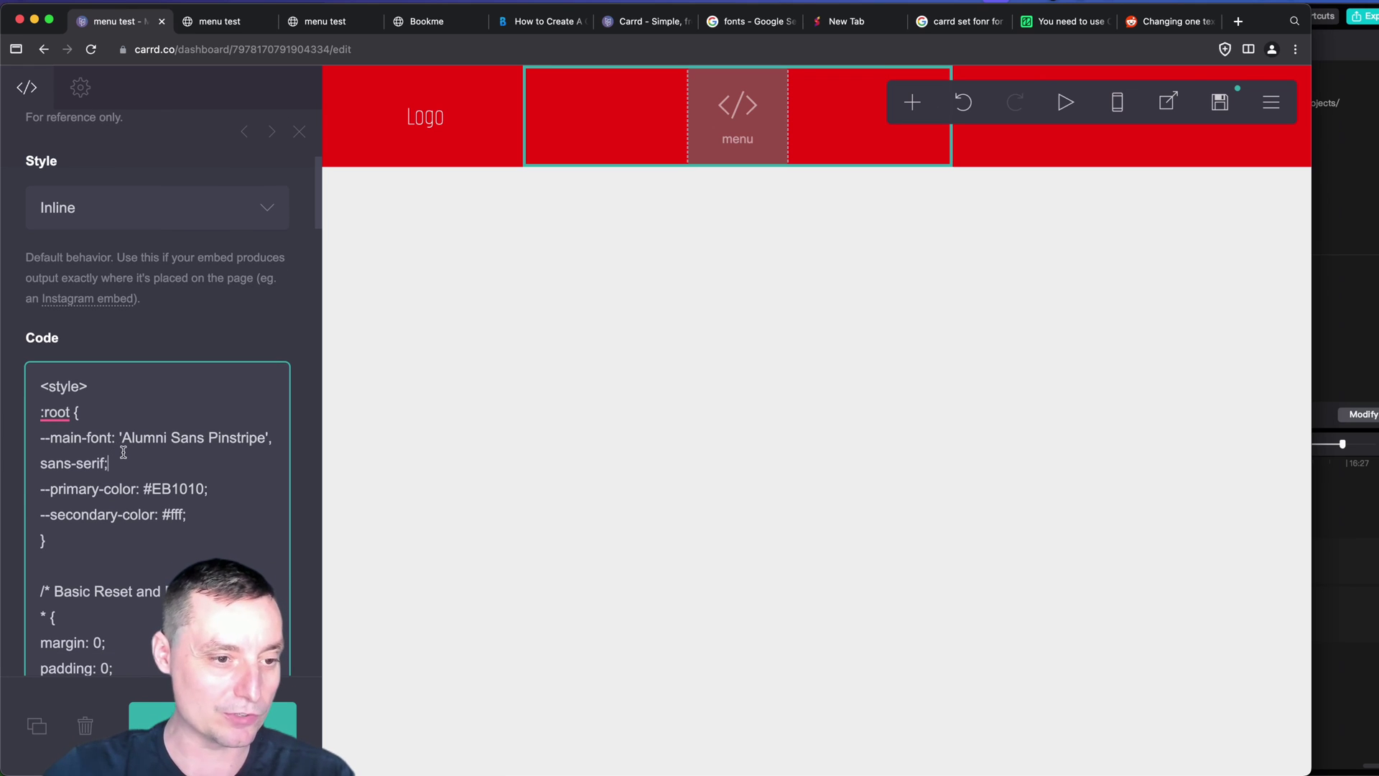
- Close the menu embed's settings, publish the site with the updated menu font, and view the live page
click(184, 472)
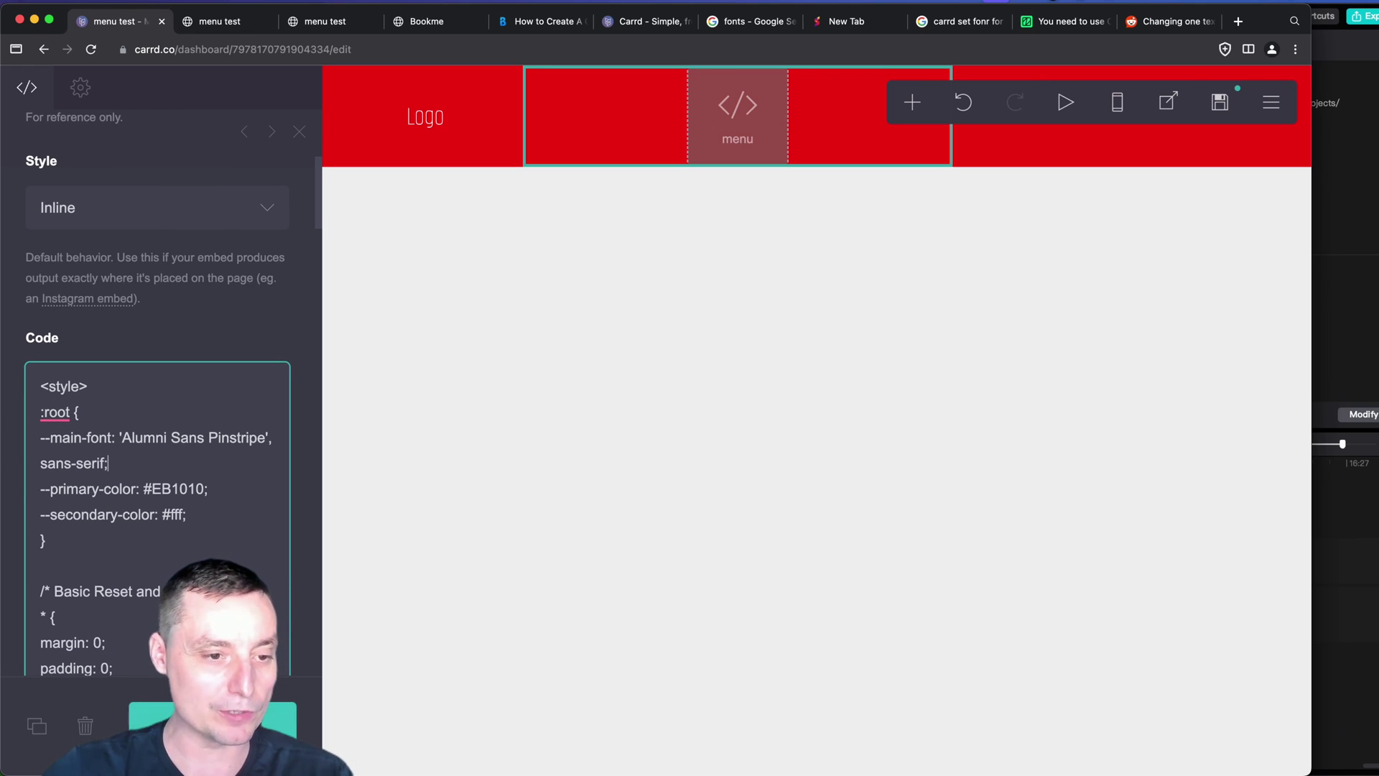
click(464, 462)
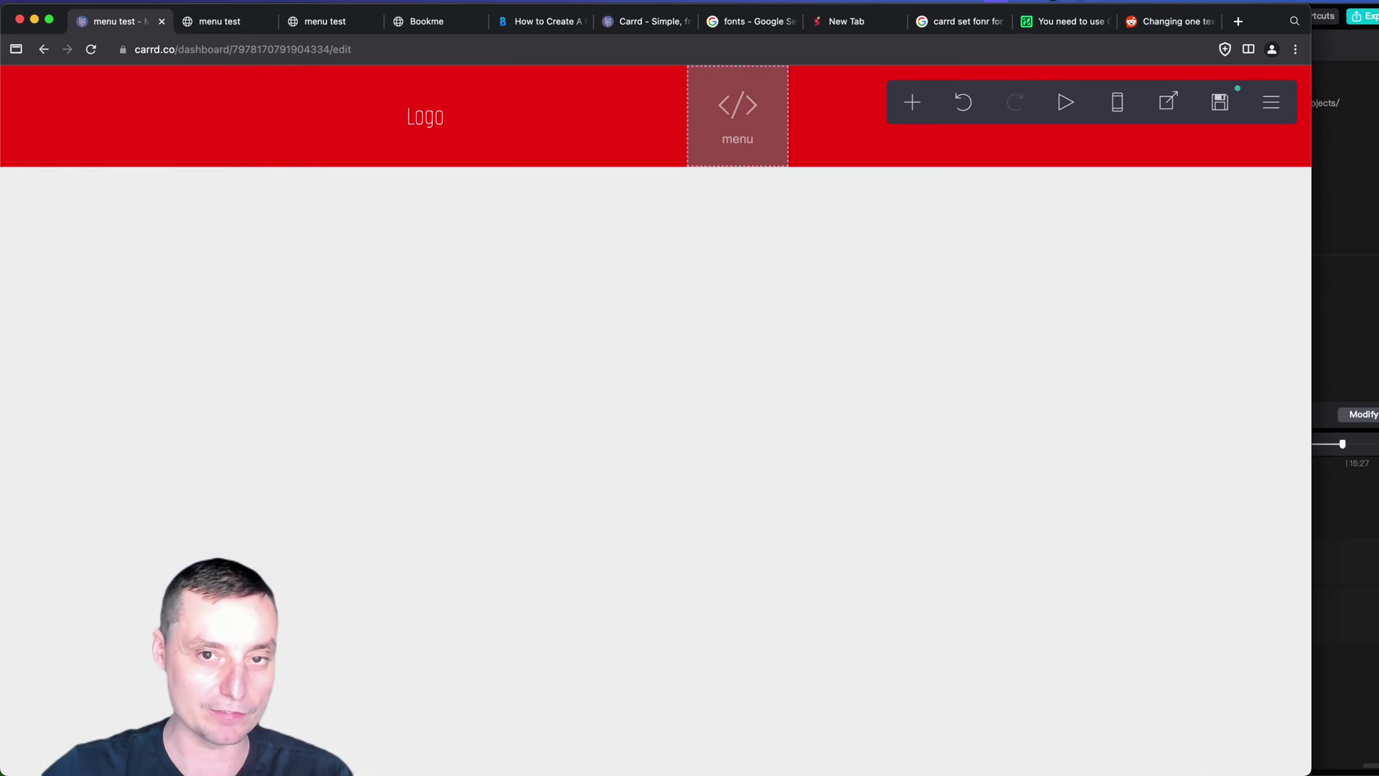
click(1219, 108)
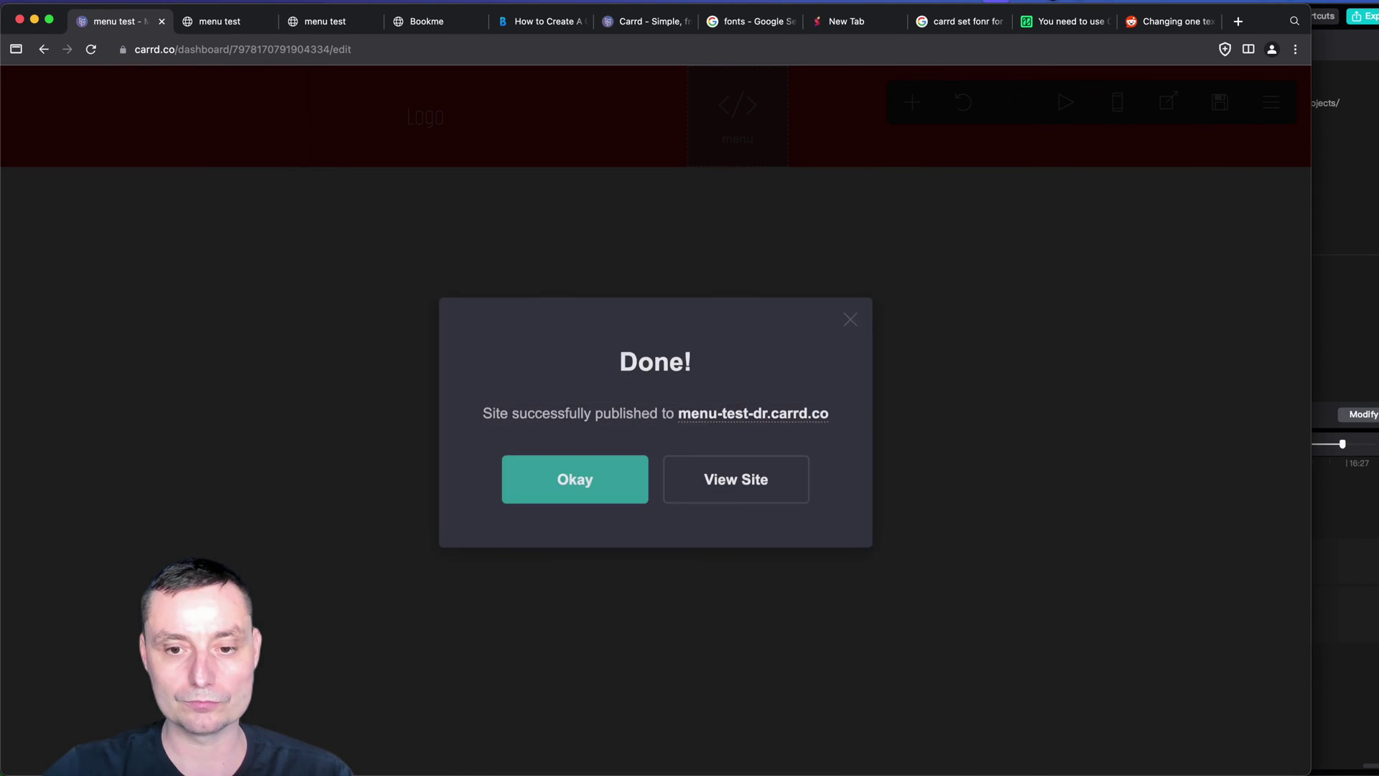
click(722, 476)
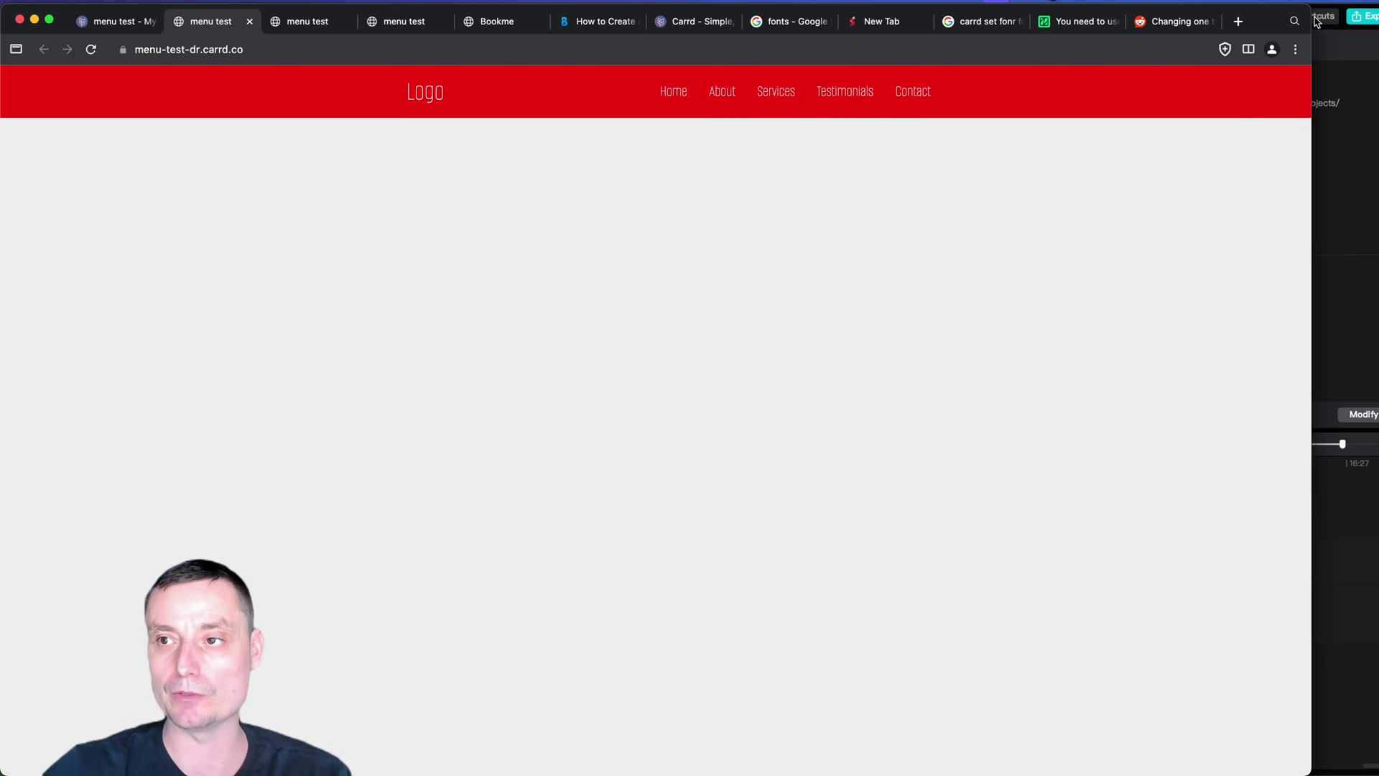
- Check the live navbar at mobile width by narrowing the browser window and opening the hamburger menu, and widen the window back to desktop size
drag(1312, 19, 303, 13)
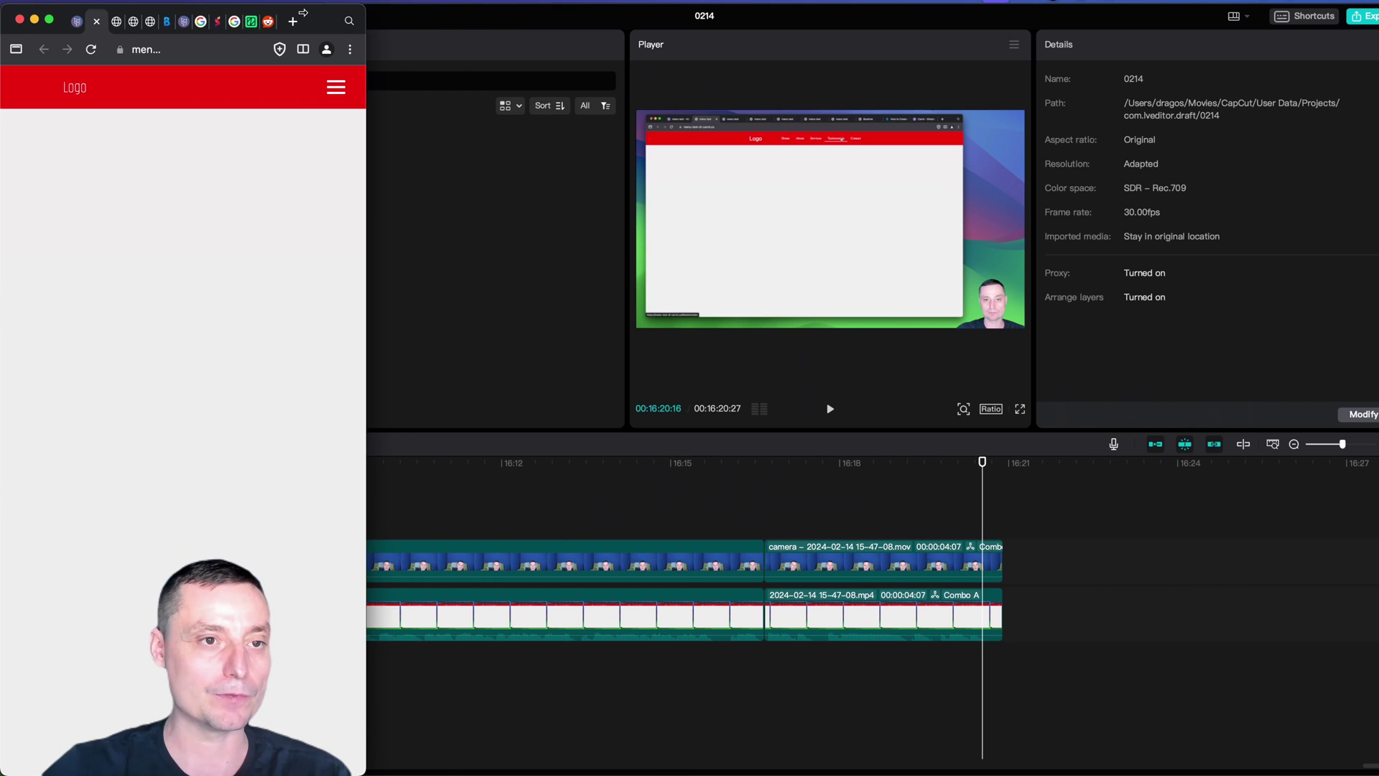
click(334, 90)
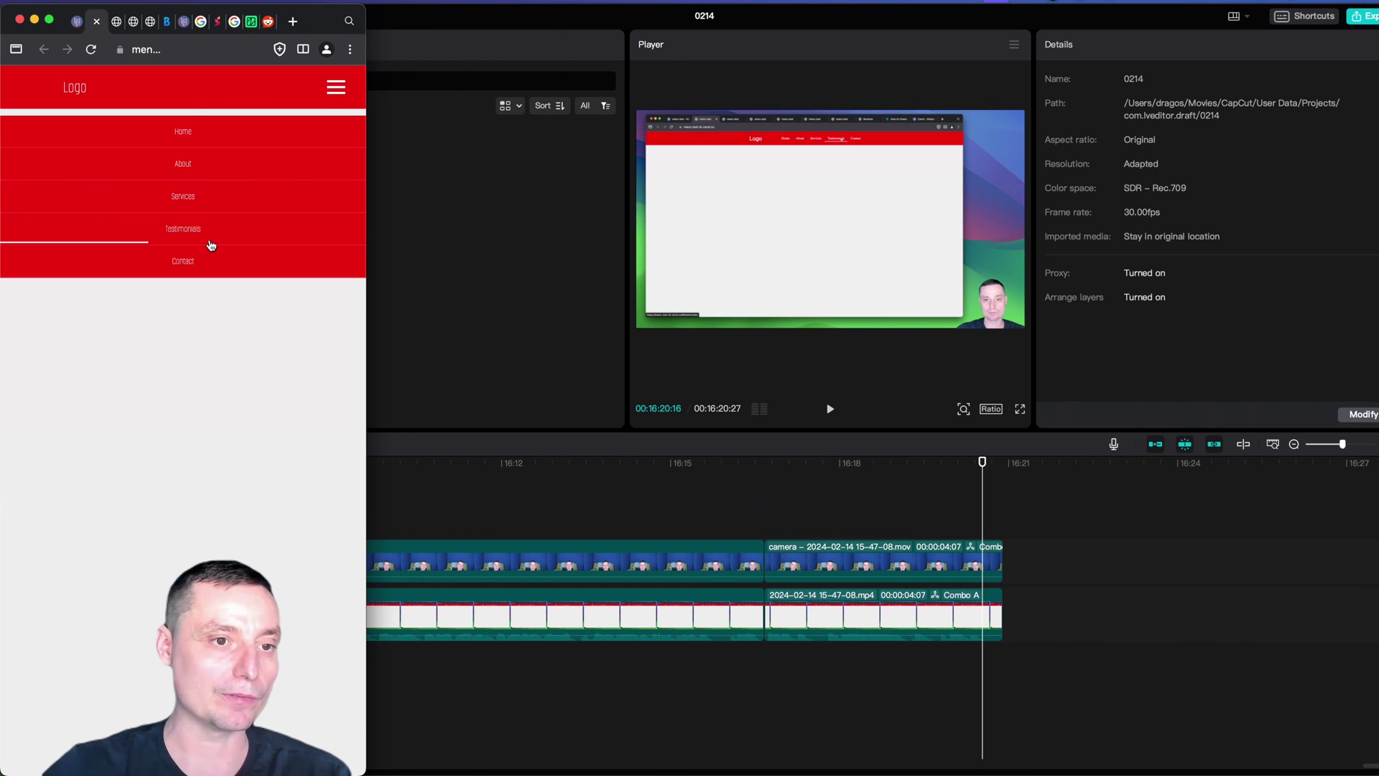
drag(366, 10, 1262, 13)
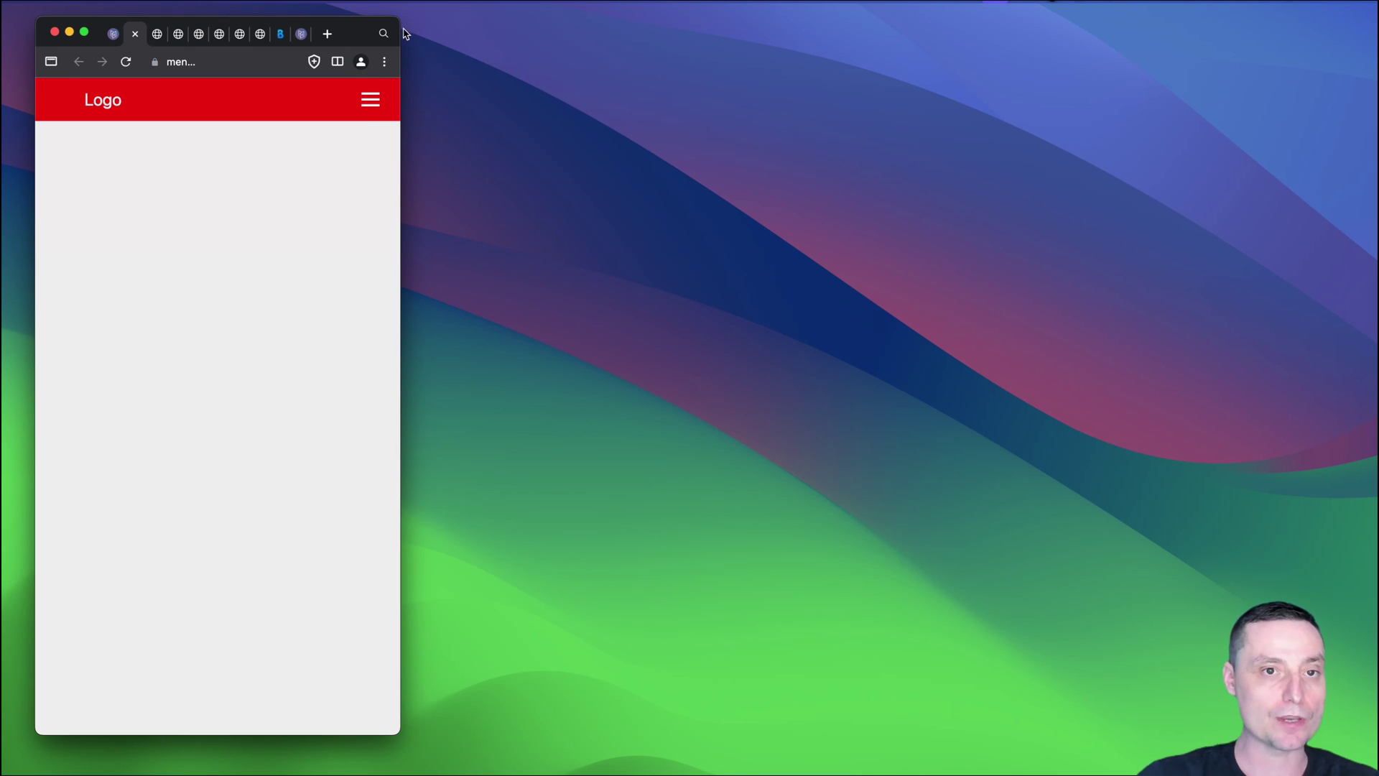
drag(402, 30, 1159, 30)
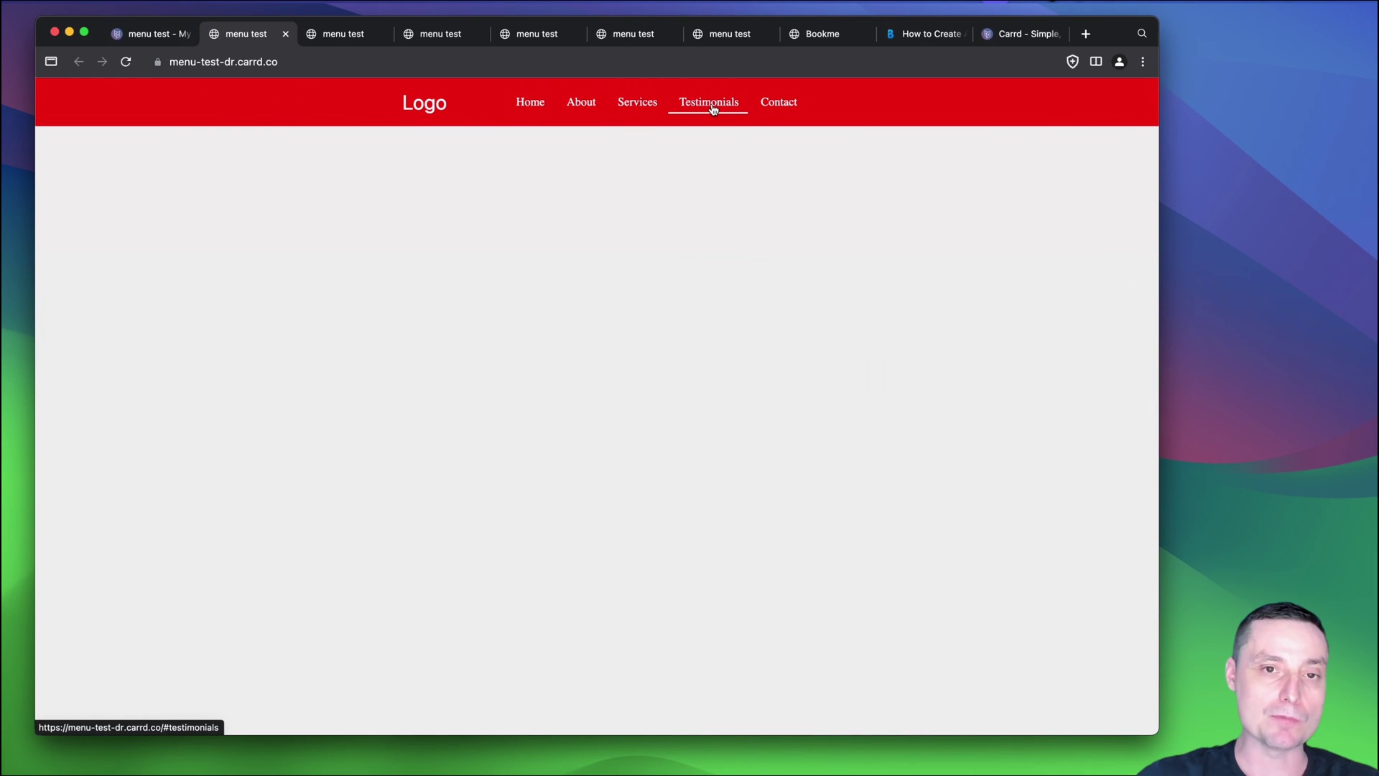